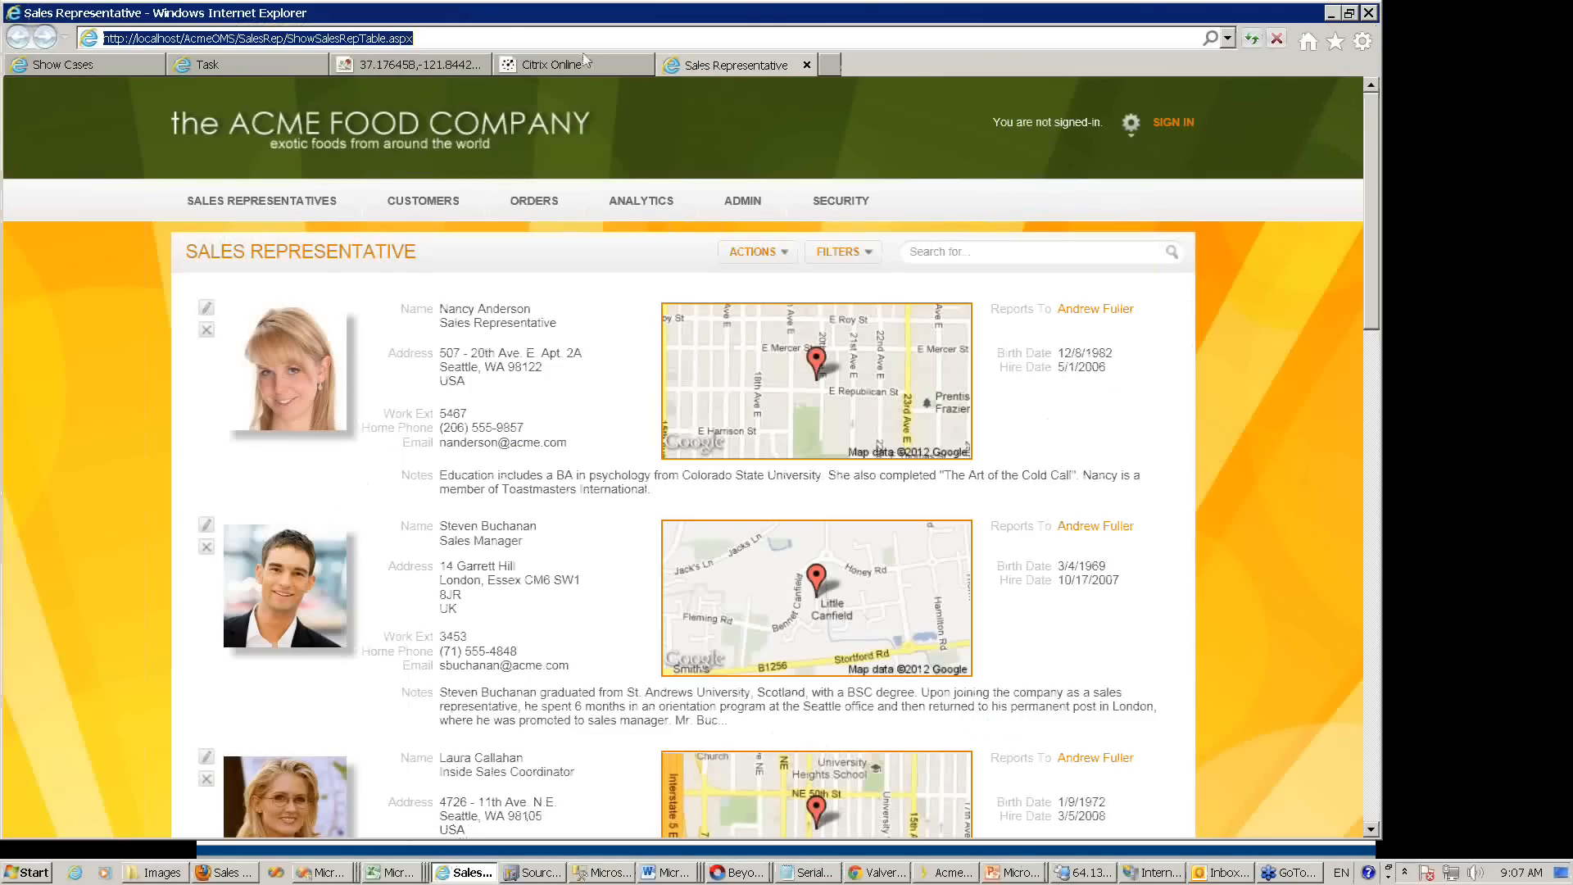
click(488, 37)
text(www.l)
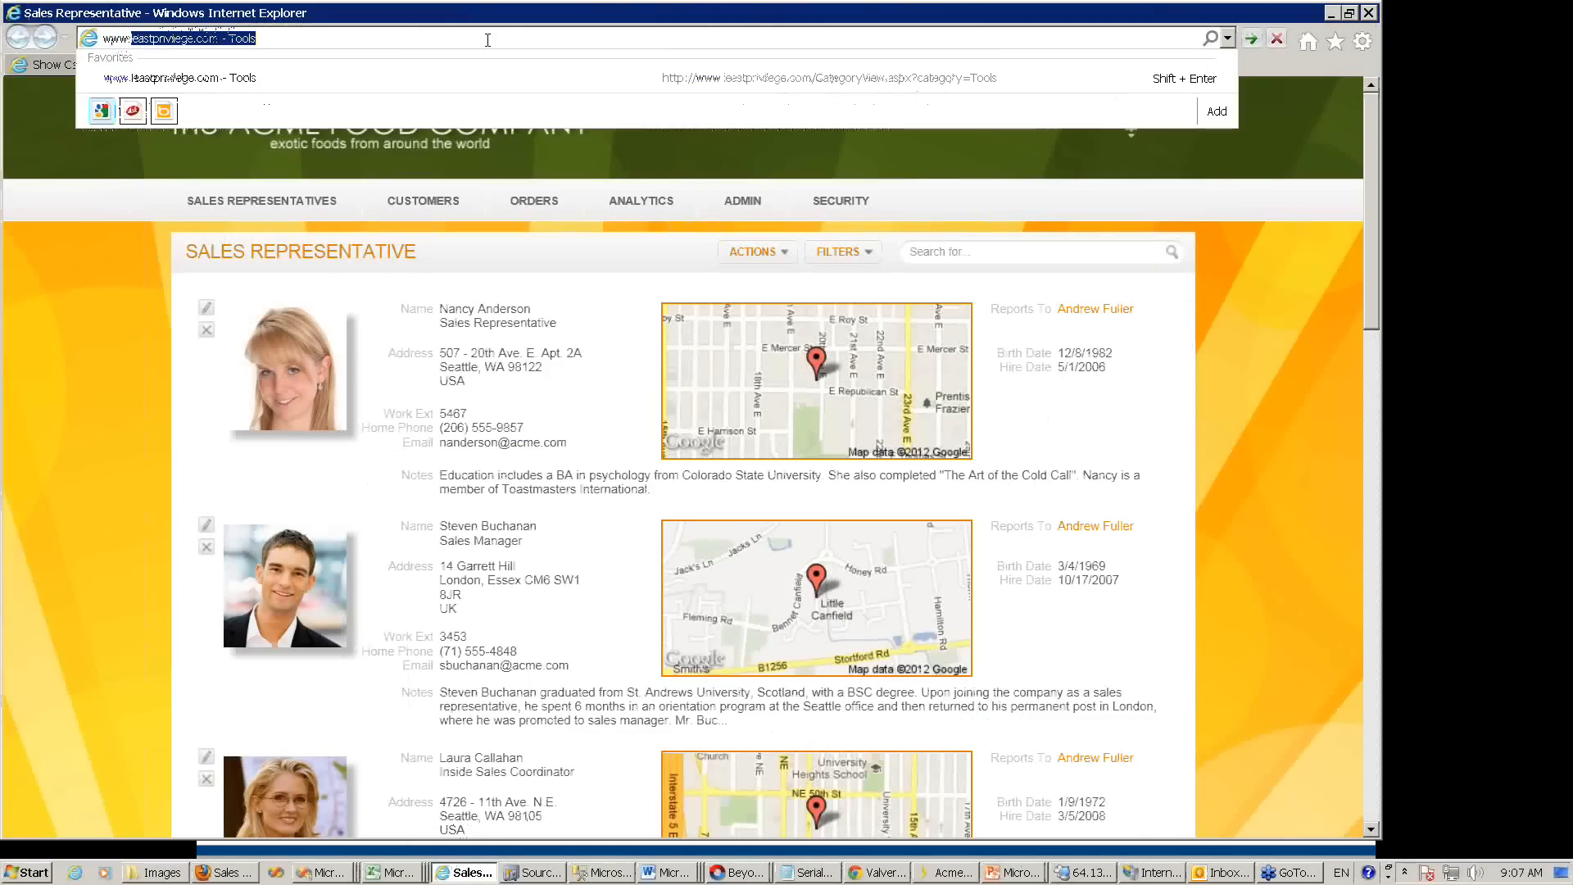
key(BackSpace)
key(BackSpace)
text(ironspeed.com/)
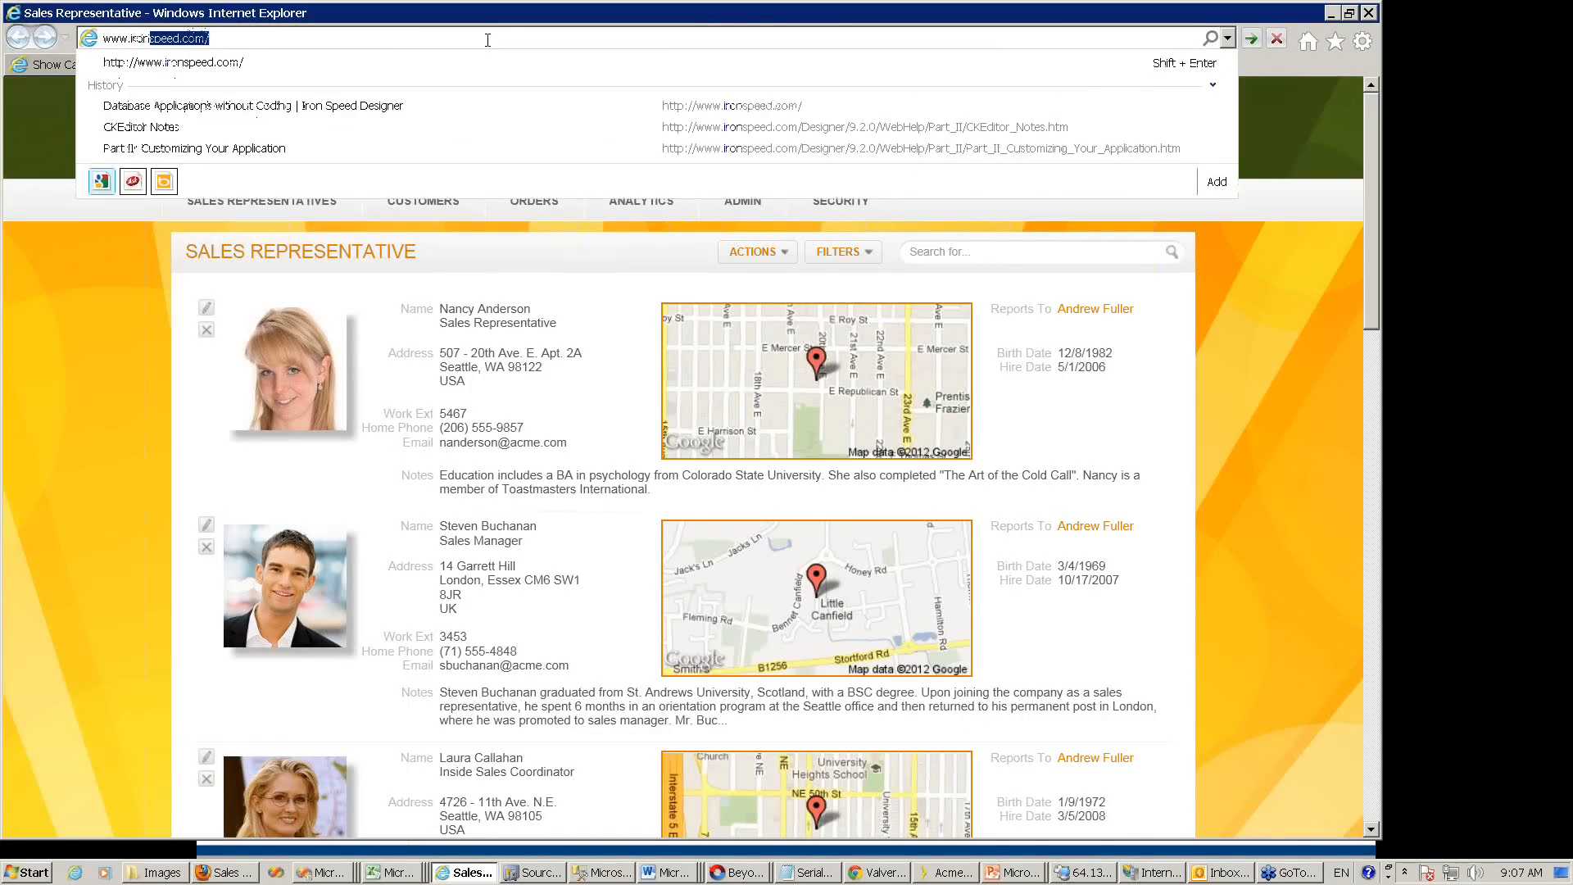
key(Return)
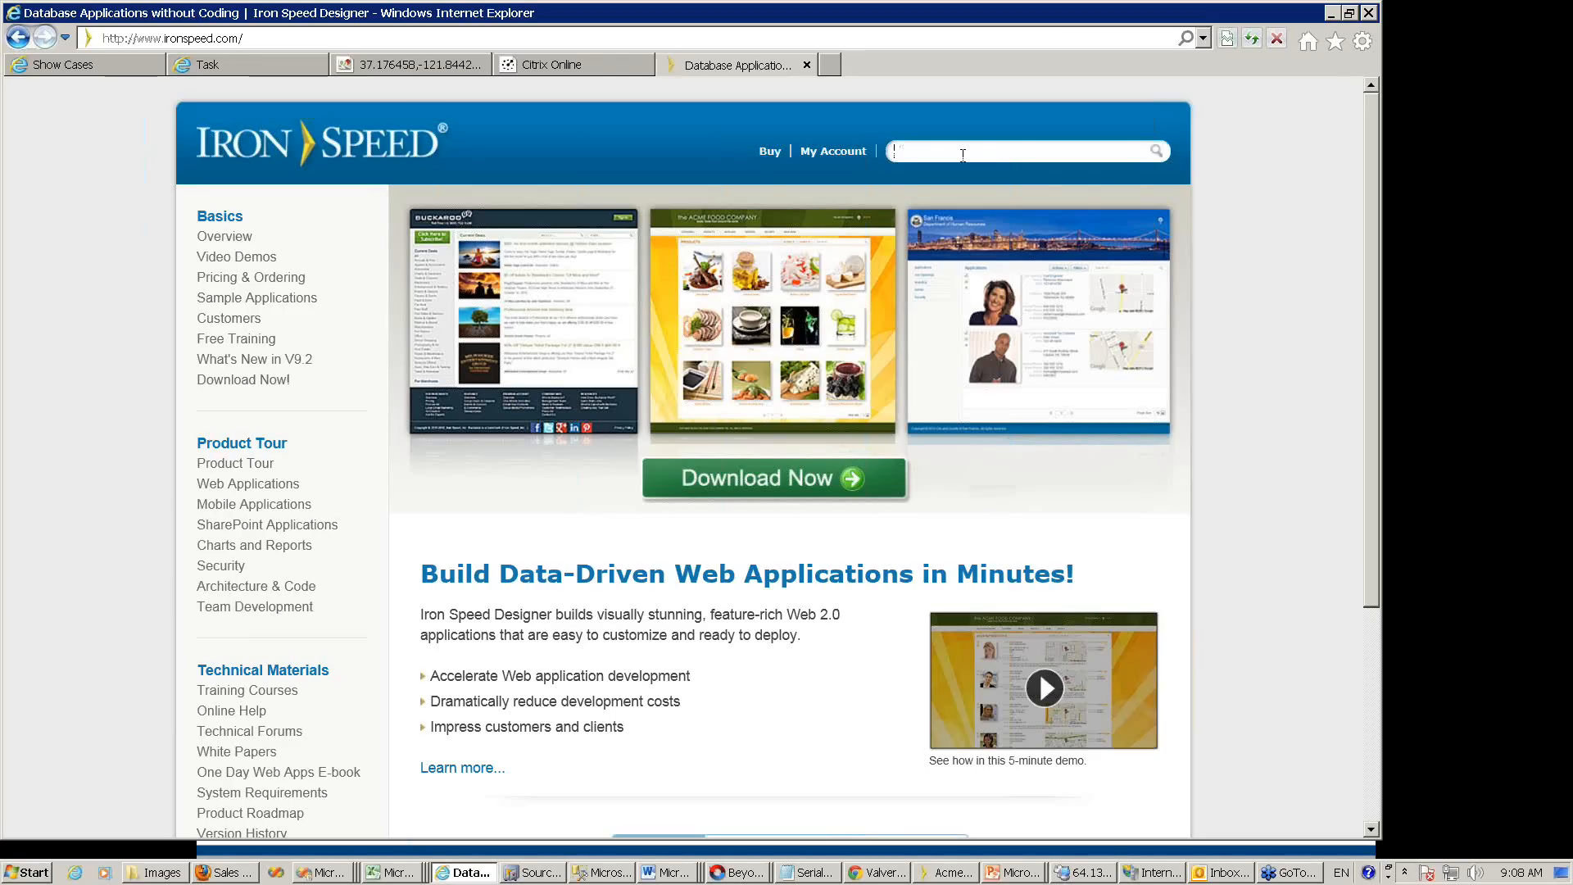
- Search the site for "toolbox controls" and read the "Using the Page Layout Spreadsheet and Toolbox" help page
text(toolbox controls)
key(Return)
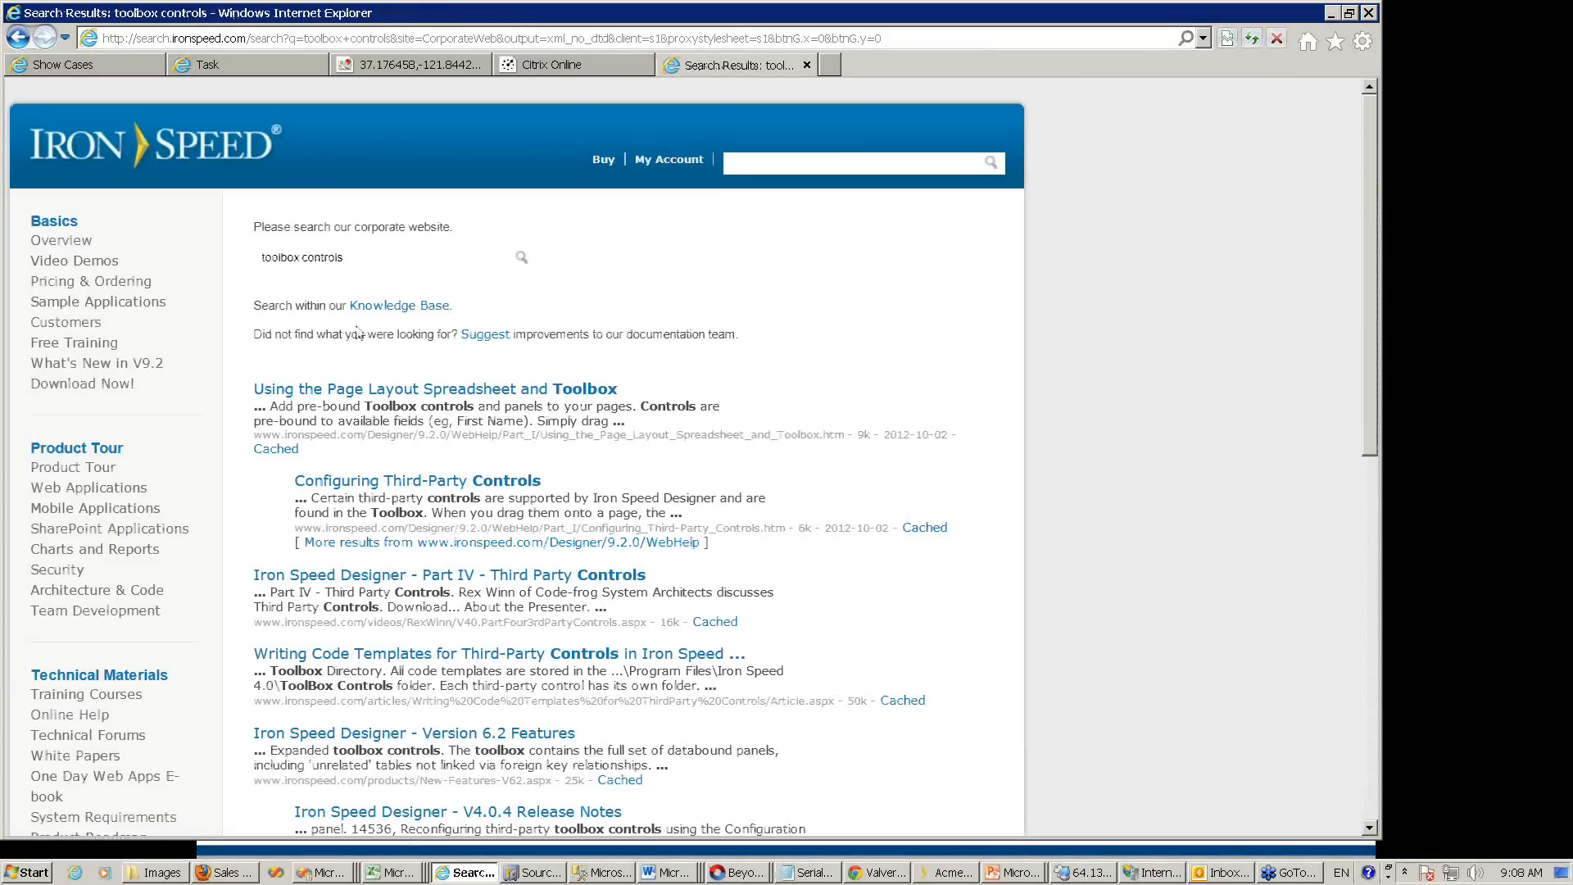
click(573, 392)
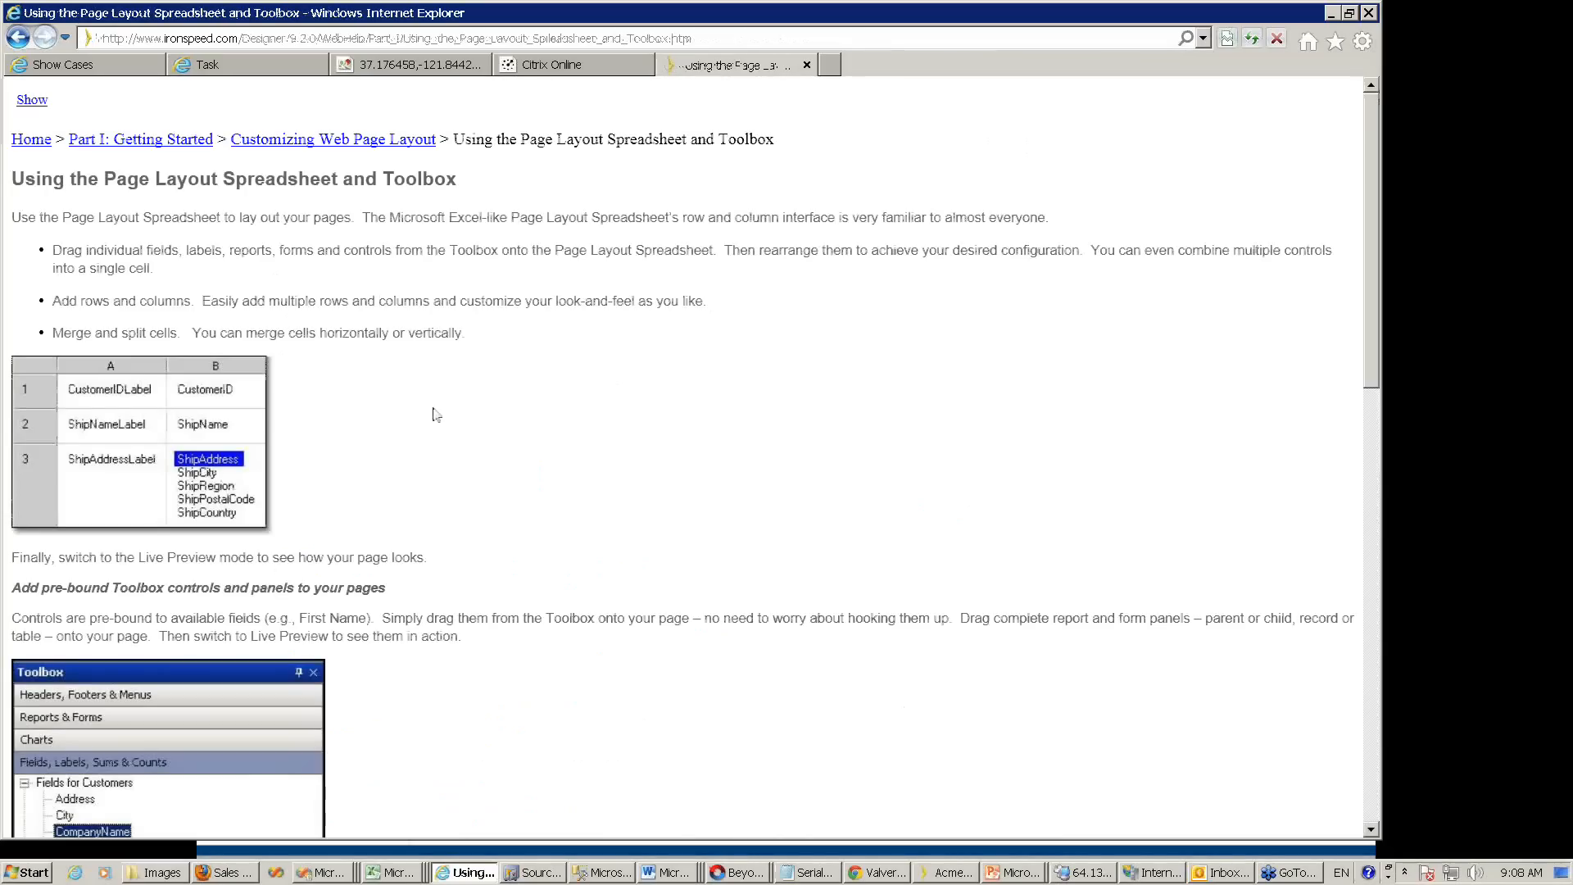
scroll(434, 418, down, 12)
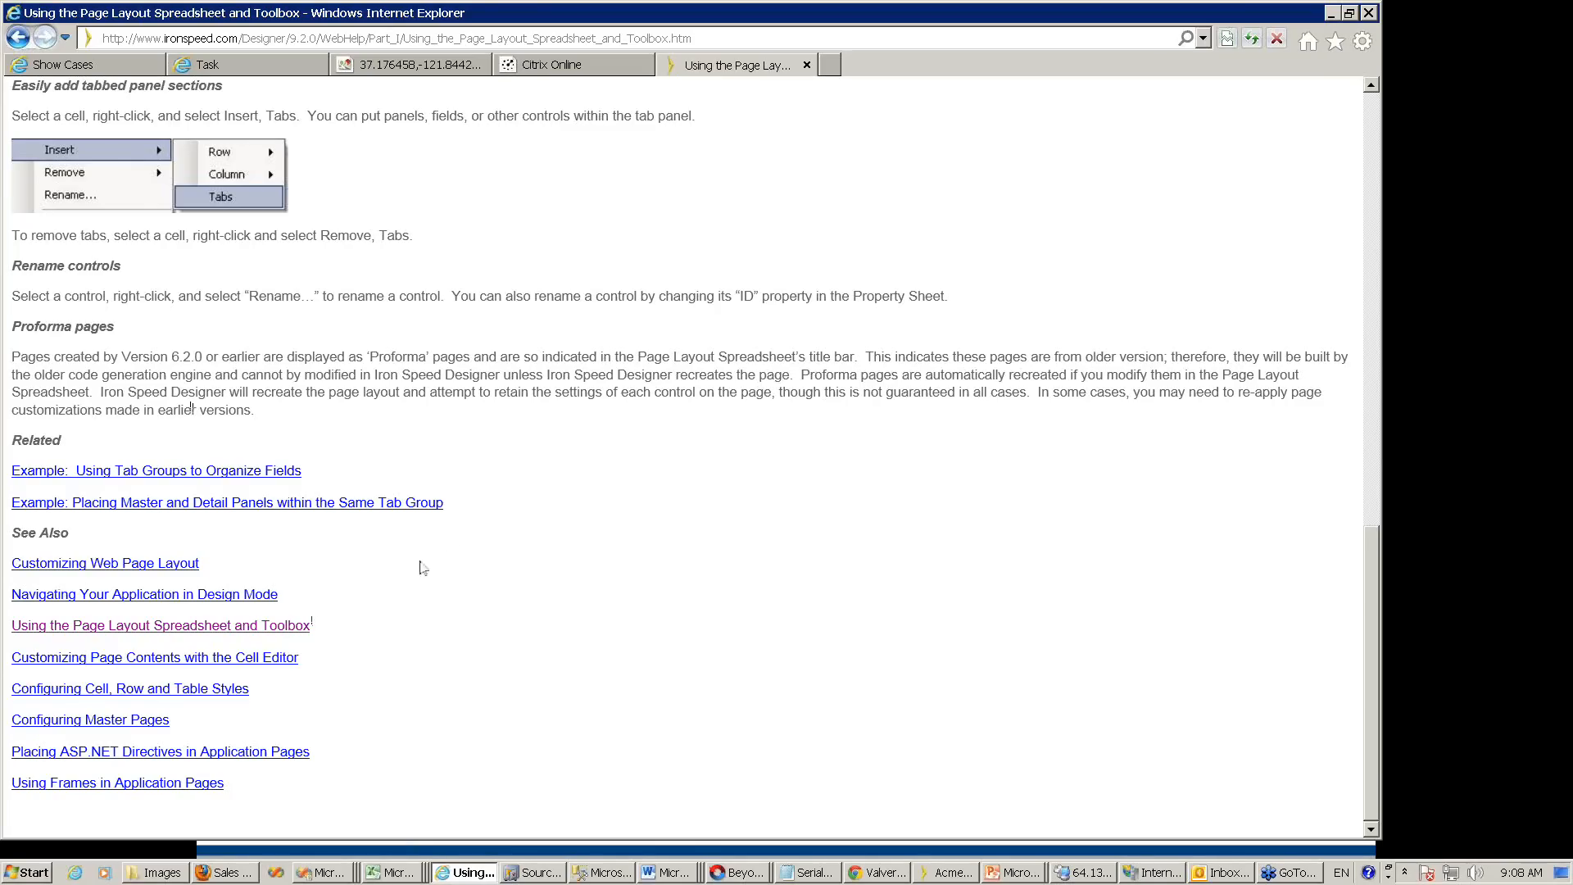
scroll(451, 542, up, 3)
scroll(452, 541, up, 10)
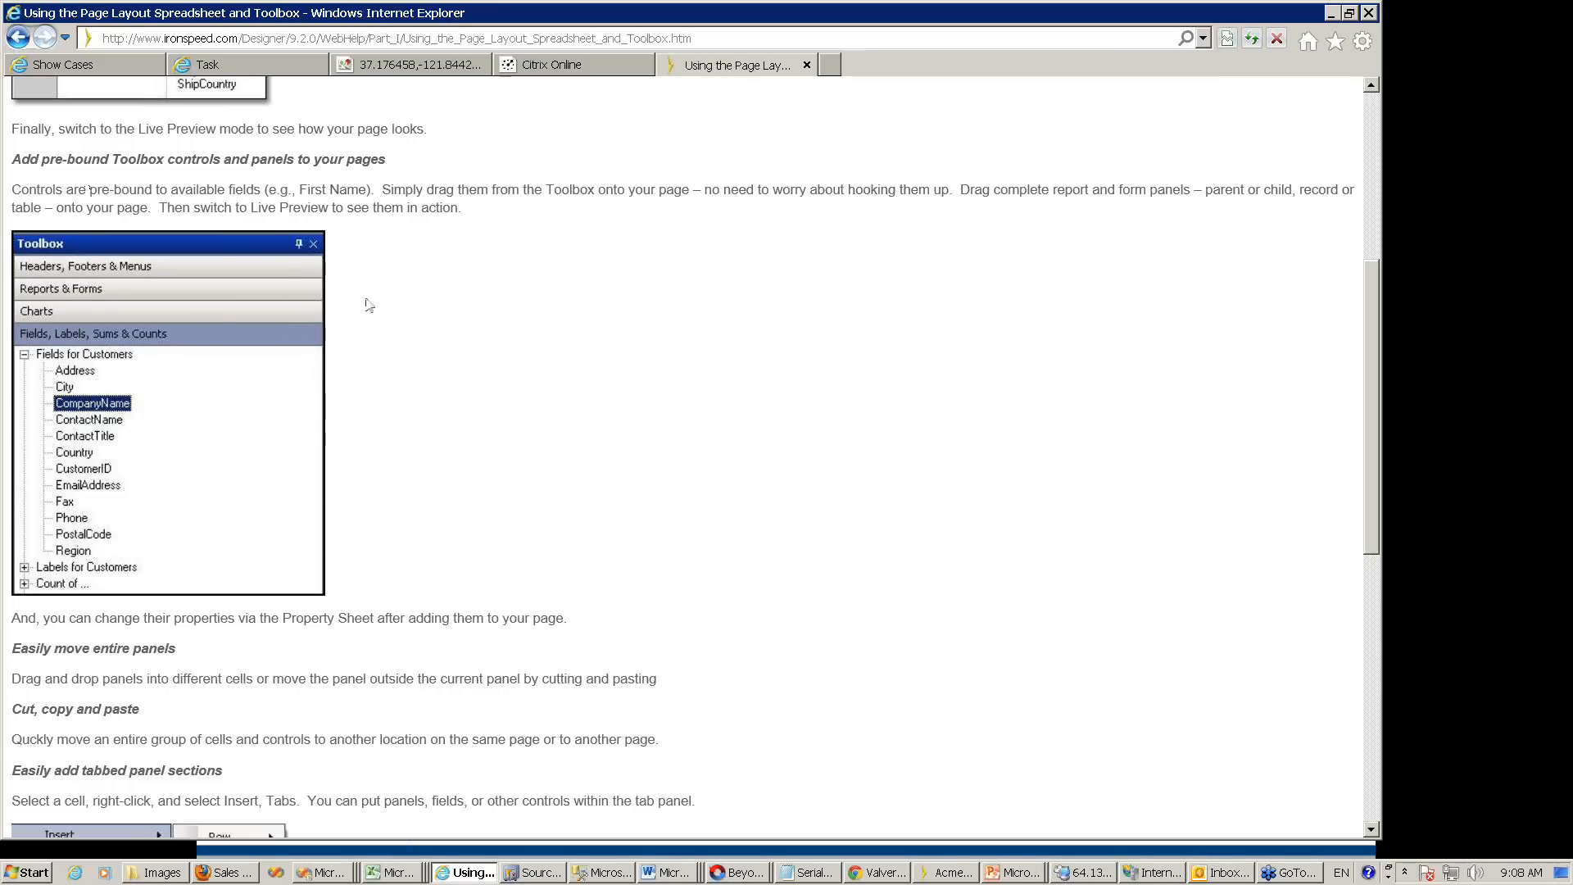
- Return to the "toolbox controls" search results and look through the remaining entries
click(17, 39)
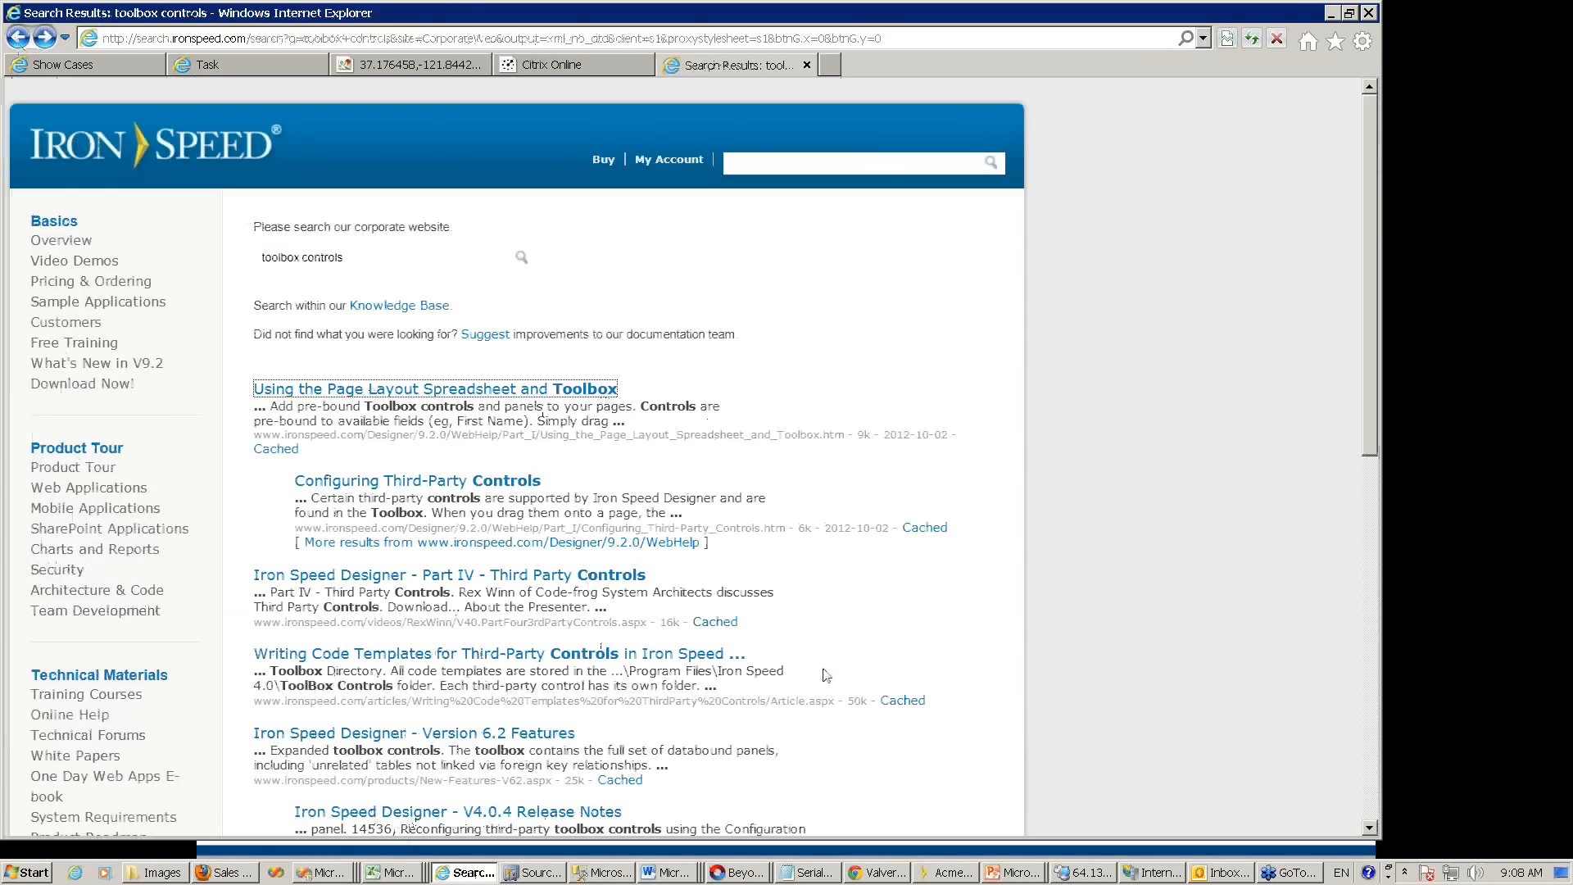
scroll(825, 675, down, 4)
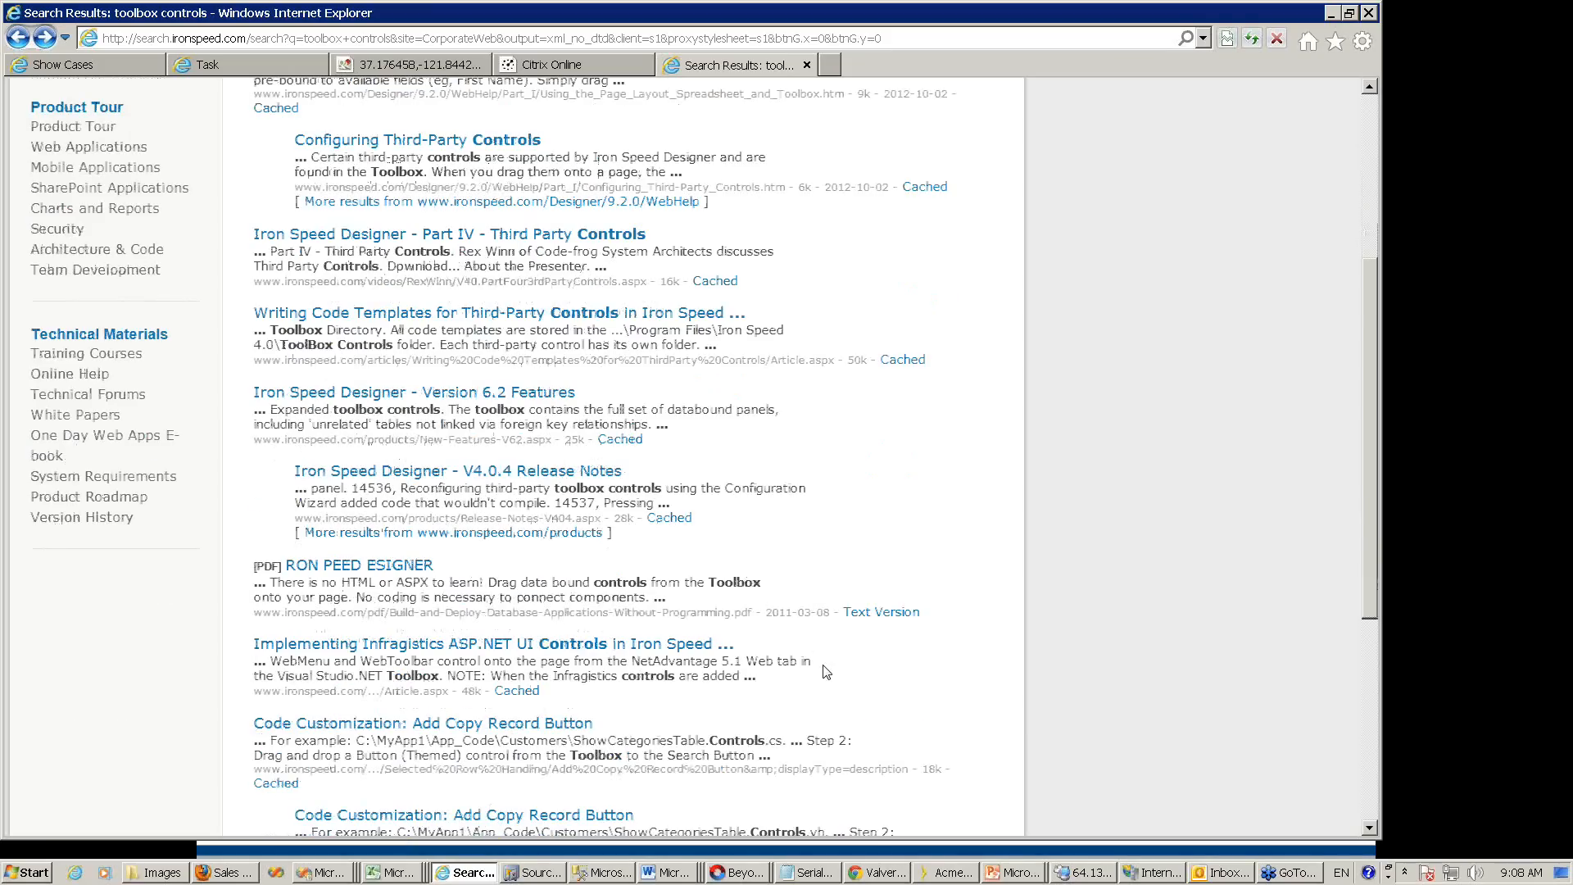
scroll(826, 672, down, 5)
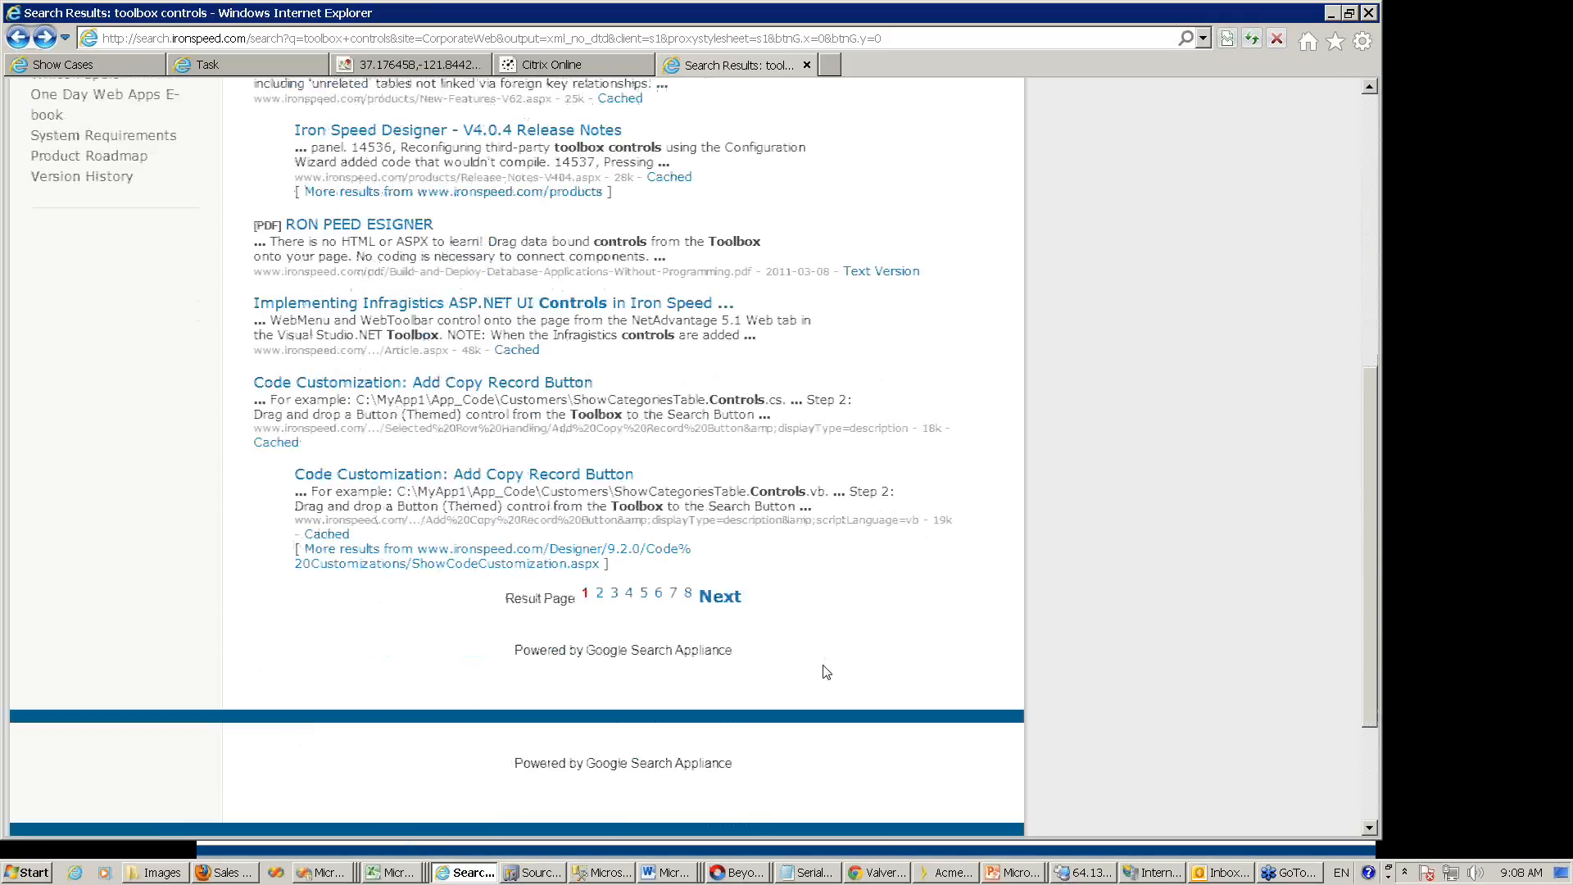
scroll(826, 671, up, 3)
scroll(825, 672, up, 5)
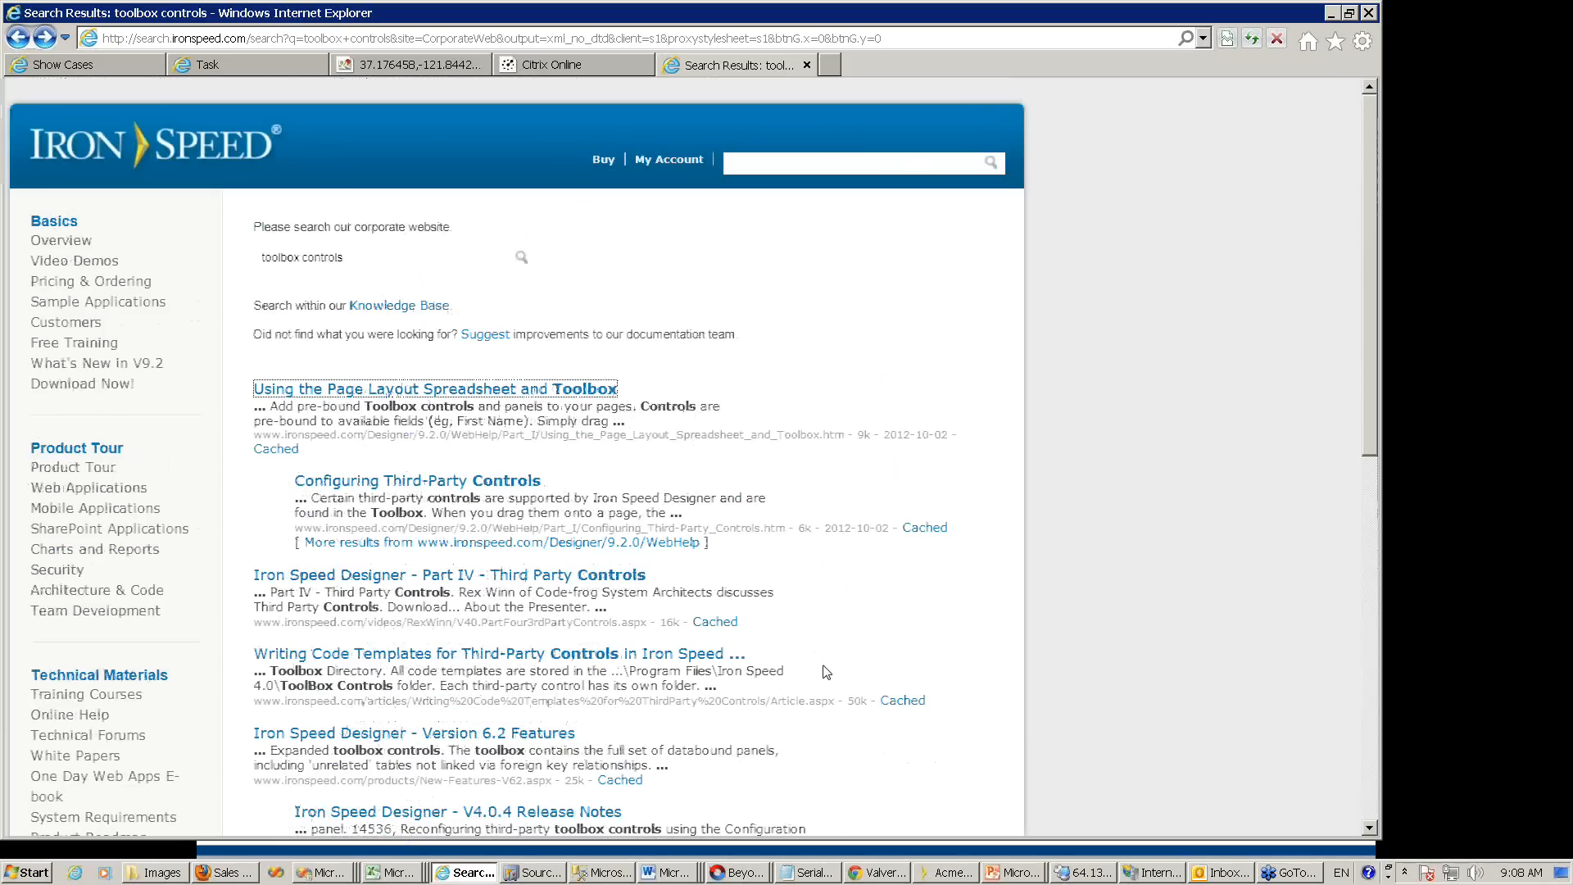
- Search the site for "toolbox aspx" and look through the listed articles
click(770, 162)
text(toolbox)
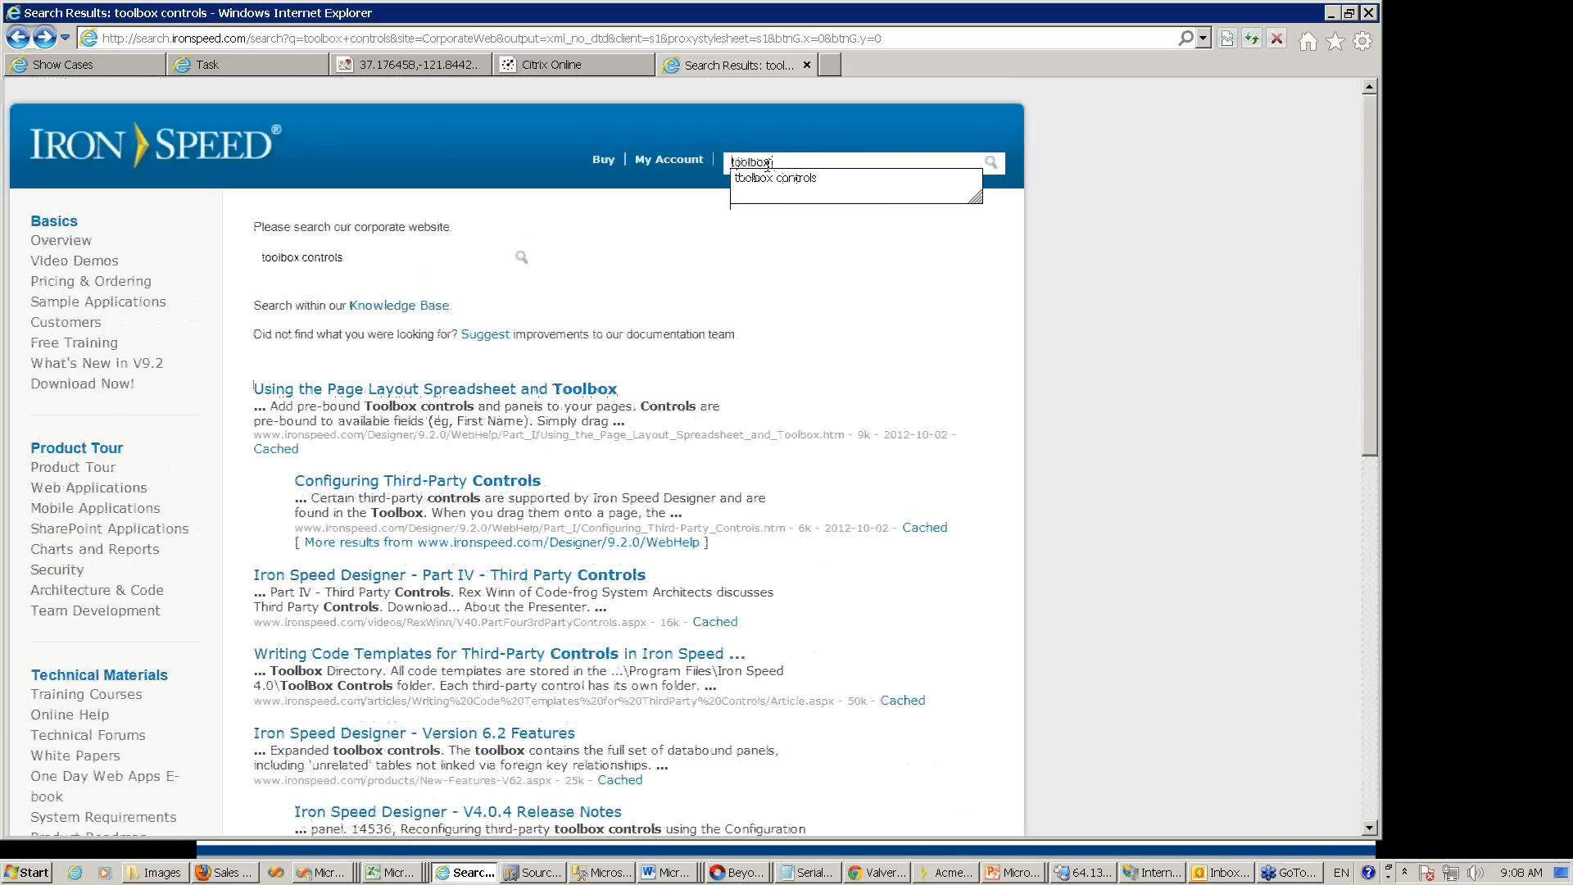
text(e)
key(Return)
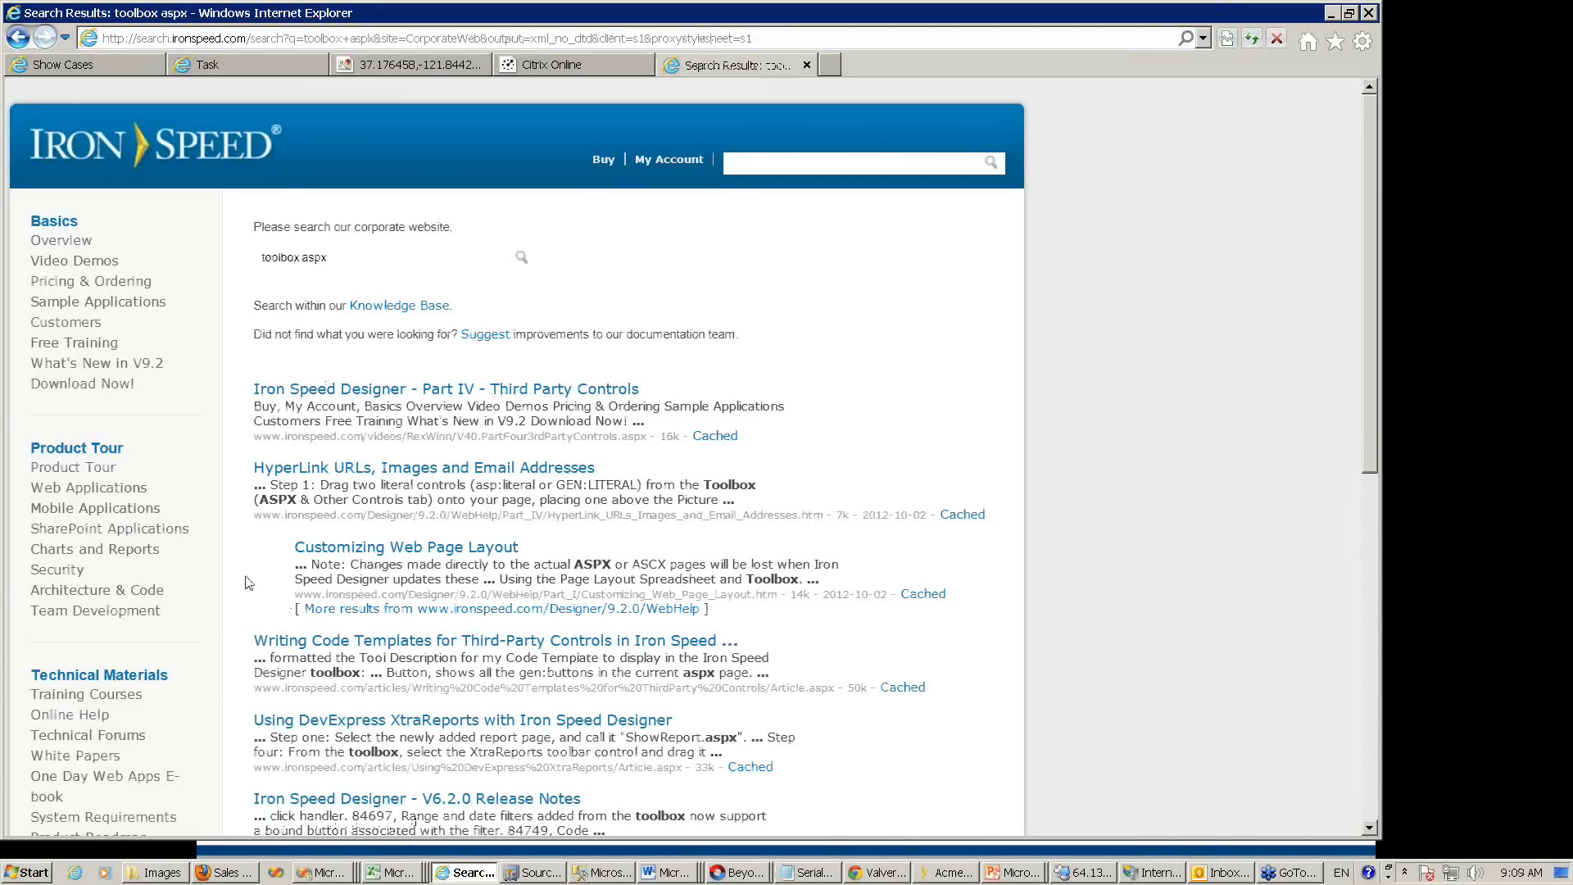
scroll(249, 582, down, 3)
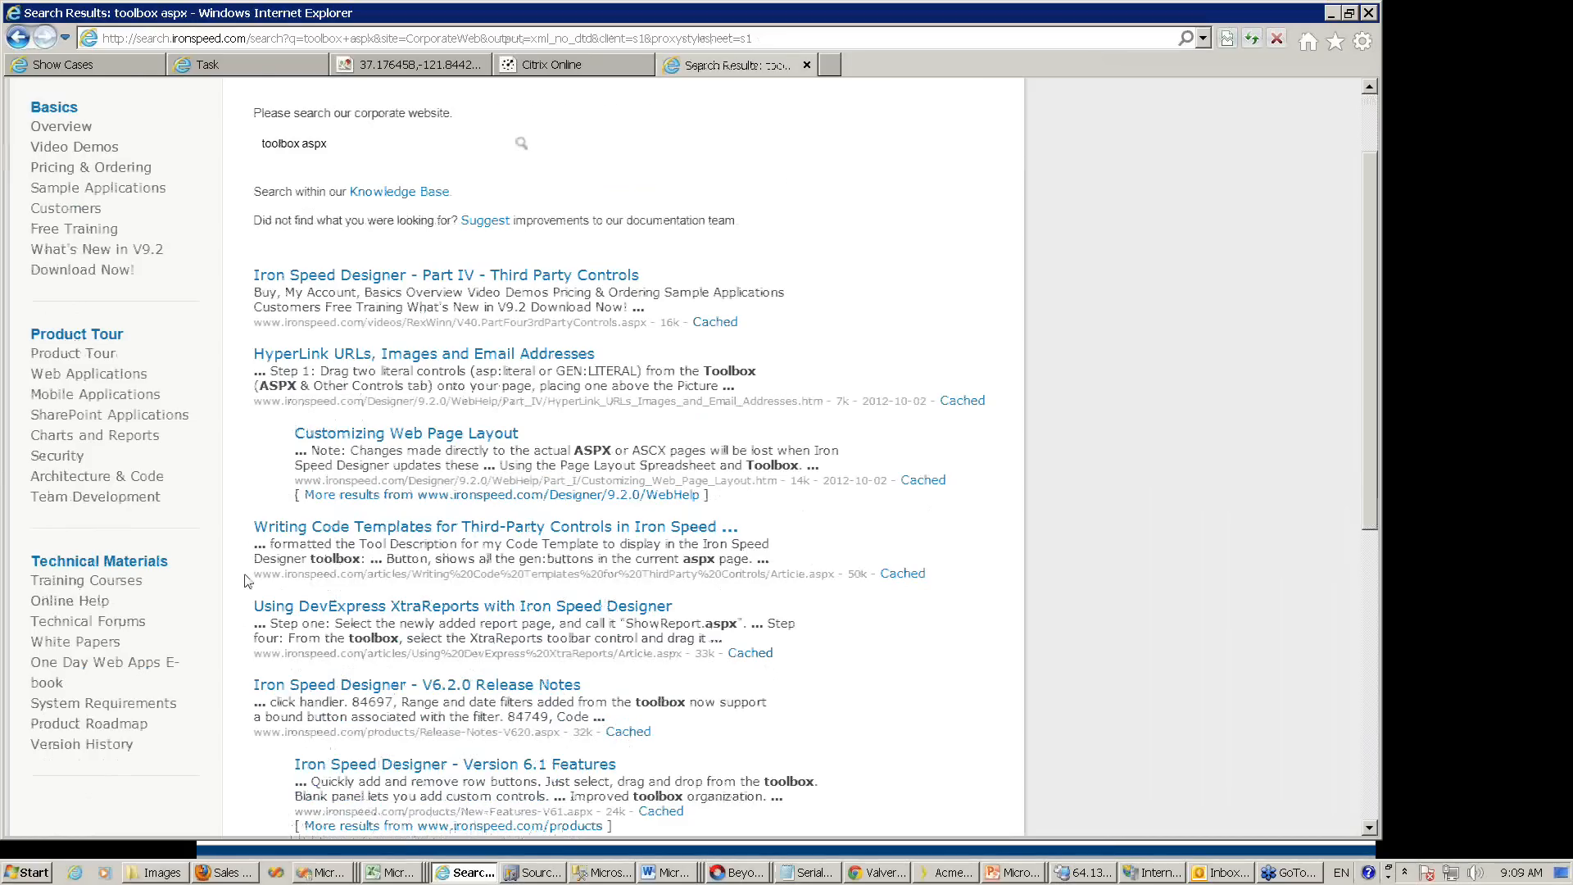
scroll(249, 581, down, 6)
scroll(248, 582, down, 3)
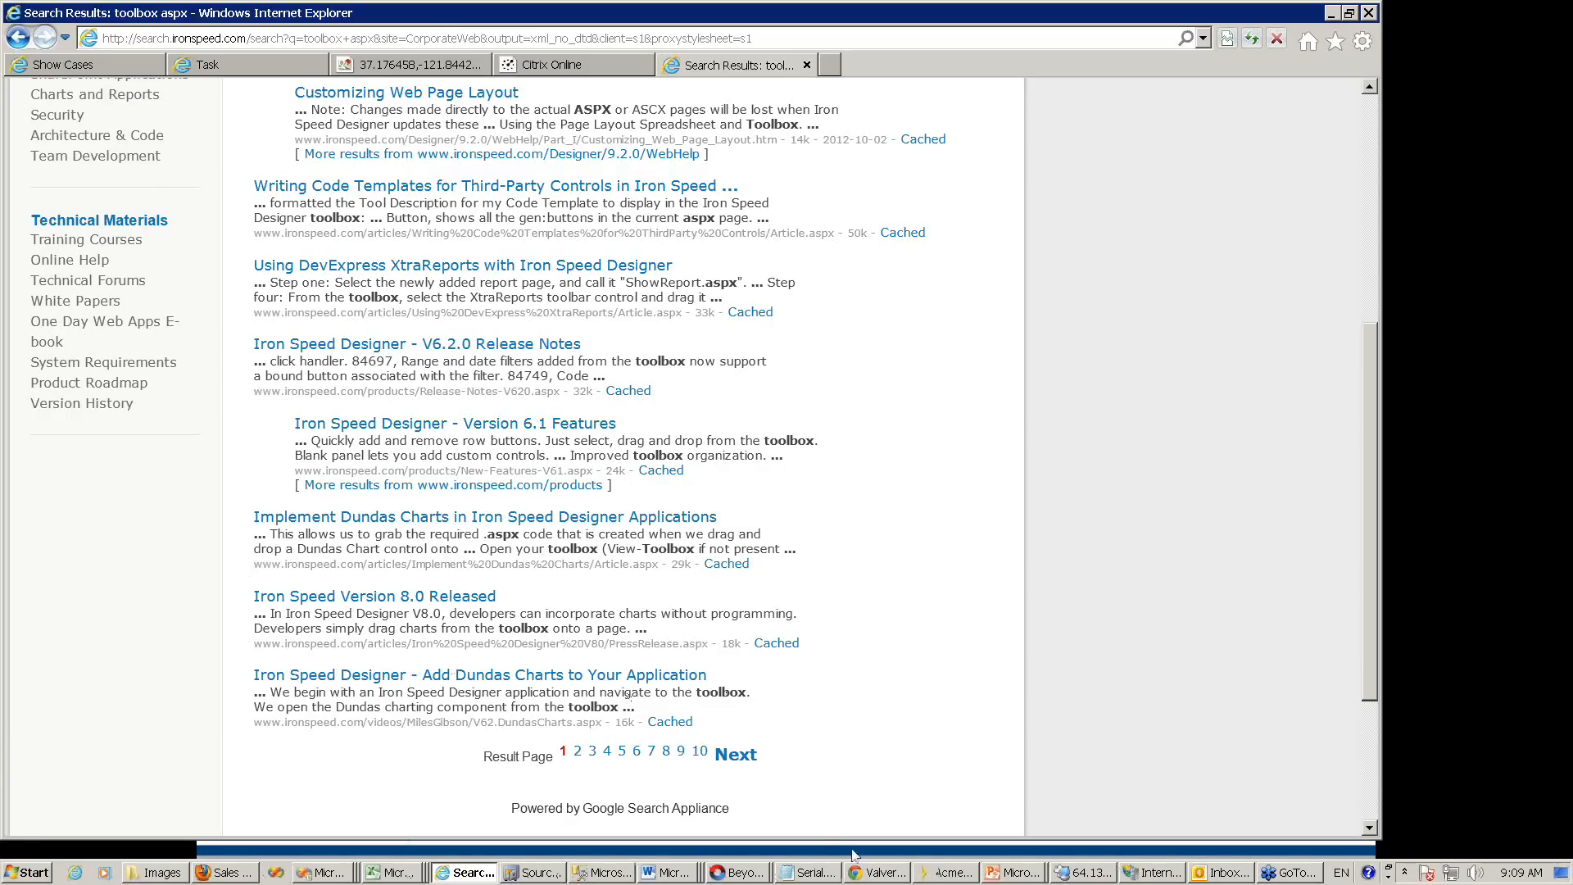
- Switch to Iron Speed Designer, collapse the App_Code folder and open the SalesRep page ShowSalesRepTable.aspx
click(948, 872)
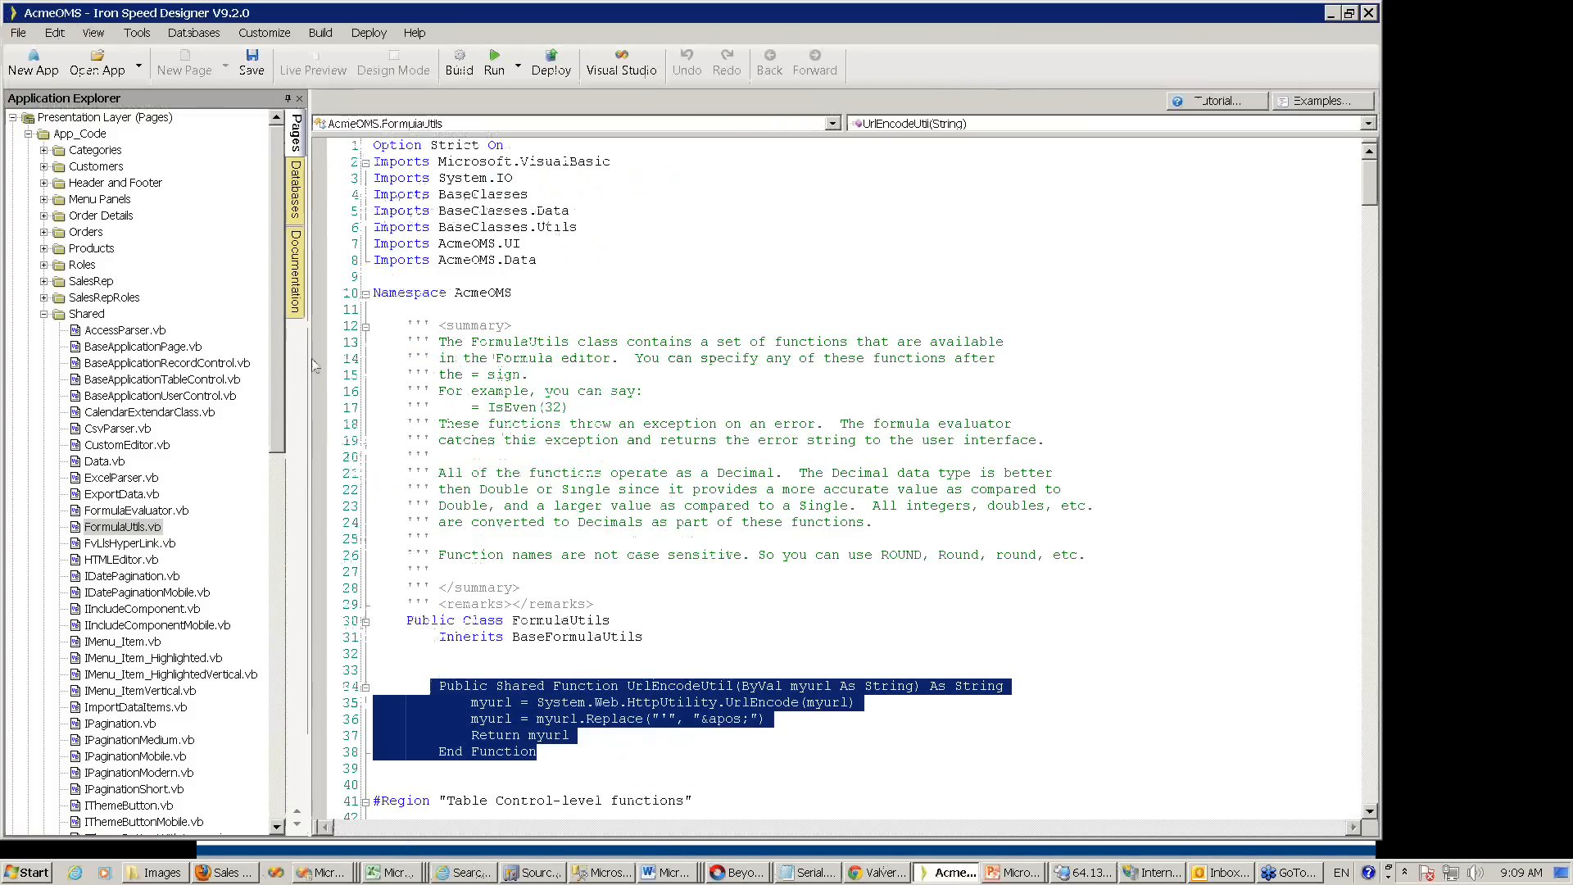
double_click(43, 133)
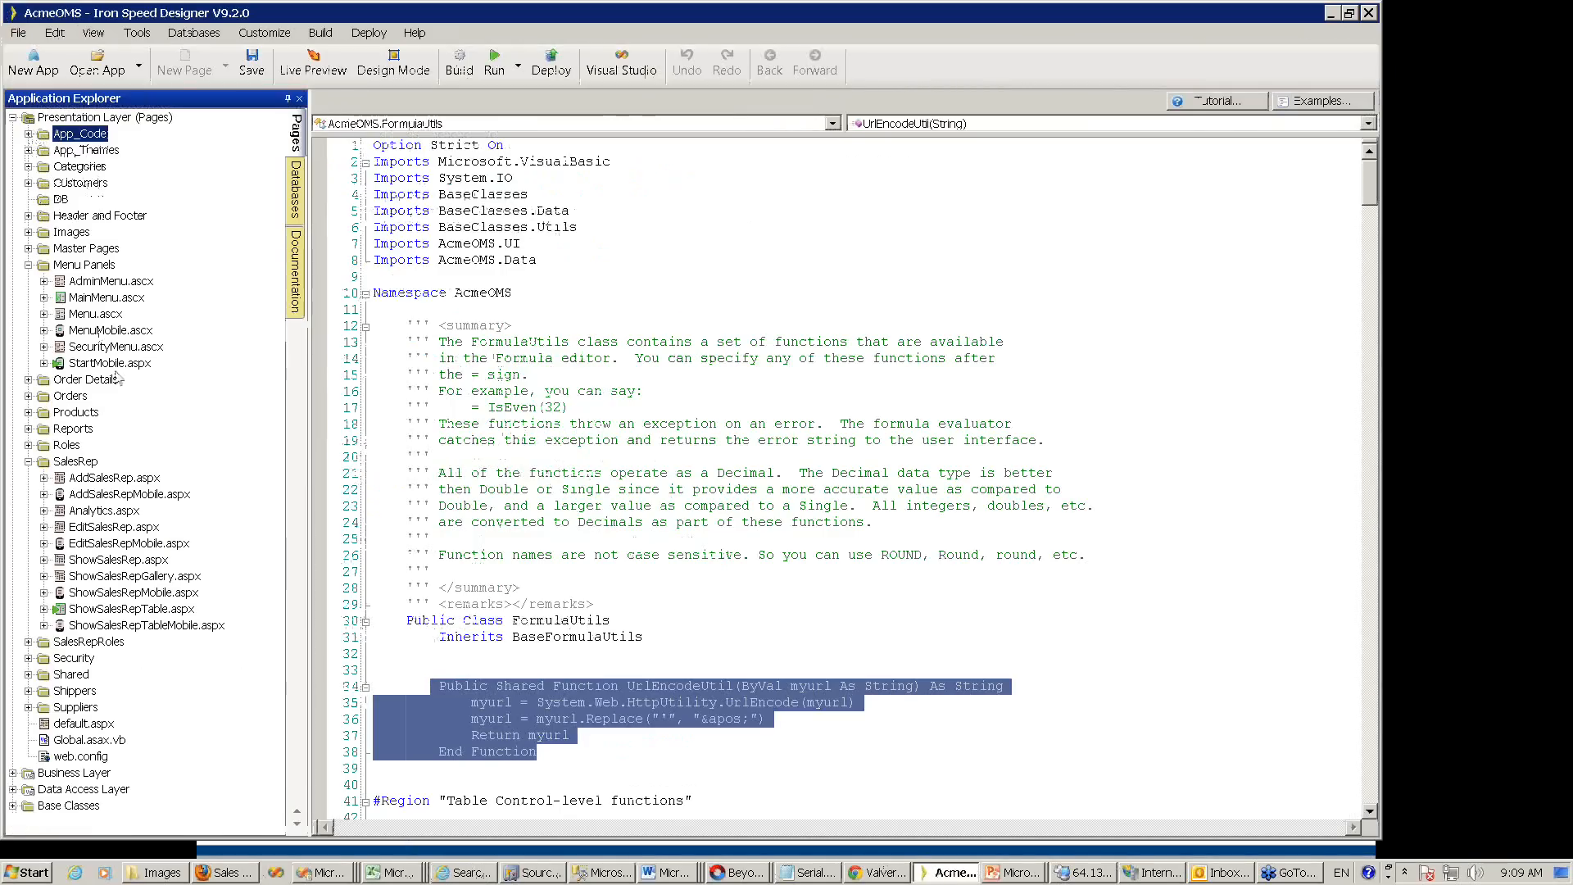
click(117, 611)
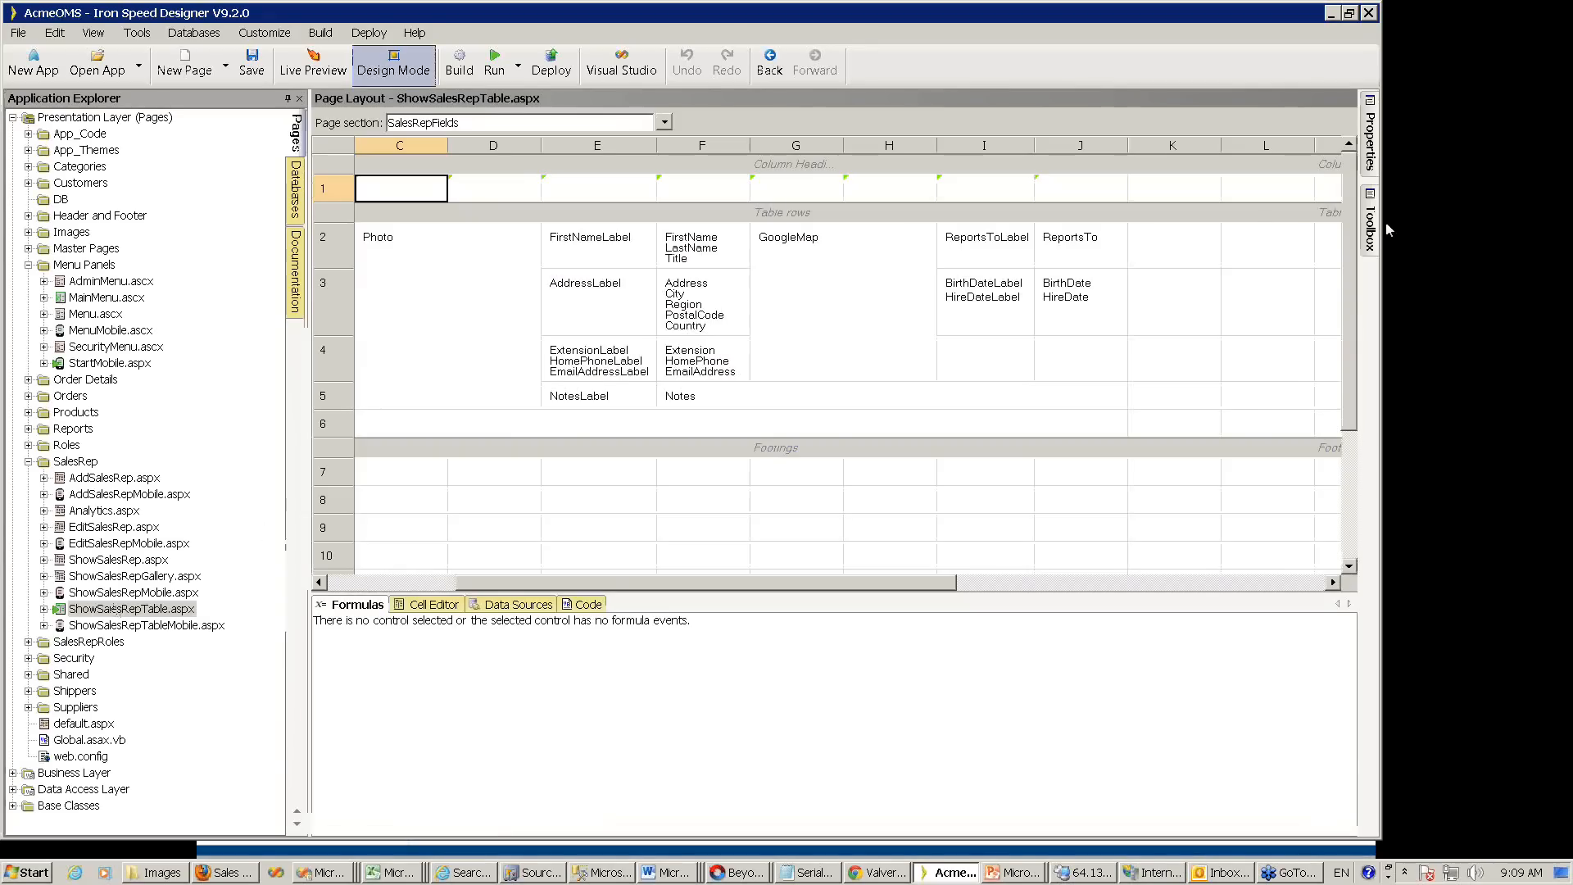
- Keep the Toolbox open and review its ASPX & Other Controls, collapsing the Ajax group and expanding ASPX and HTML
mouse_move(1376, 232)
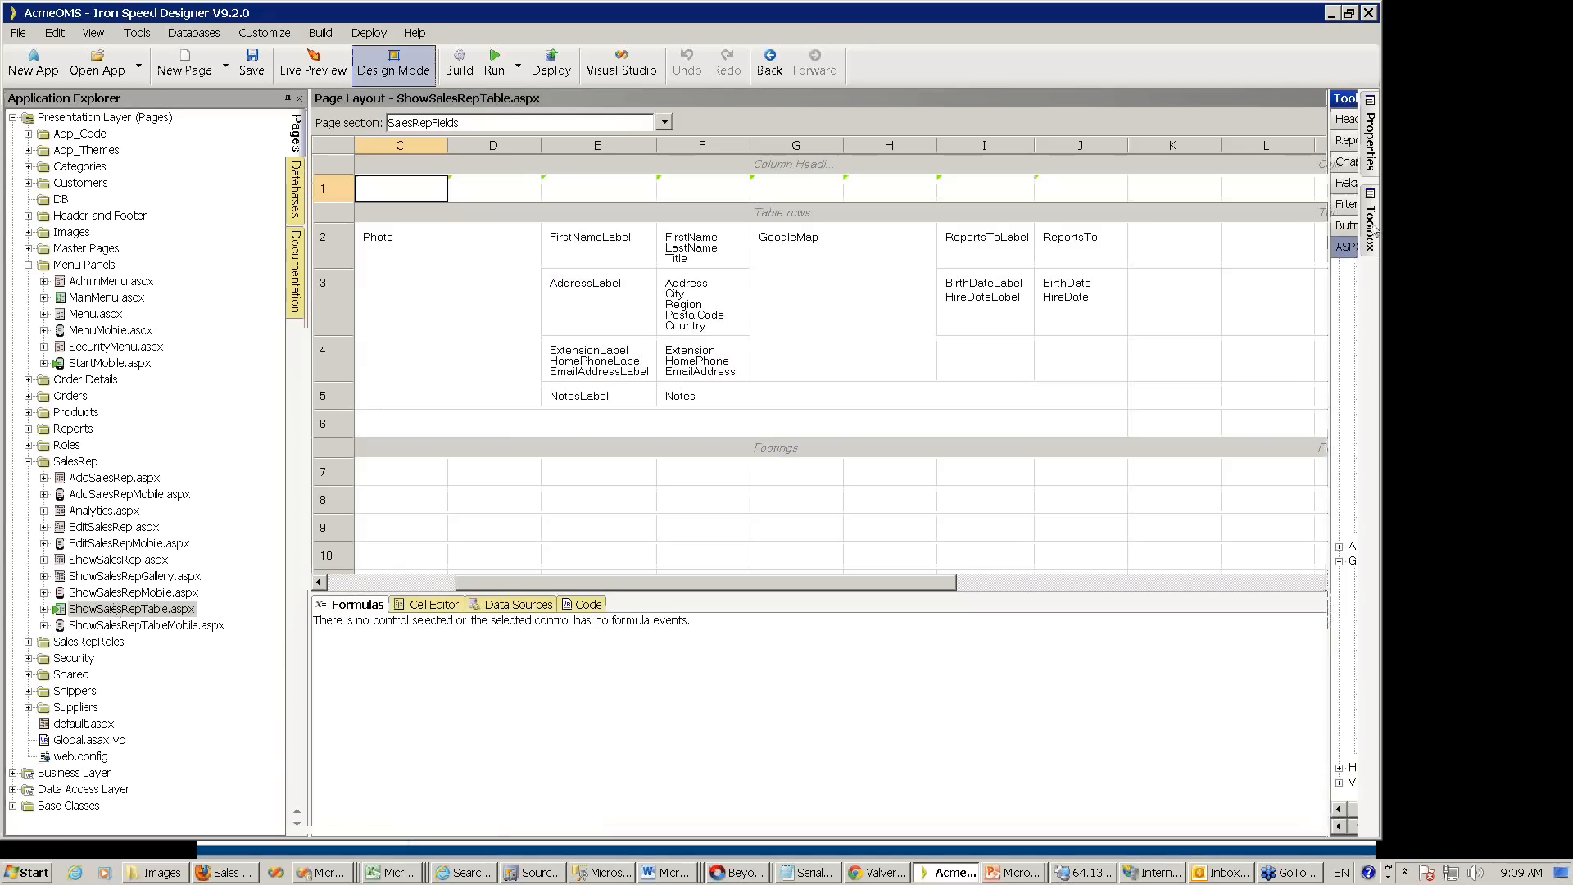
click(1343, 97)
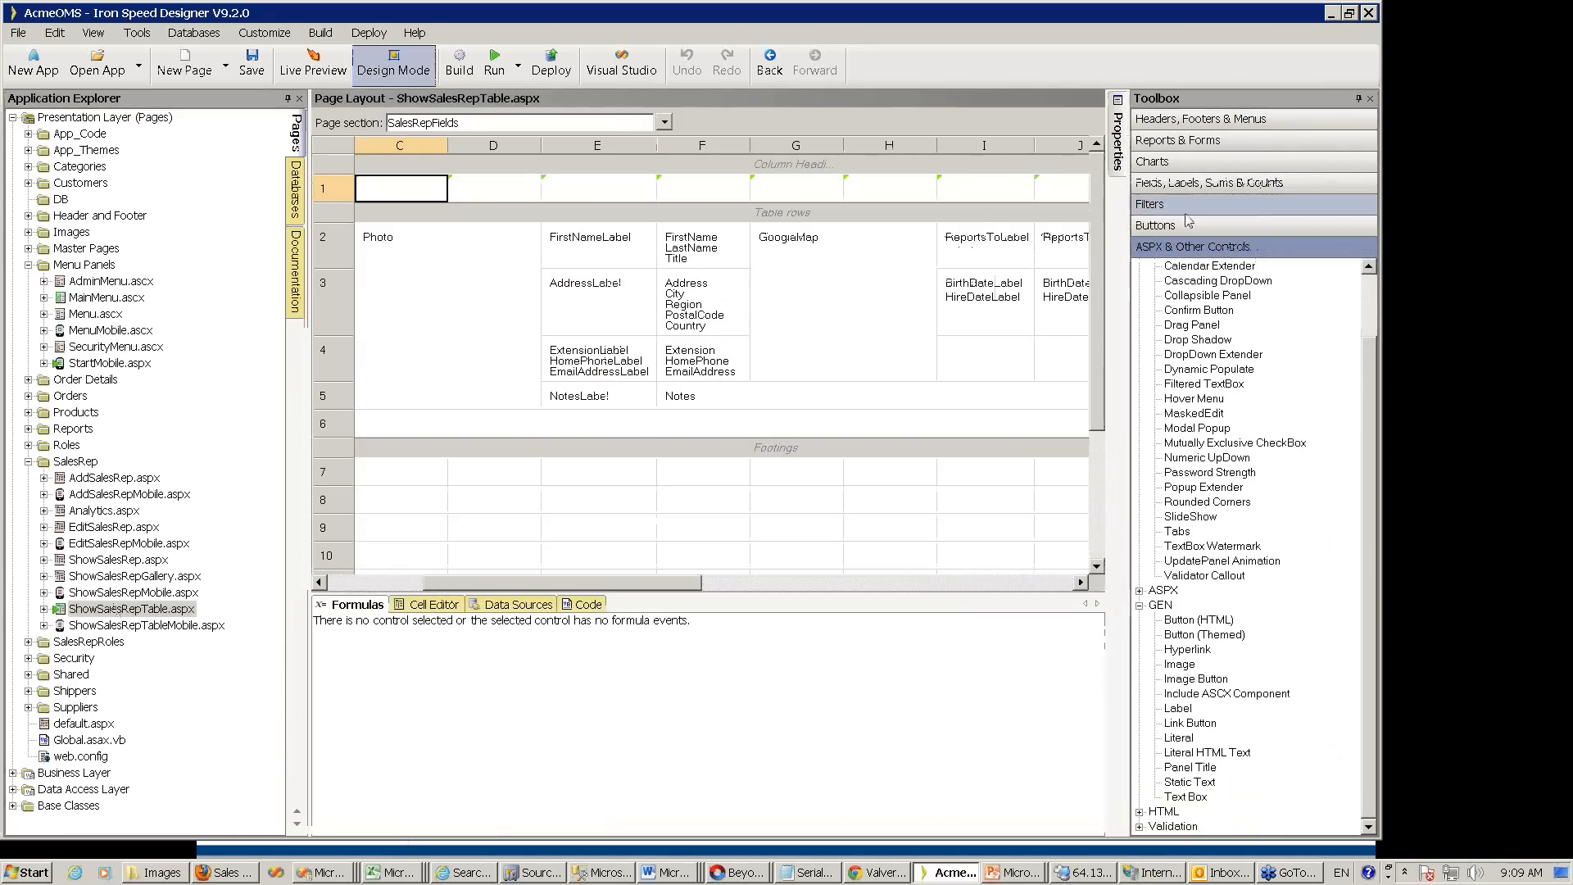
click(1197, 269)
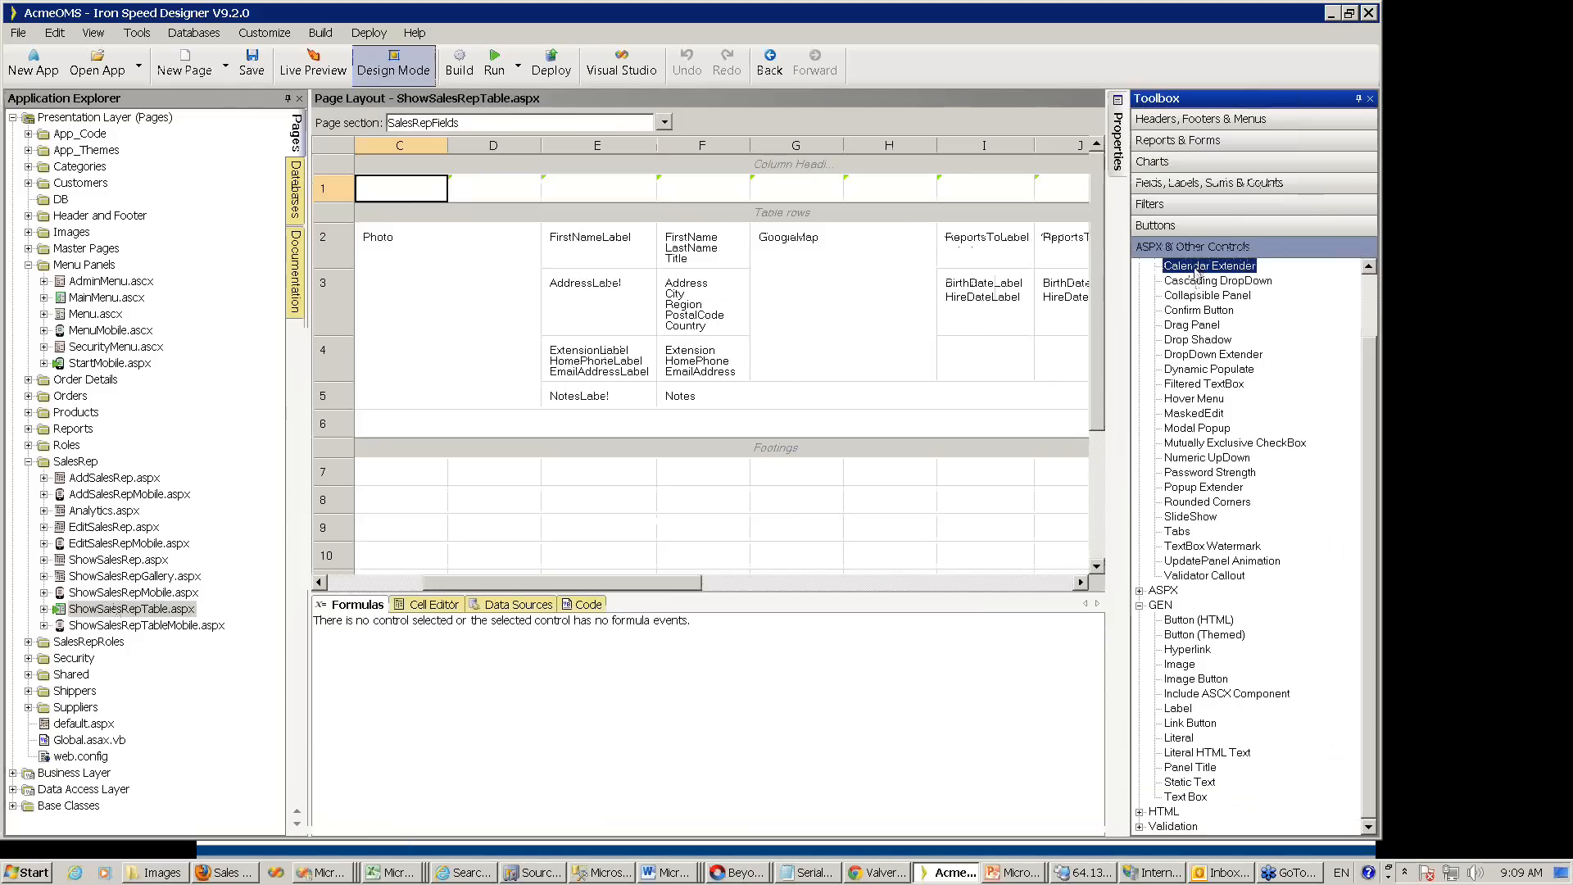
scroll(1374, 369, up, 2)
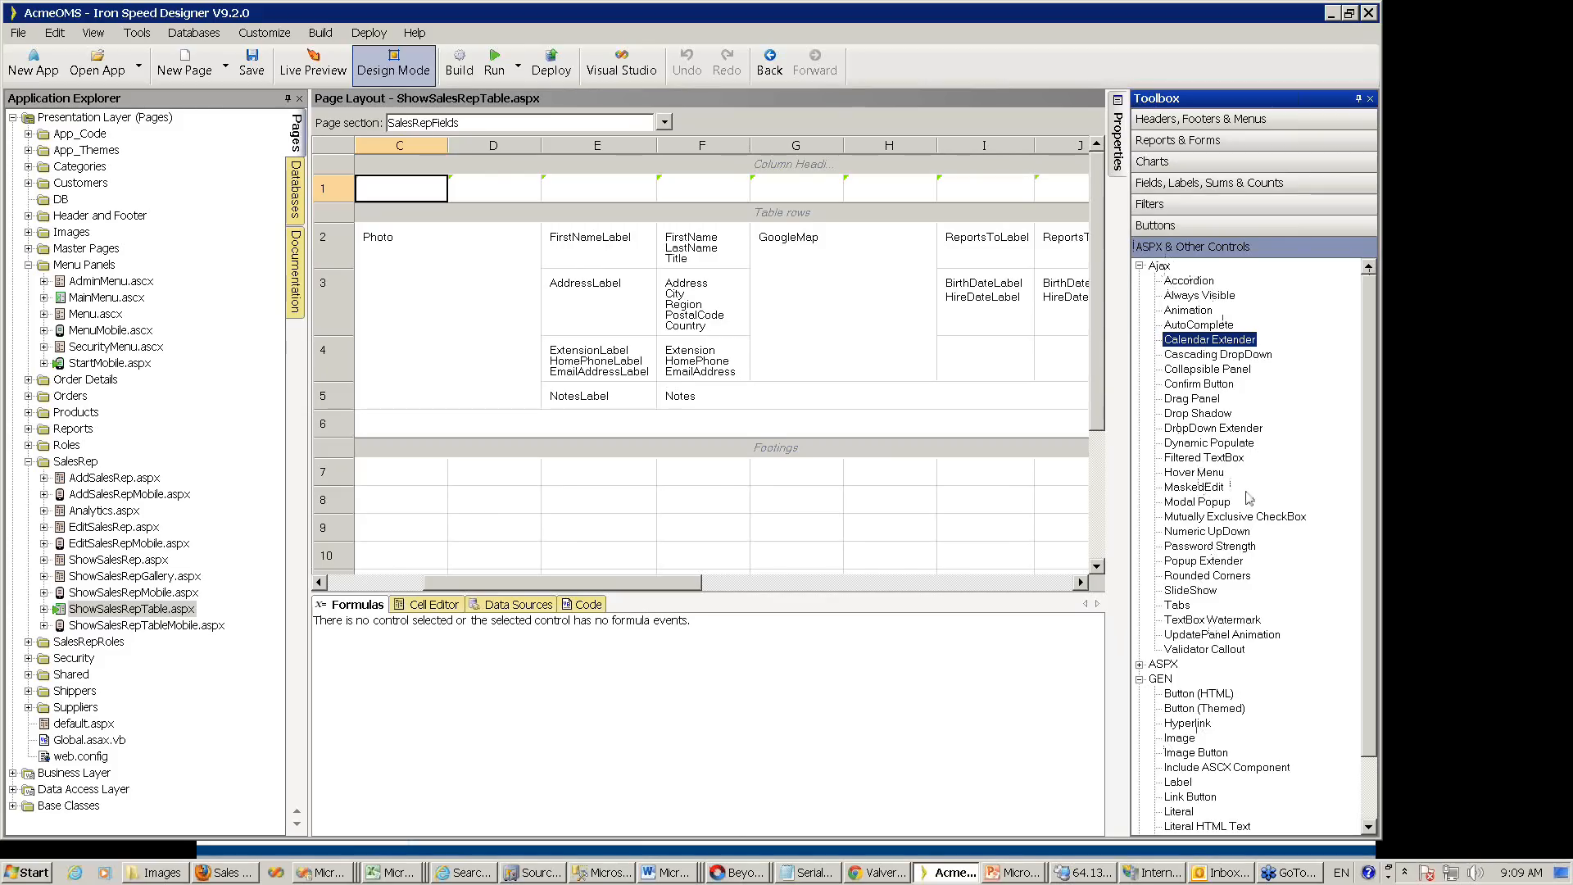
click(1139, 266)
click(1139, 281)
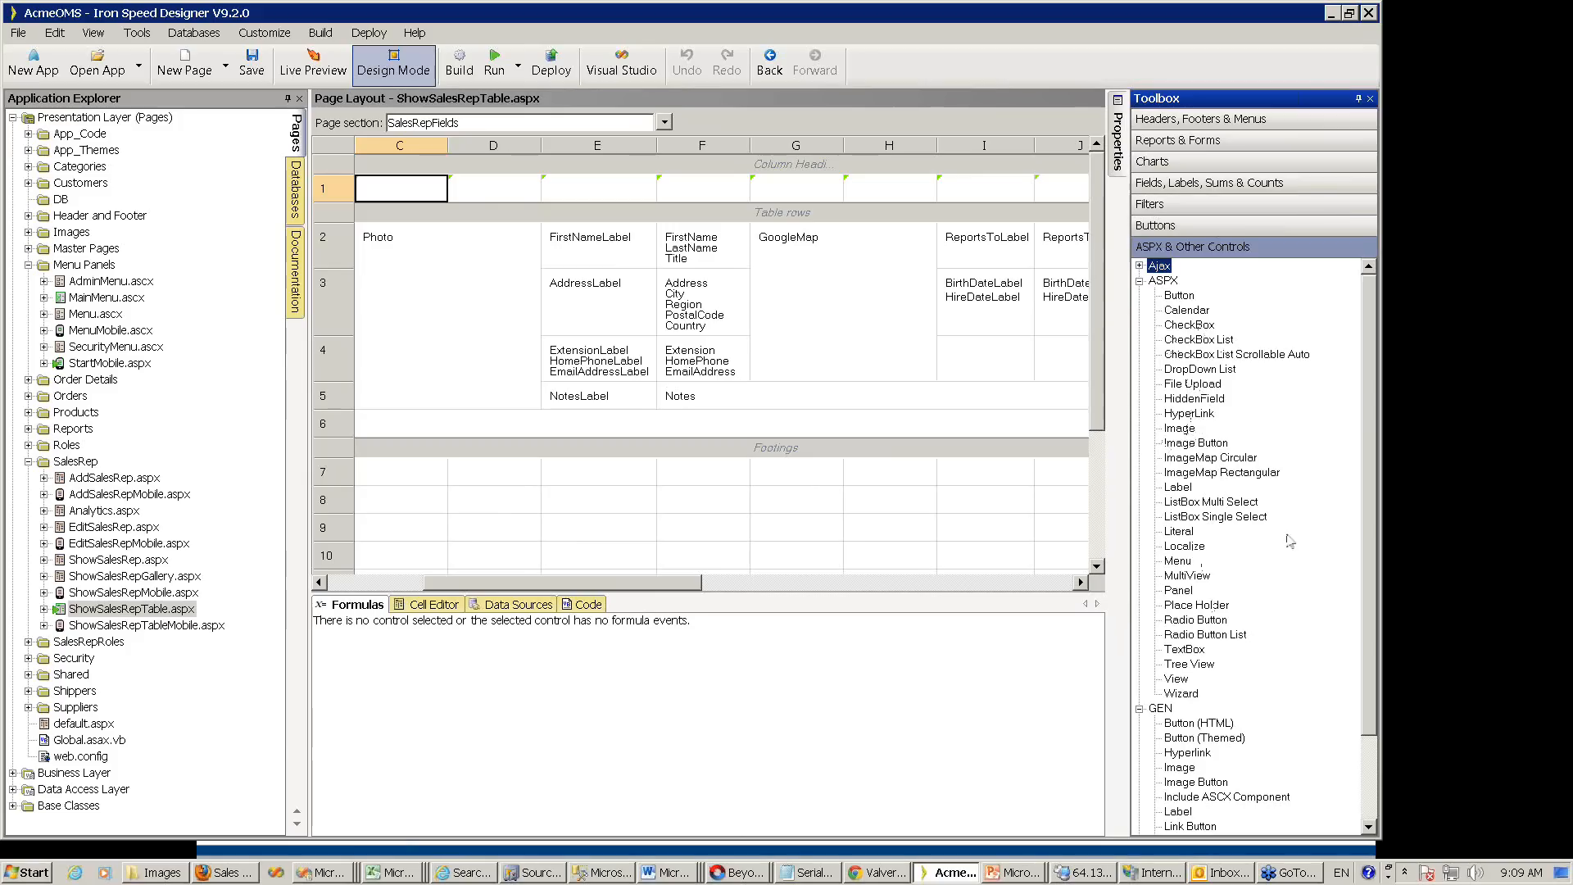
scroll(1373, 473, down, 3)
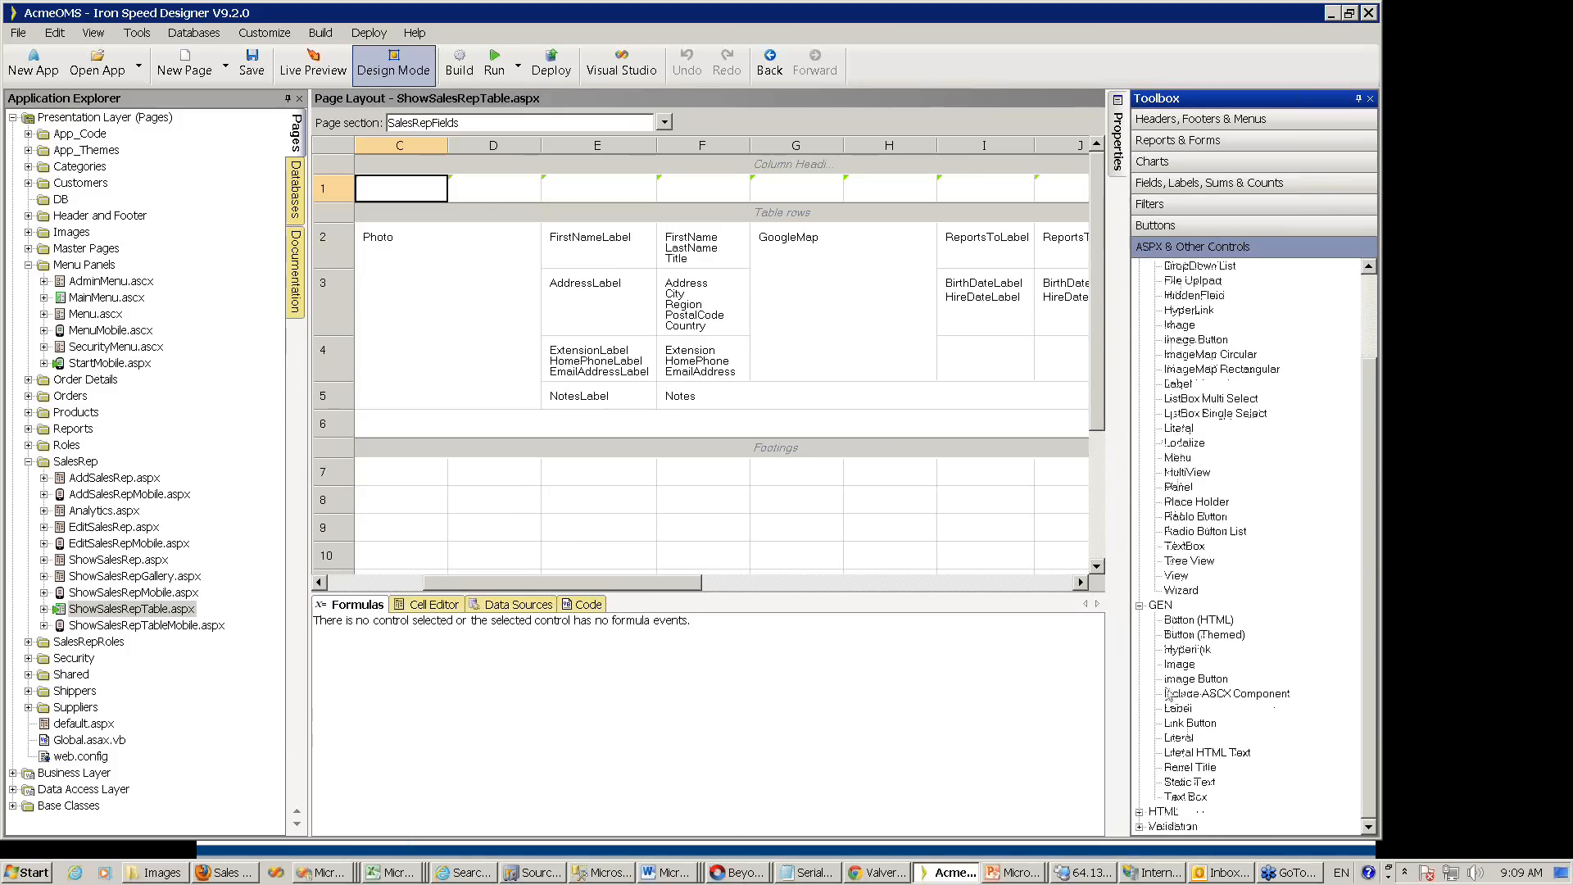
click(1139, 811)
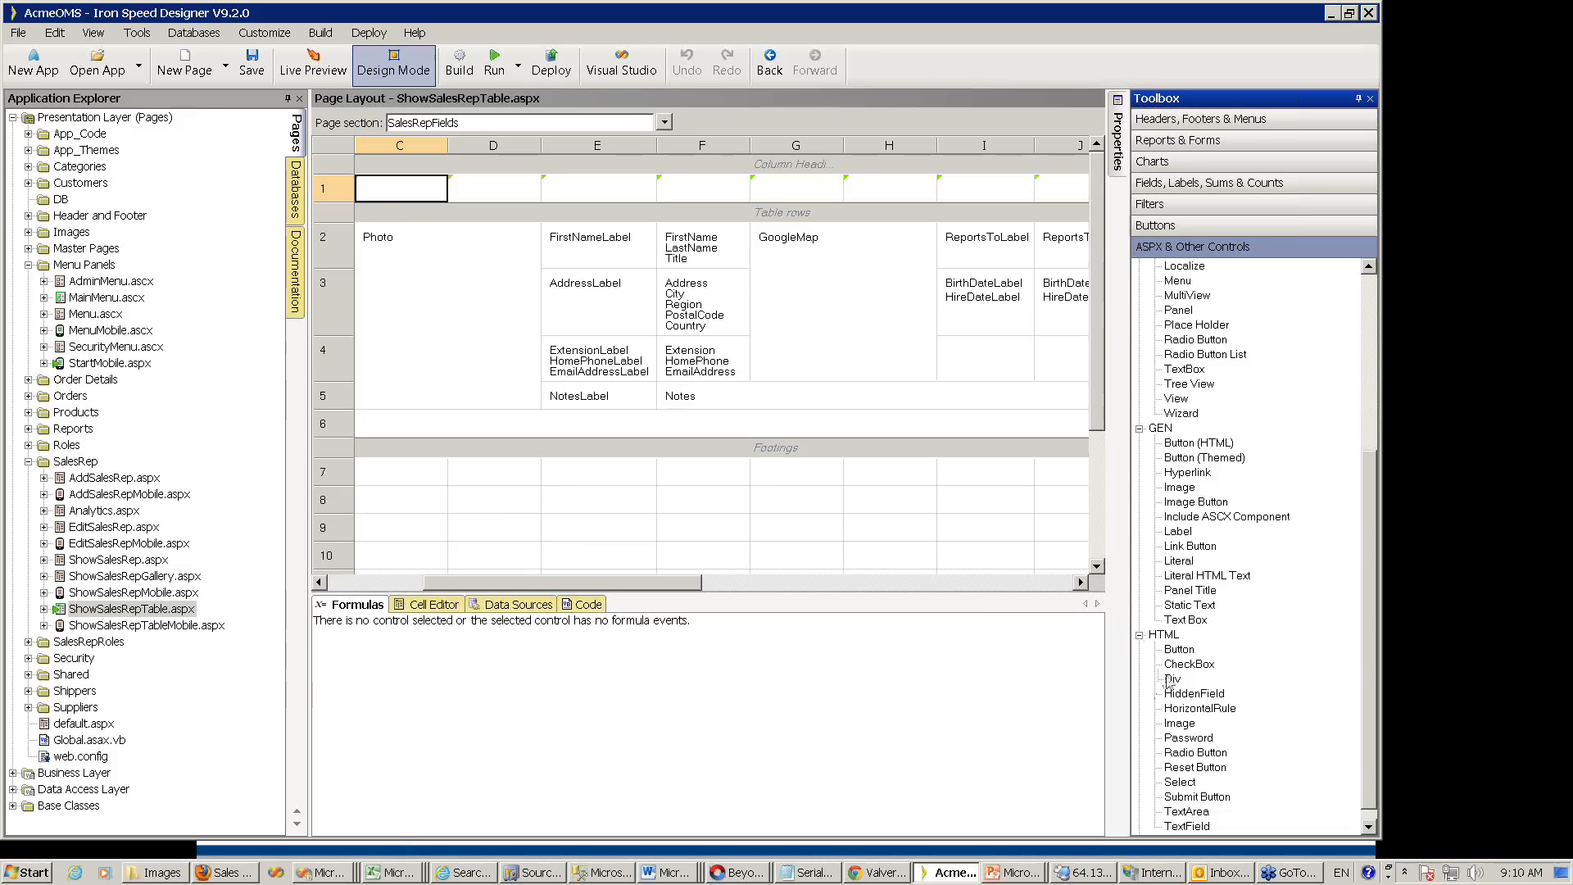
- Place HTML Div controls in row 6 and the Photo cell, and delete the Div markup from the Photo cell
drag(1170, 679, 632, 426)
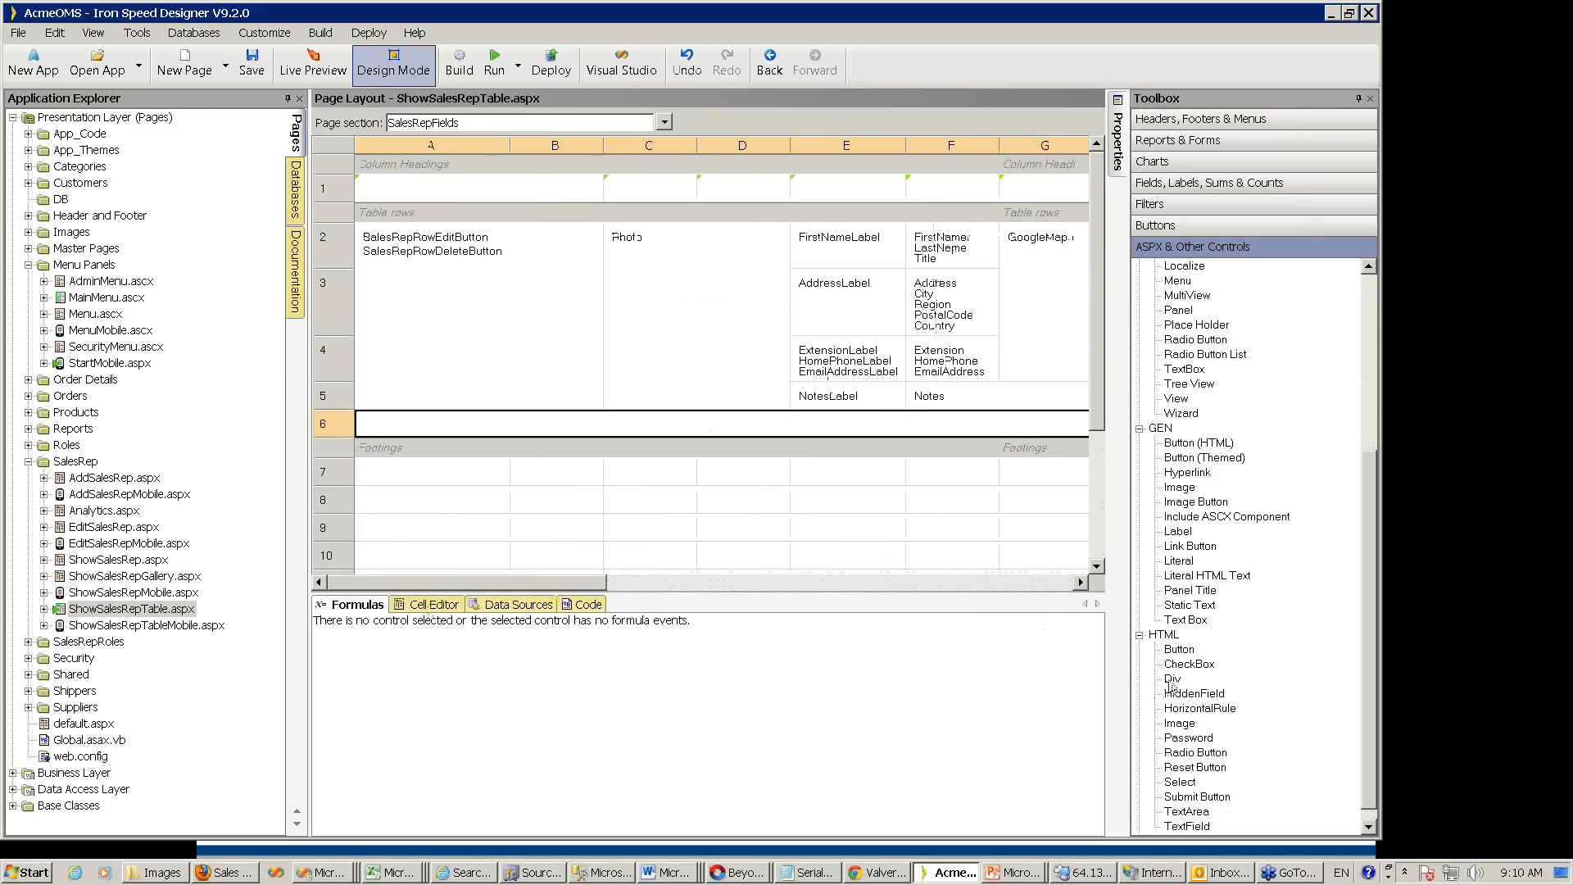
drag(1170, 680, 698, 373)
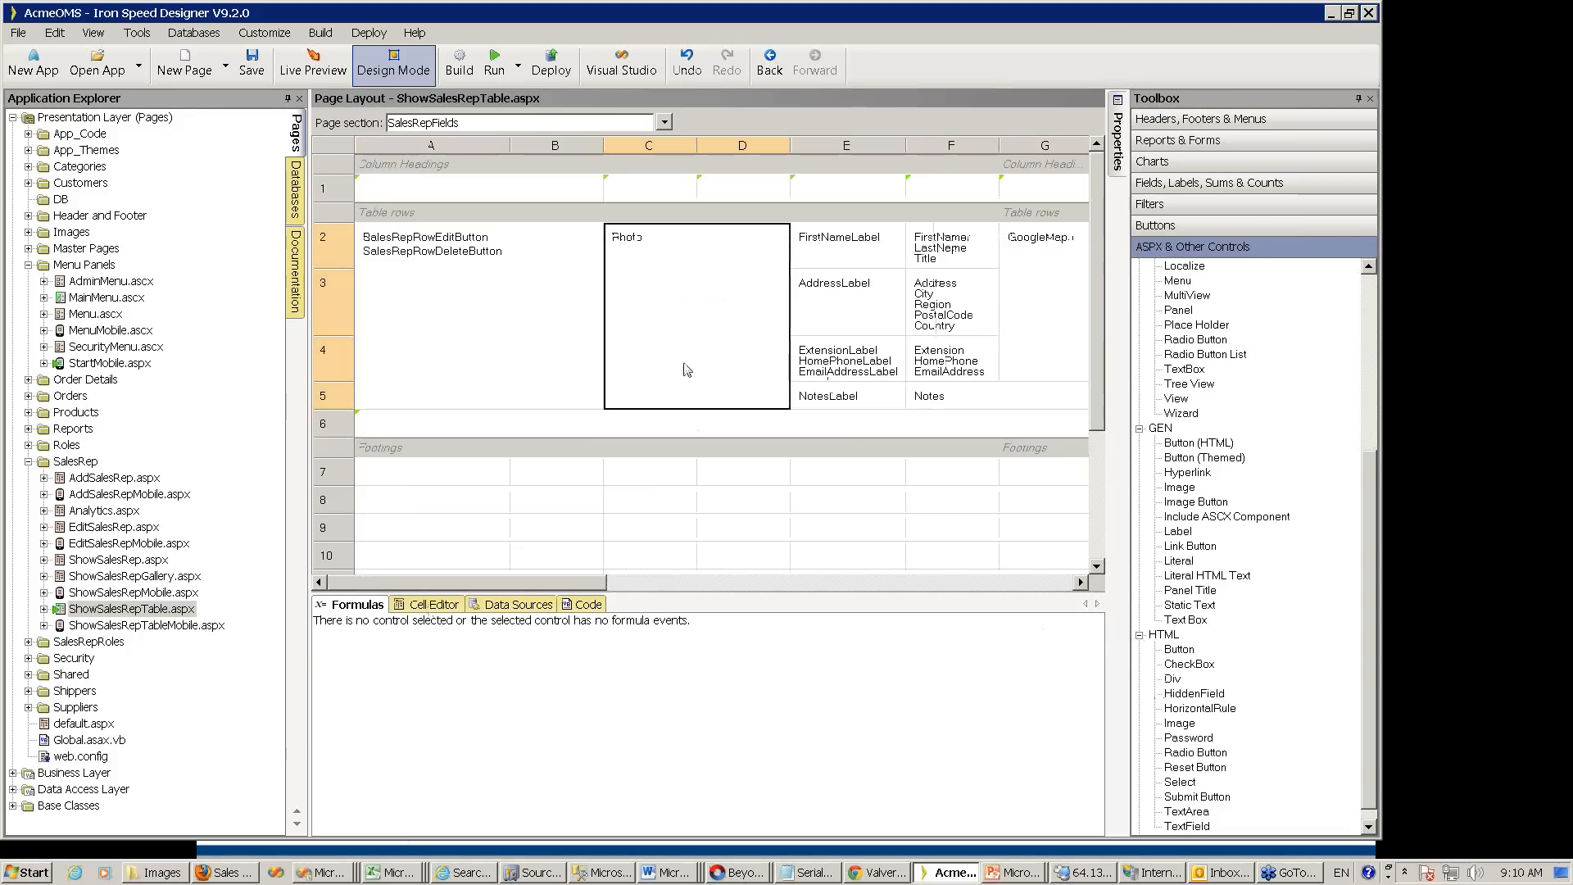
click(438, 605)
drag(366, 683, 522, 683)
key(Delete)
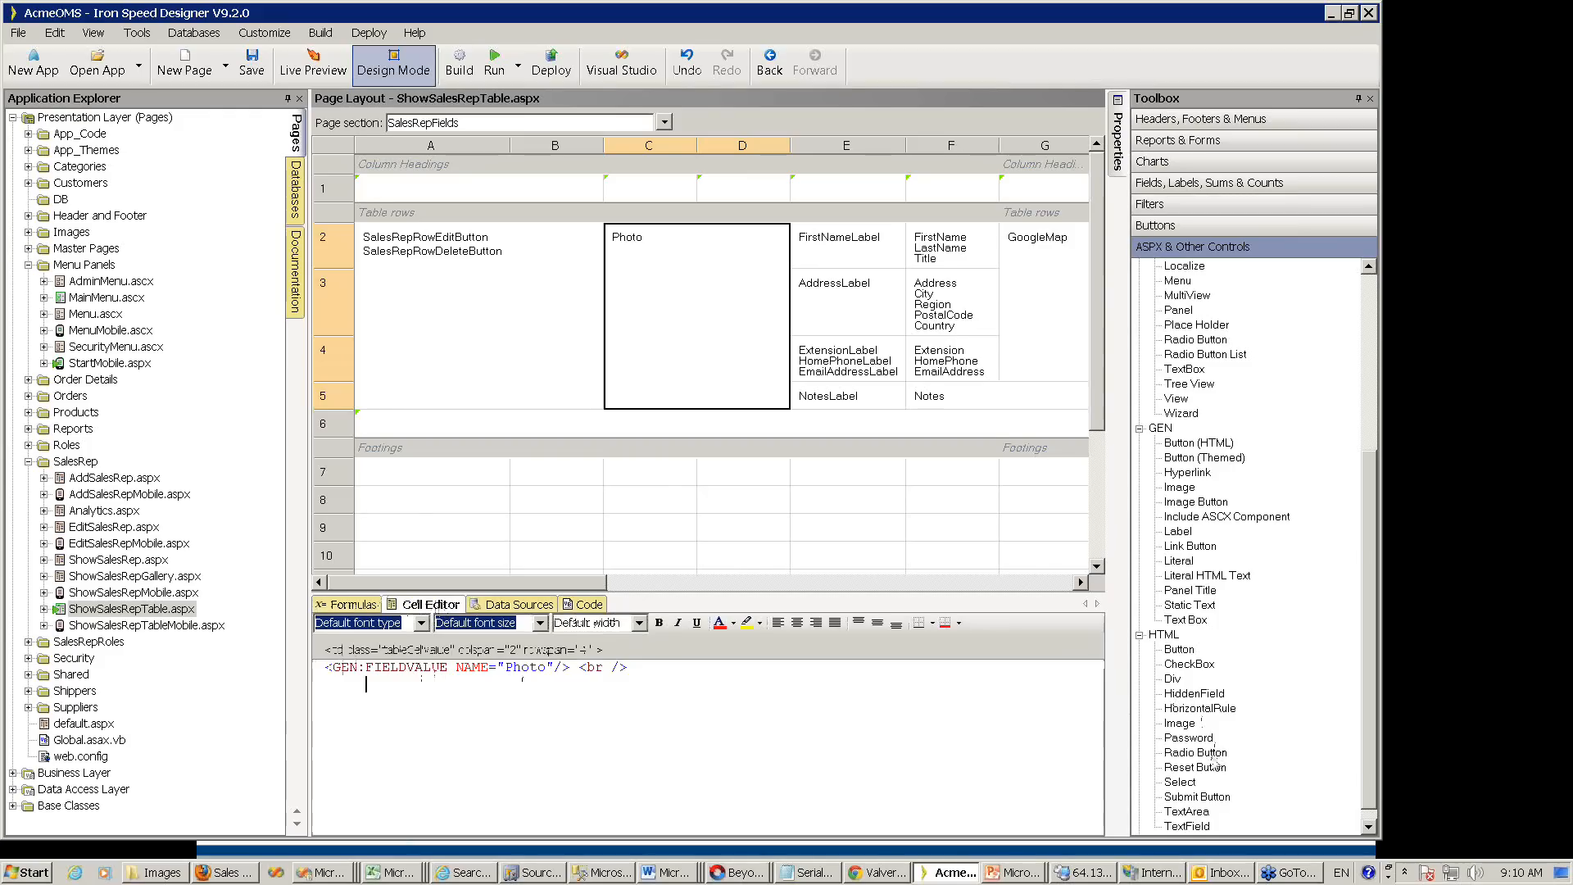
- Insert an HTML Radio Button in the NotesLabel cell and delete its input markup from the cell
drag(1181, 729, 705, 373)
drag(1190, 754, 885, 403)
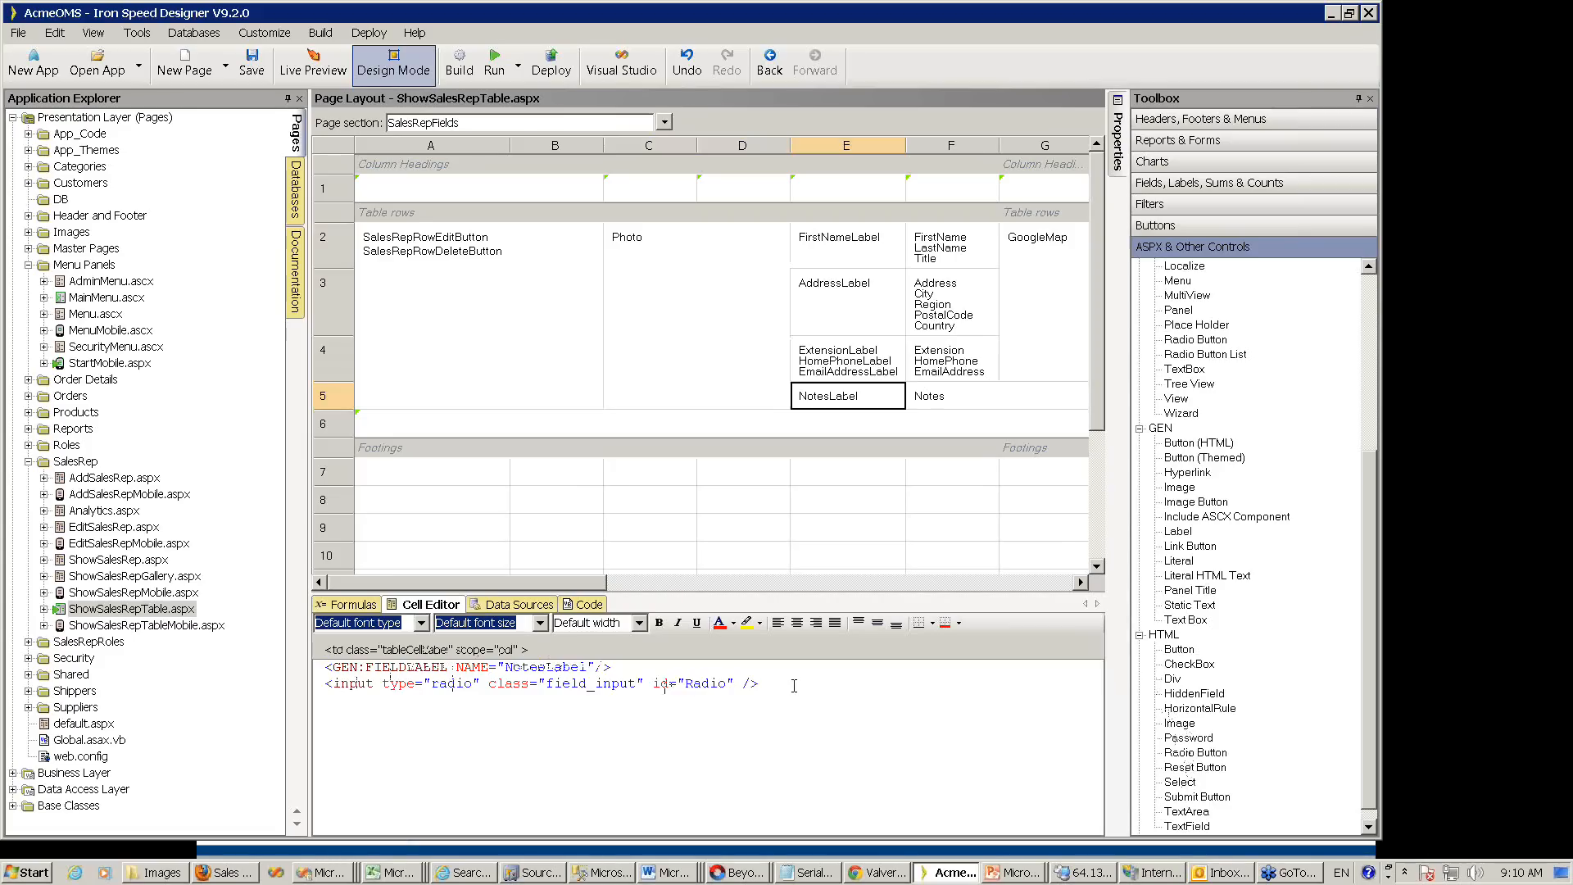
drag(758, 683, 290, 693)
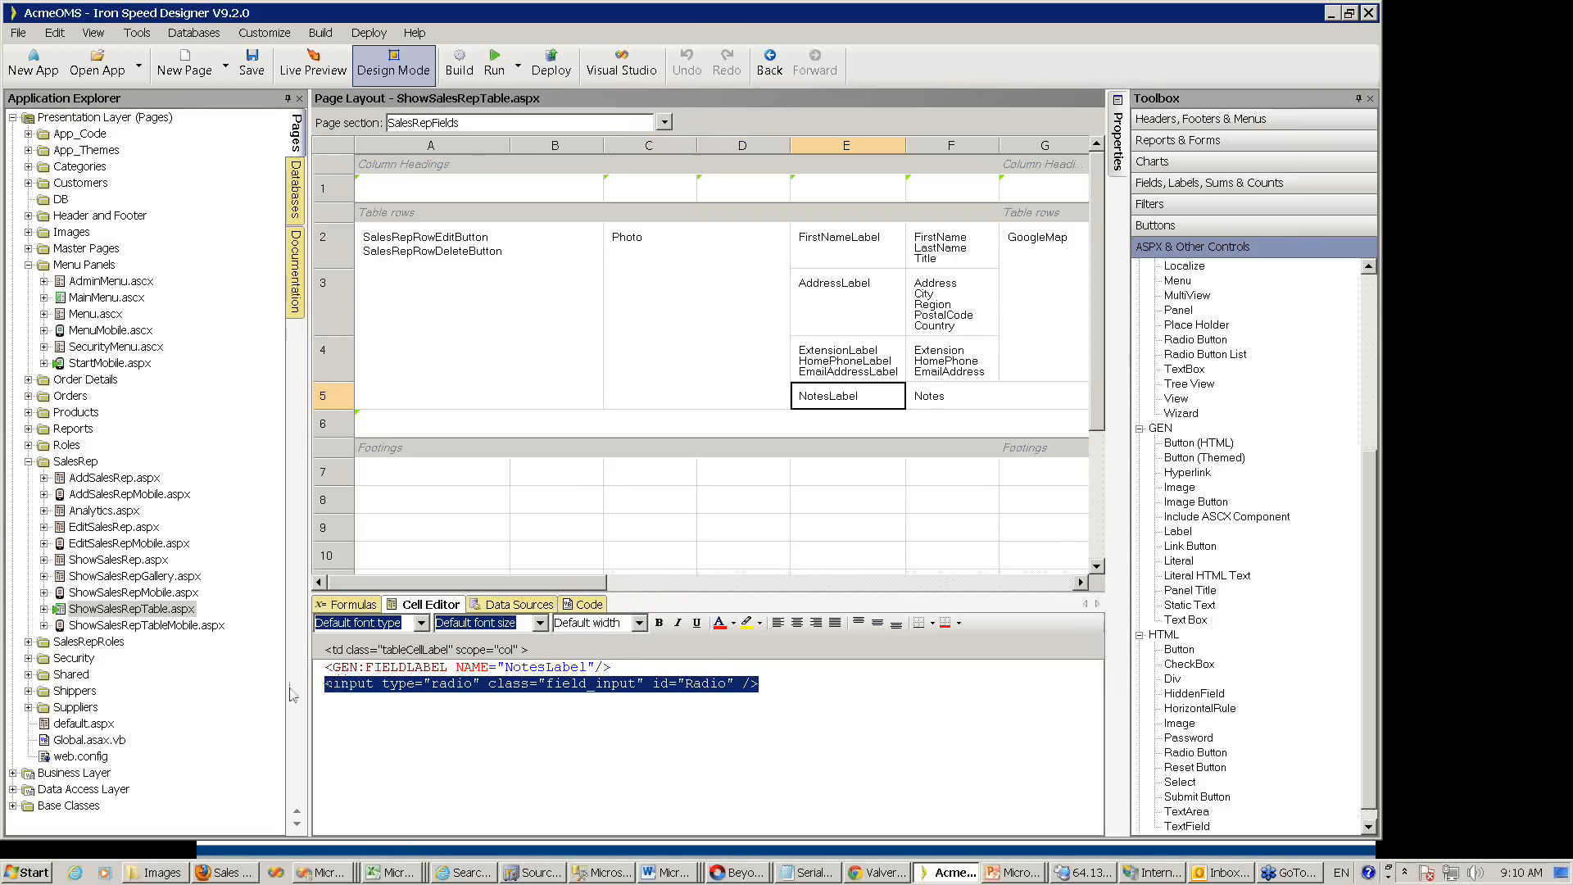
key(Delete)
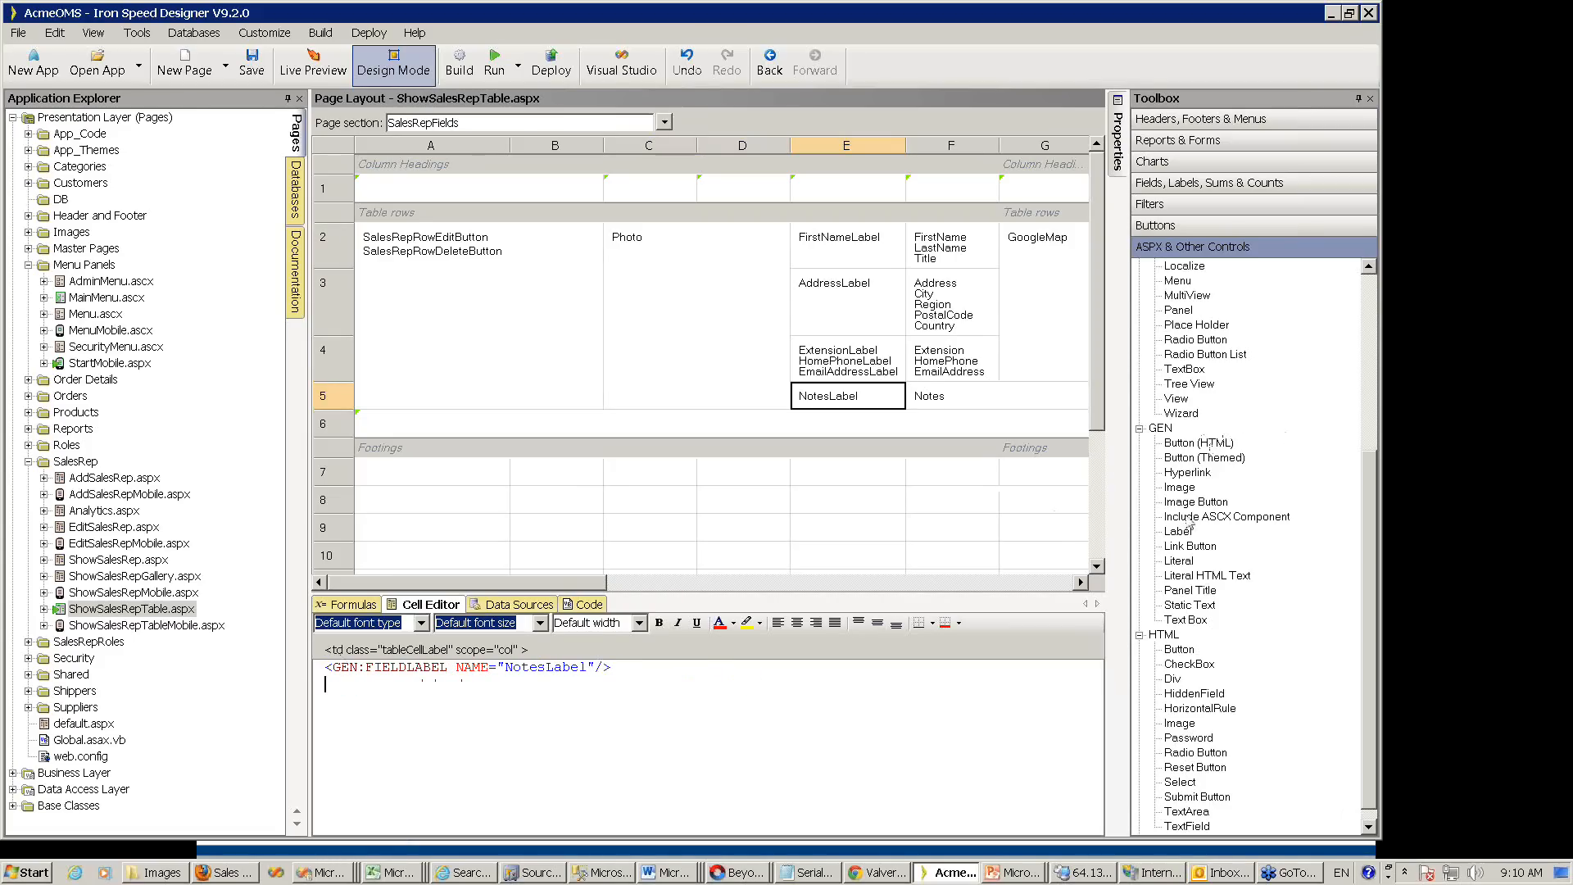
- Collapse the HTML controls in favour of the Validation group and display the properties of FirstNameLabel
click(1140, 634)
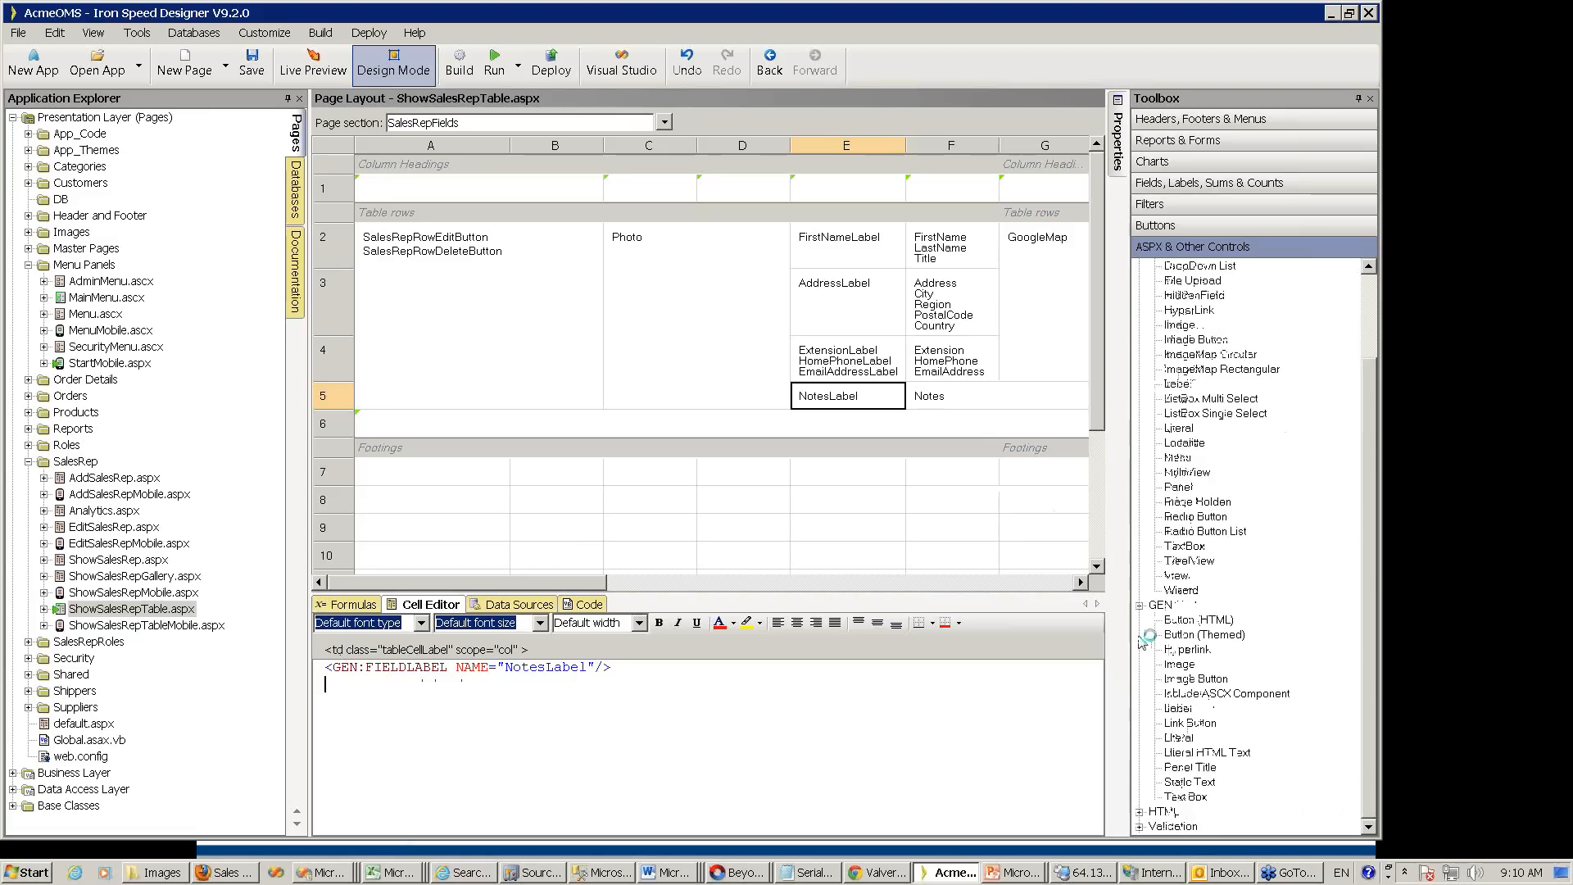
click(860, 238)
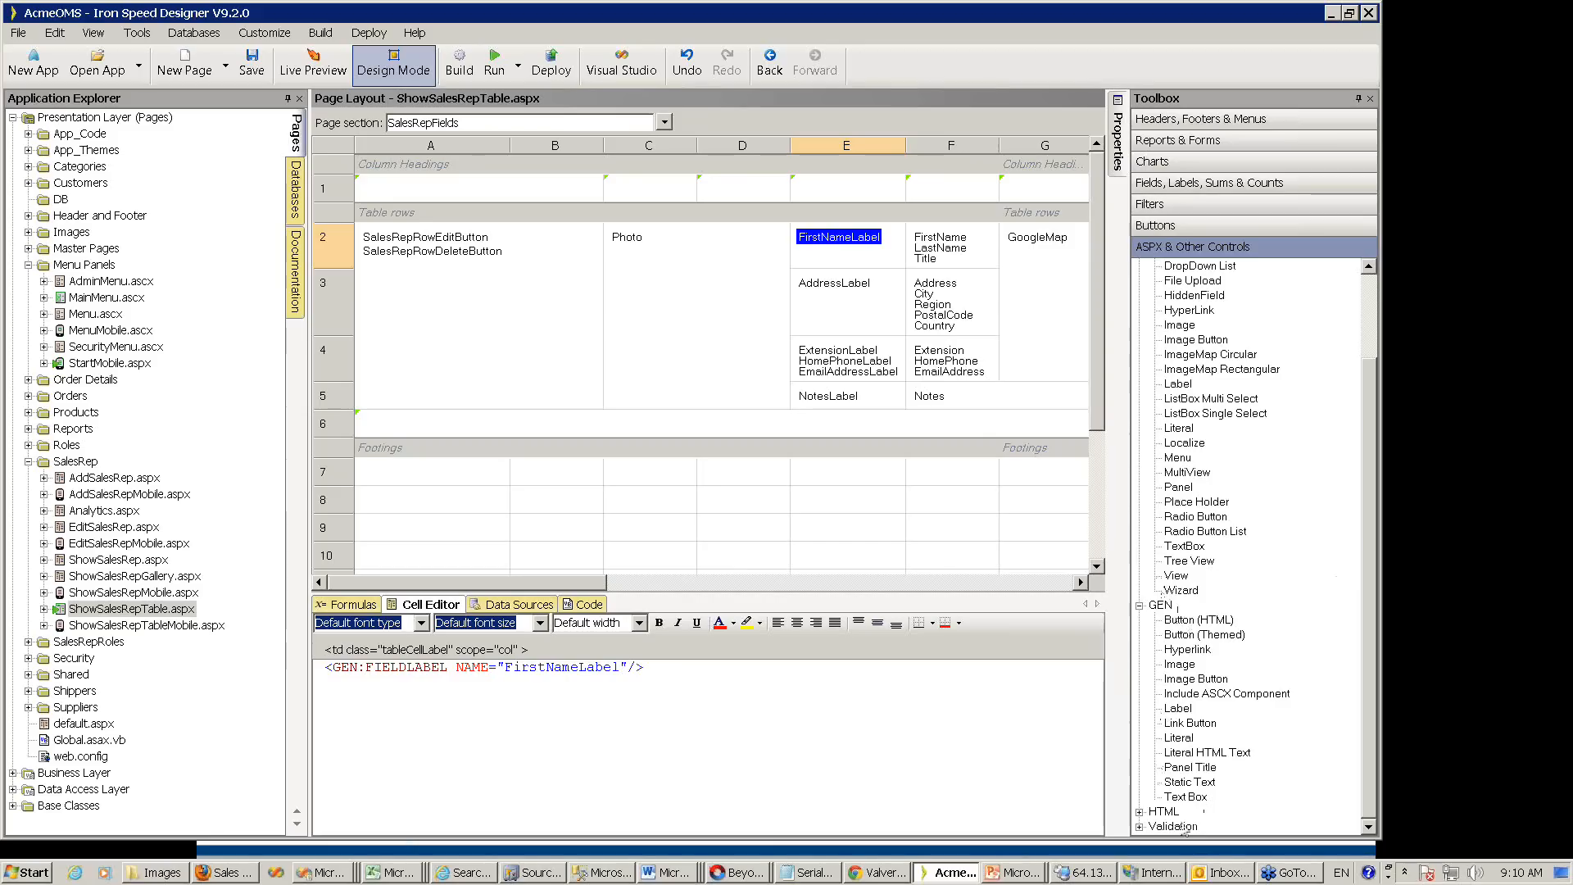
click(1140, 826)
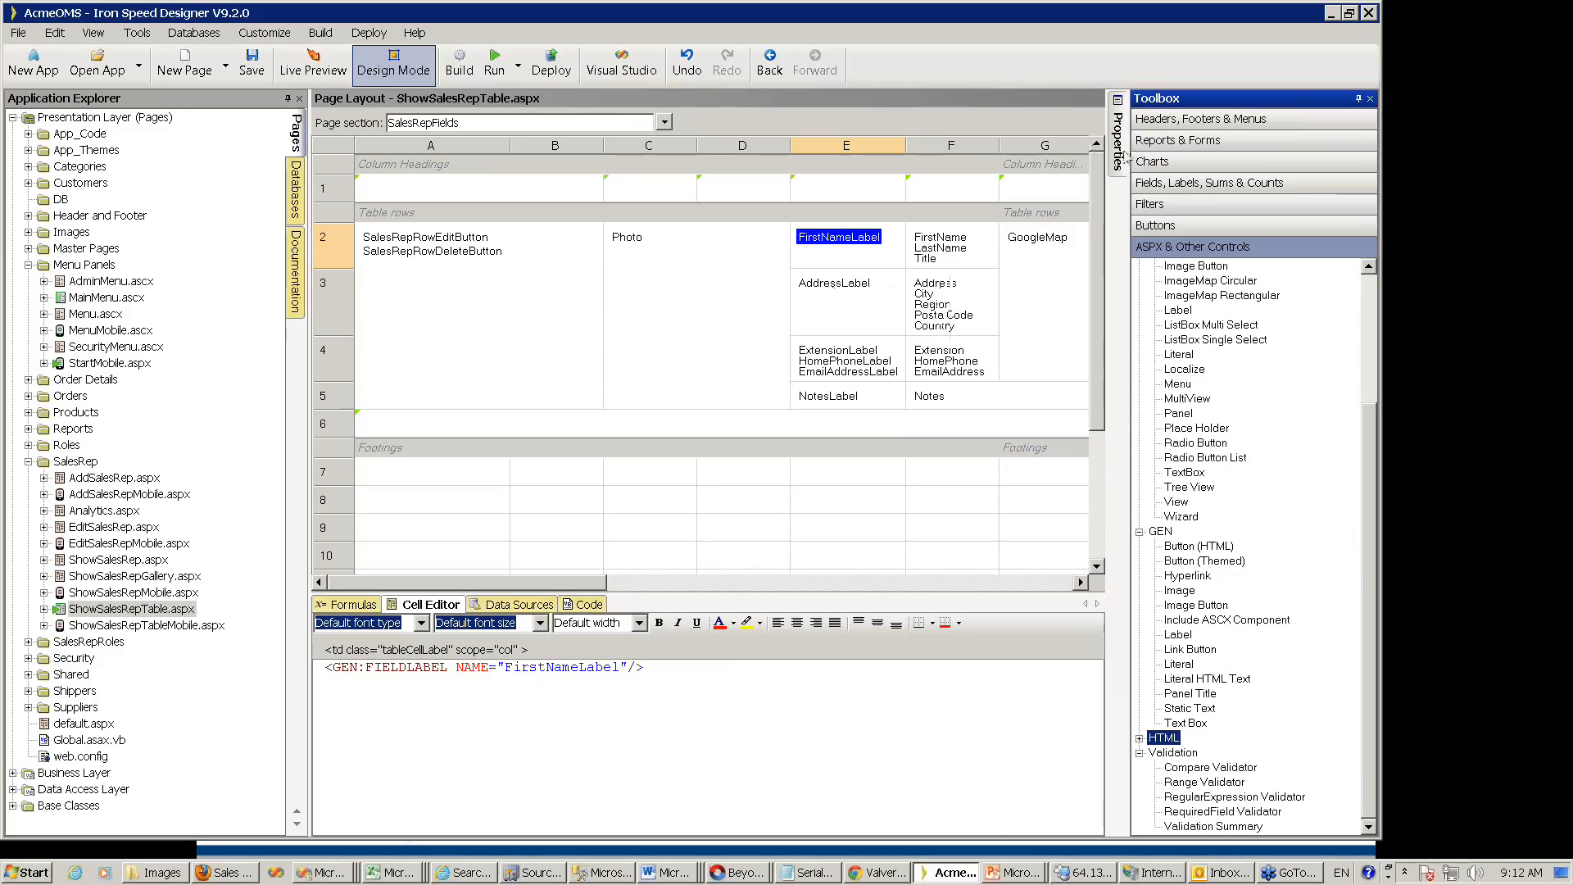
mouse_move(1123, 156)
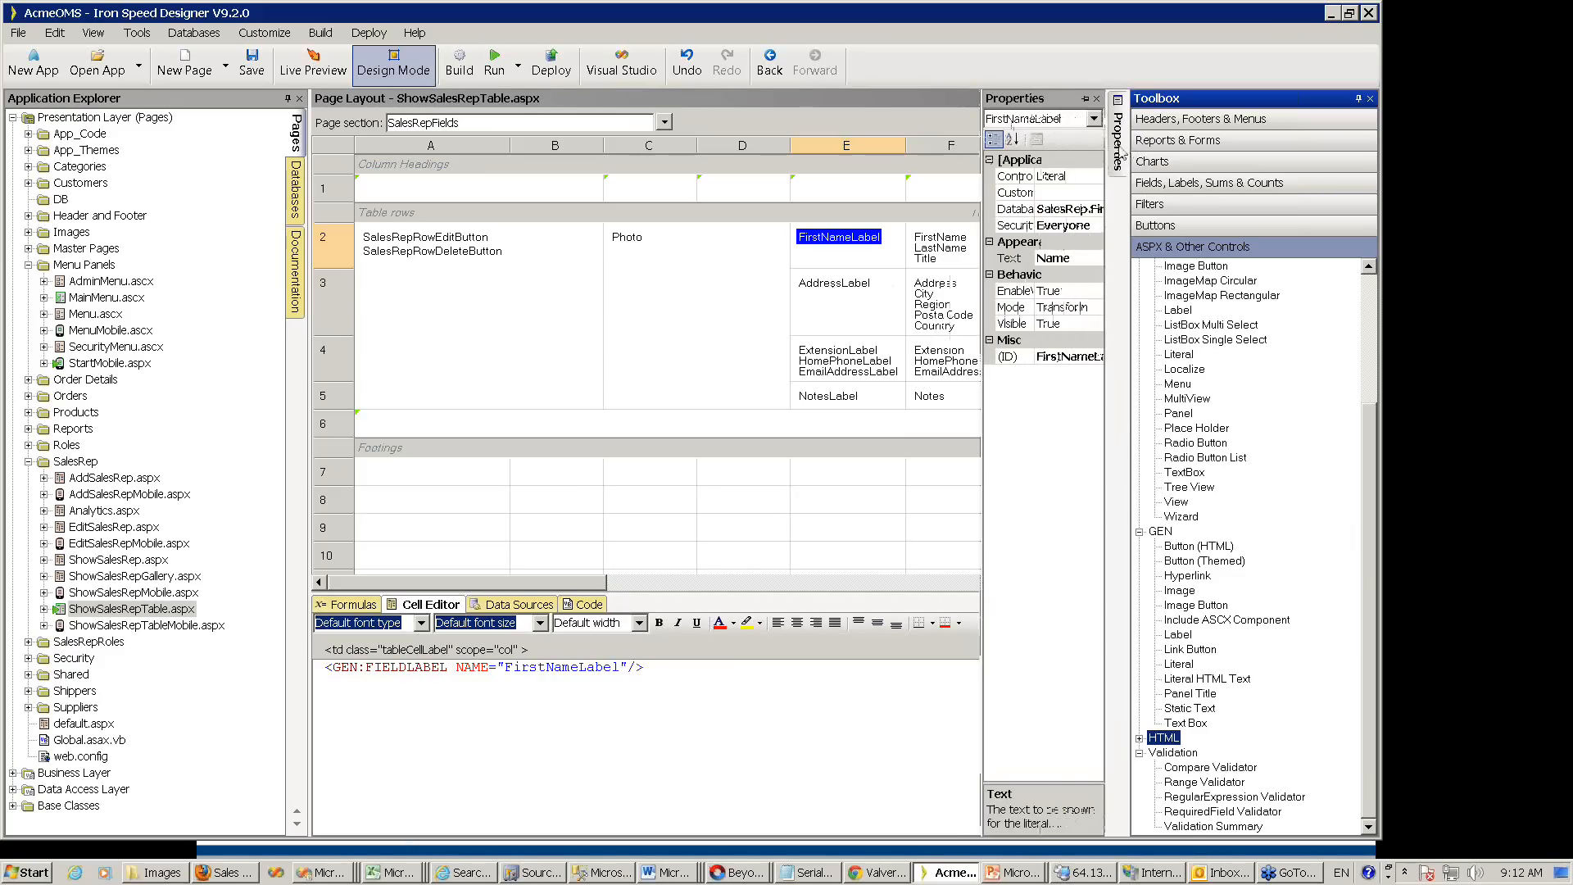
- Keep the Properties pane permanently open and let the Toolbox auto-hide
click(1123, 156)
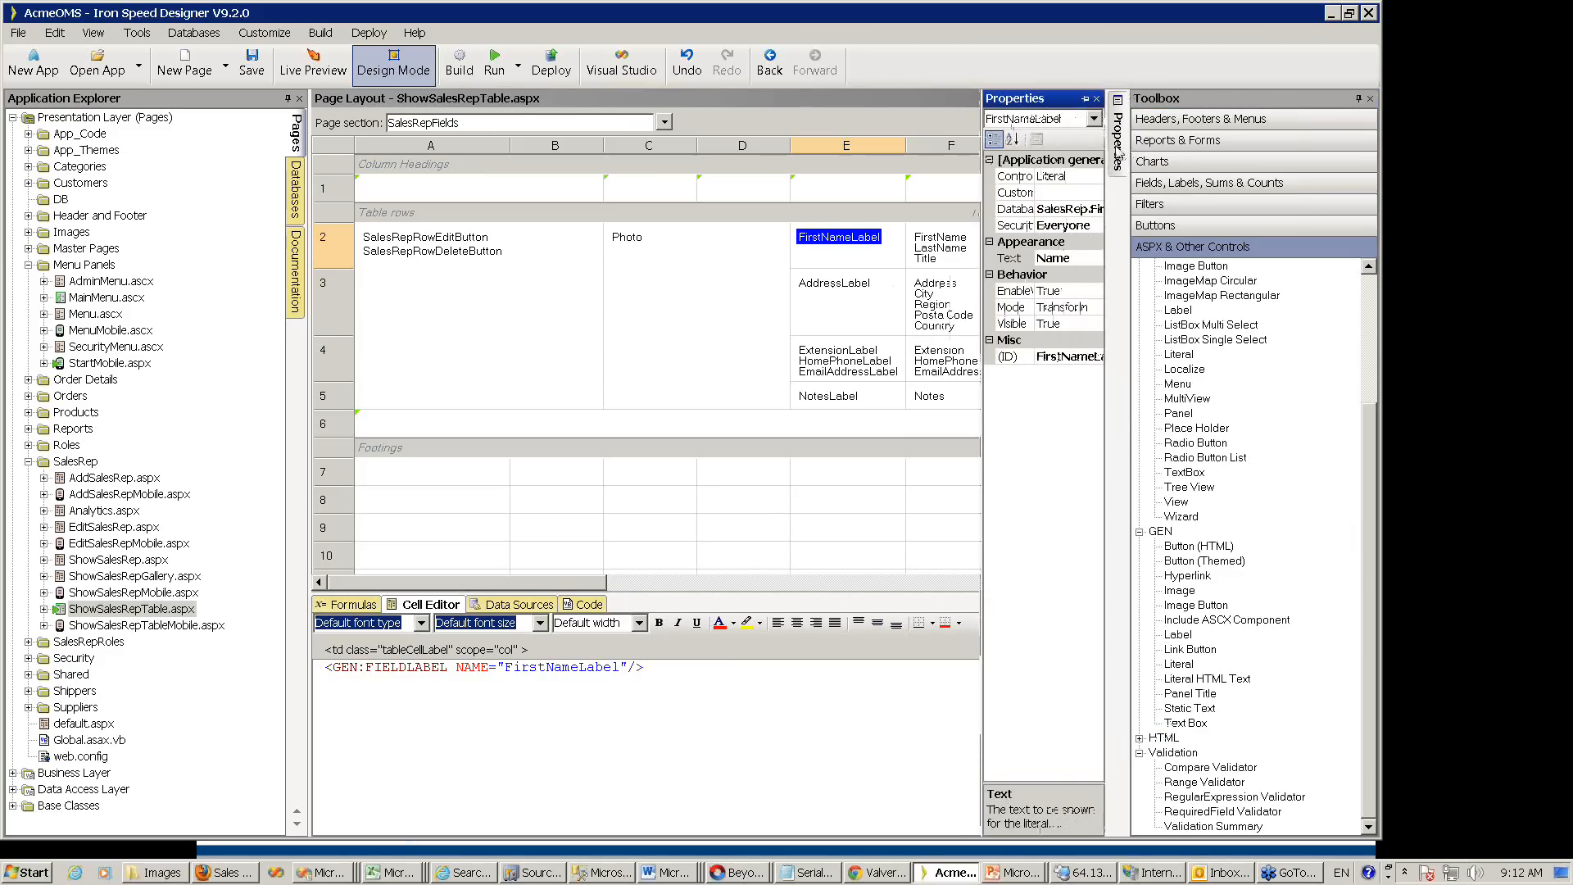
click(1086, 98)
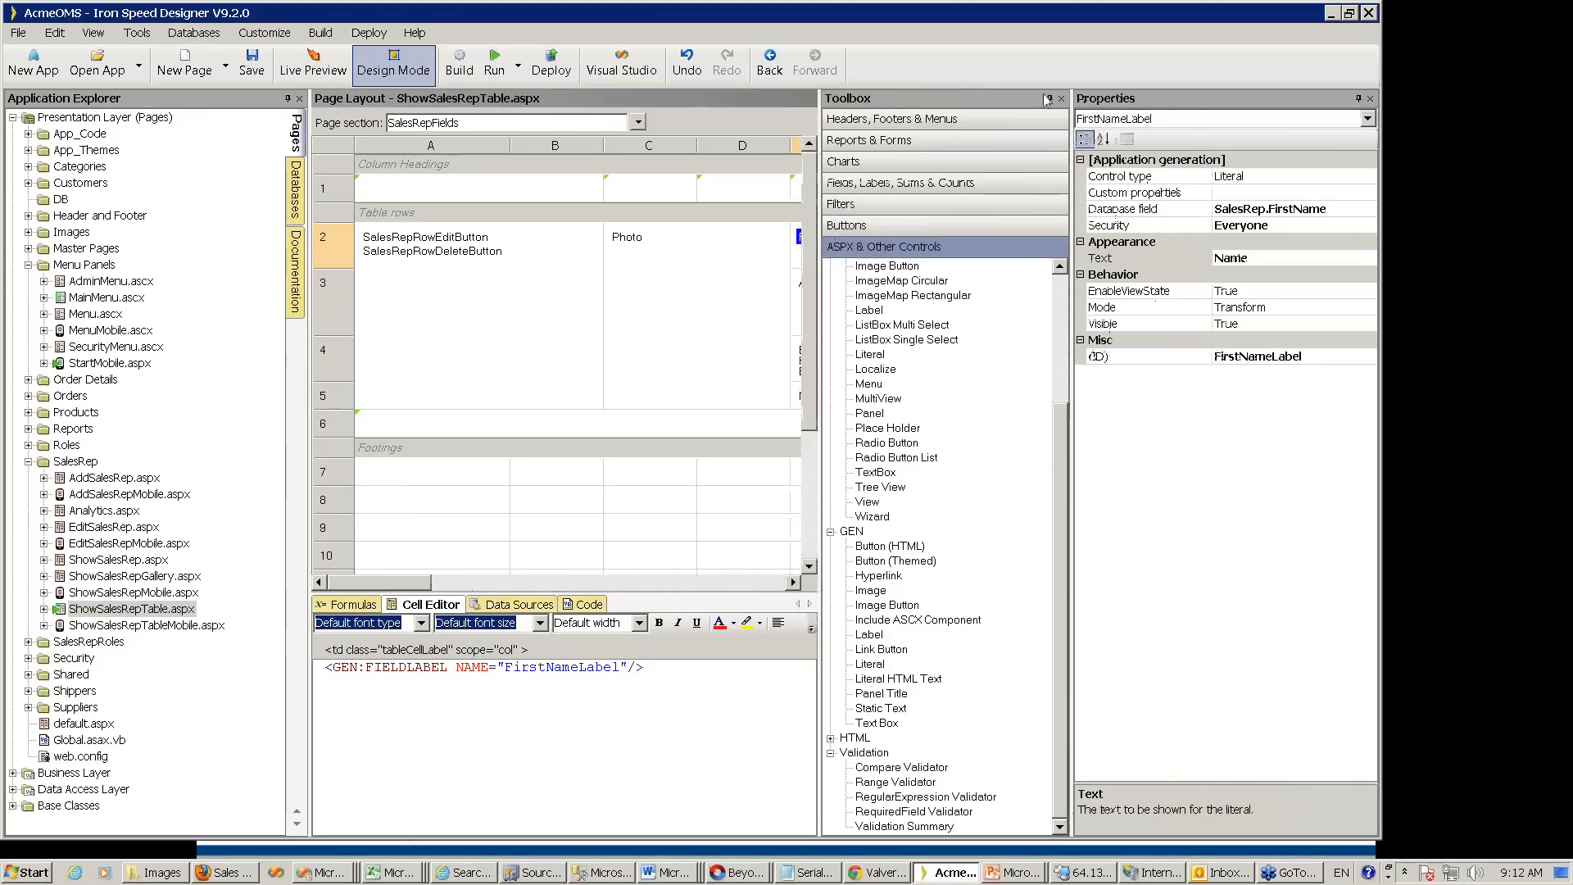
click(1049, 98)
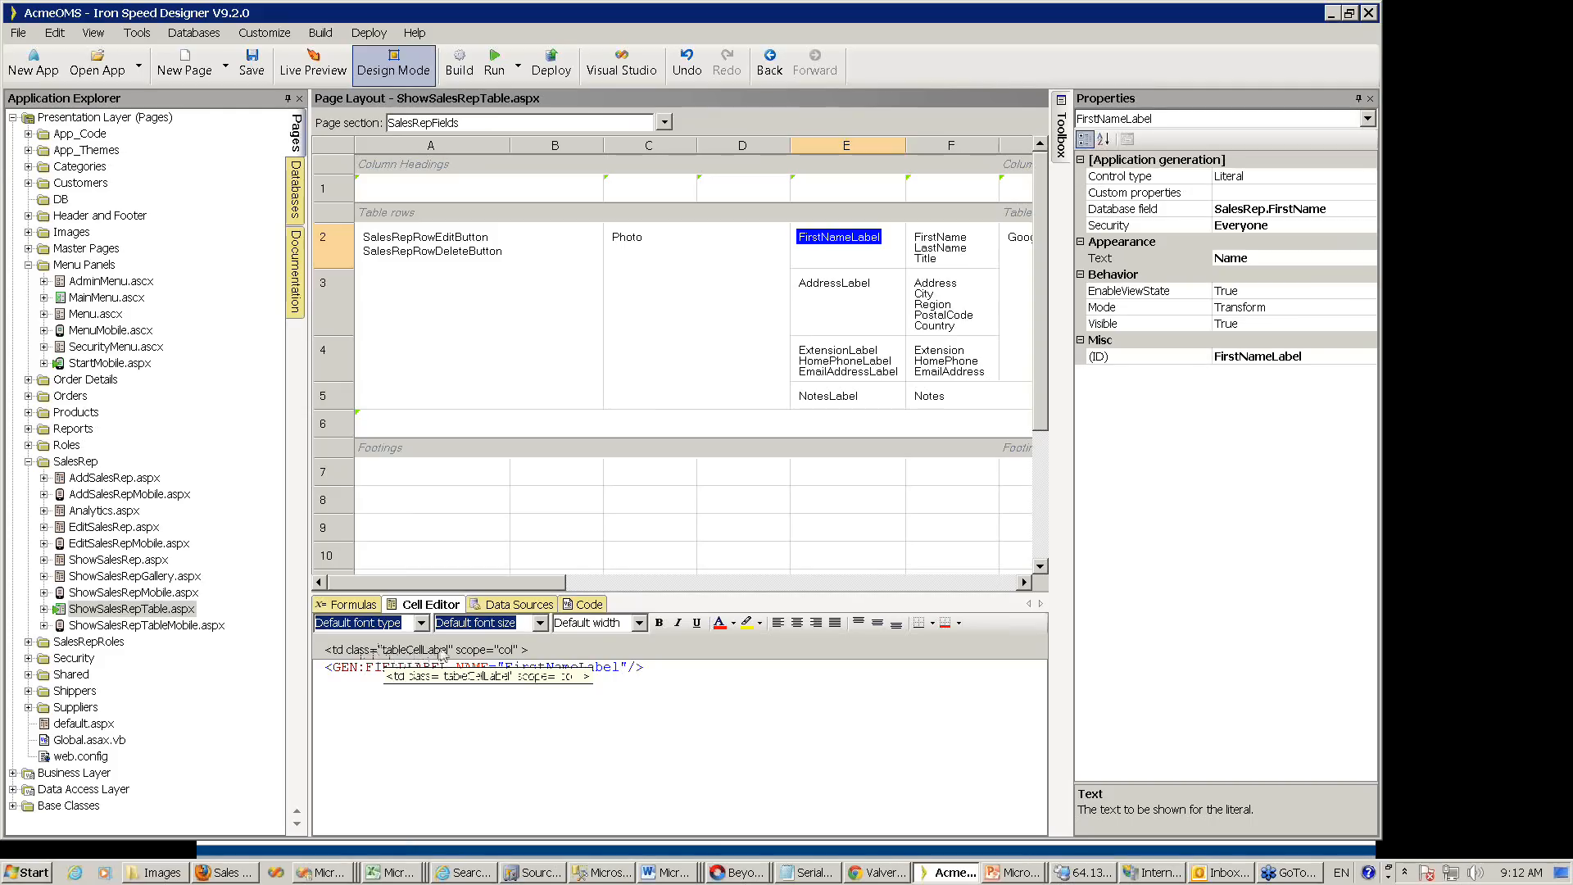
- Open BaseStyles.css from the Riesling theme and find the tableCellLabel style
click(29, 150)
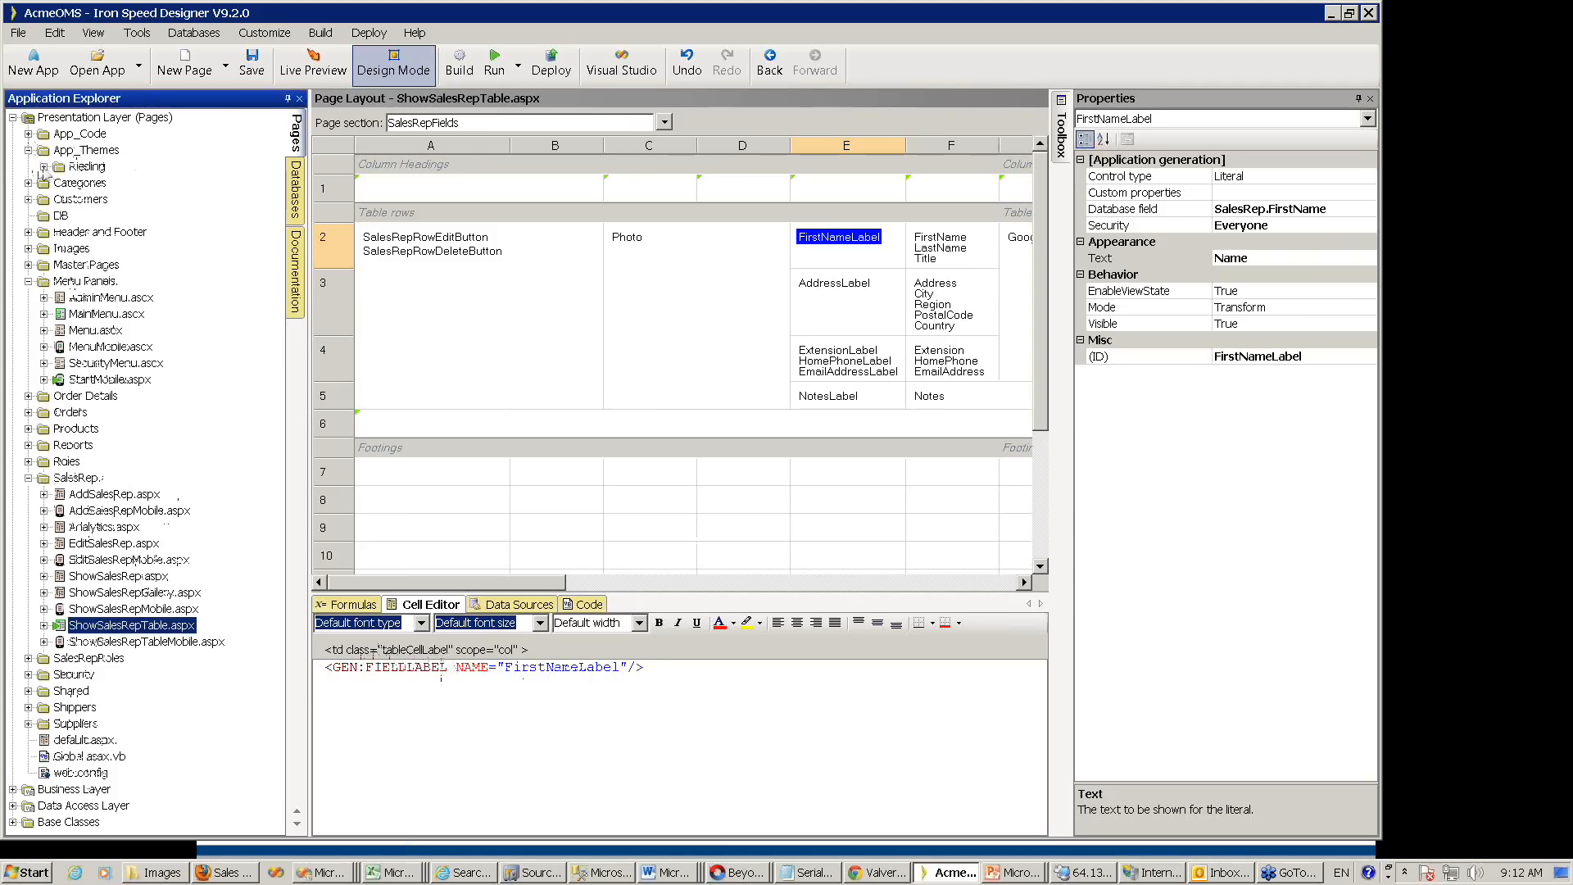
double_click(116, 184)
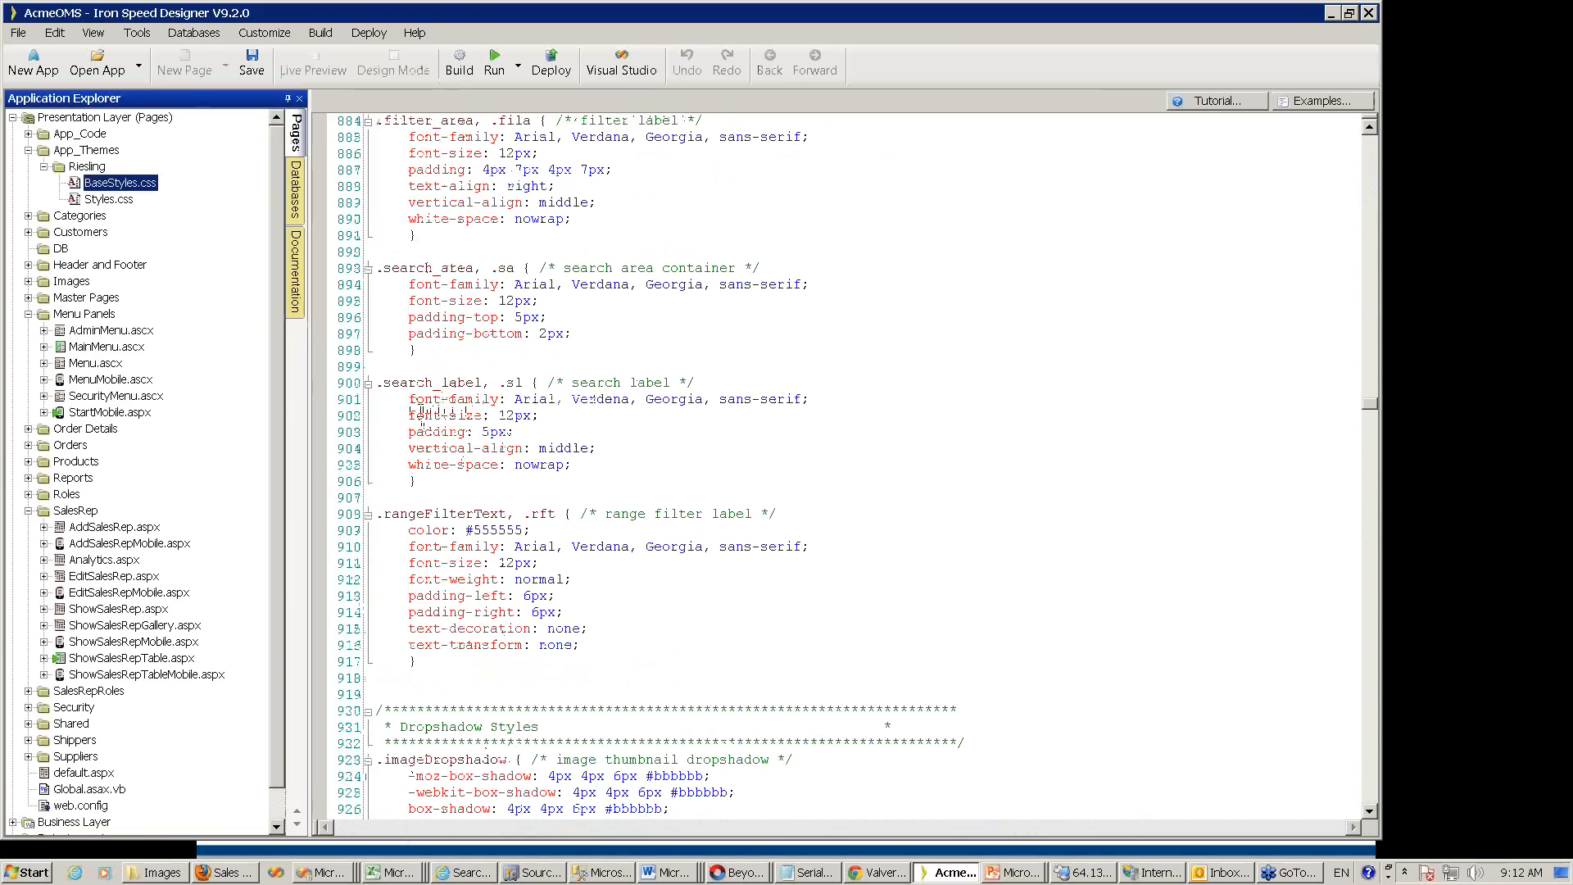
click(623, 351)
key(ctrl+f)
text(tab)
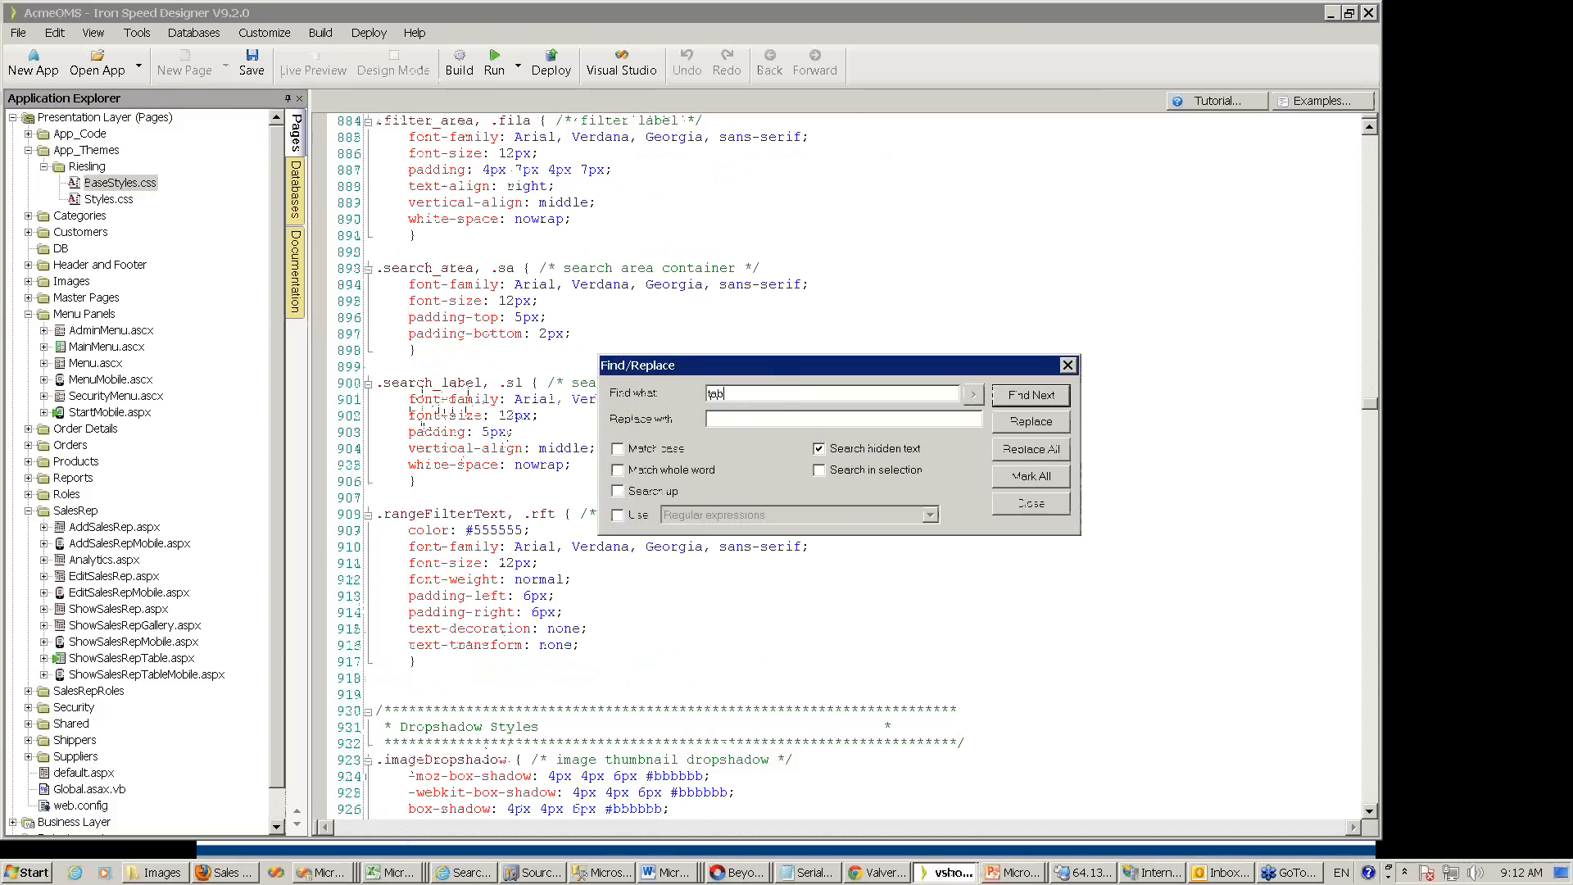
text(leCell)
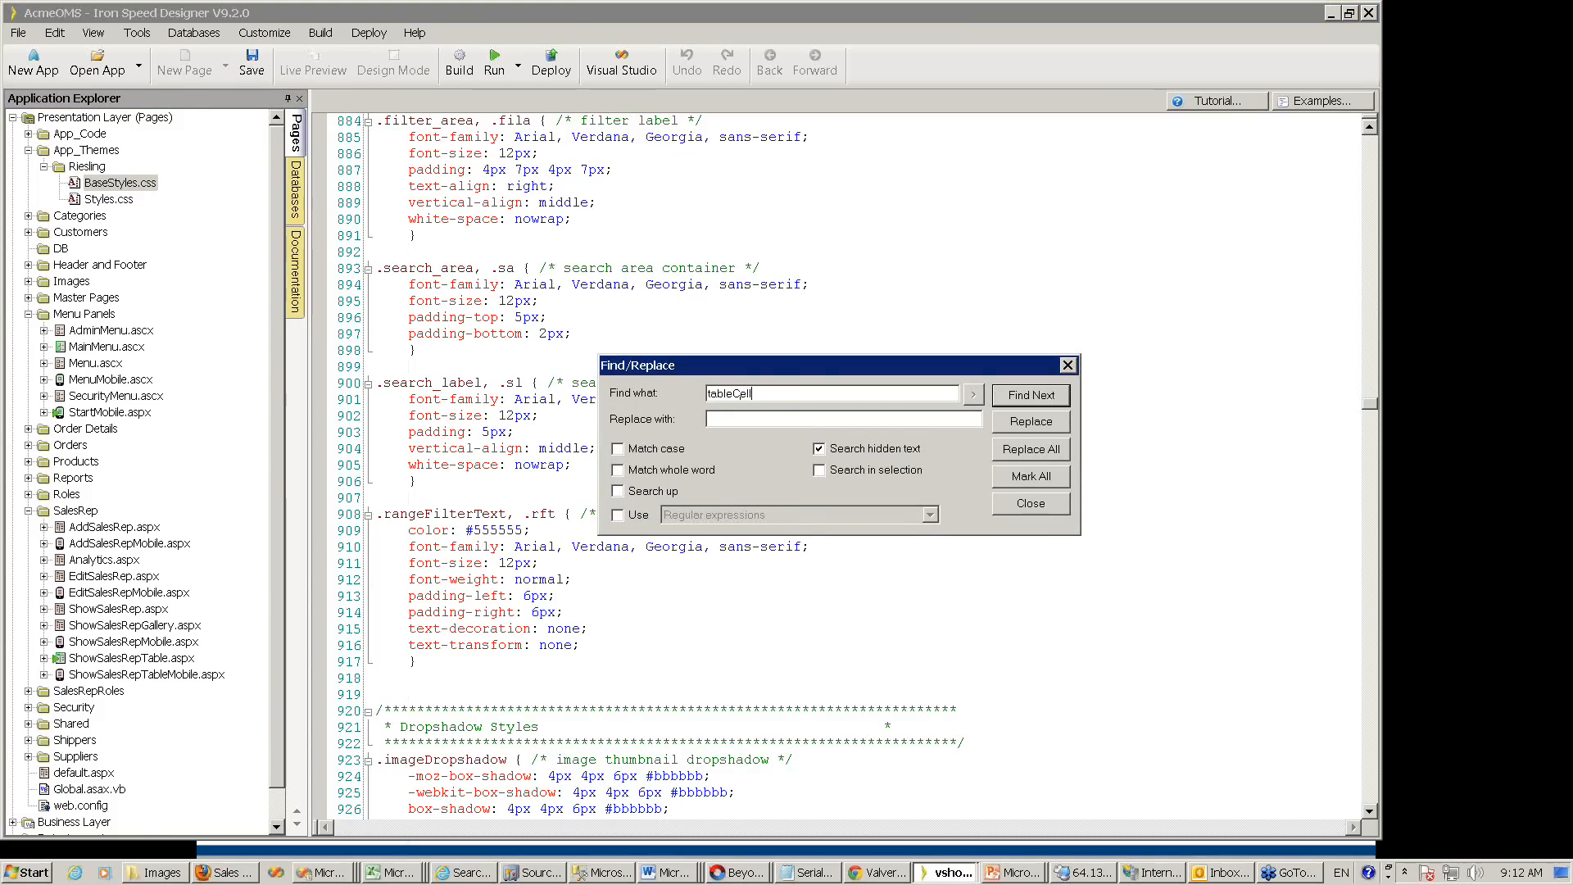
text(Label)
click(1034, 397)
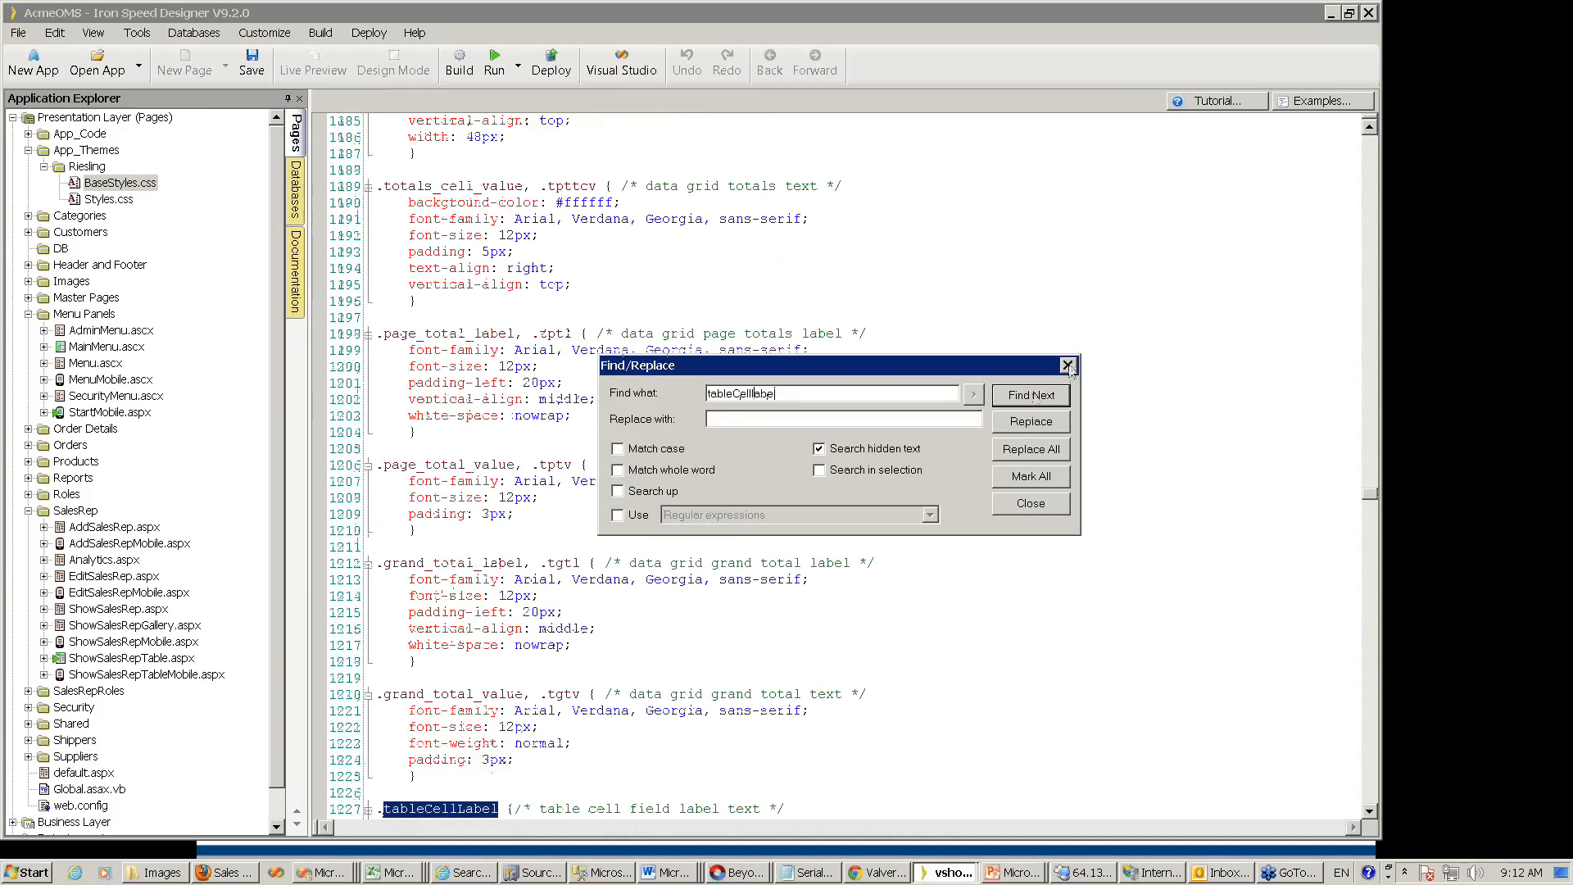
click(1068, 366)
- Highlight the font-size declaration in the tableCellLabel style
scroll(717, 563, down, 1)
scroll(717, 562, down, 2)
drag(408, 711, 584, 712)
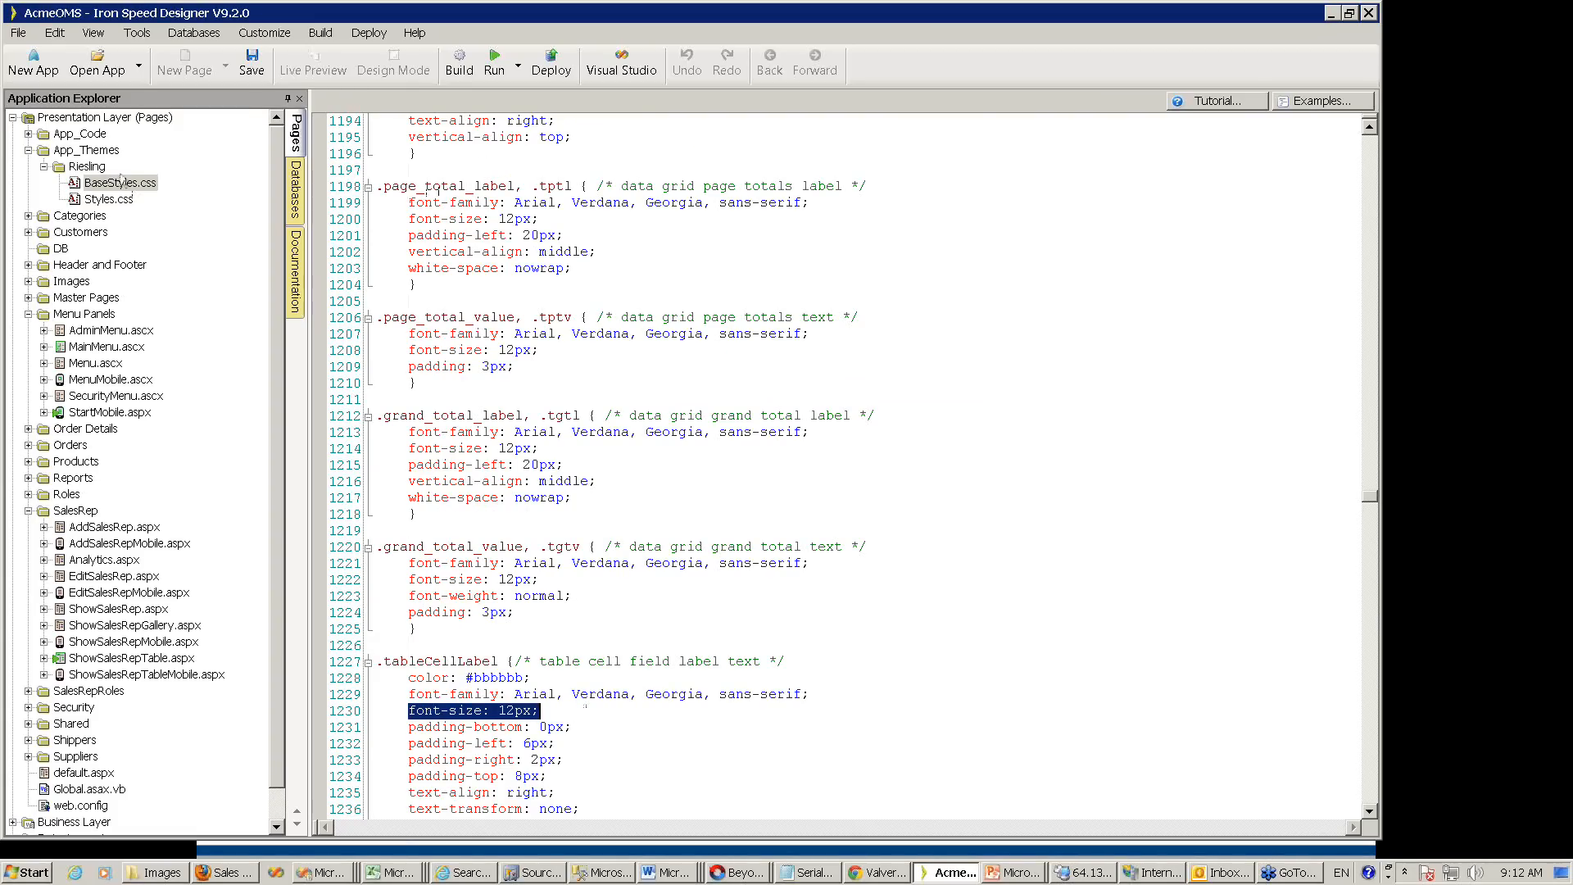
- Check the FirstName cell's class on ShowSalesRepTable.aspx and locate the tableCellValue style in BaseStyles.css
double_click(109, 660)
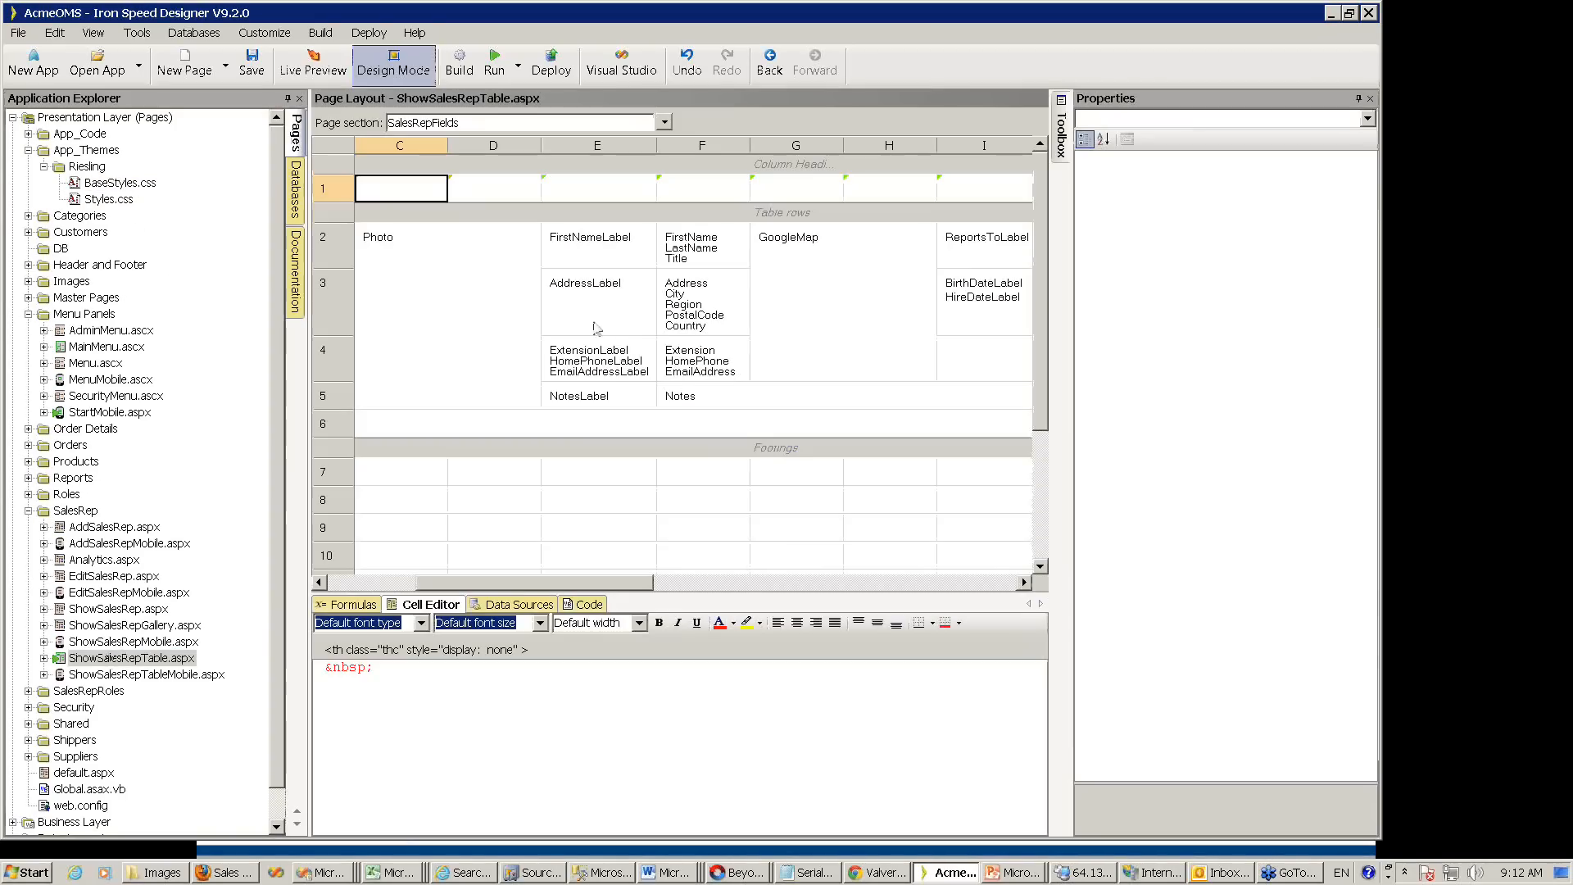
click(692, 237)
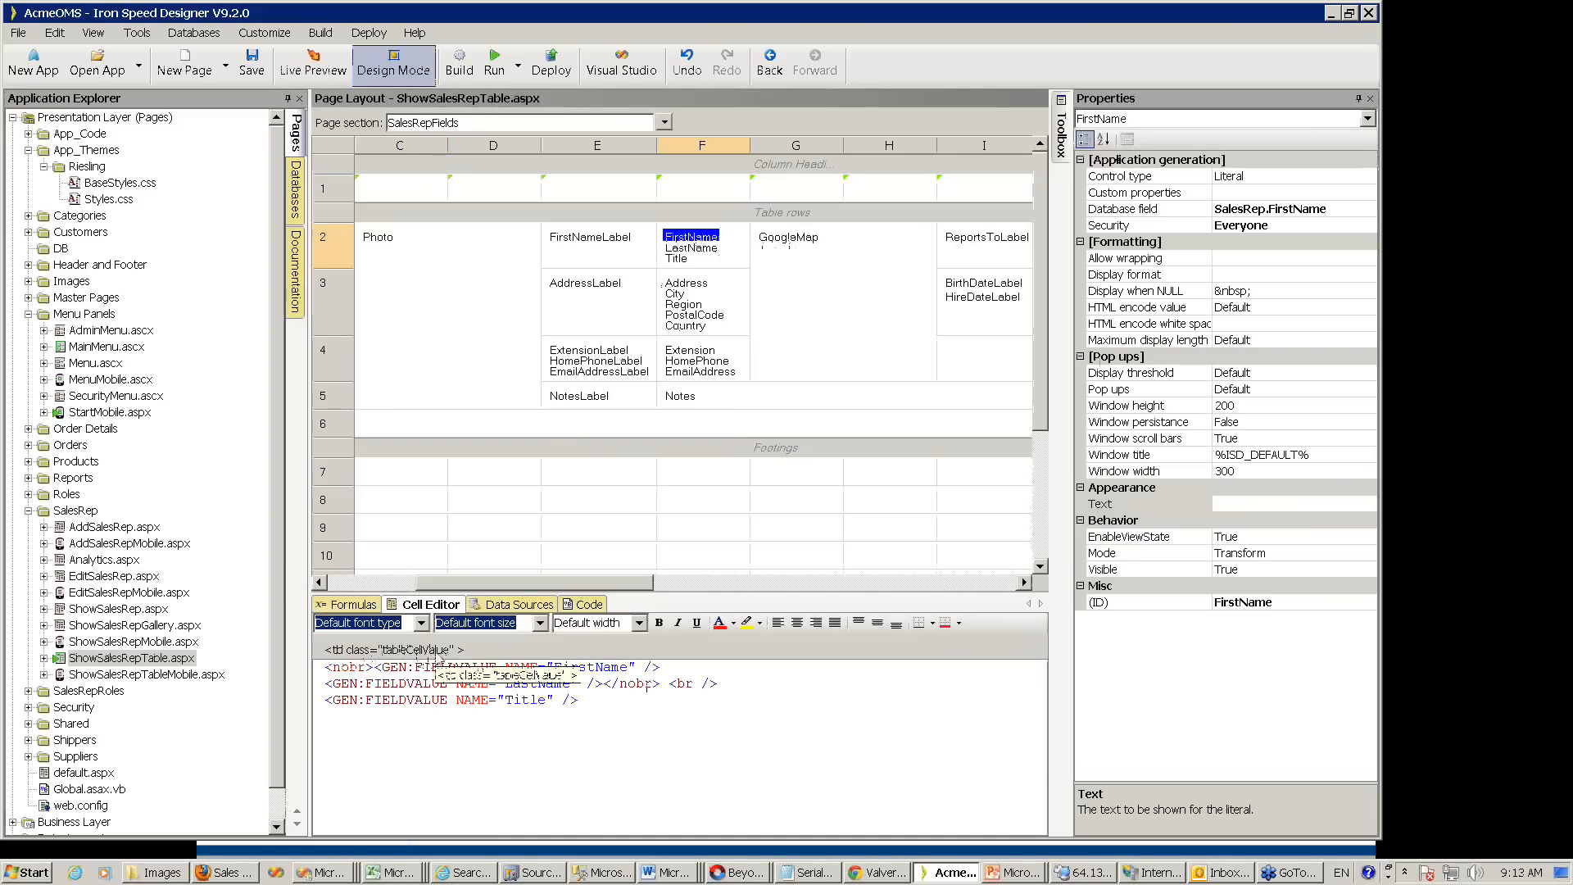
double_click(137, 183)
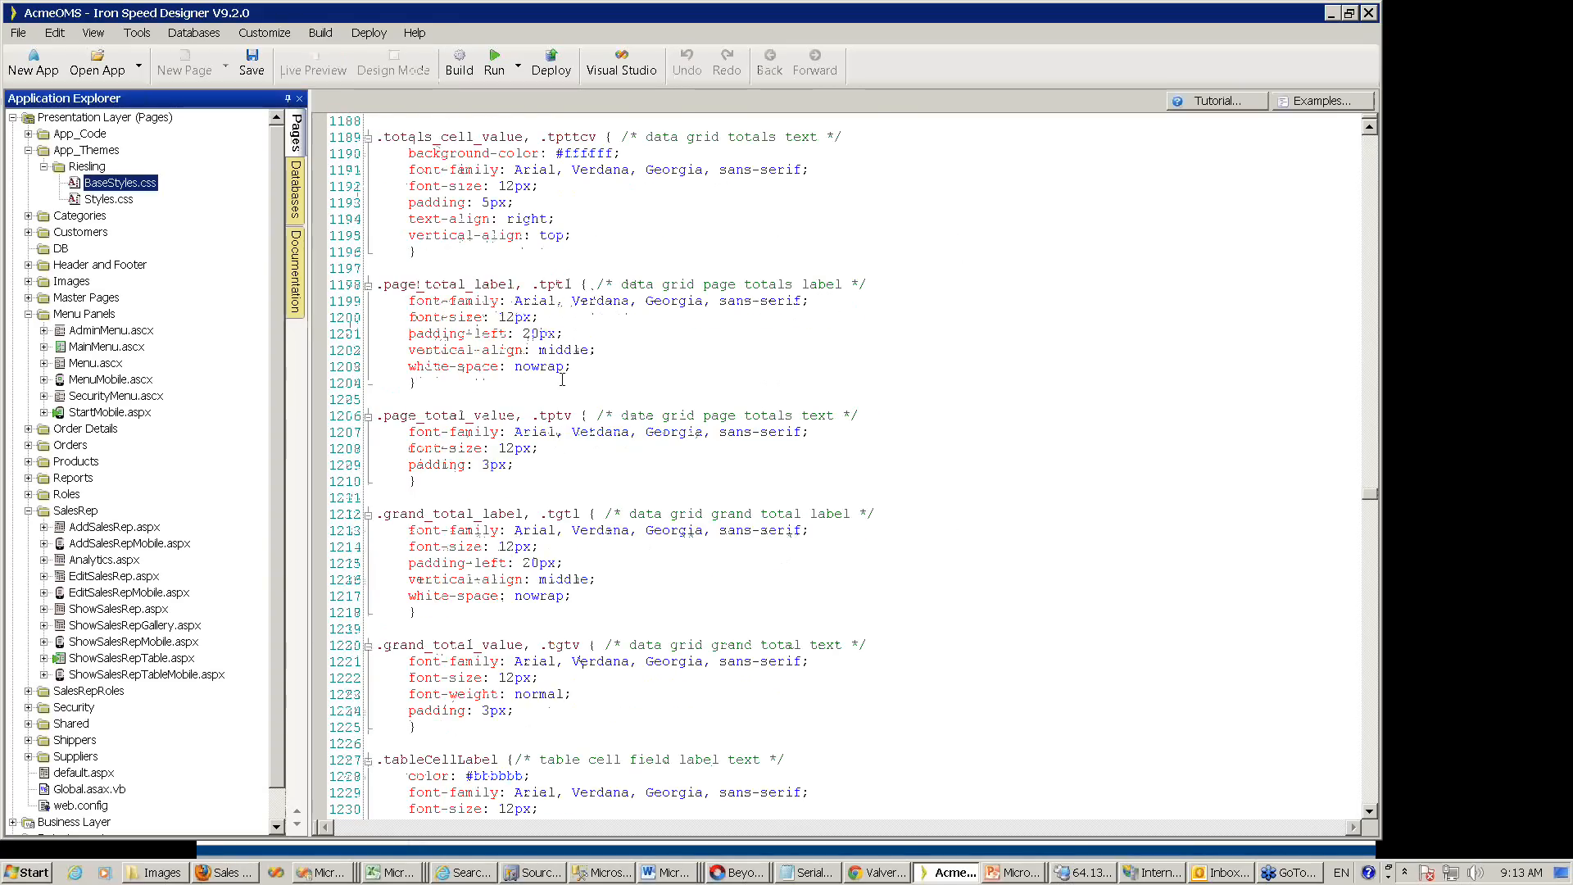
click(443, 792)
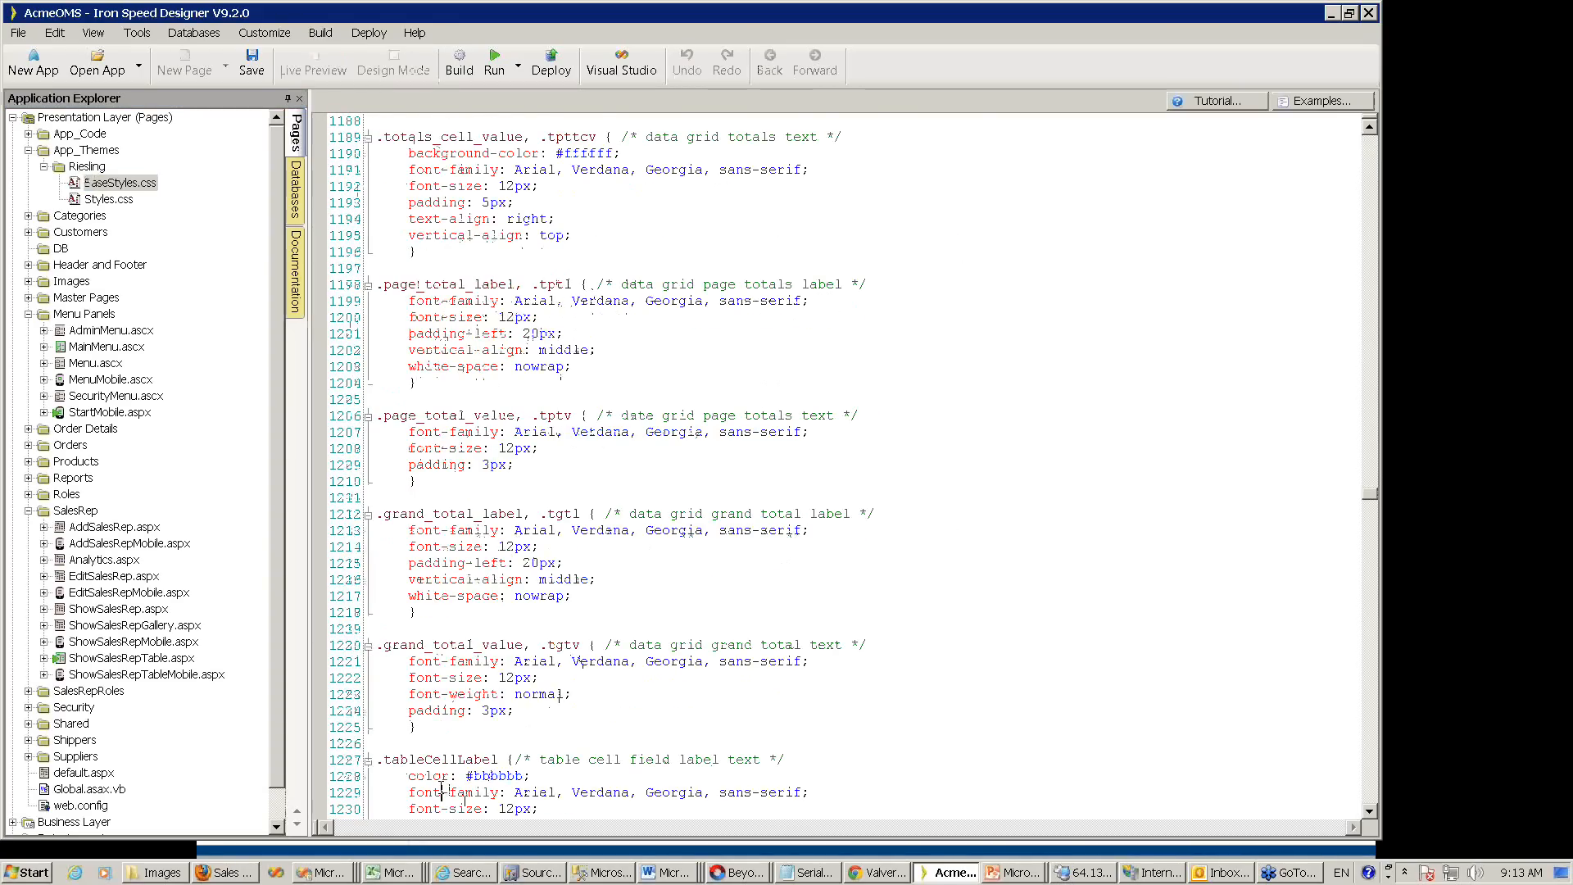
scroll(442, 787, down, 2)
scroll(443, 788, down, 3)
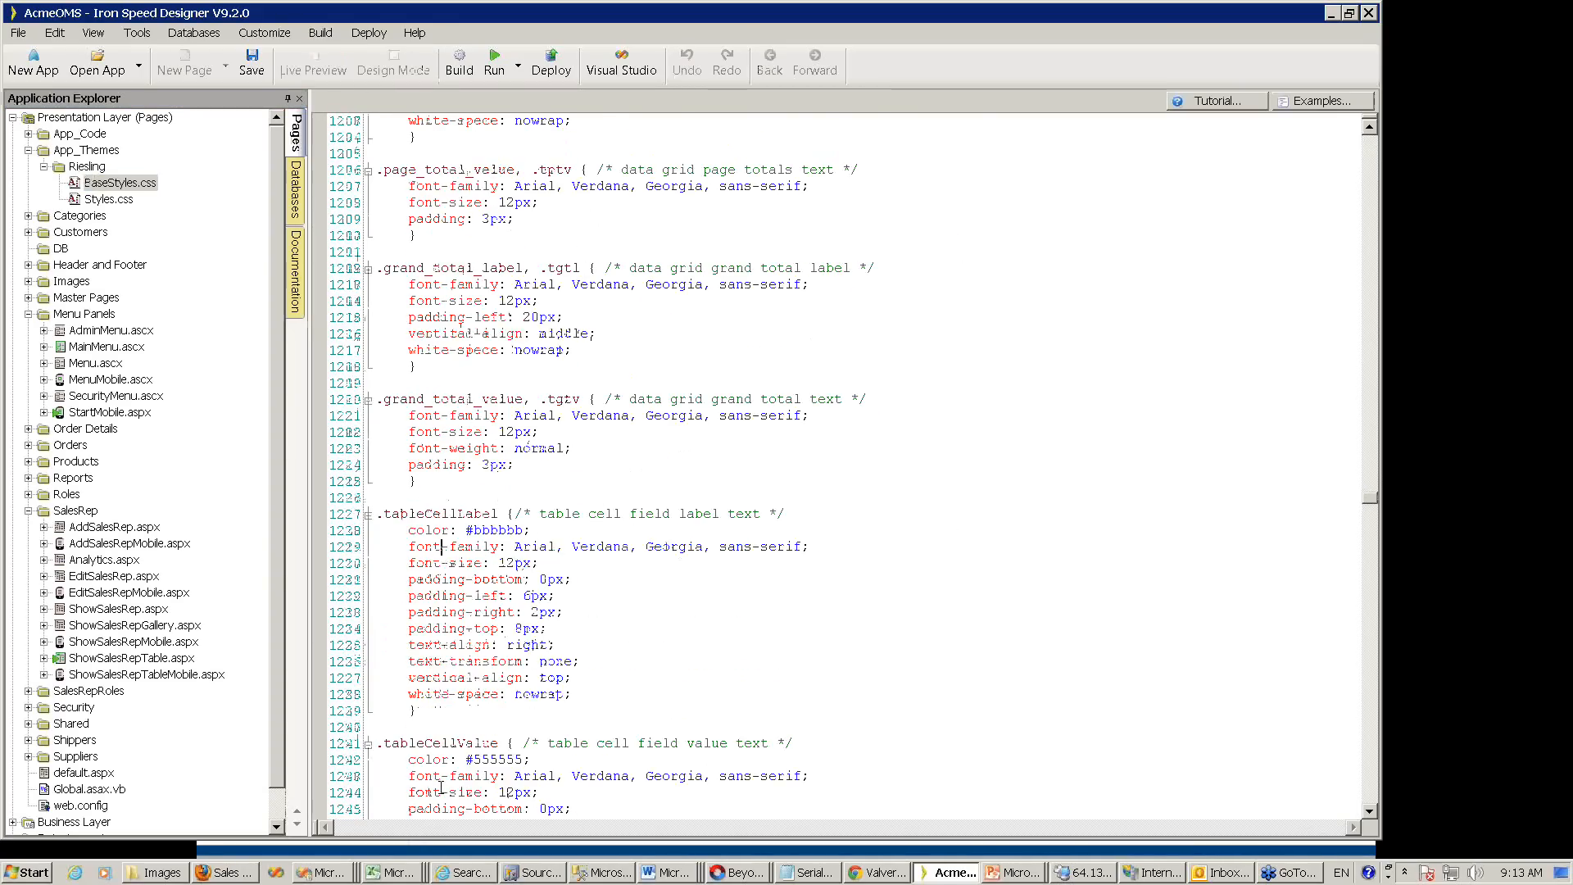
scroll(441, 788, down, 3)
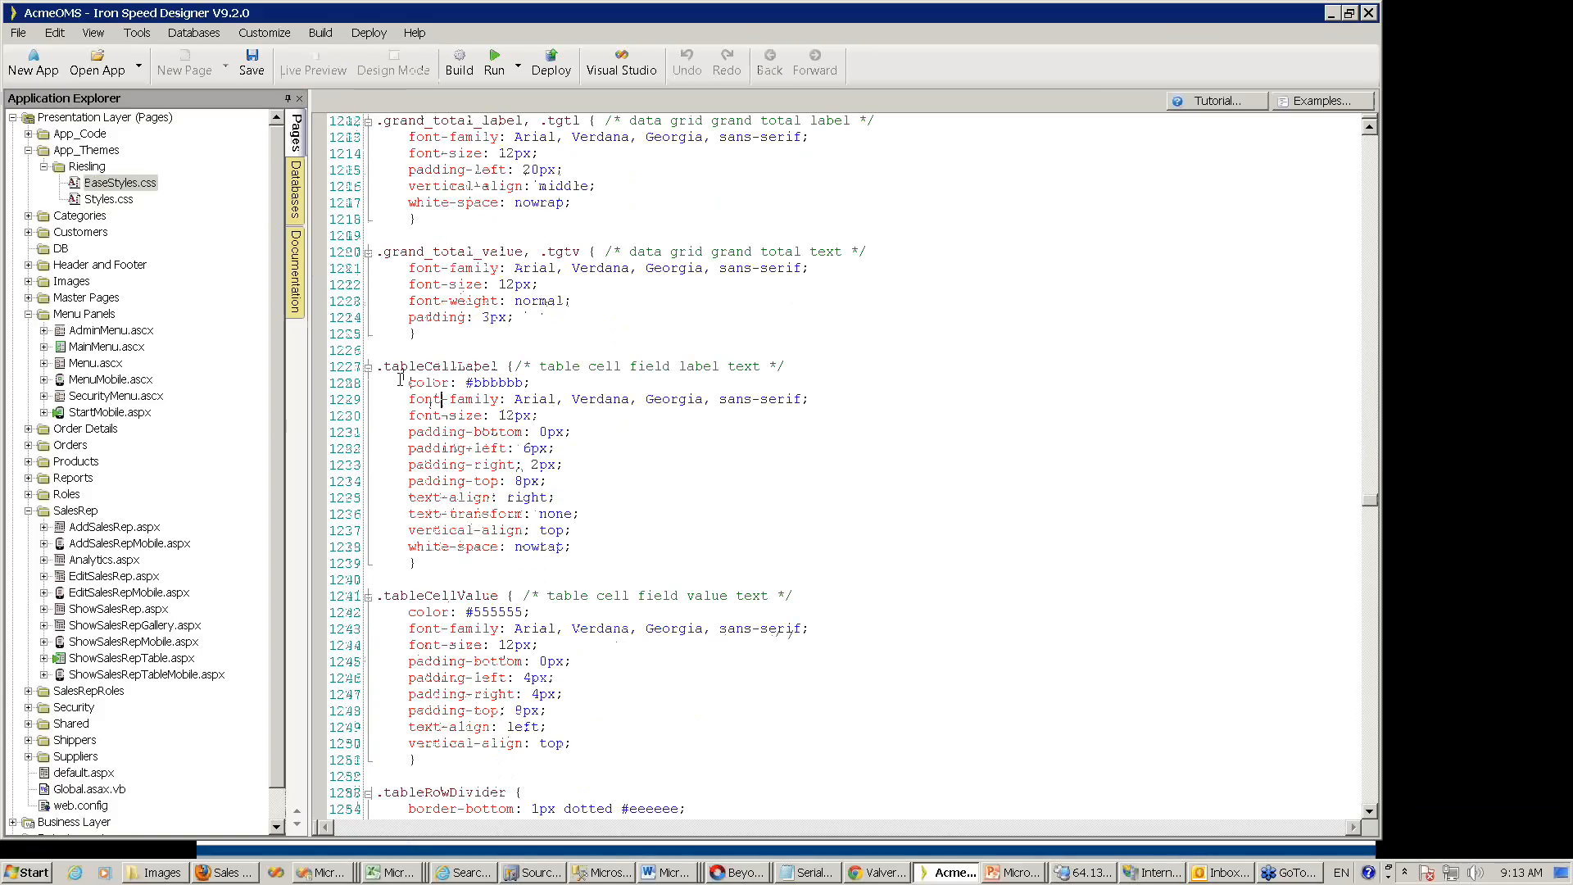
- Highlight the color declarations of tableCellLabel and tableCellValue, and view the rendered Sales Representative page in Firefox
drag(406, 383, 510, 383)
drag(408, 612, 531, 612)
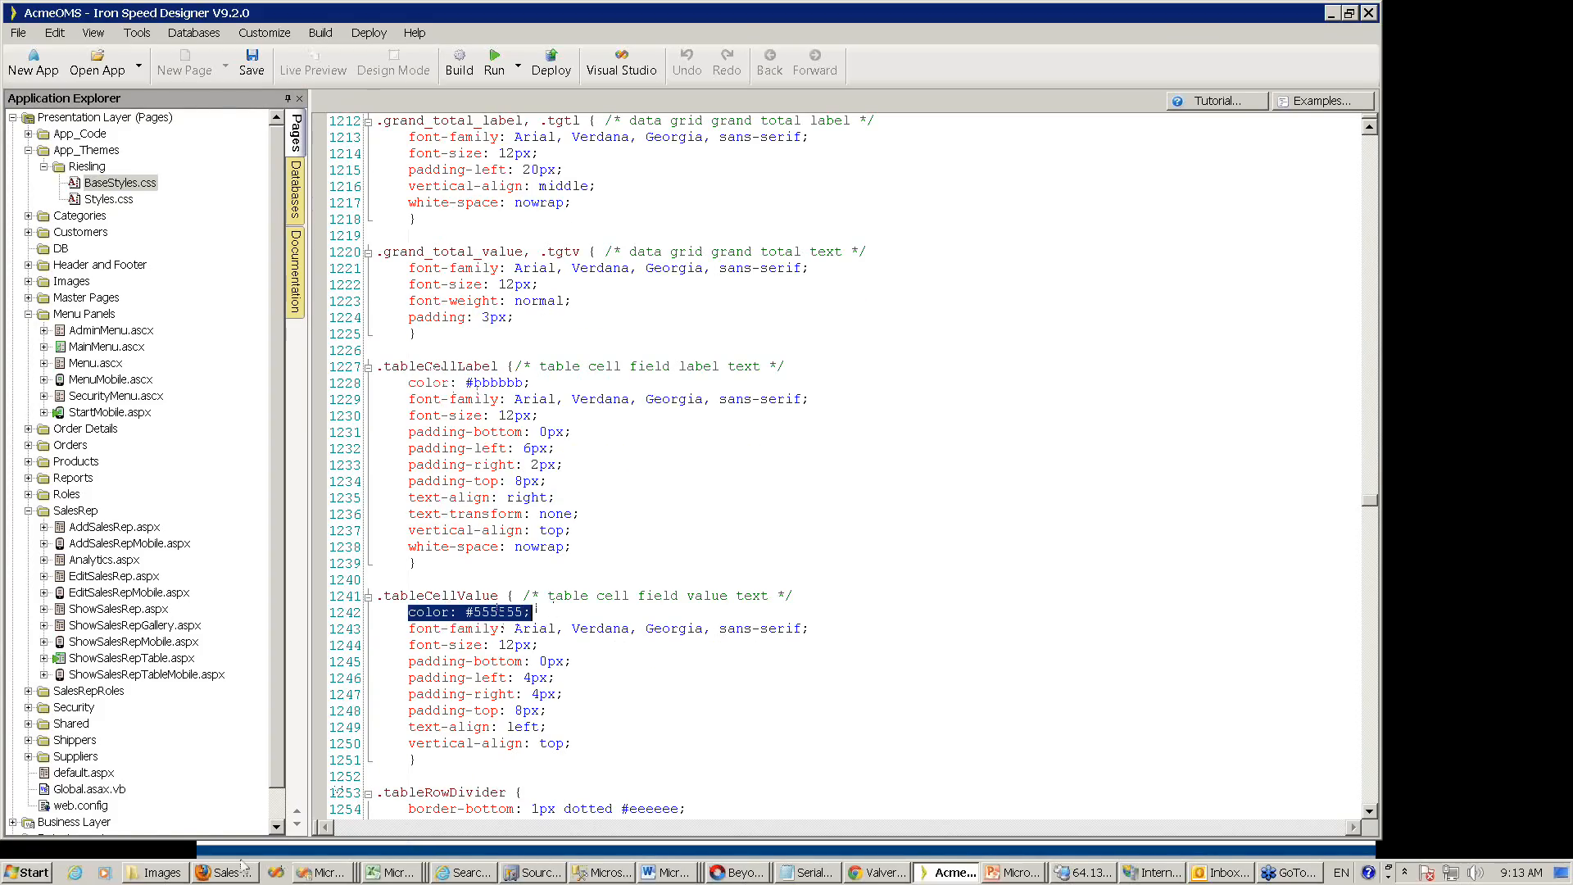
click(222, 873)
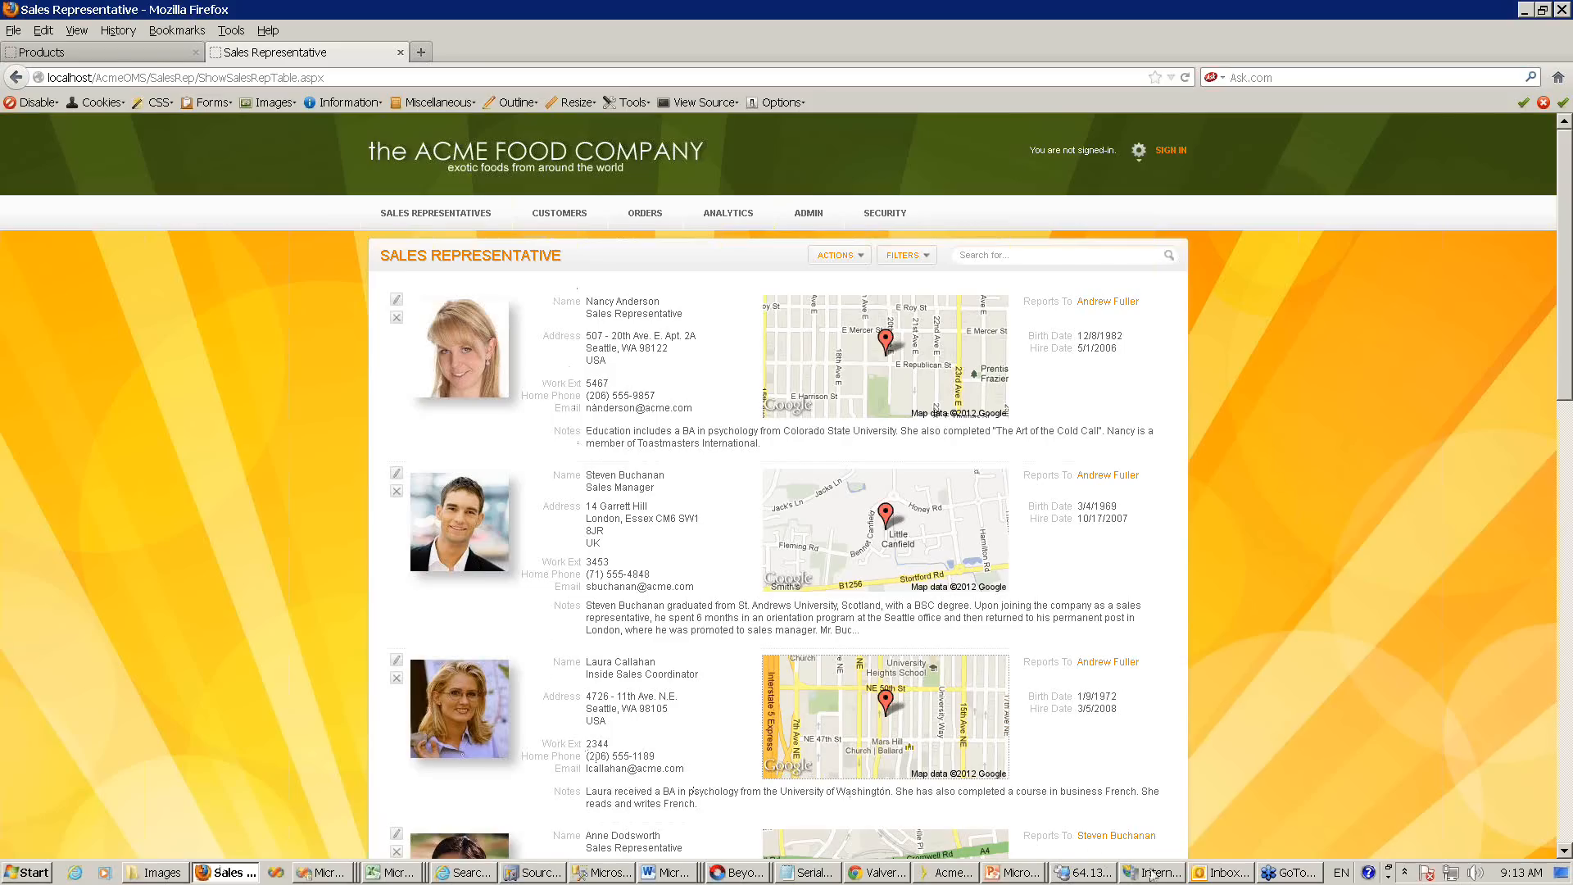
- Return to Iron Speed Designer and review BaseStyles.css from the table cell styles back to the button_link and themeButton styles
click(917, 879)
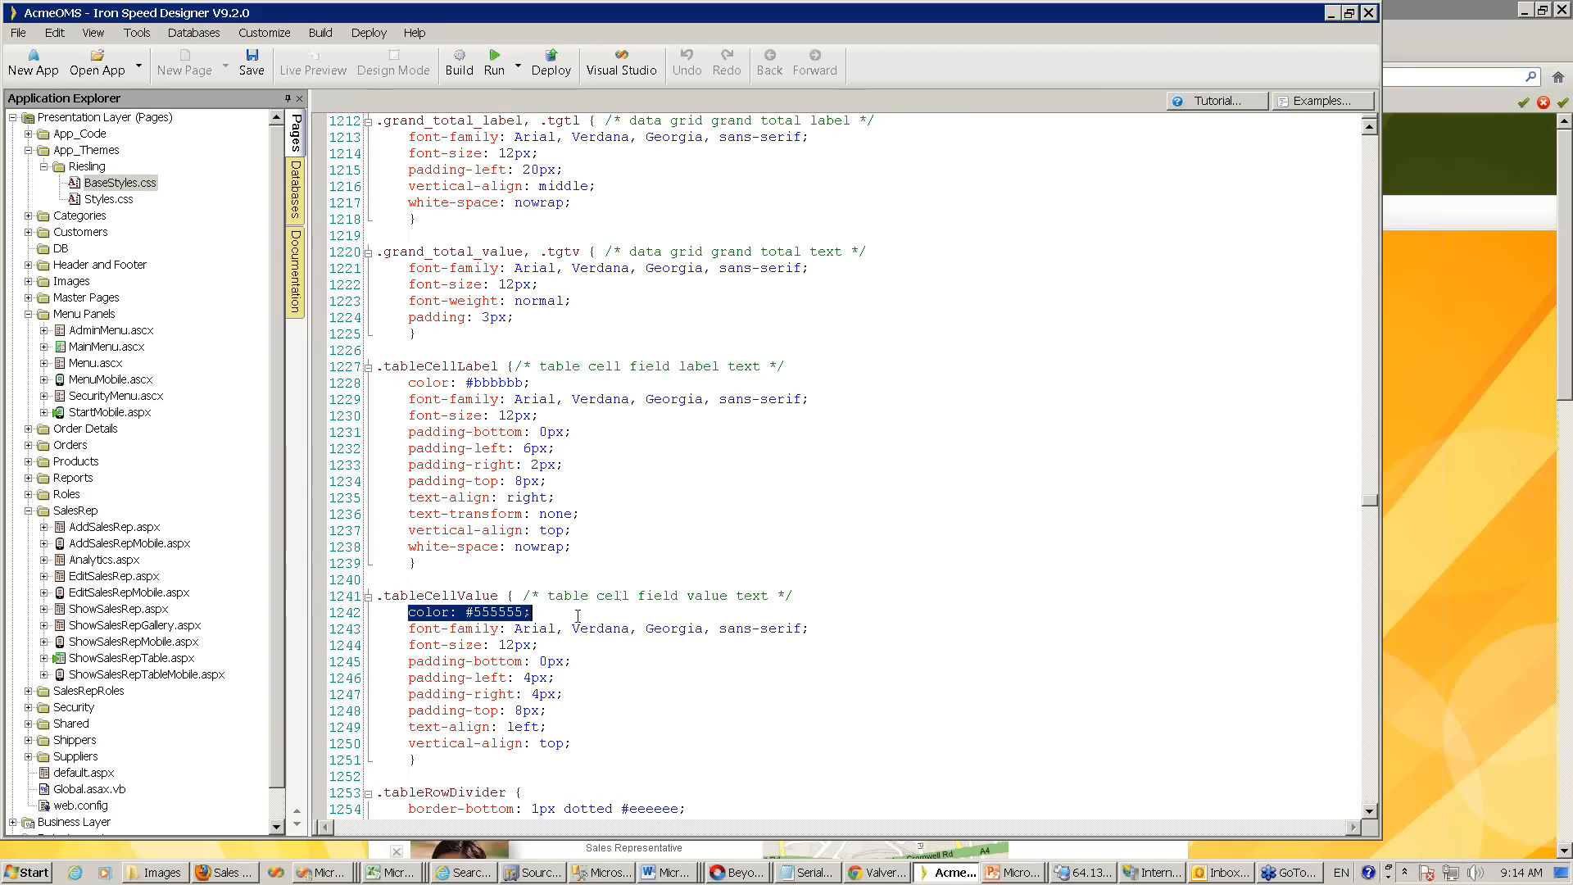
scroll(566, 603, up, 4)
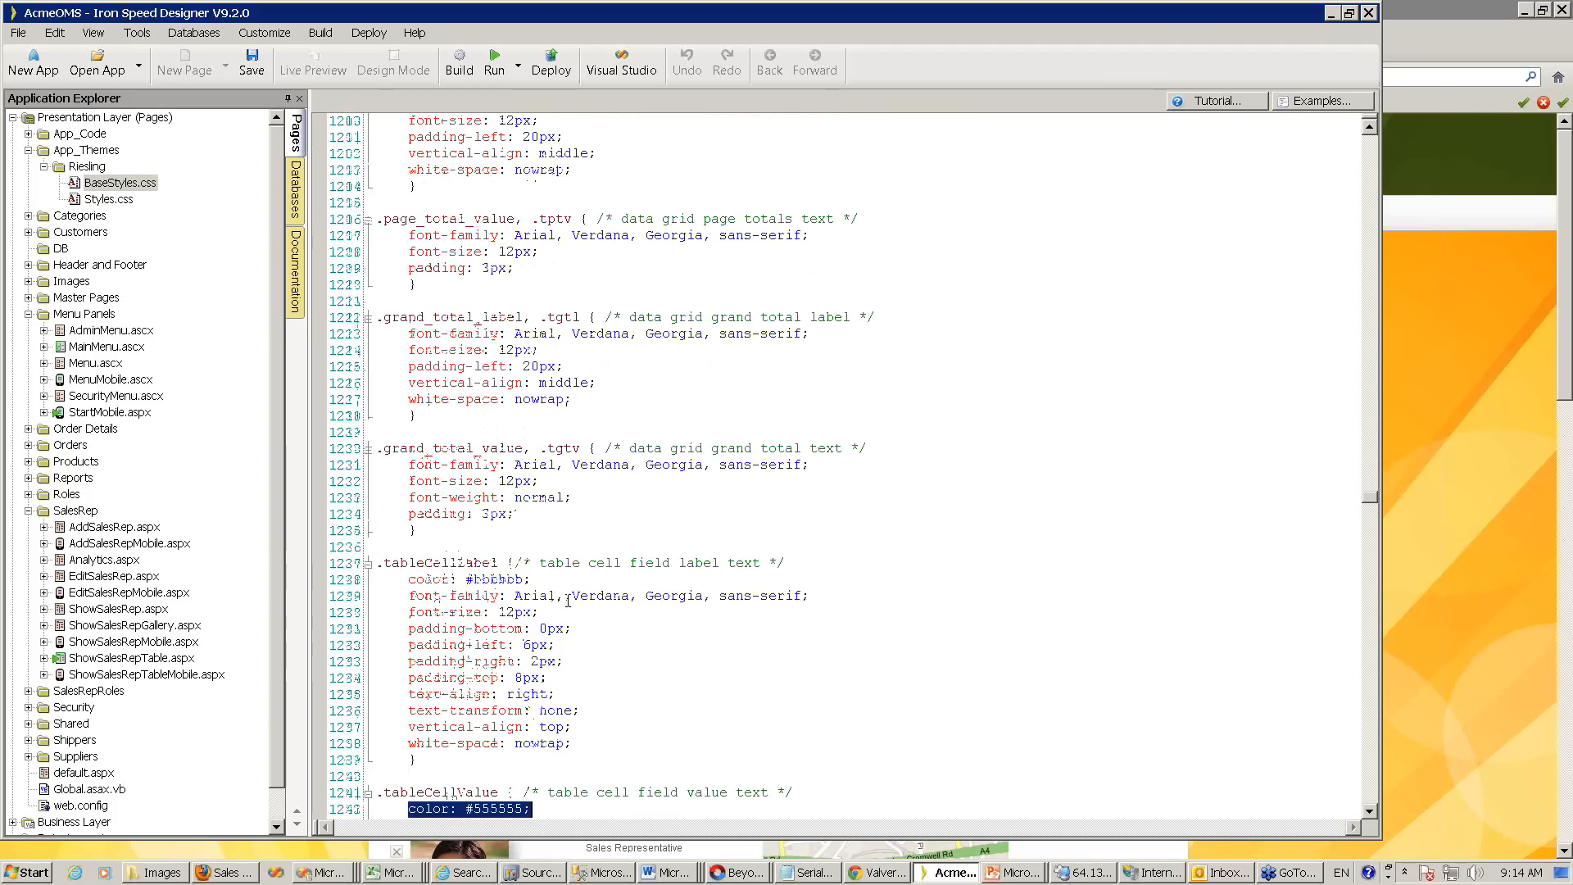
scroll(567, 603, up, 1)
scroll(875, 276, up, 9)
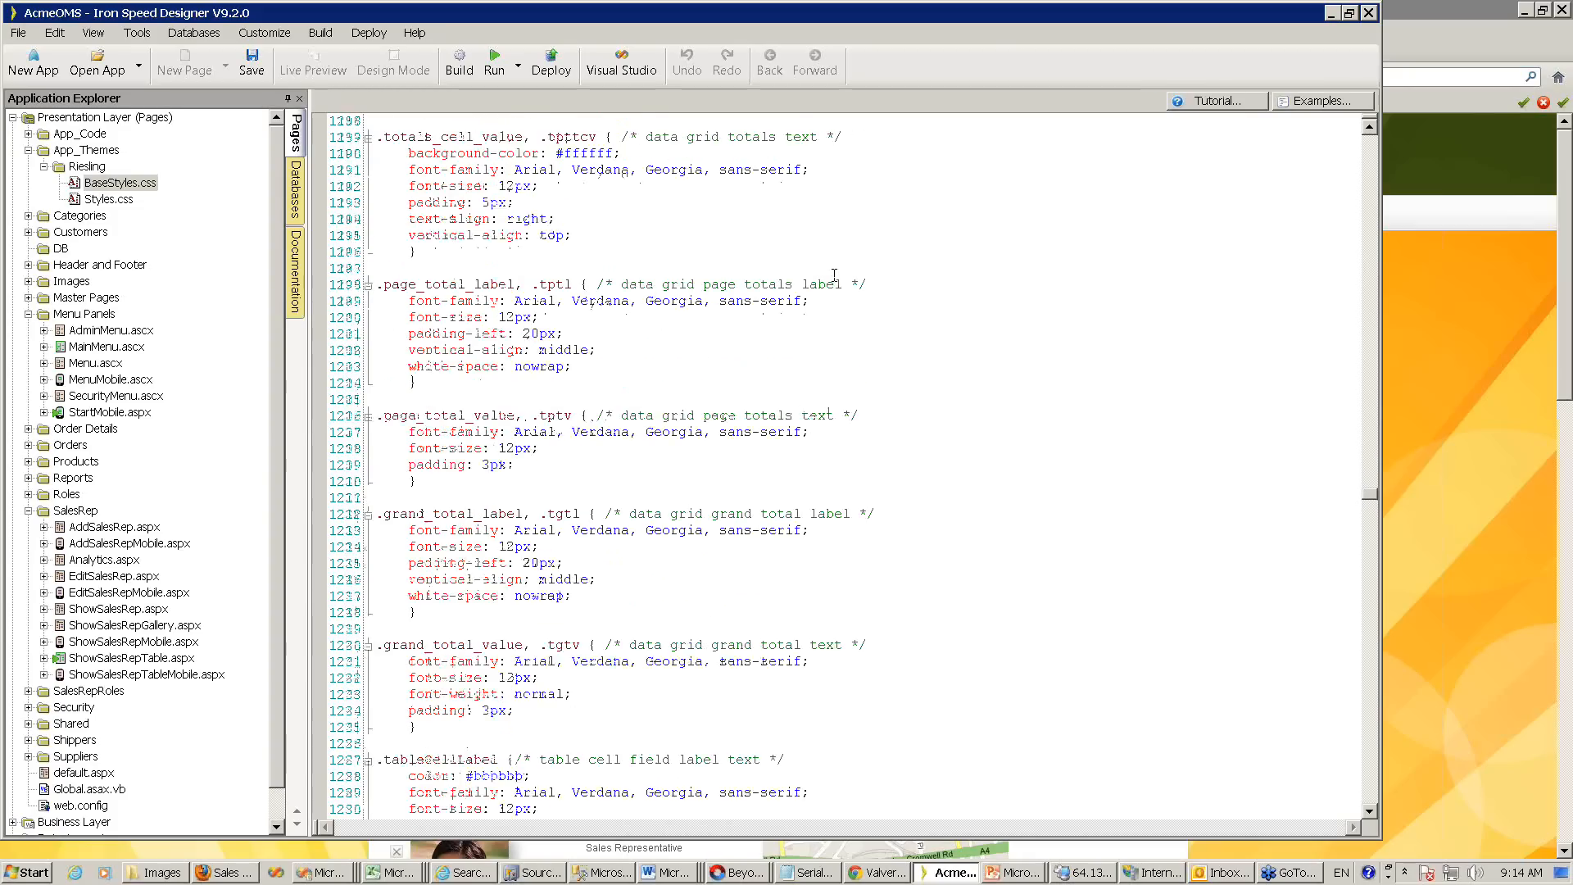
scroll(834, 274, up, 20)
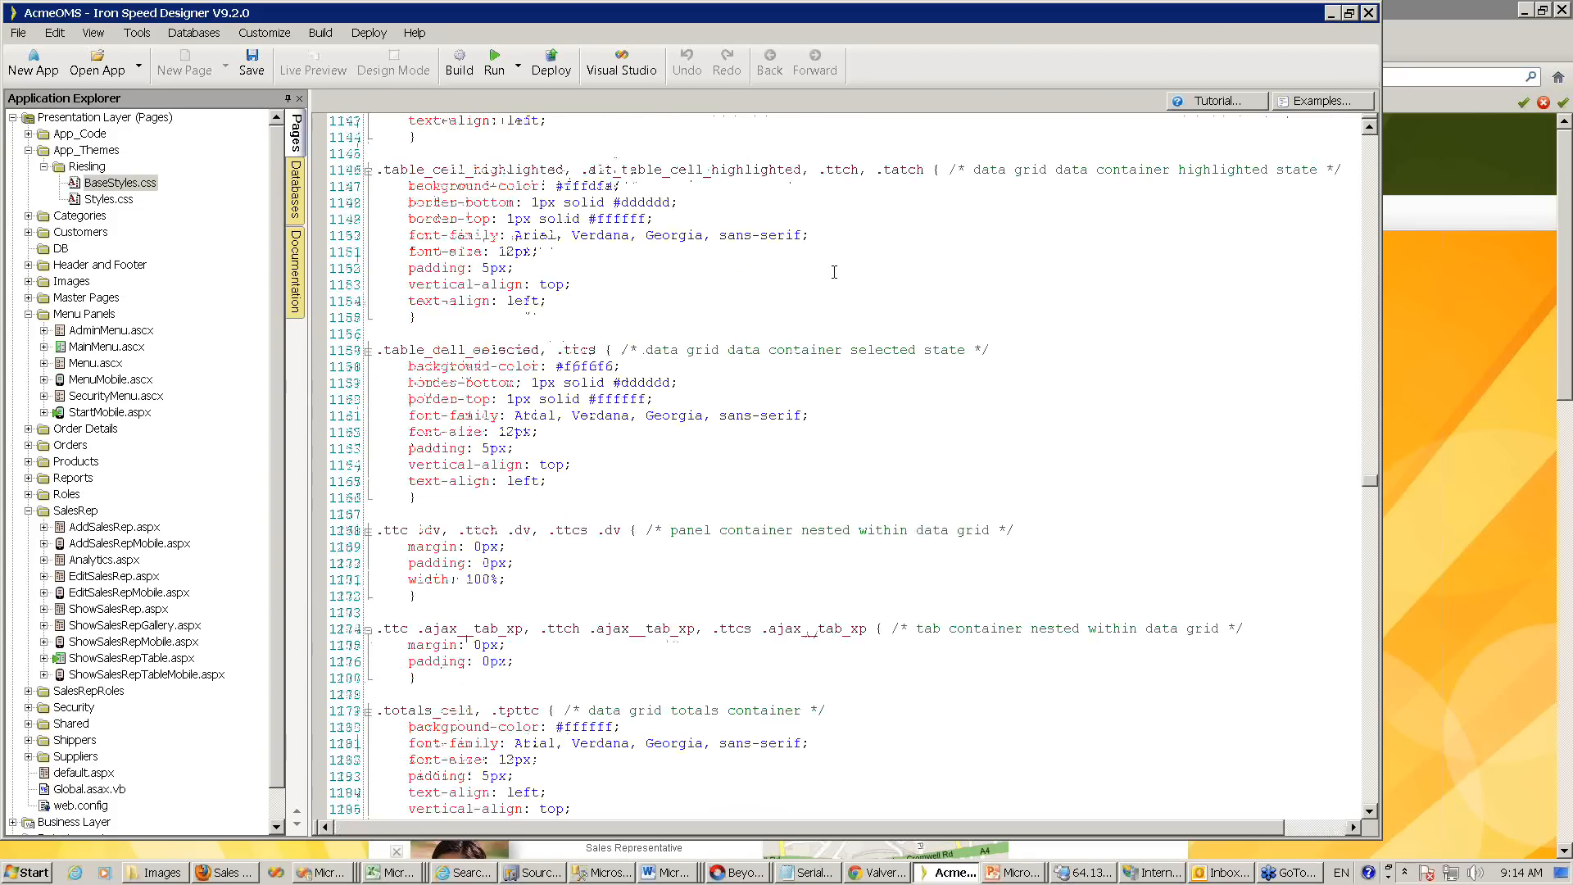
scroll(833, 266, up, 8)
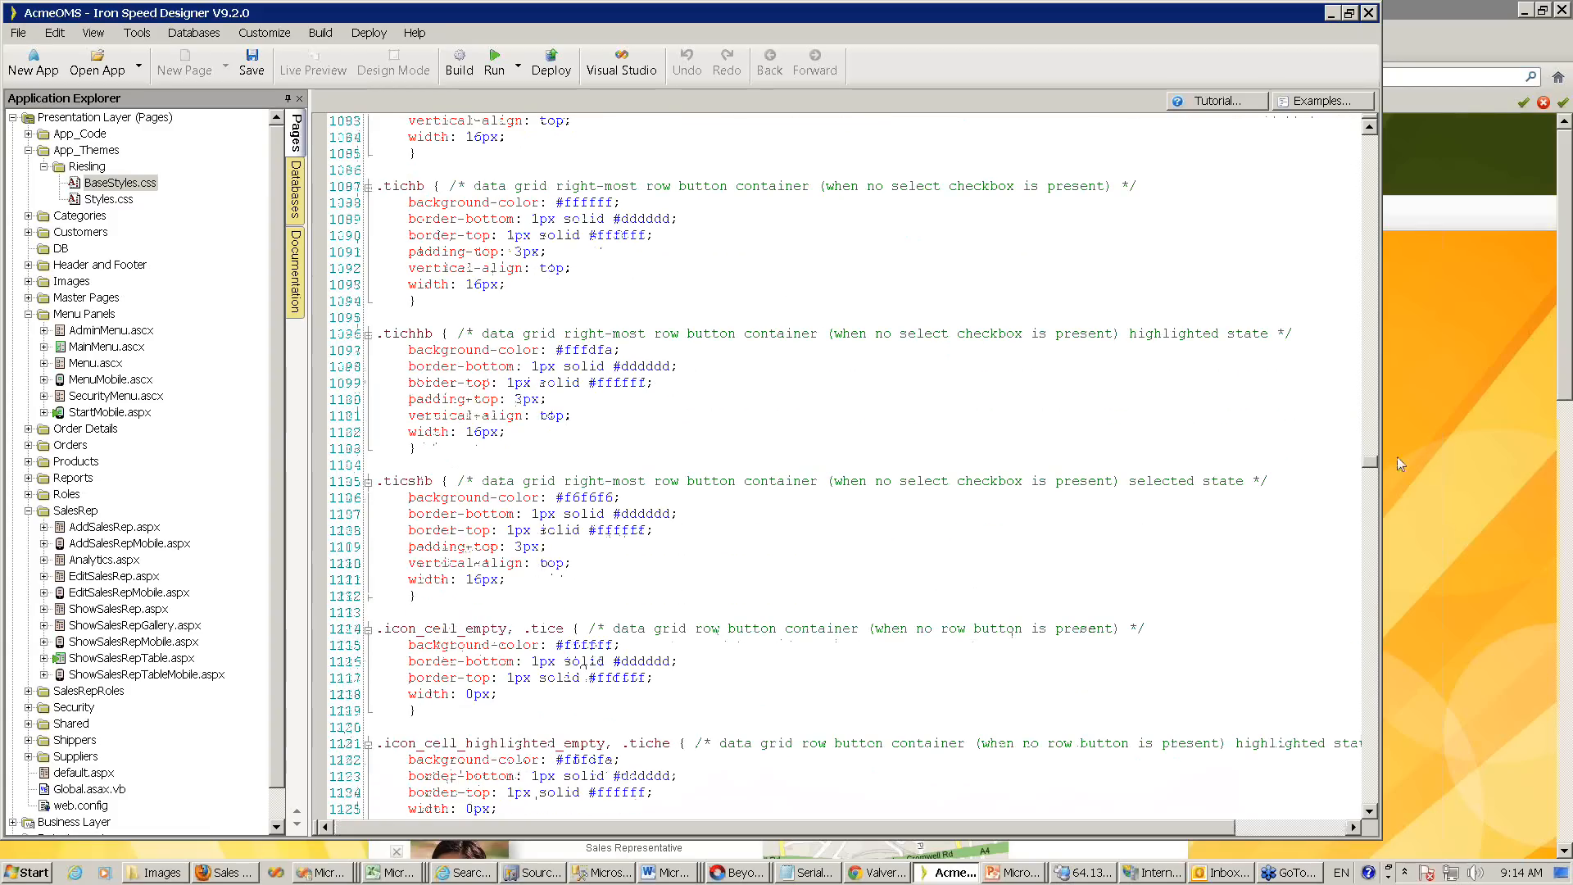
drag(1369, 461, 1364, 208)
scroll(756, 604, down, 6)
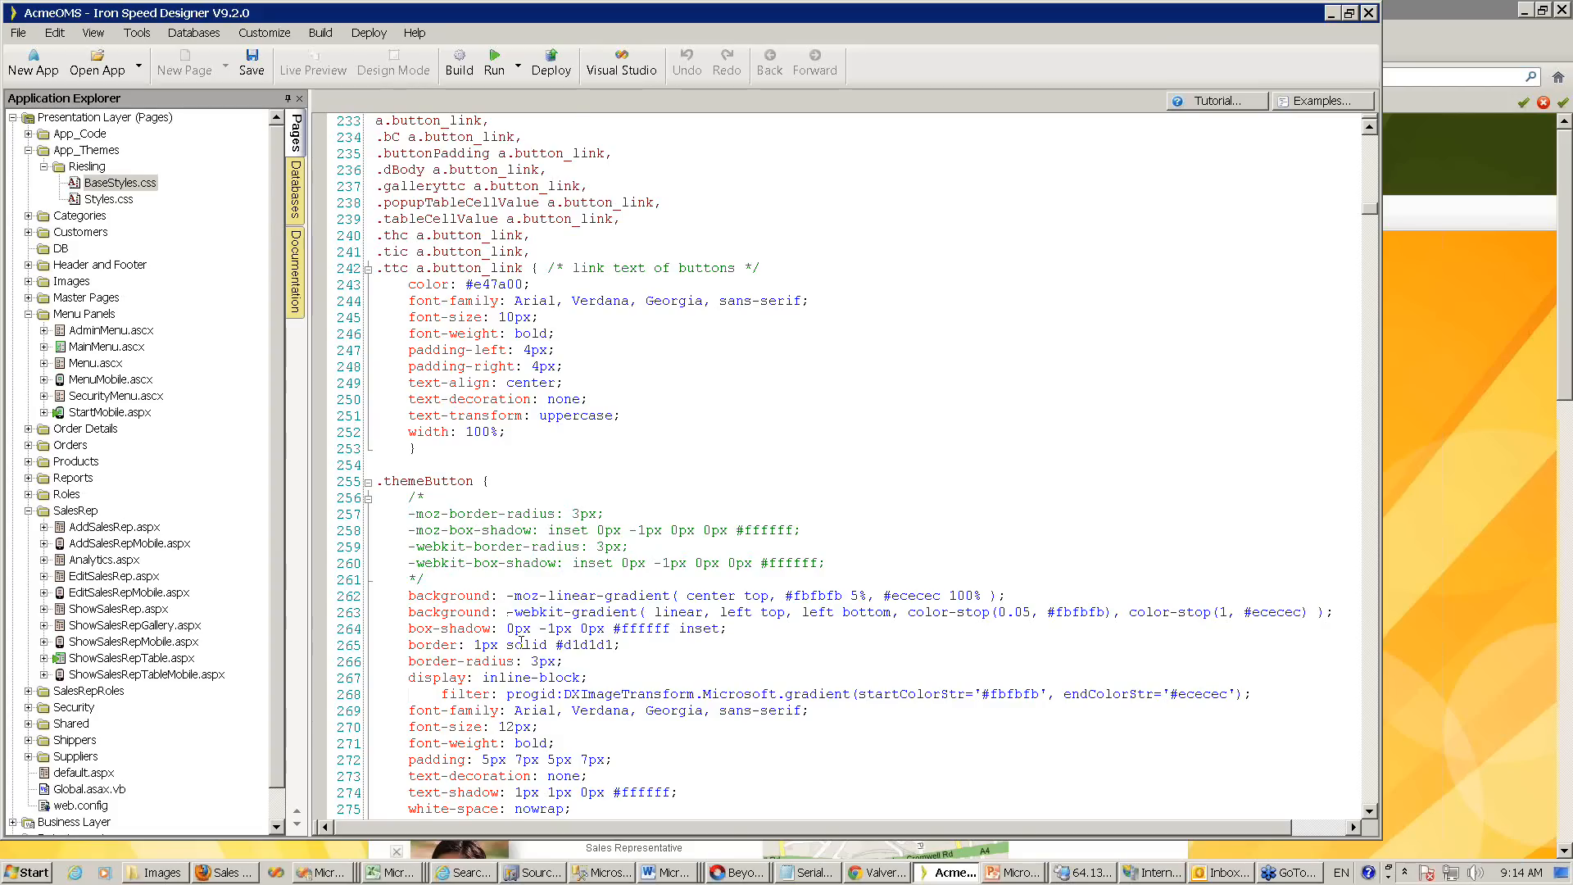
scroll(504, 596, down, 3)
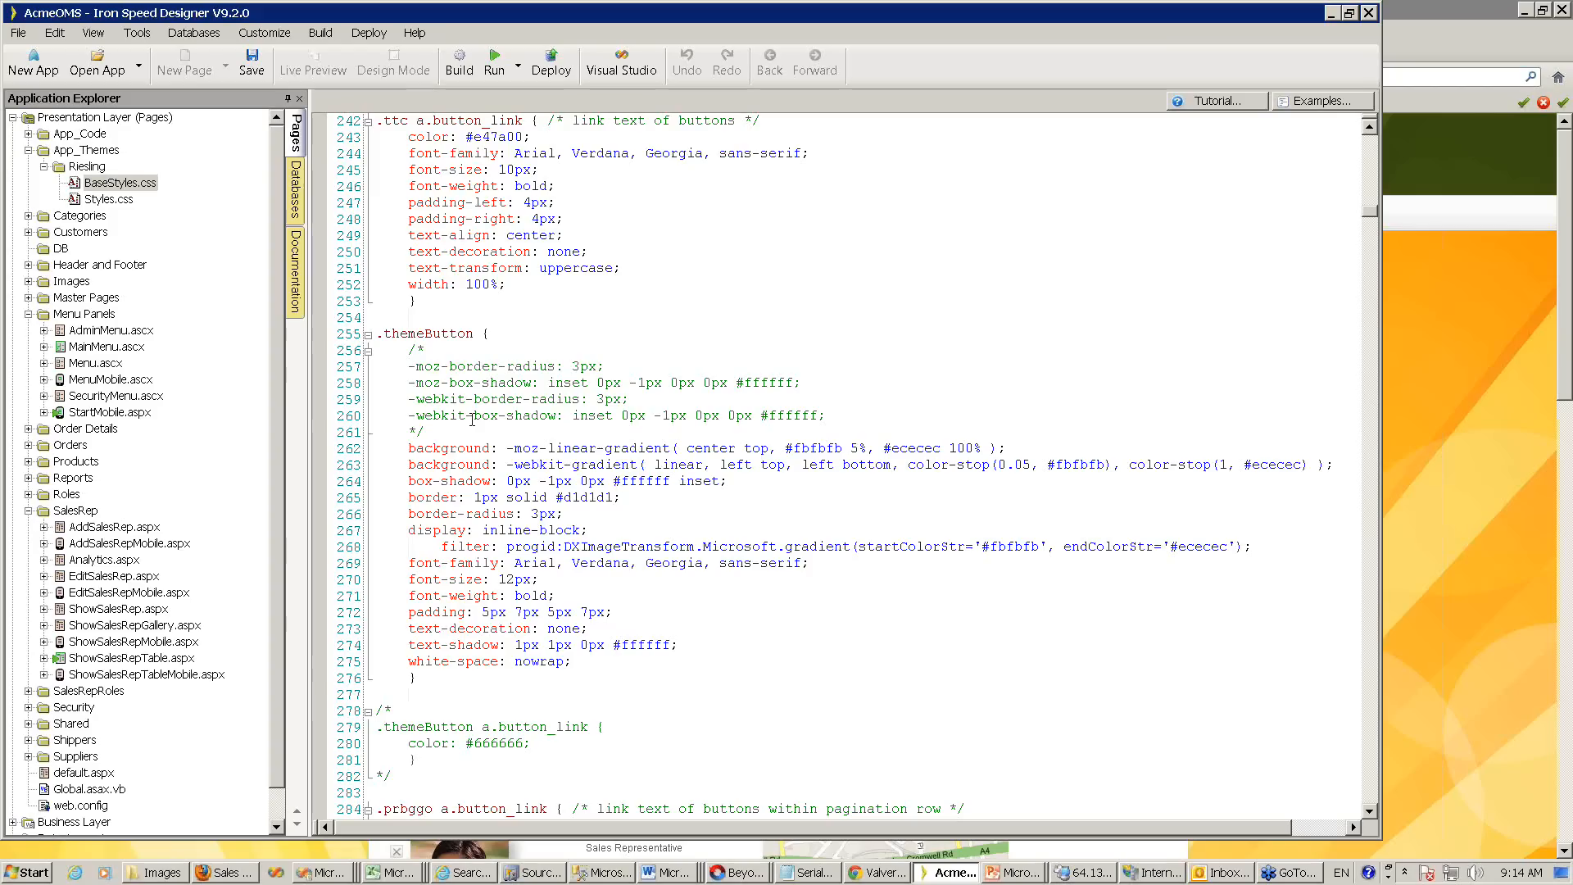
- Search BaseStyles.css for .dbody and view the button link hover styles around the first match
click(516, 450)
key(ctrl+f)
key(BackSpace)
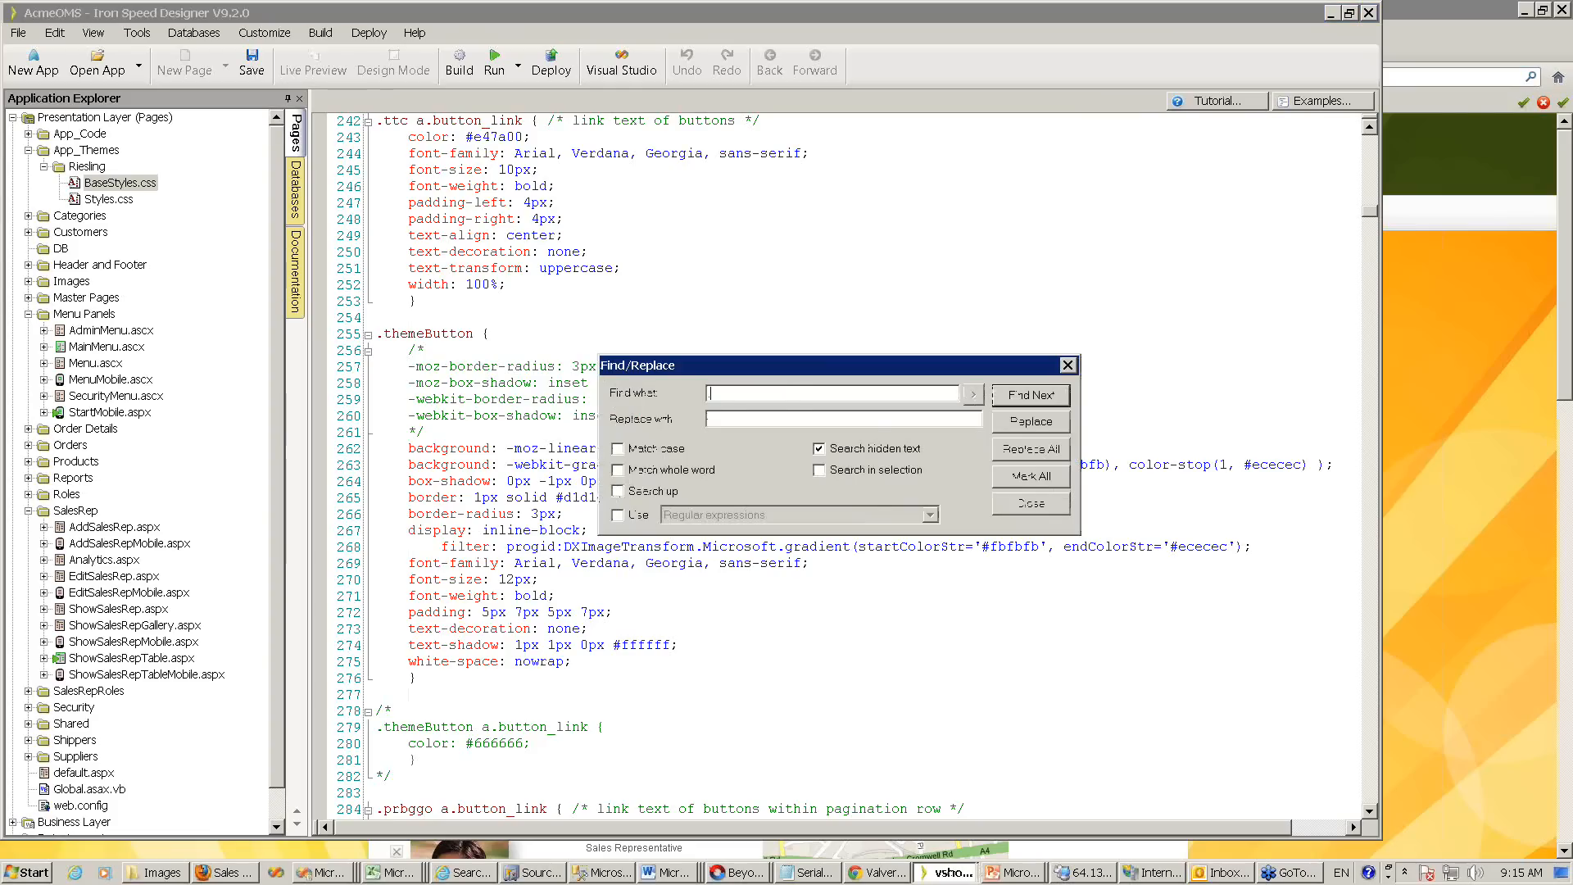
text(dbody)
click(1019, 401)
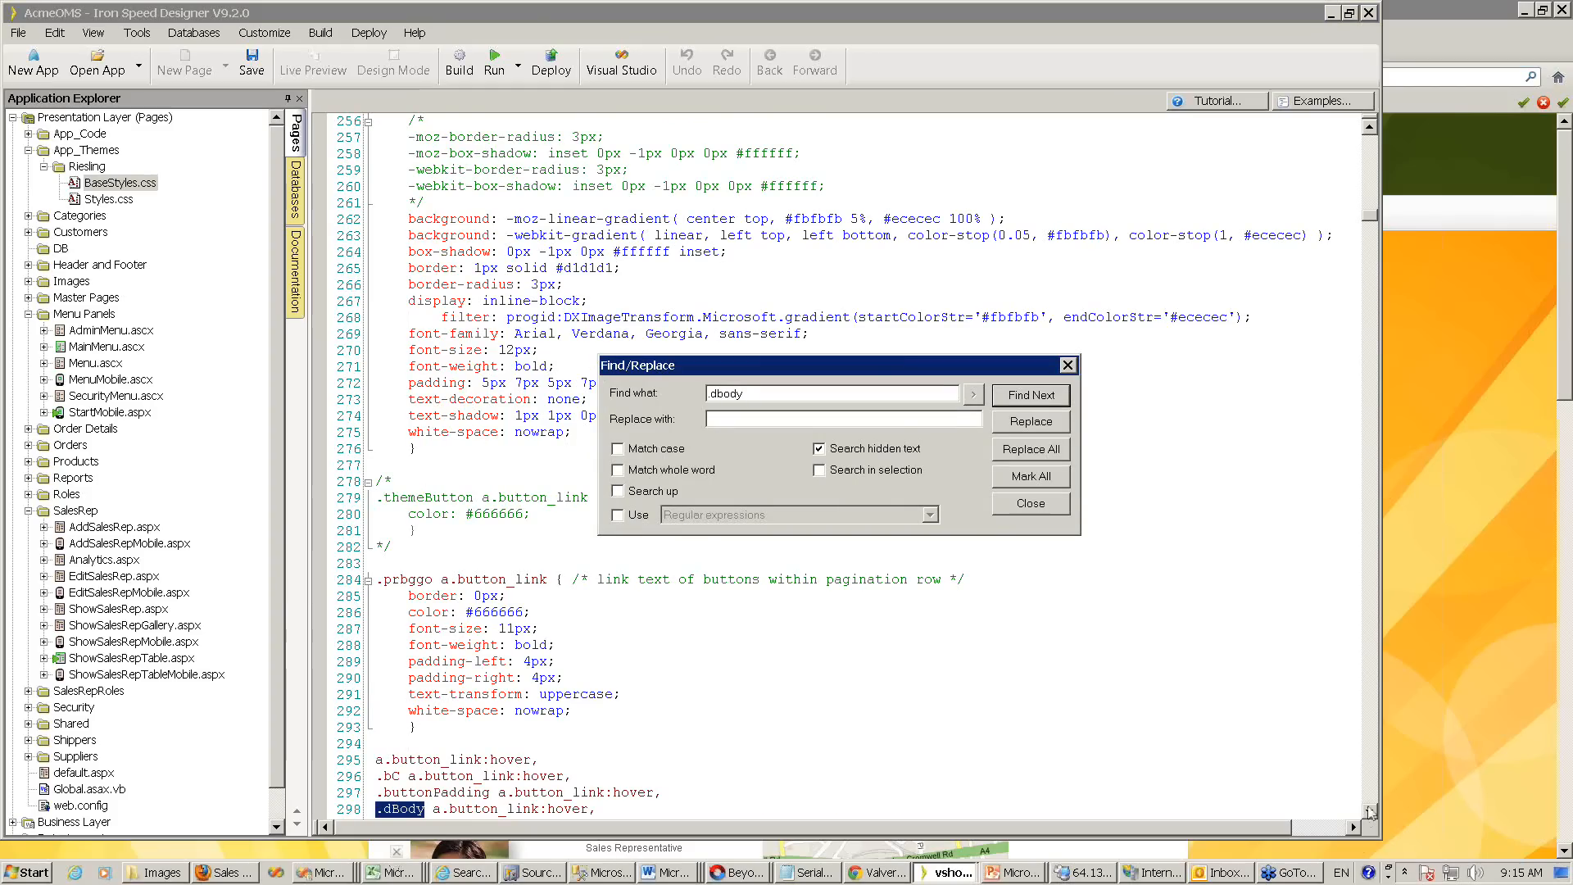
click(1370, 813)
scroll(1370, 816, down, 3)
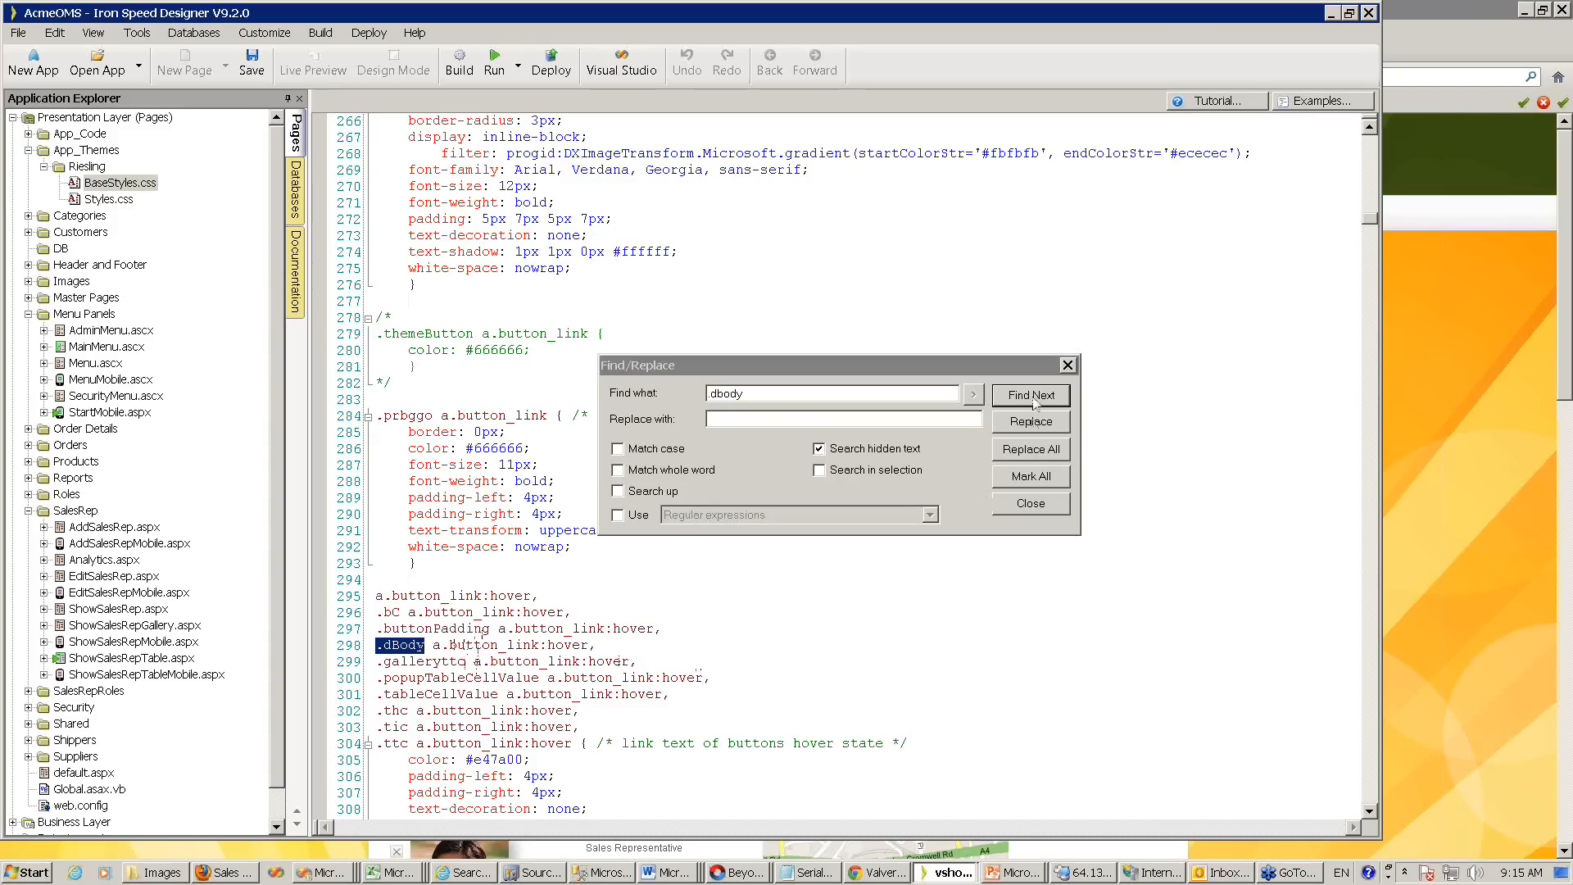
- Go through the remaining .dbody matches in BaseStyles.css until the search wraps around, and close the search
click(1034, 397)
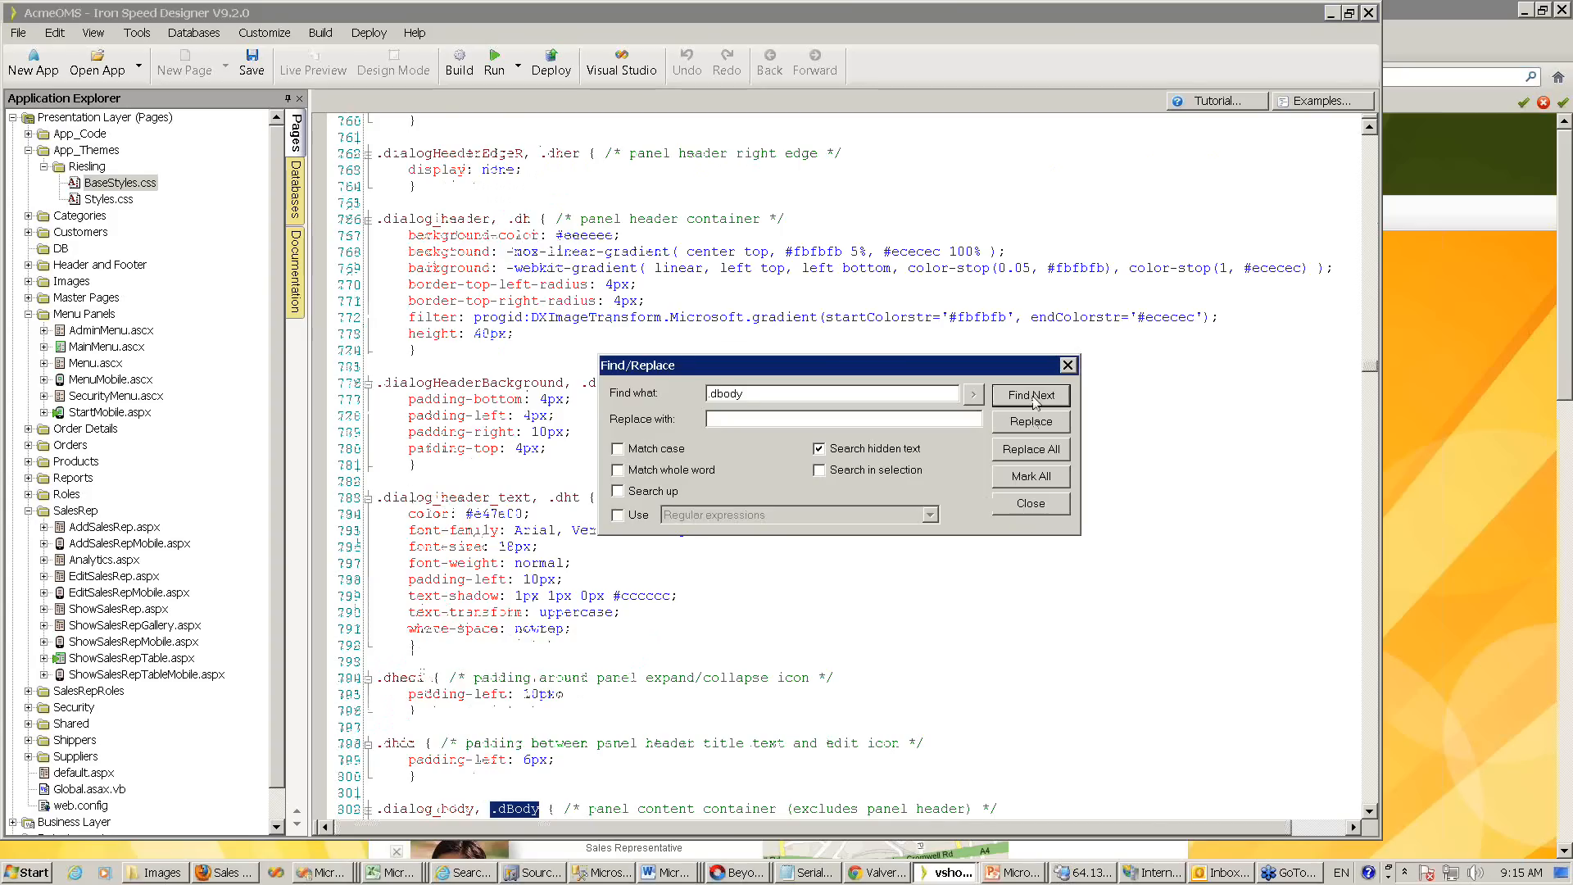
click(1030, 395)
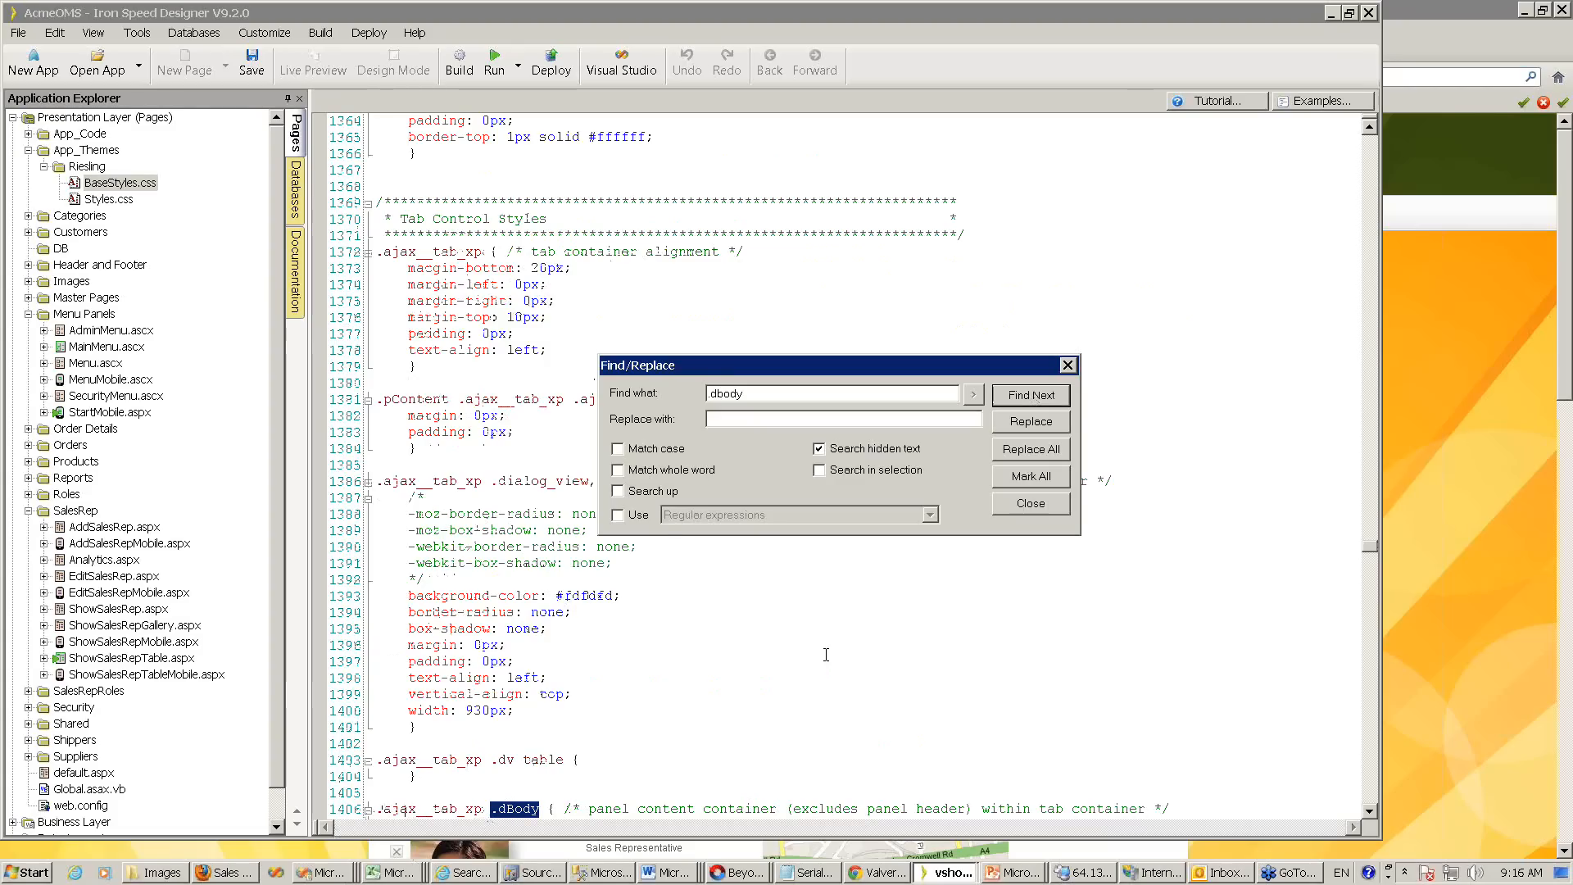
click(1039, 397)
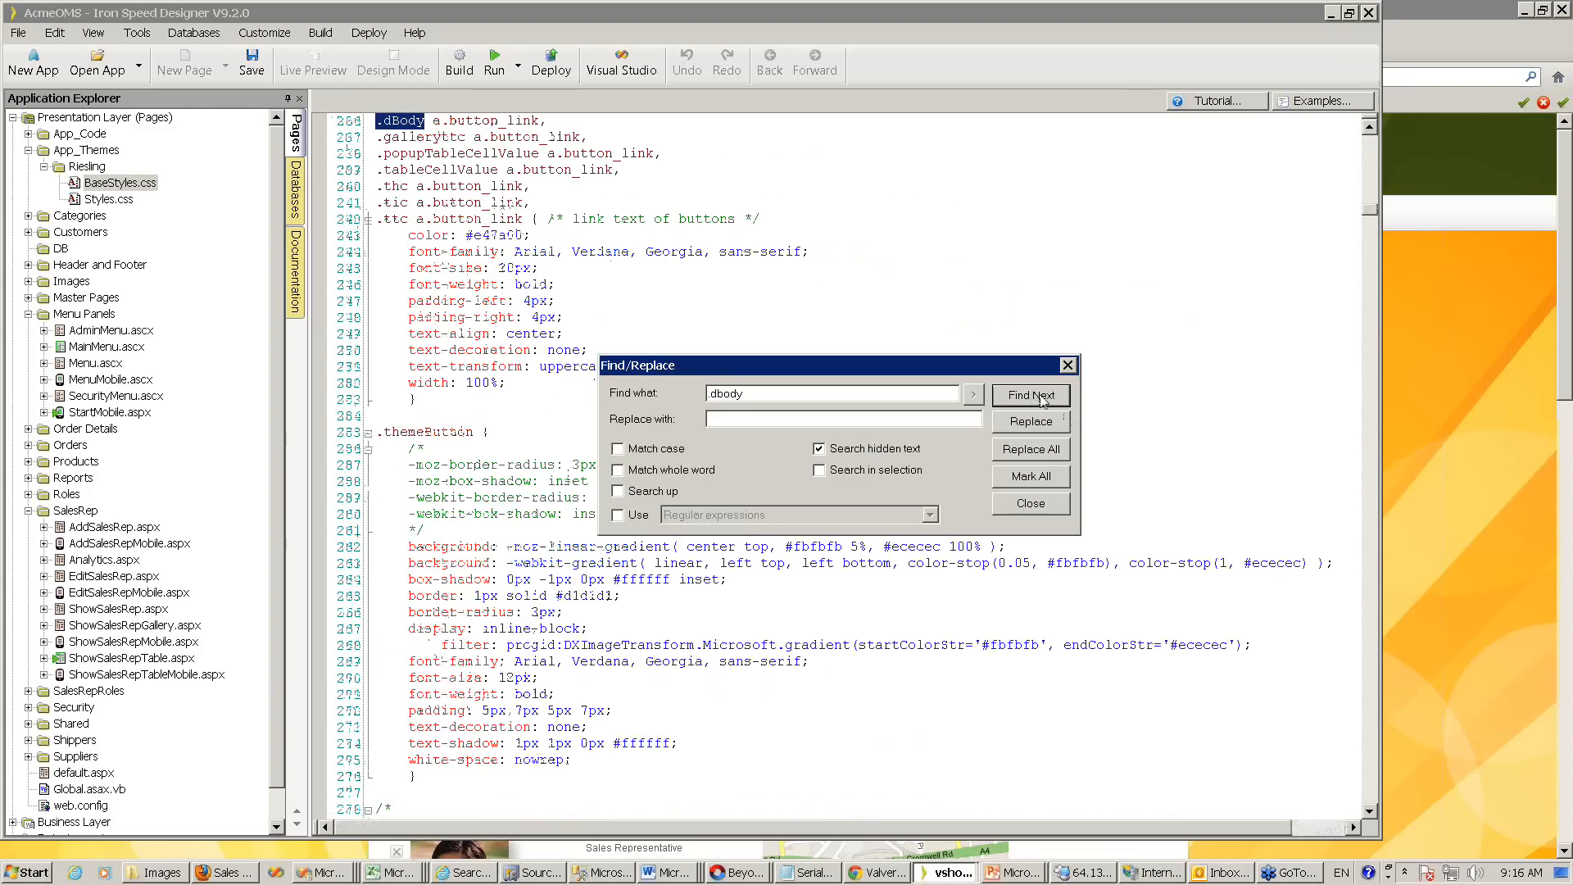
click(1040, 396)
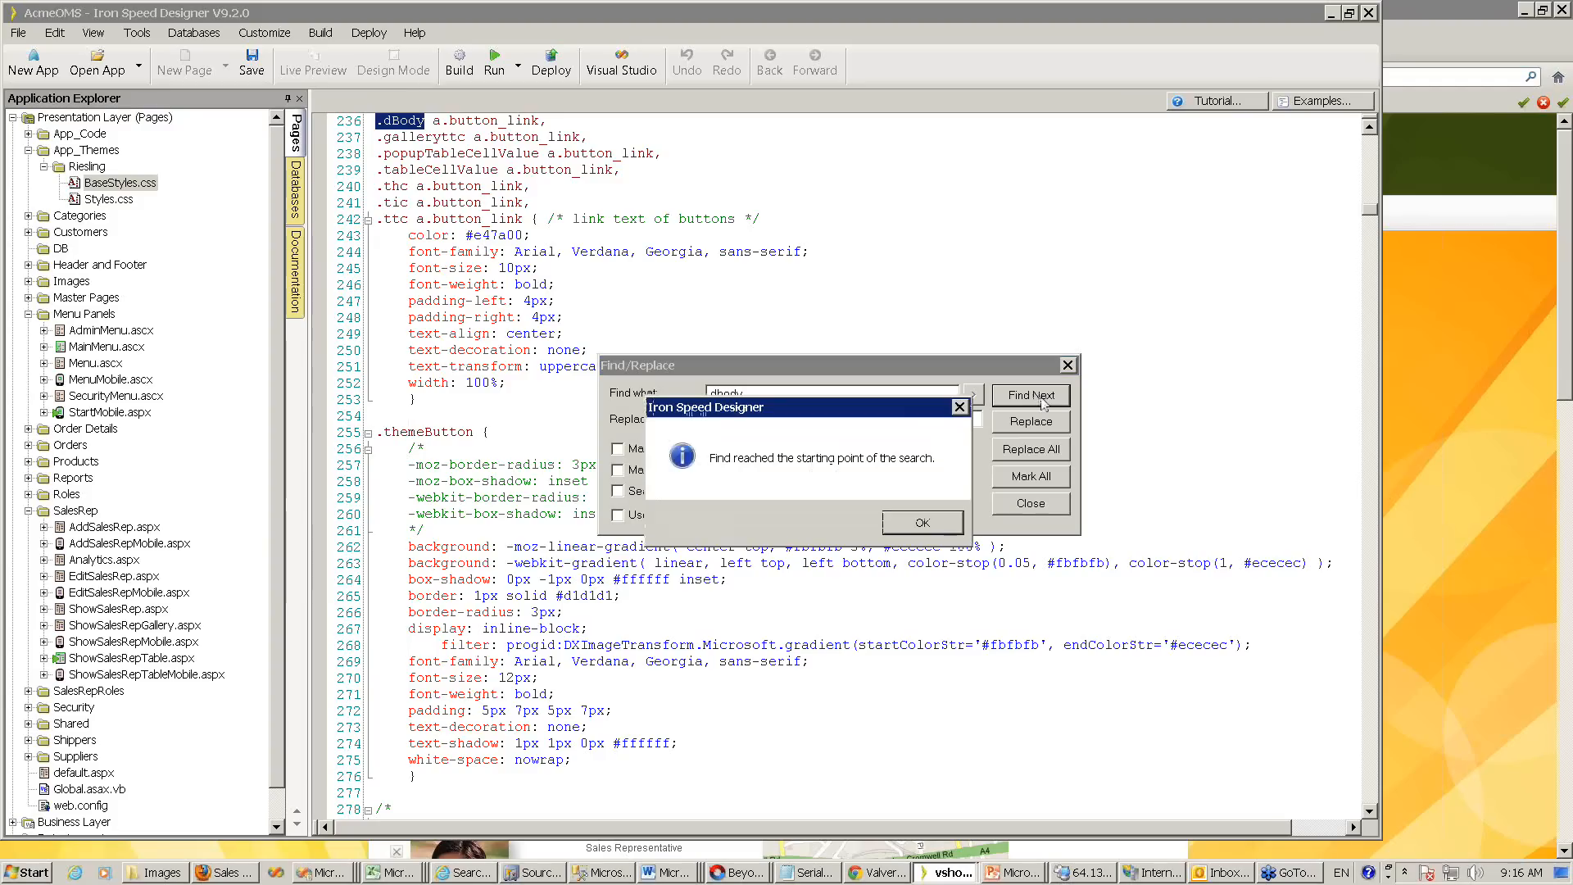
click(925, 524)
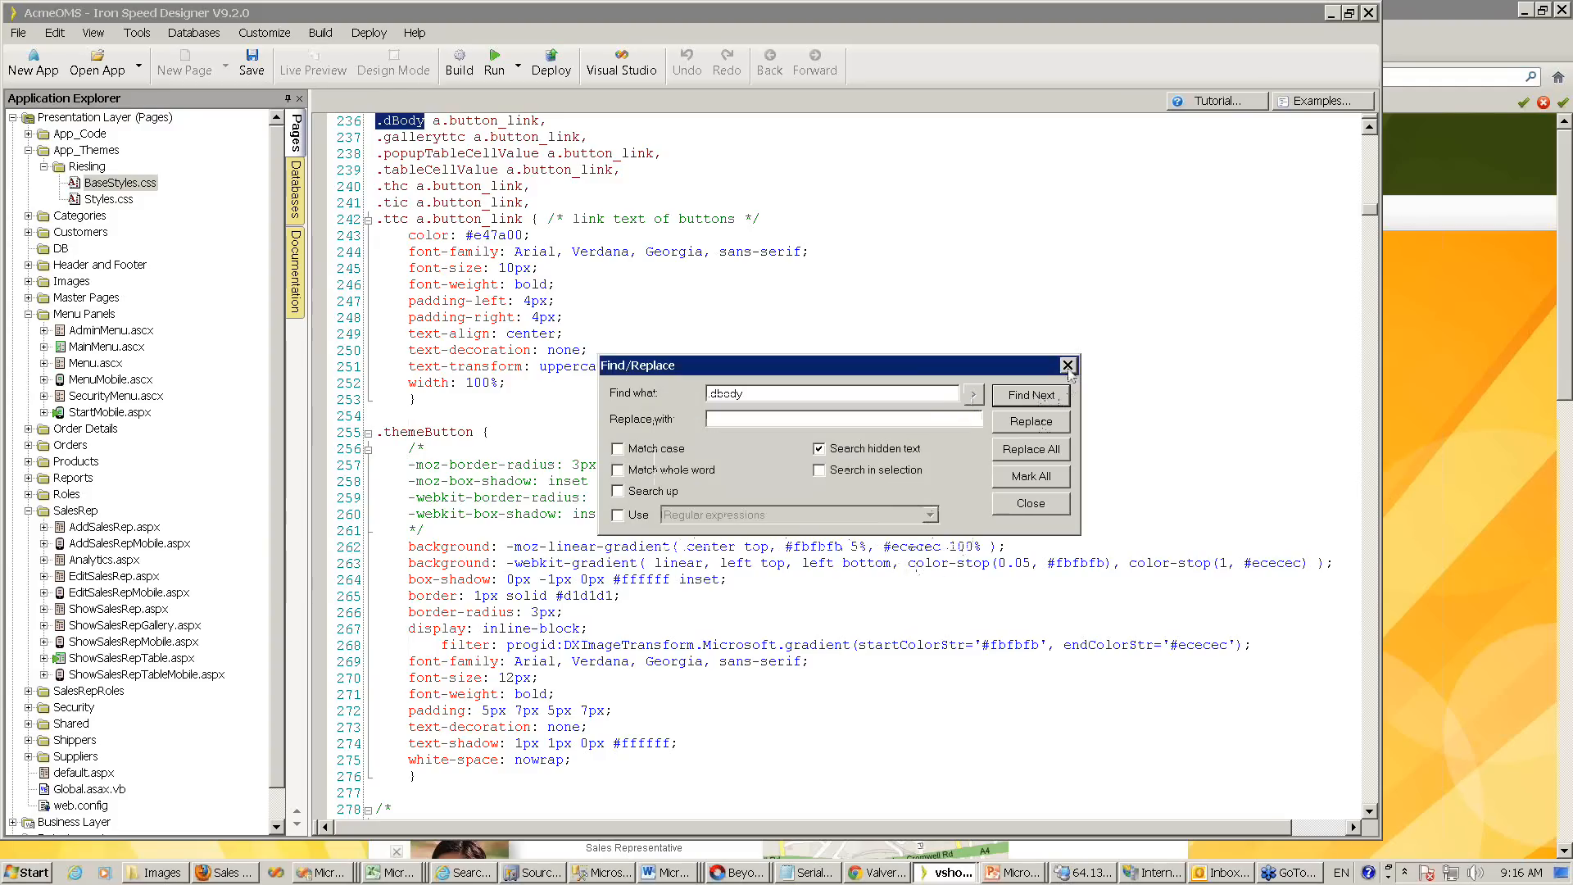
click(1068, 365)
- Switch to Firefox and open the page inspector on the Sales Representative page
click(226, 874)
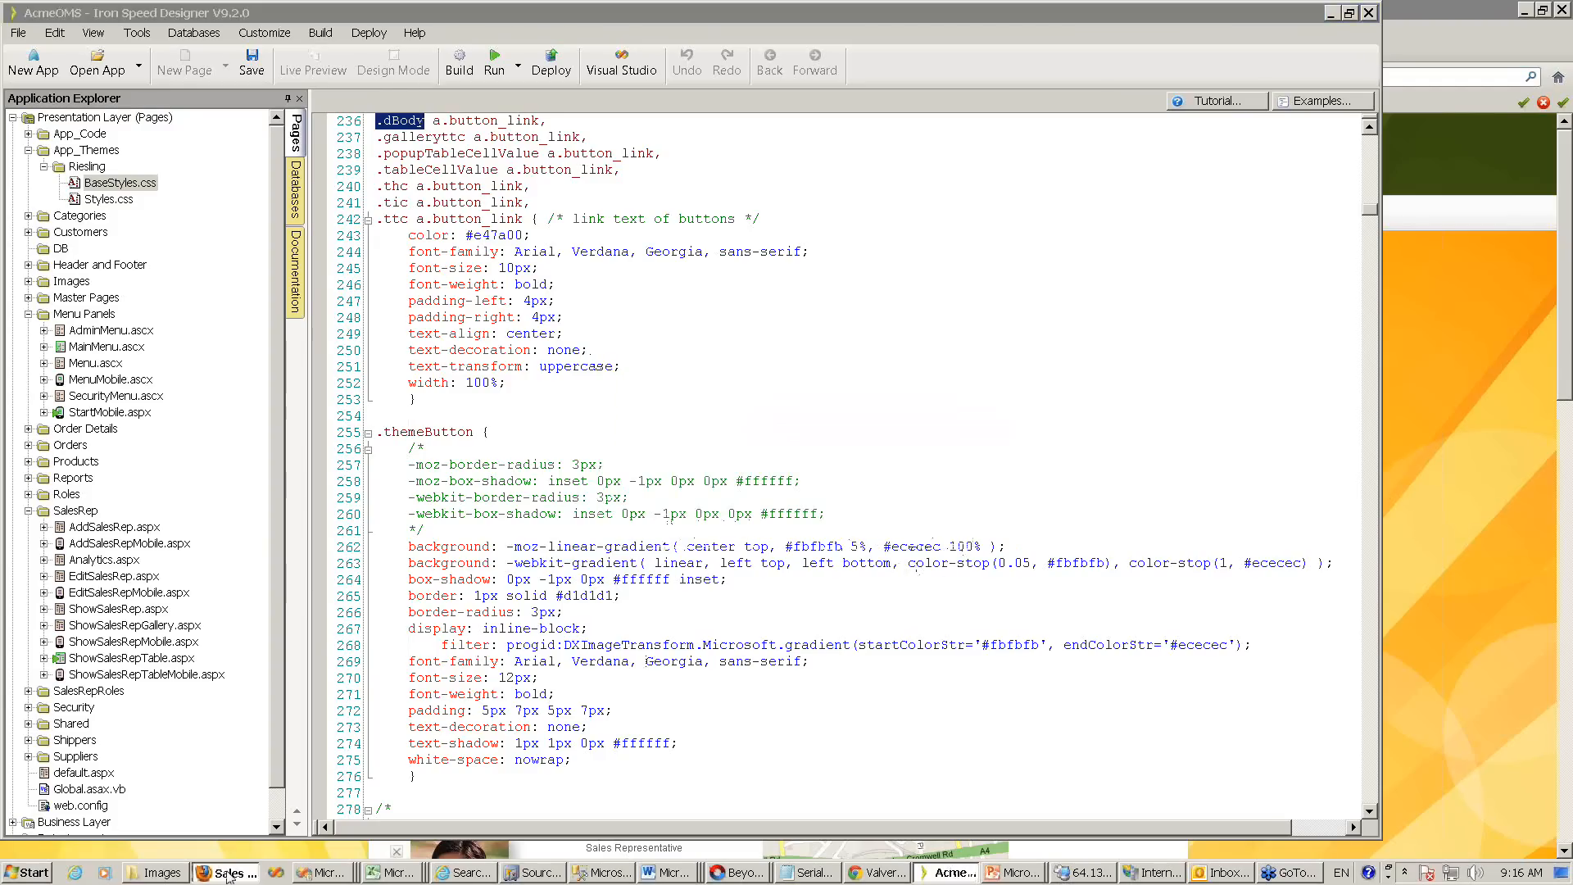
mouse_move(453, 677)
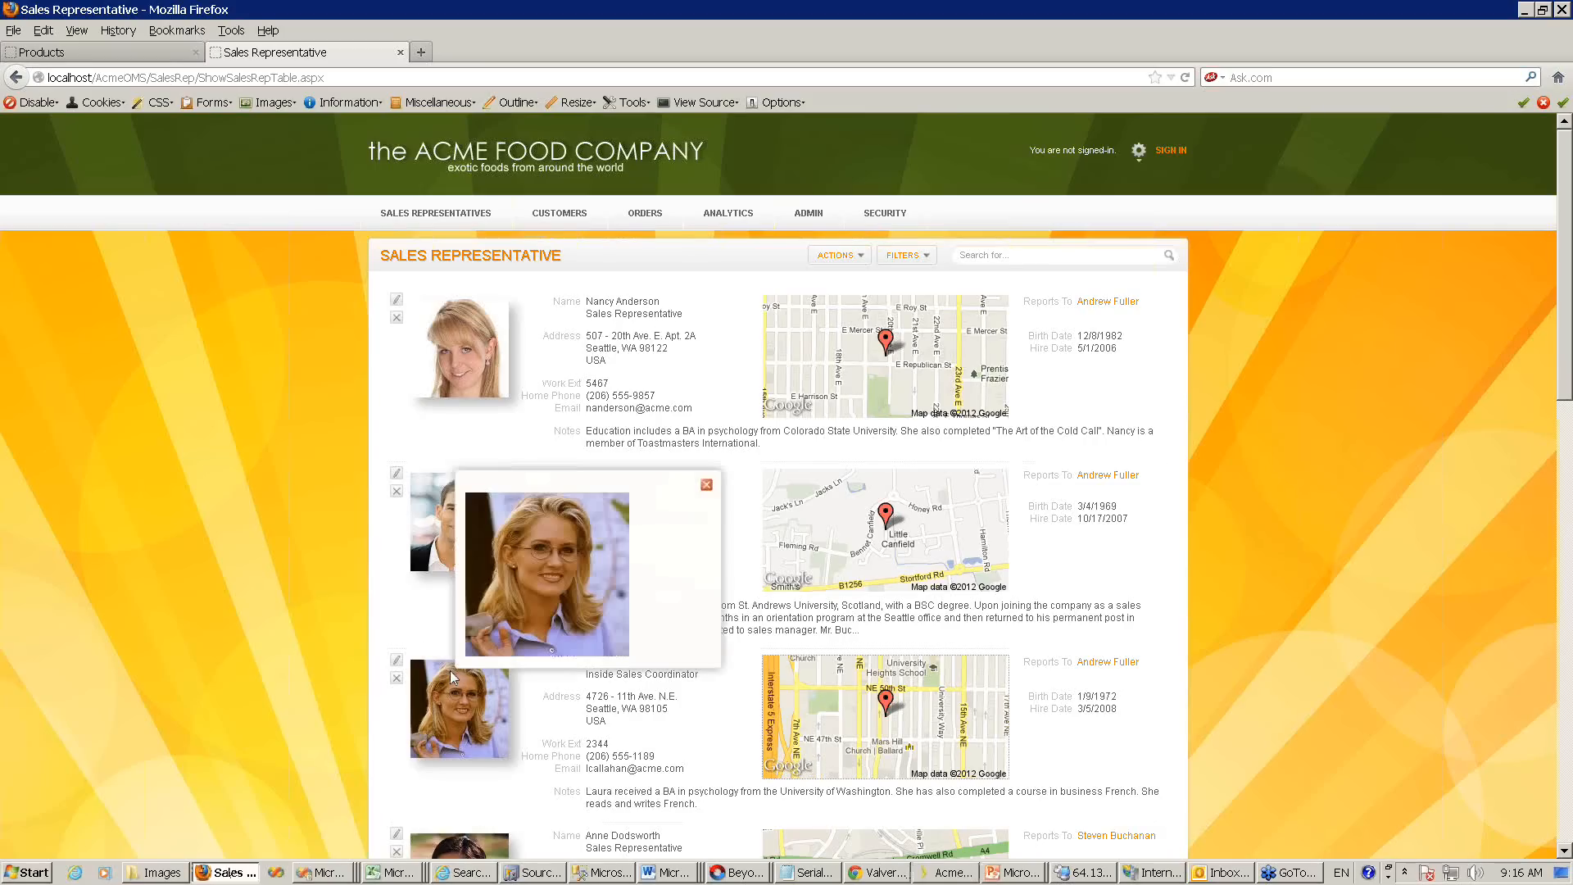
key(ctrl+shift+i)
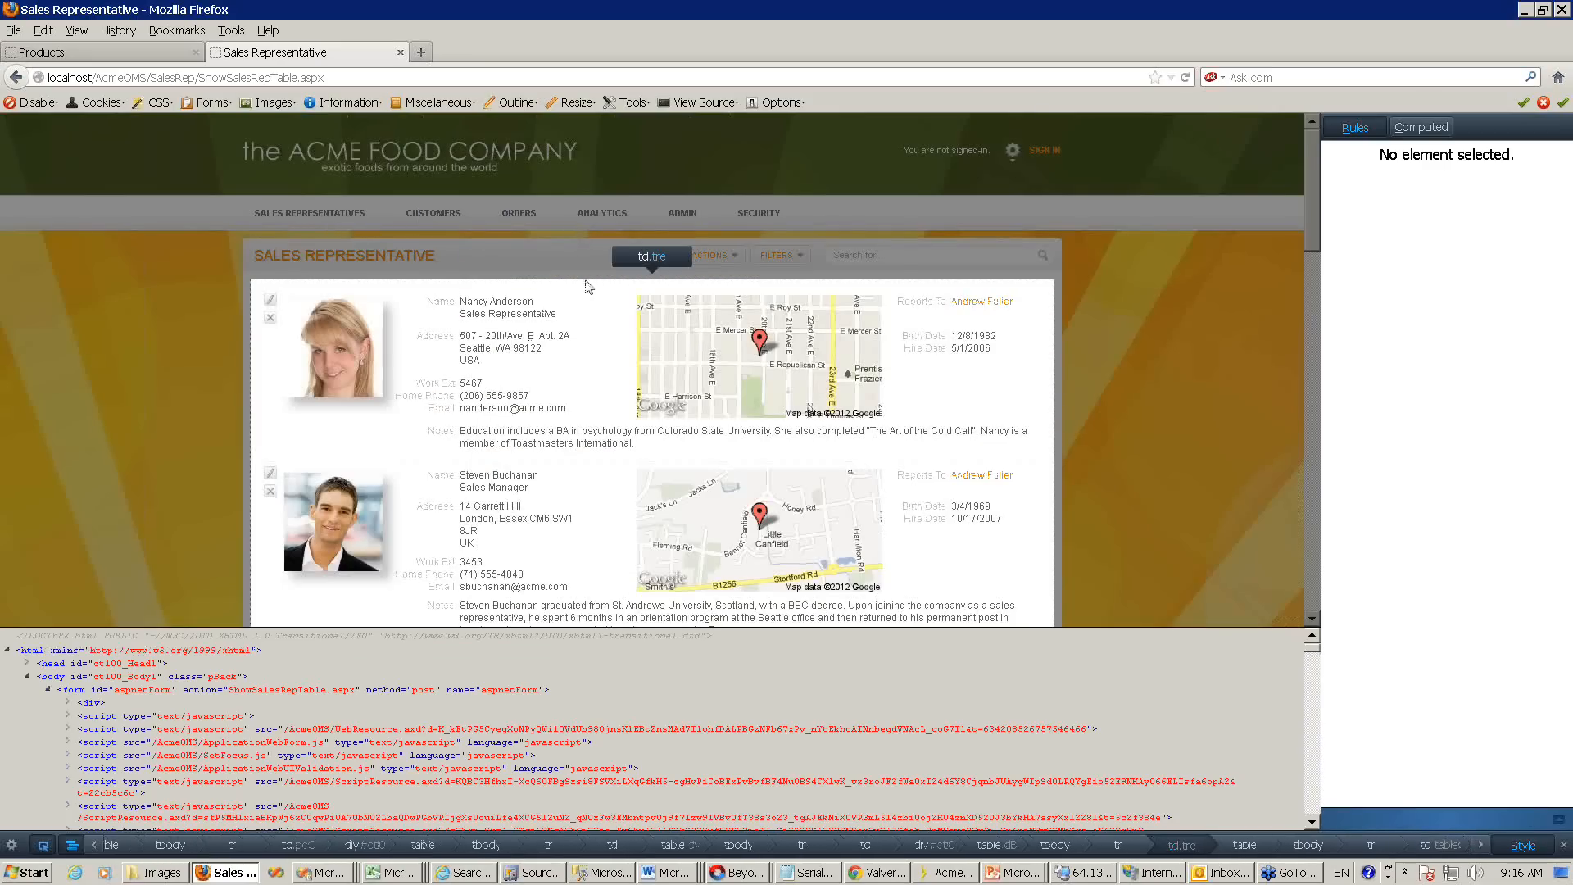
- Inspect the sales representative table's dBody element, then switch to Iron Speed Designer and highlight a.button_link in the .ttc rule of BaseStyles.css
click(561, 279)
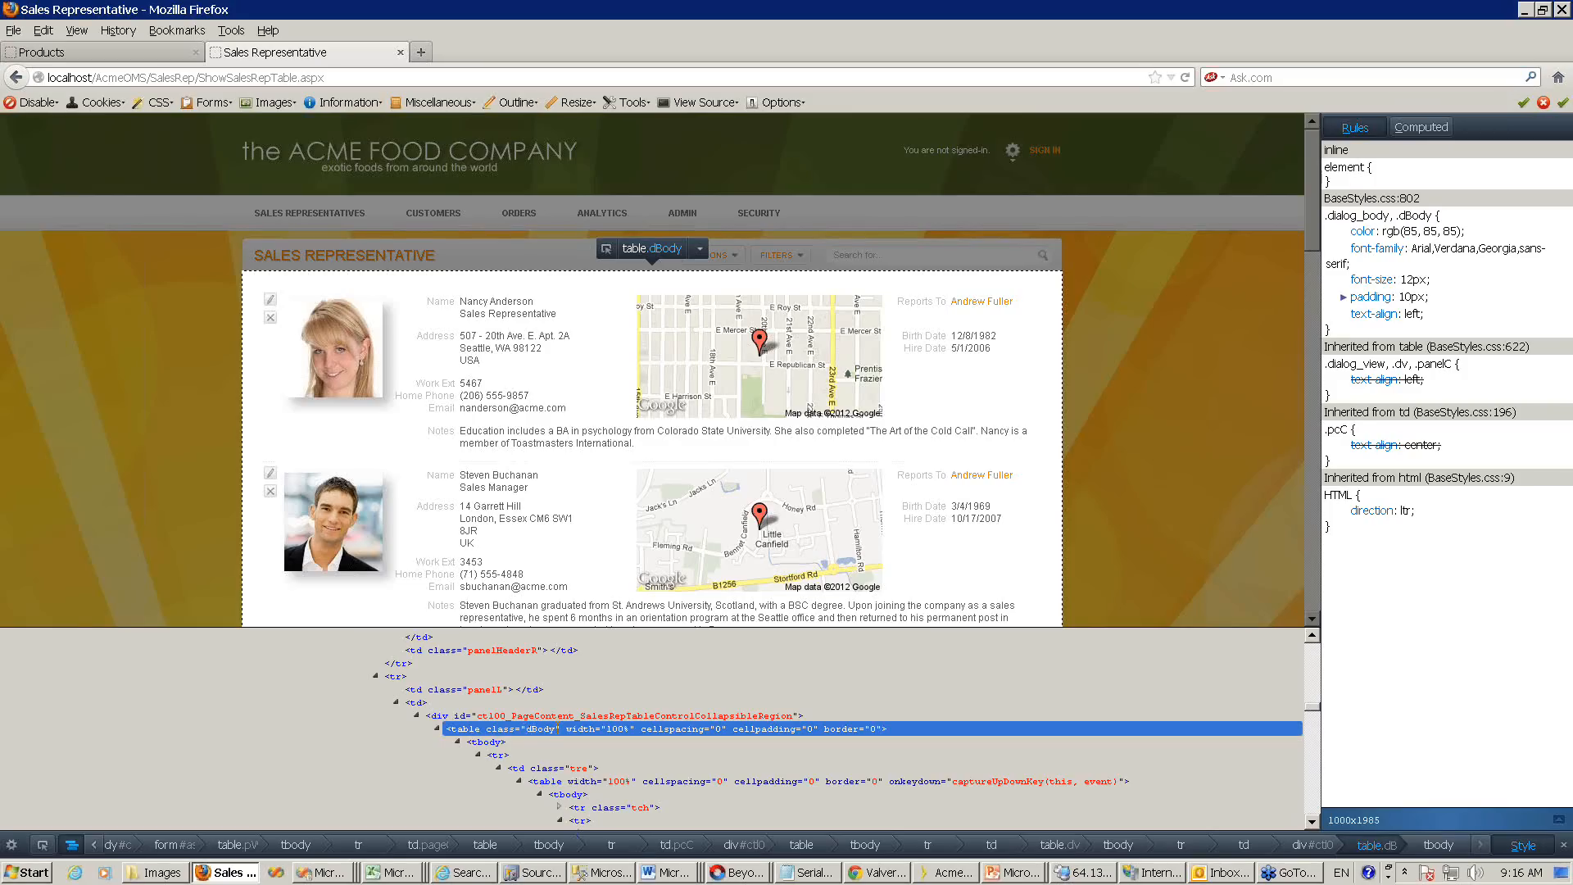
click(946, 873)
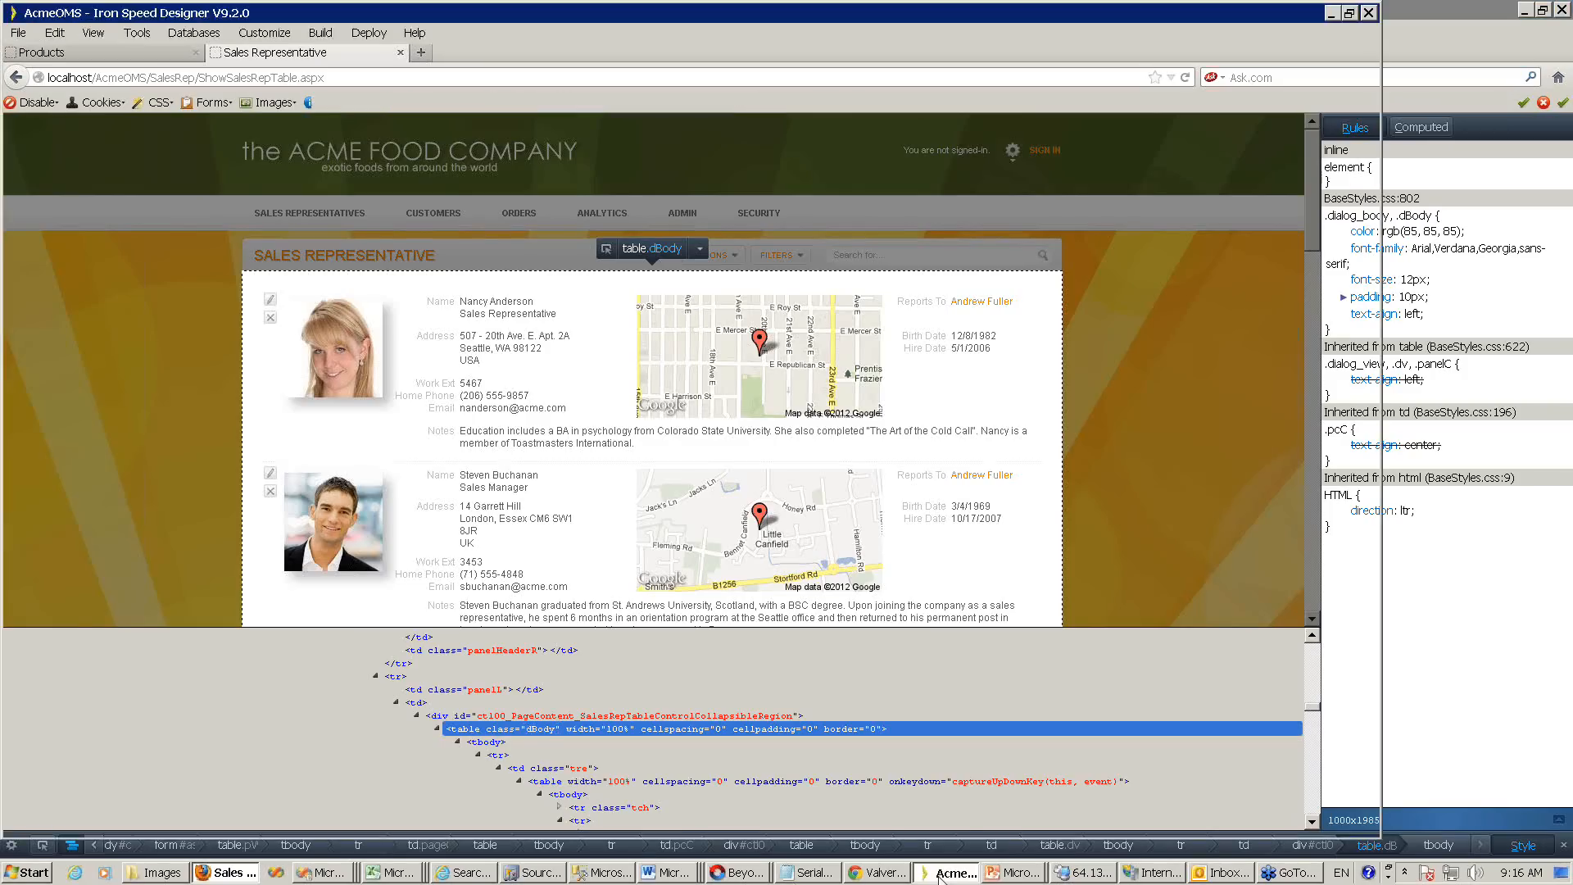
scroll(608, 514, up, 6)
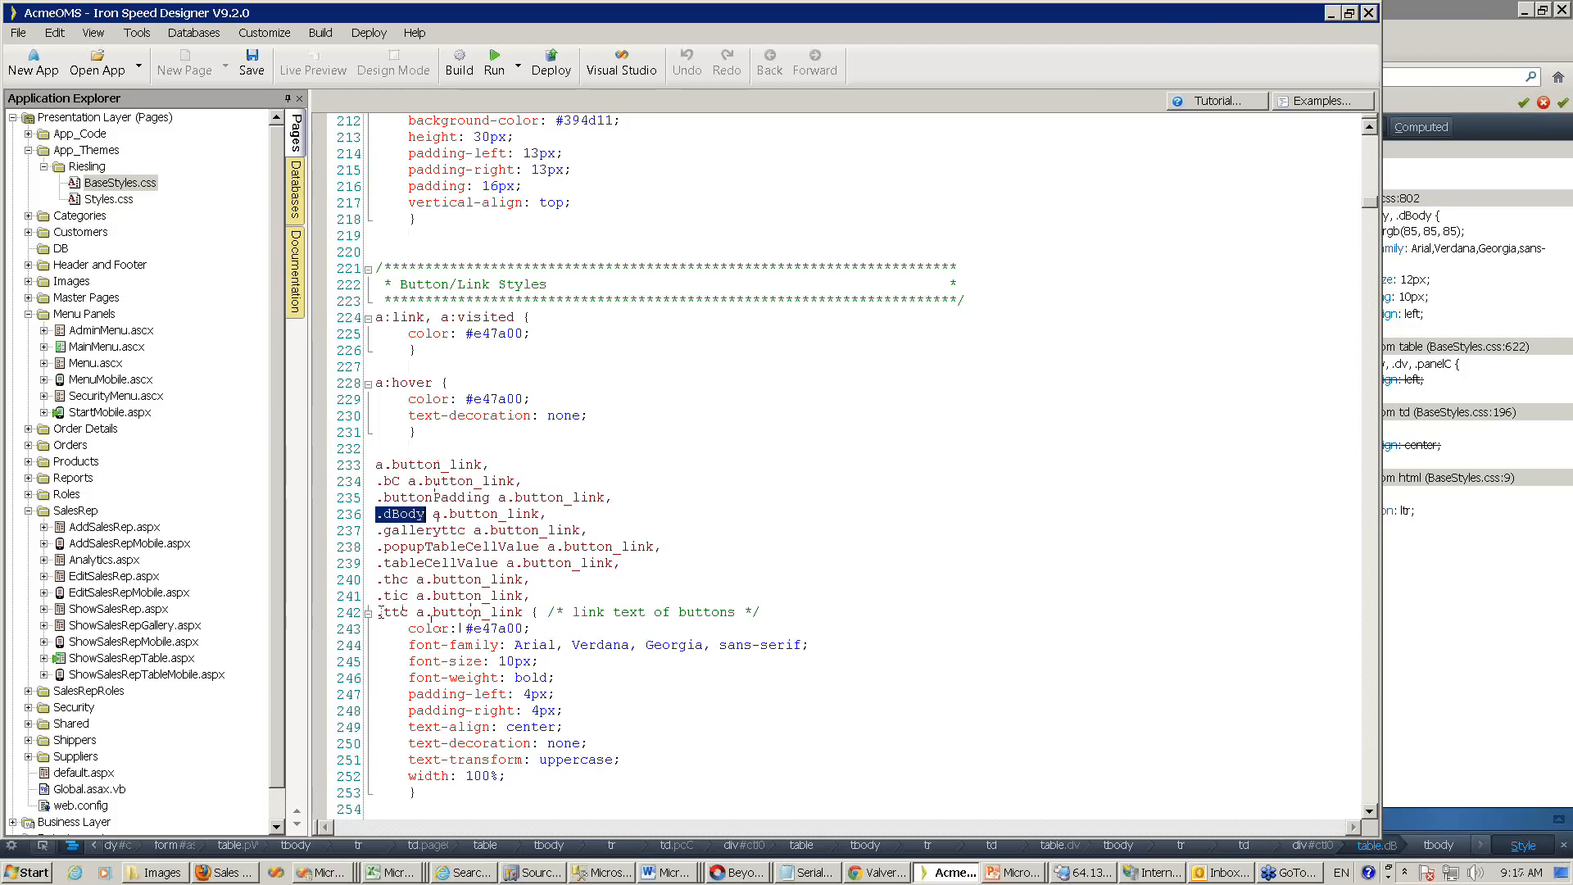
drag(416, 612, 525, 613)
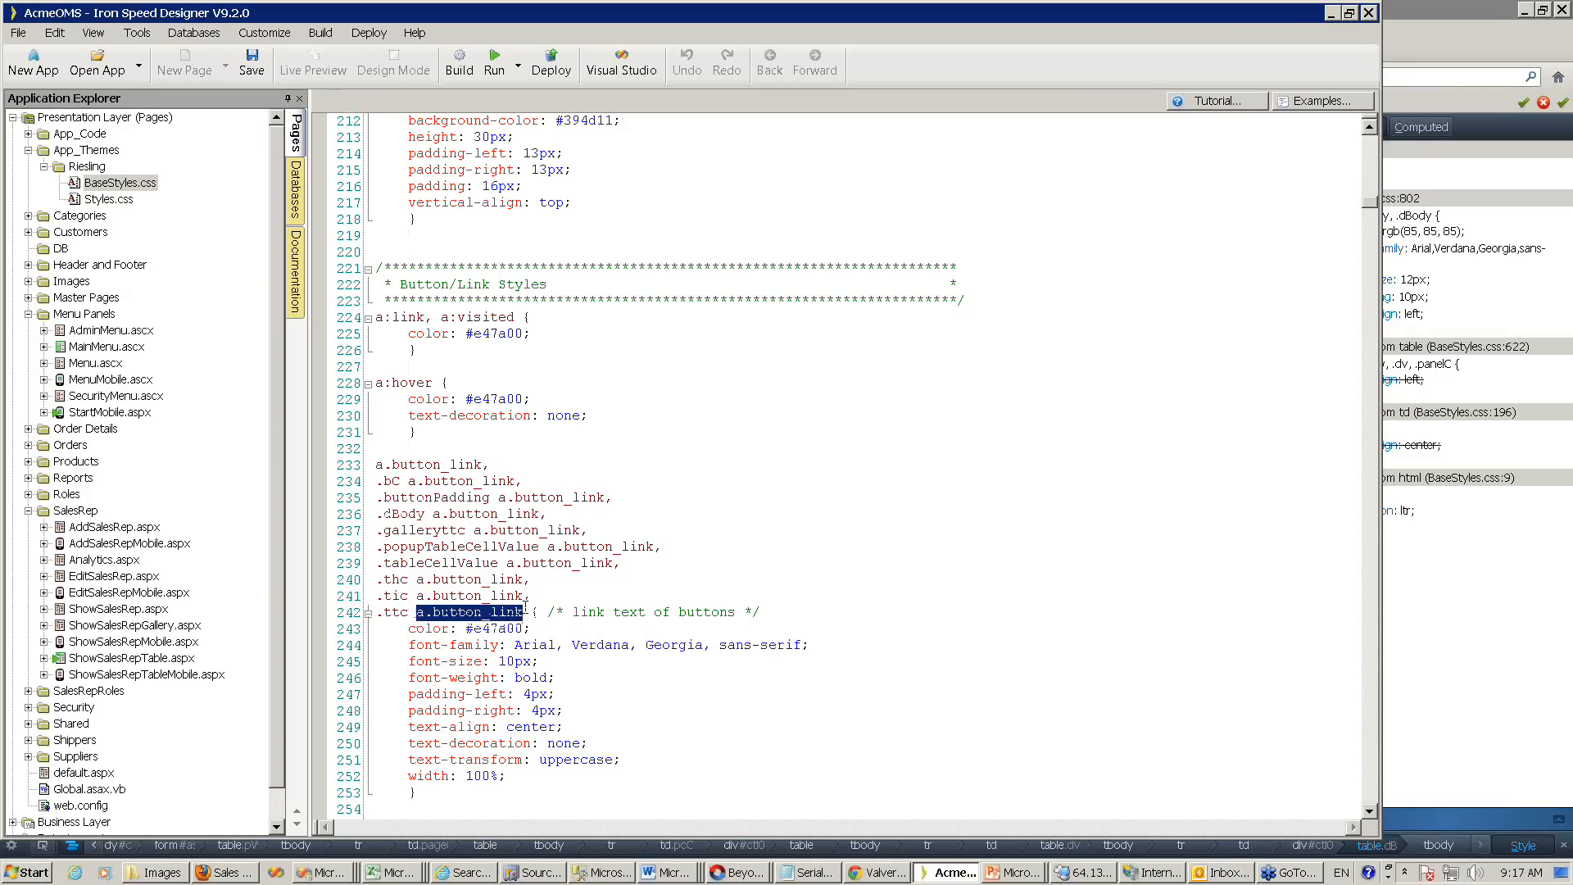
- Review BaseStyles.css from the button link styles up to the page background styles and back down through the container, margin and page center styles
scroll(662, 548, up, 4)
scroll(662, 548, up, 17)
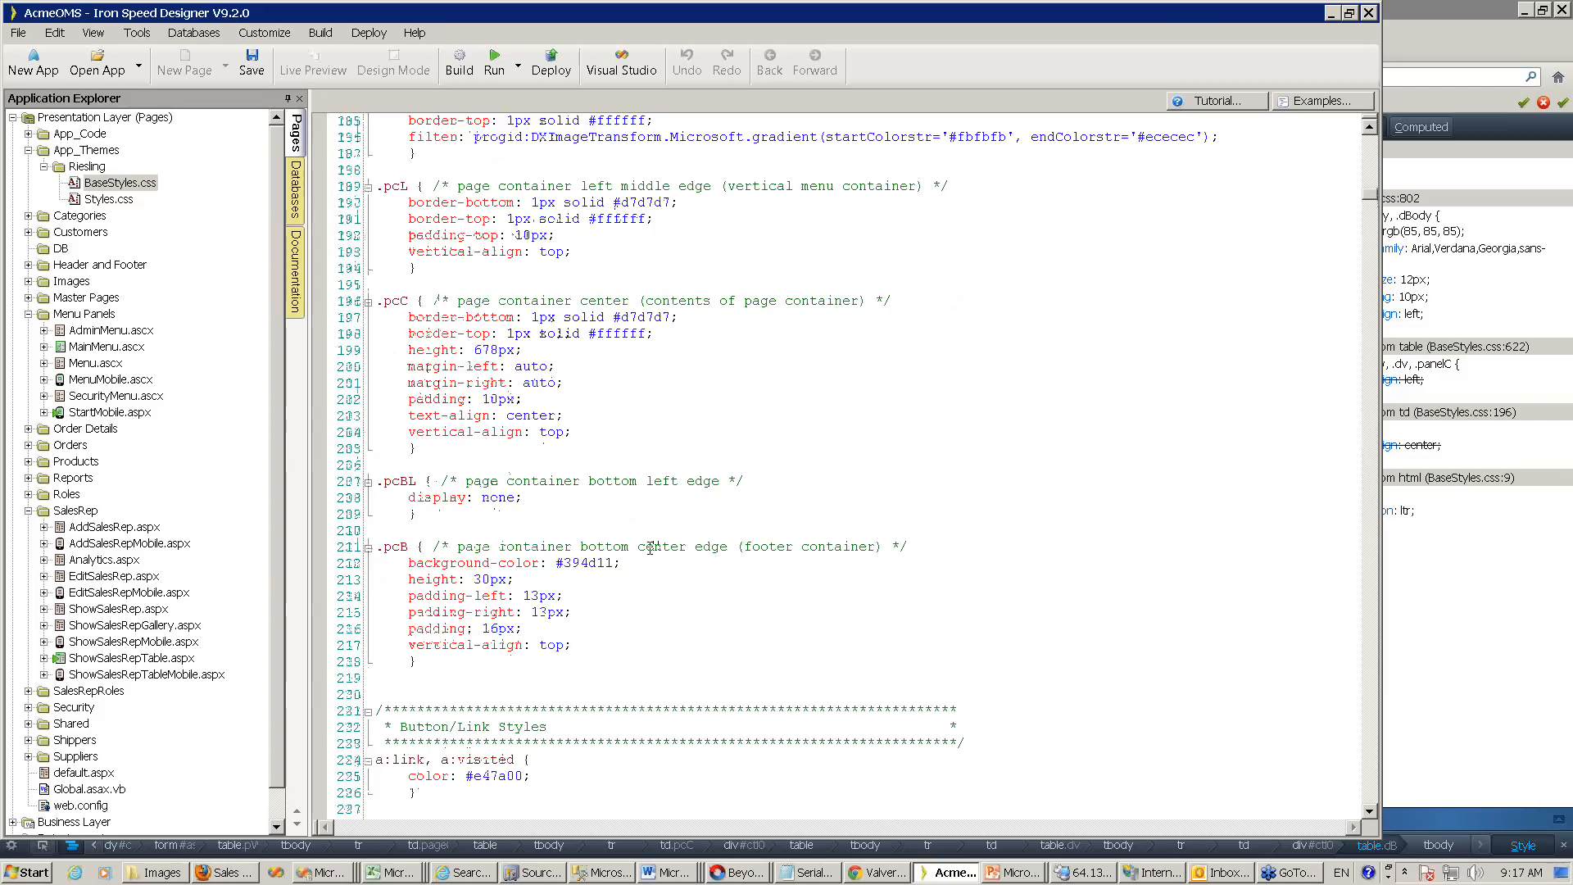
scroll(645, 549, up, 16)
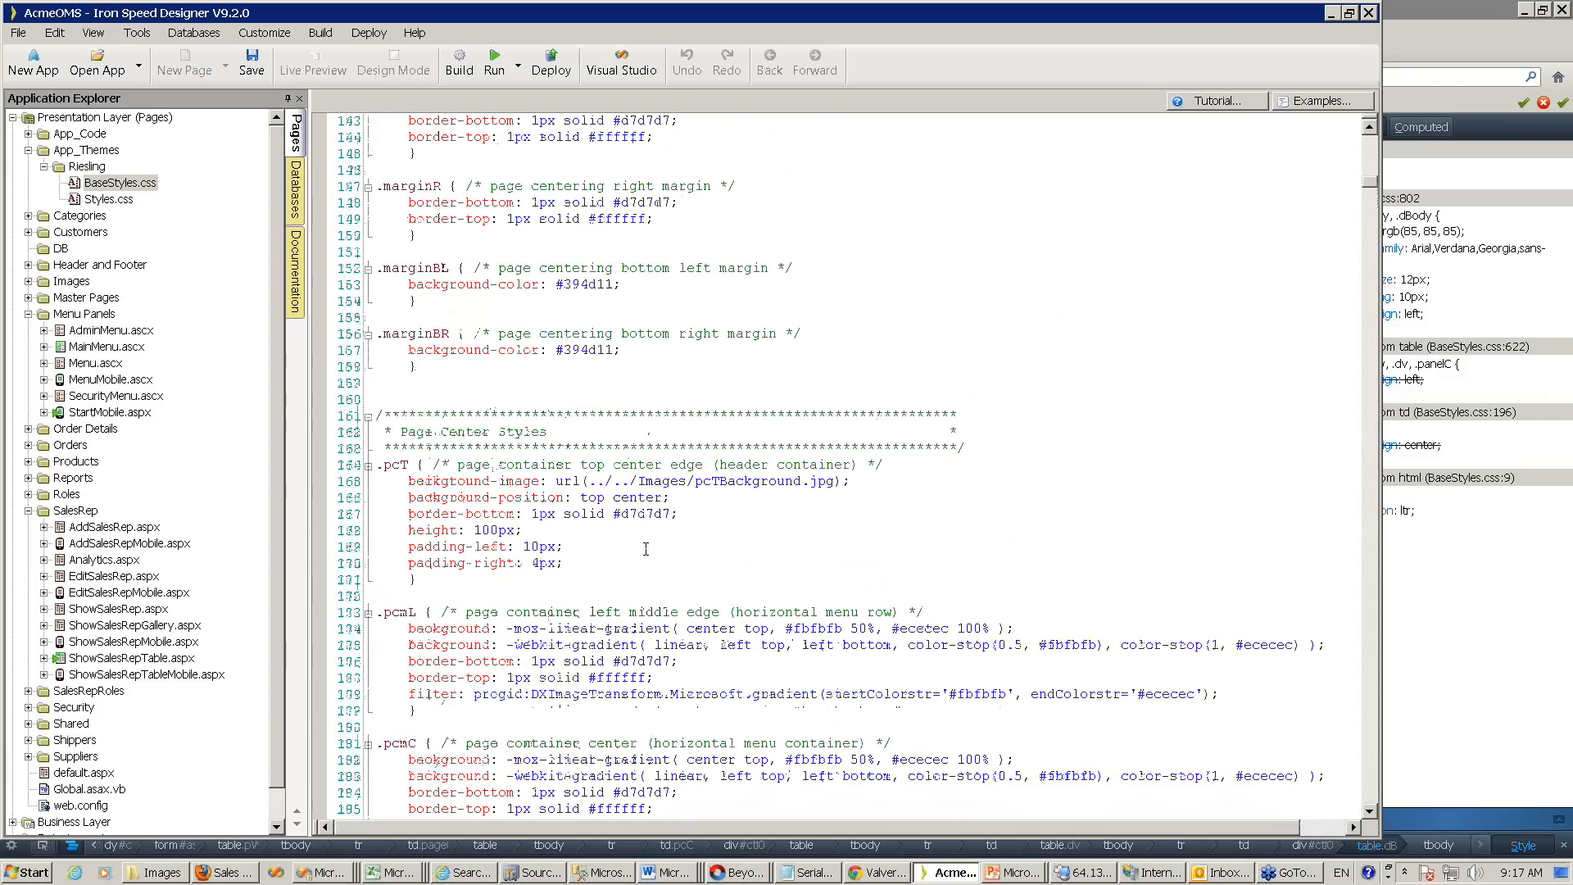
scroll(645, 549, up, 13)
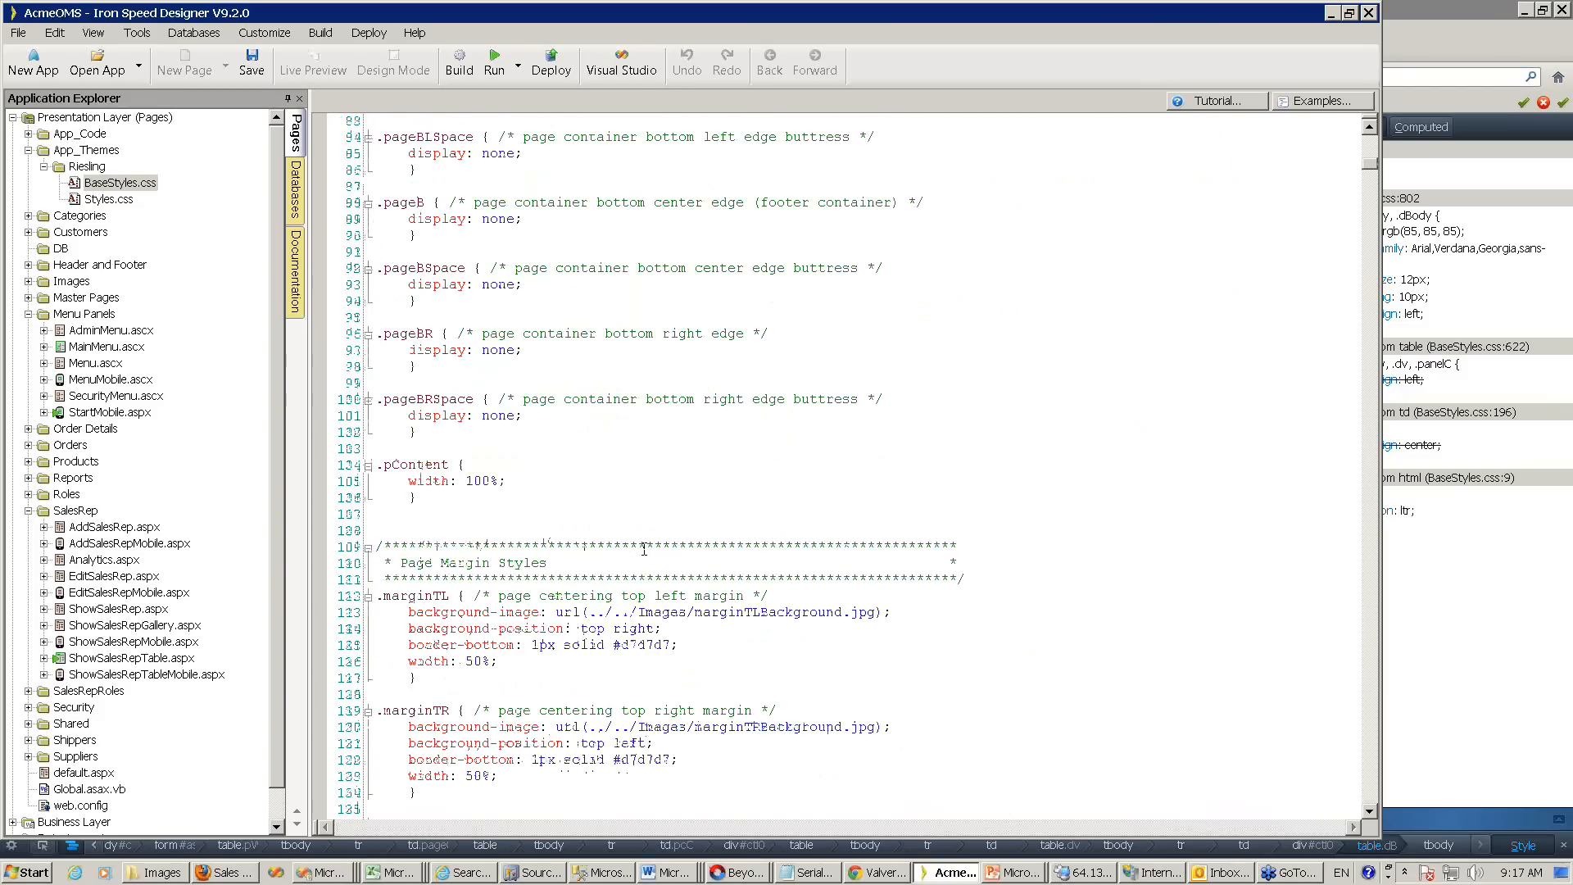
scroll(645, 549, up, 11)
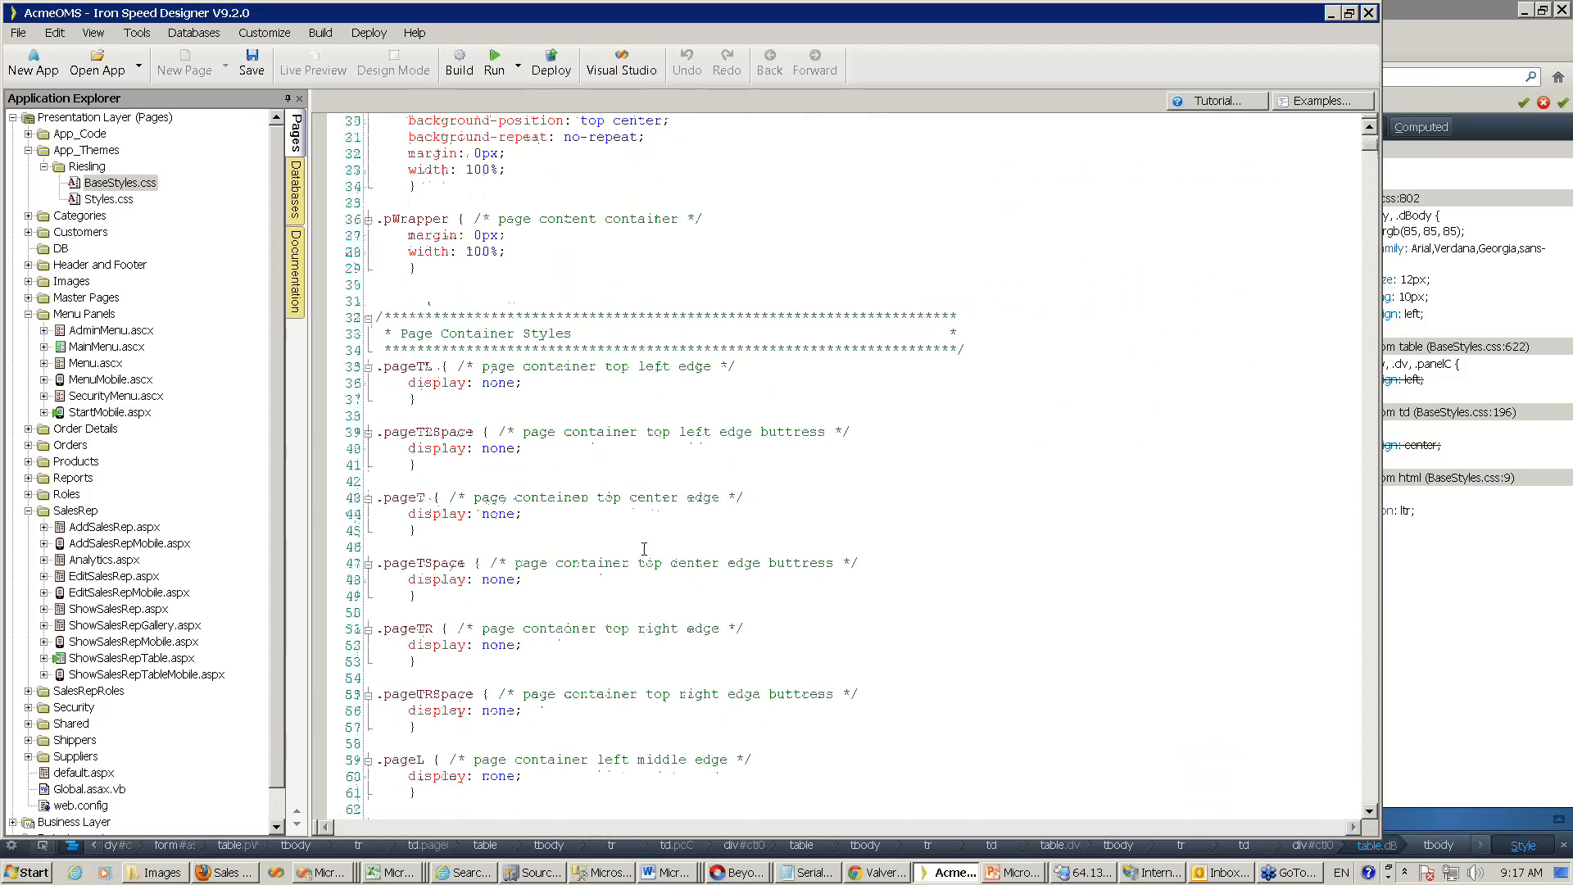
scroll(645, 549, up, 8)
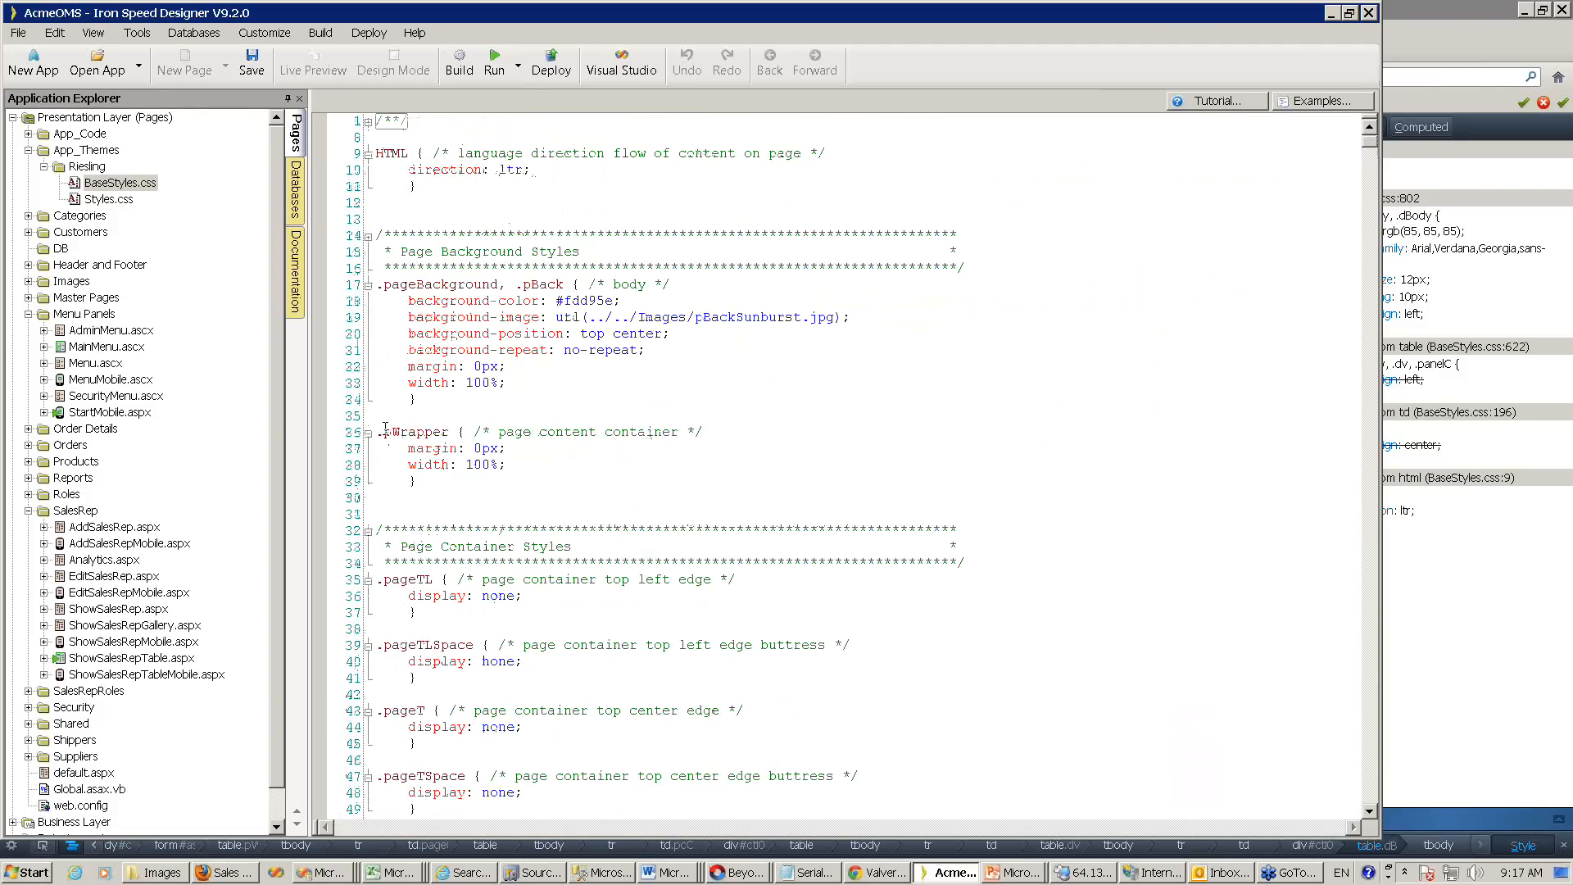
click(378, 579)
scroll(438, 579, down, 1)
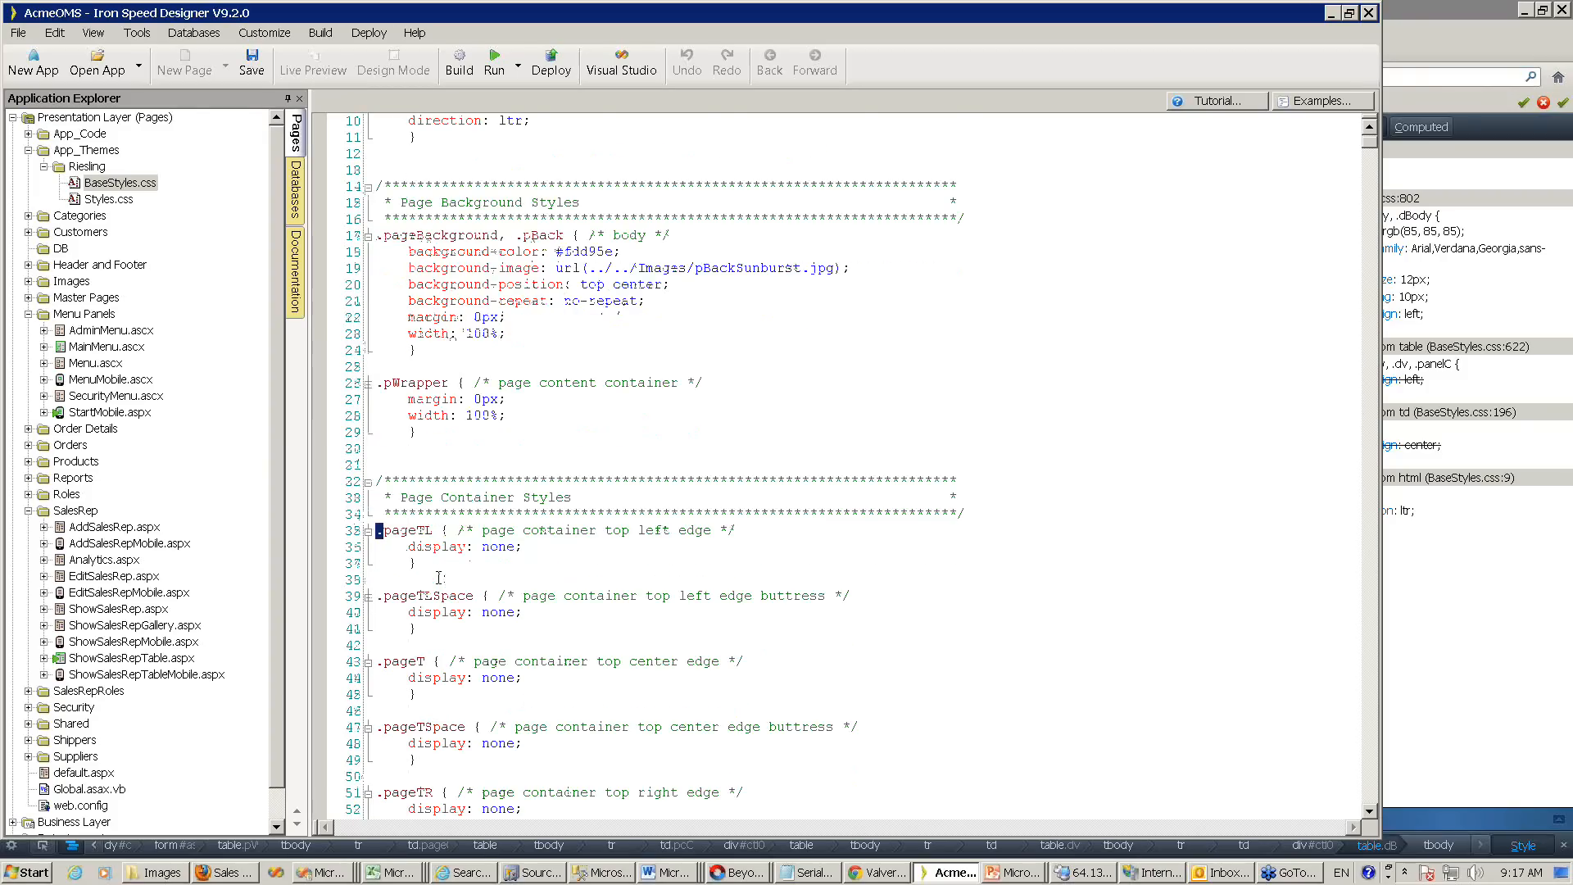
scroll(438, 579, down, 2)
scroll(438, 579, down, 20)
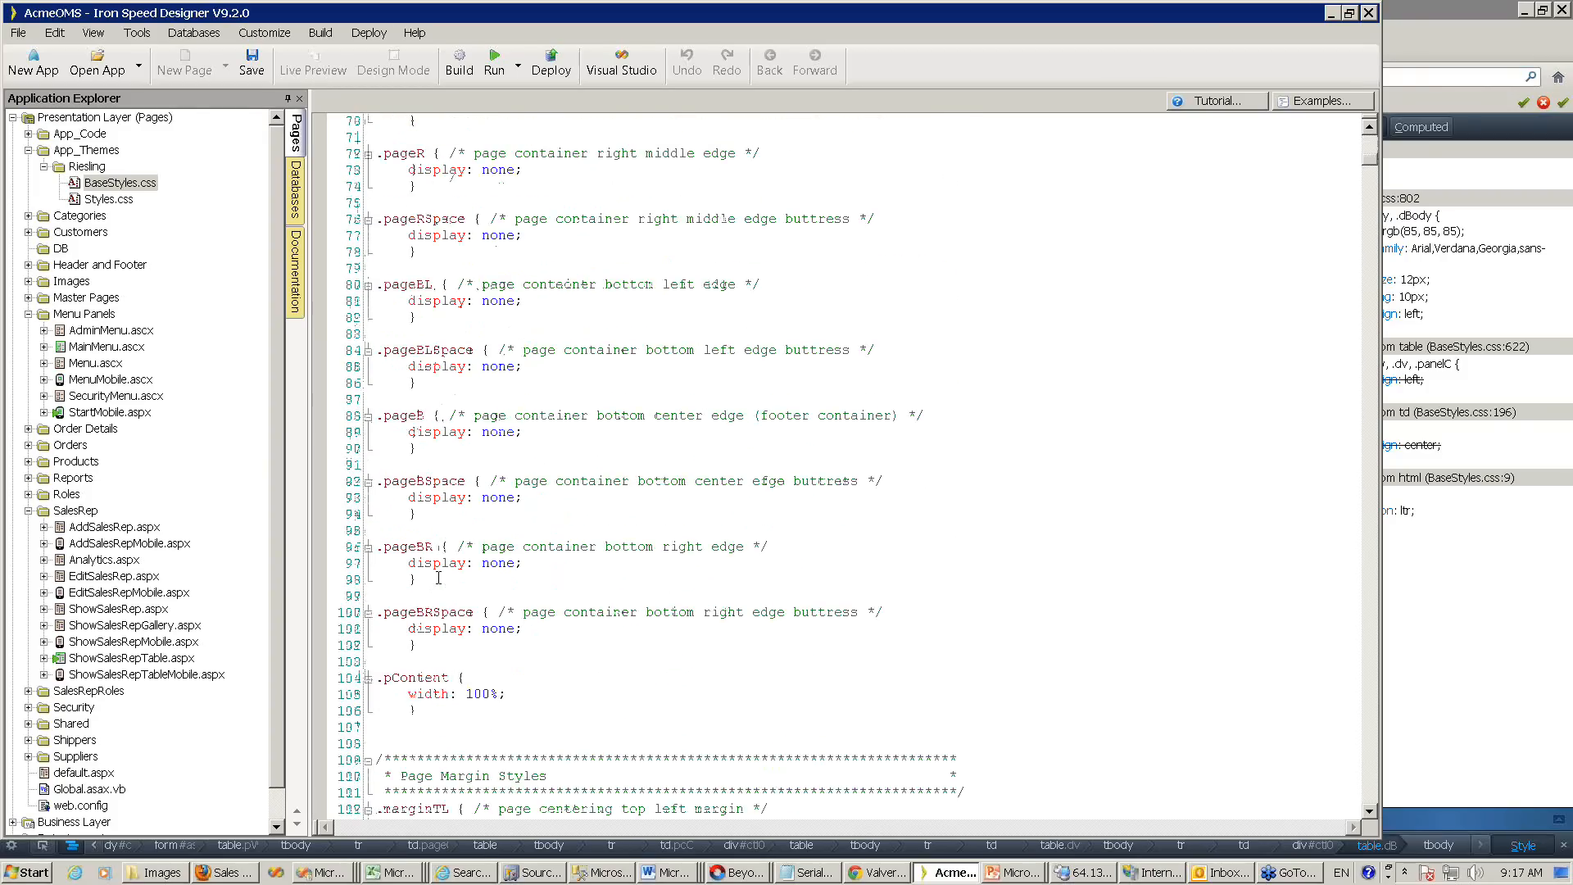
scroll(438, 578, down, 20)
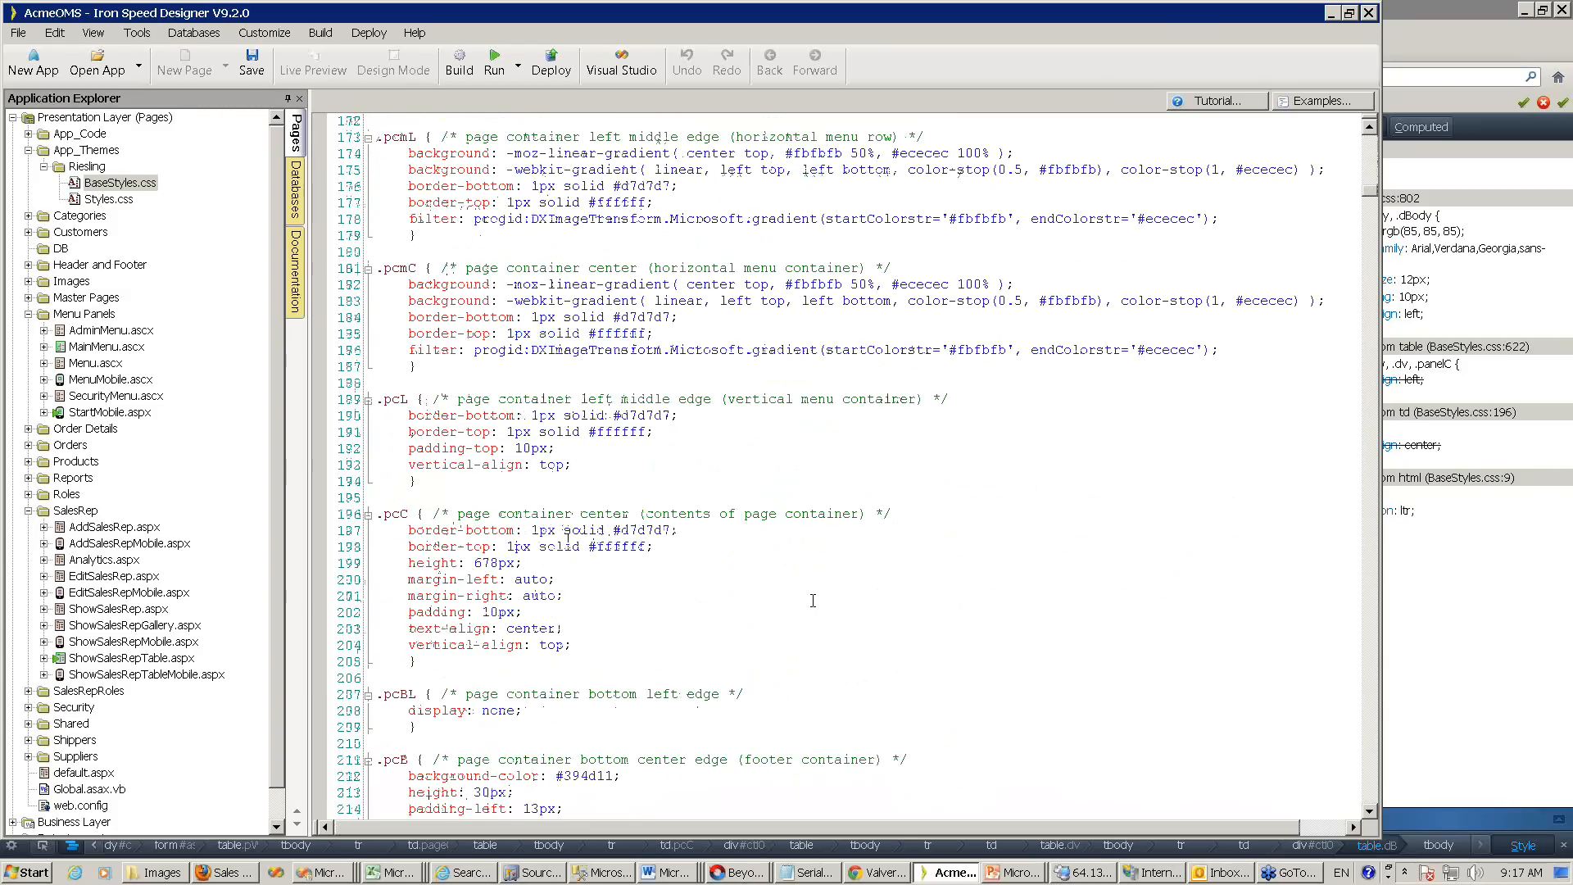
- Search BaseStyles.css for .dbody, go through its matches until the search wraps around, and close the search
key(ctrl+f)
click(1034, 397)
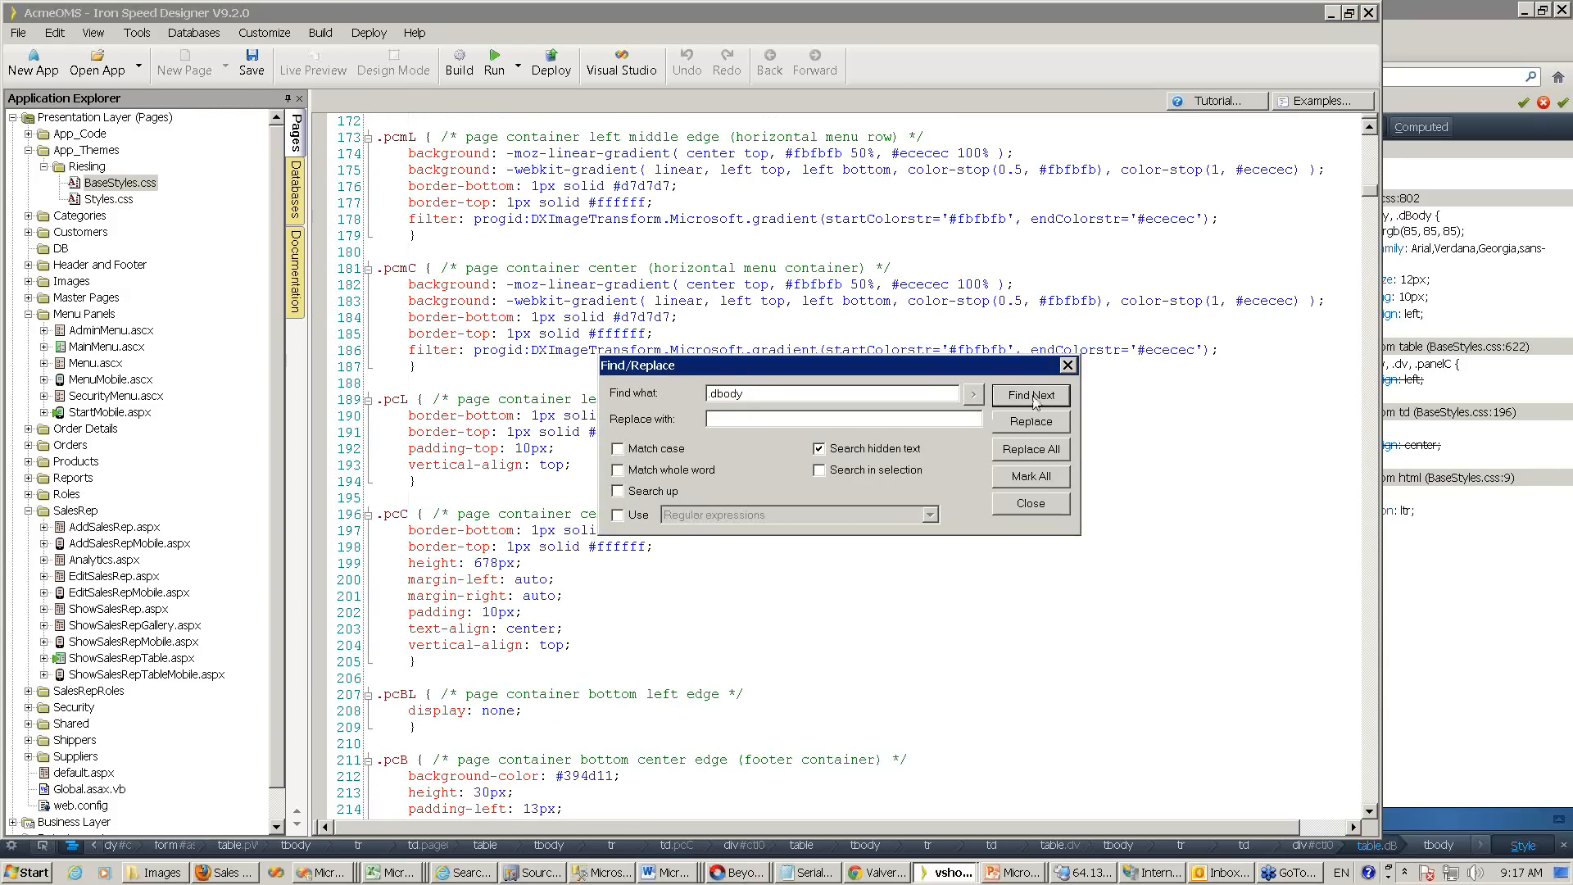
click(1034, 400)
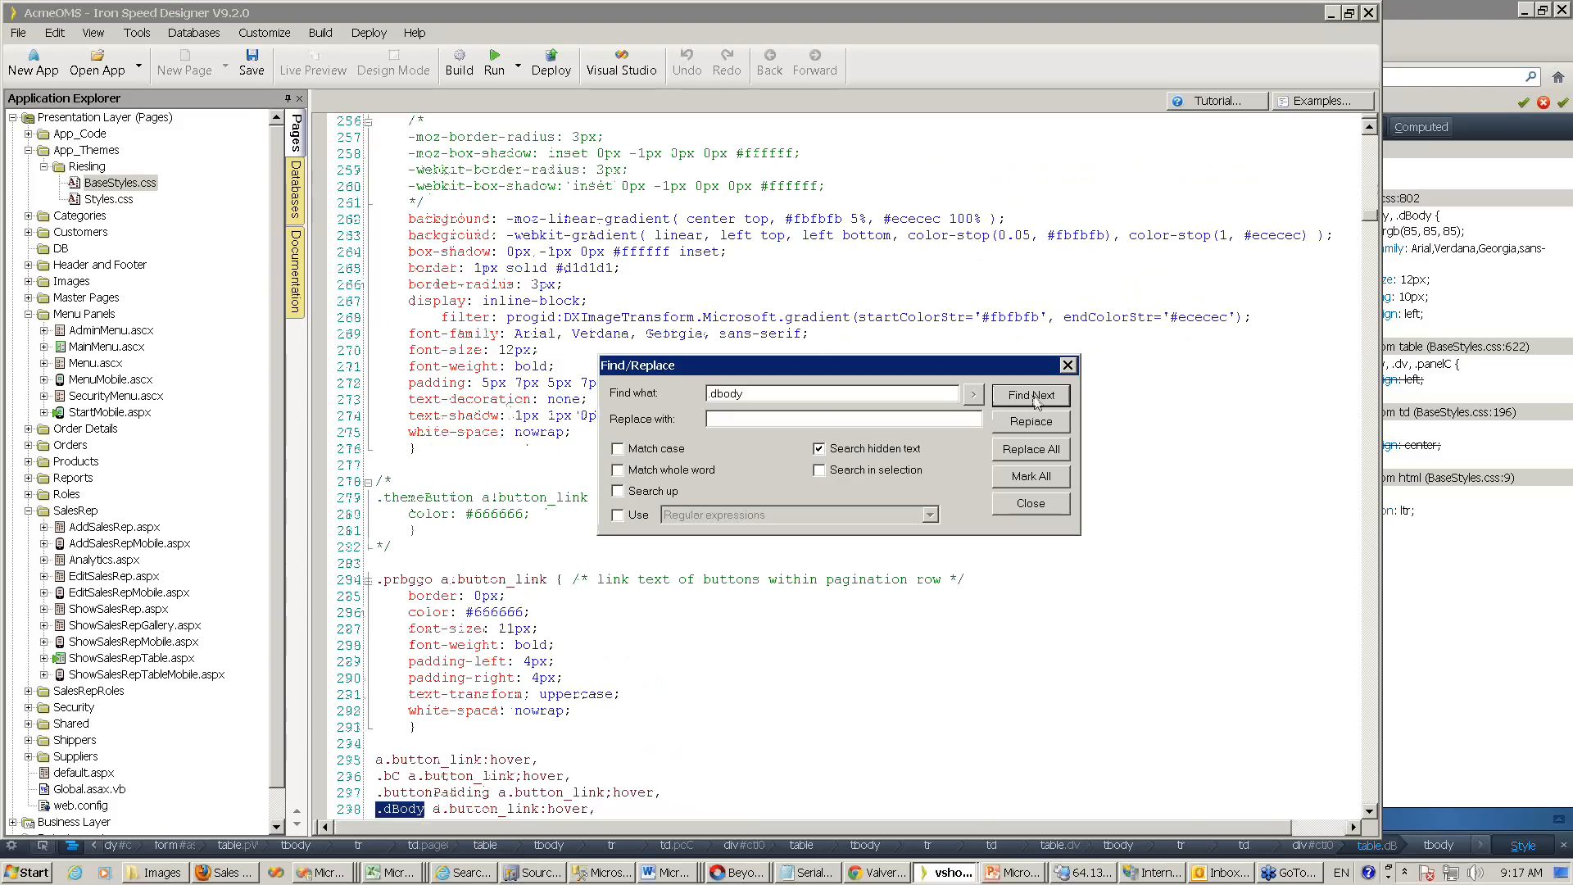
click(1034, 399)
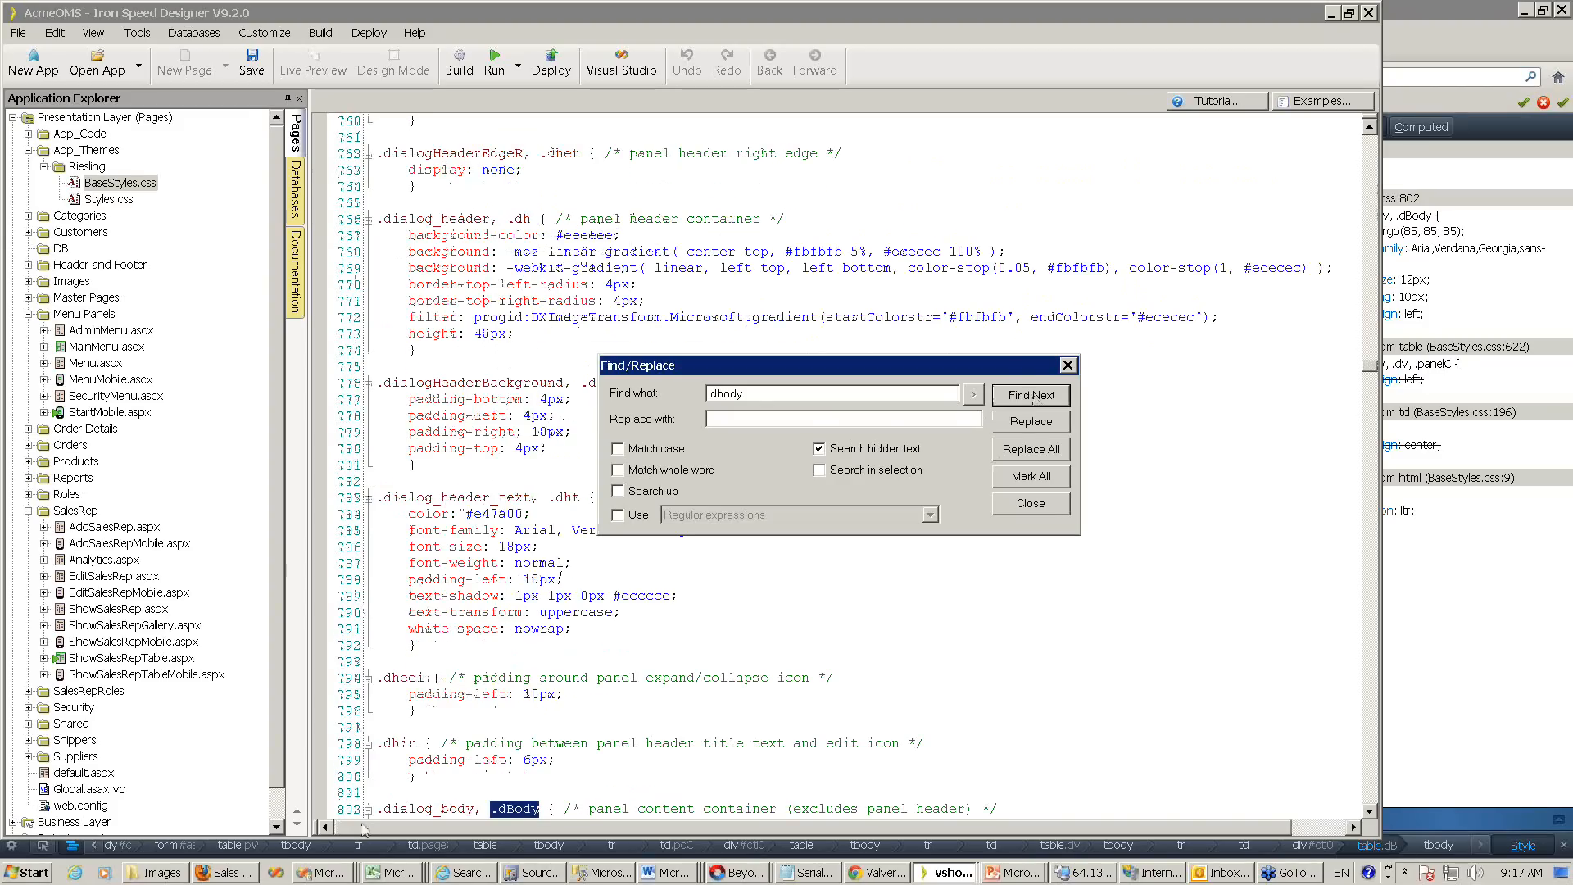
click(1024, 397)
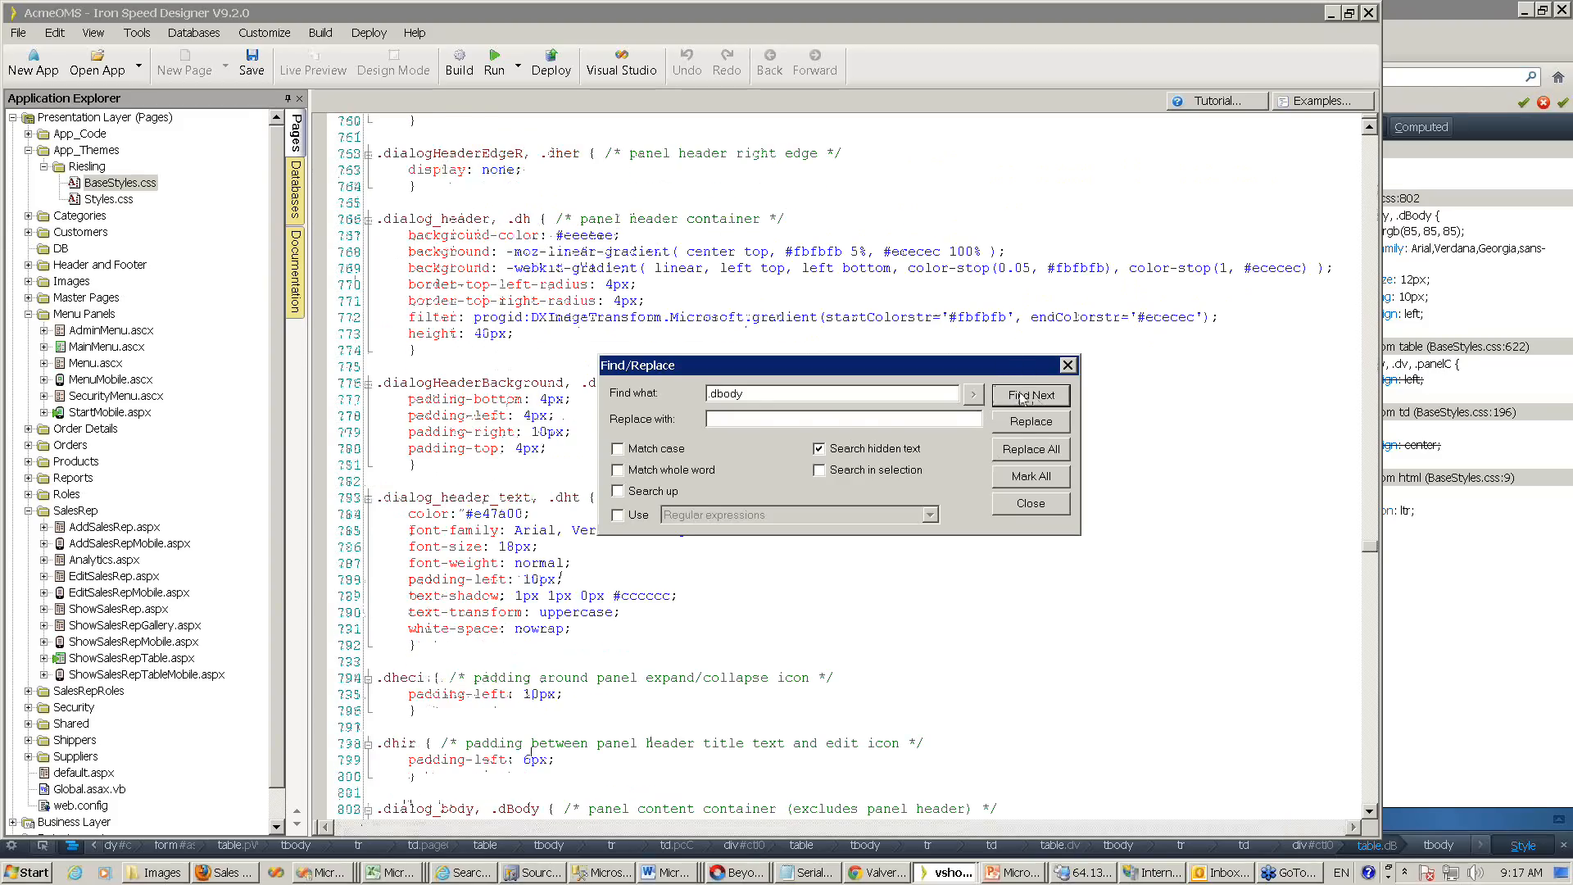
click(1024, 397)
click(906, 525)
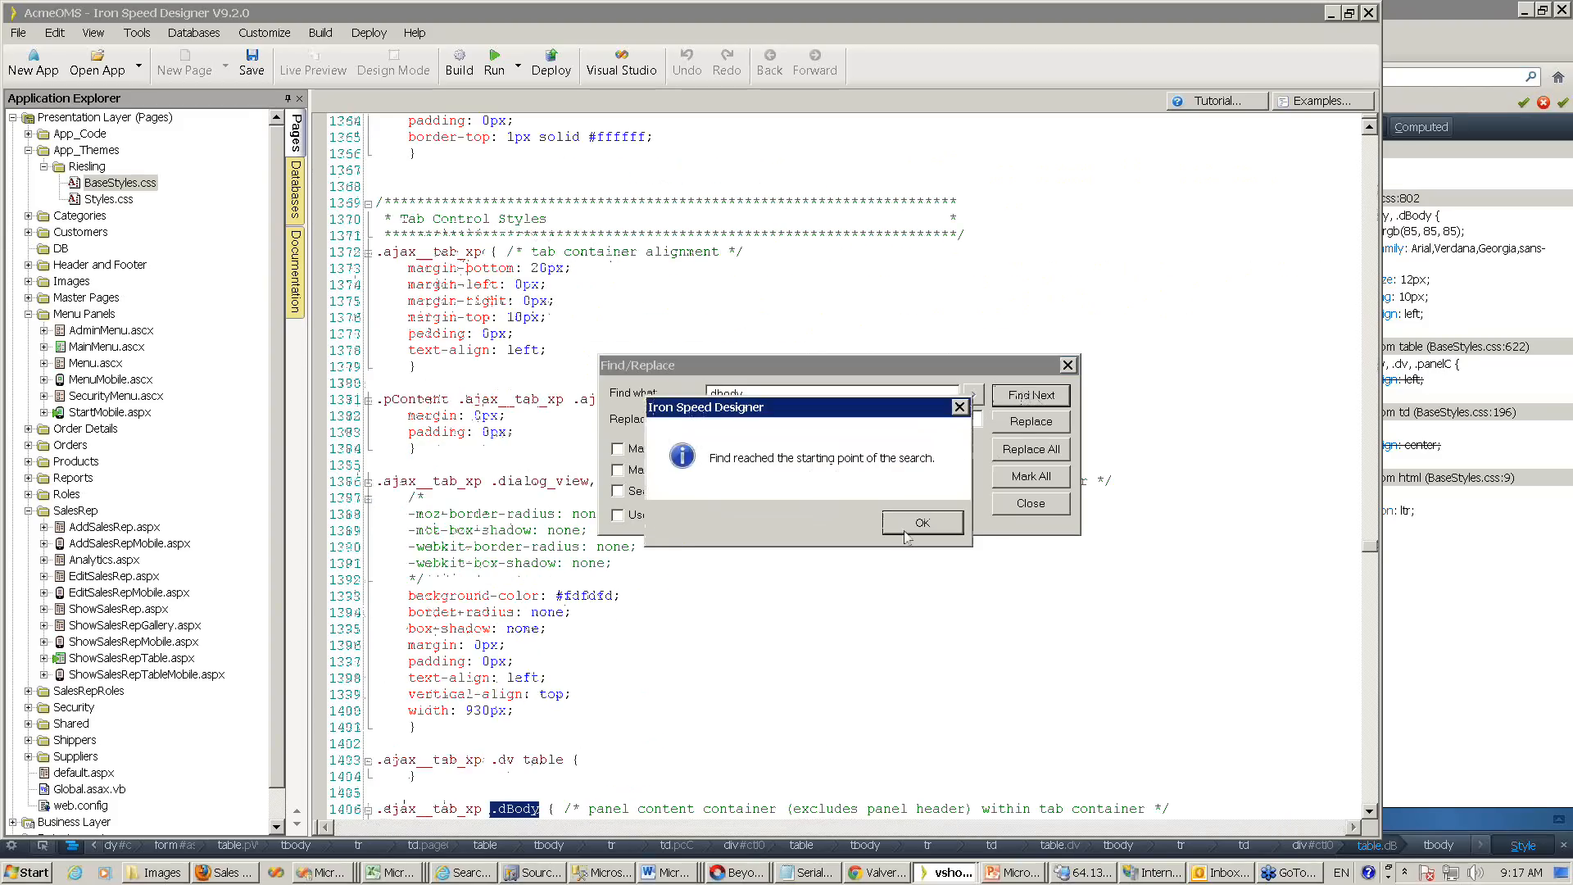
click(1068, 366)
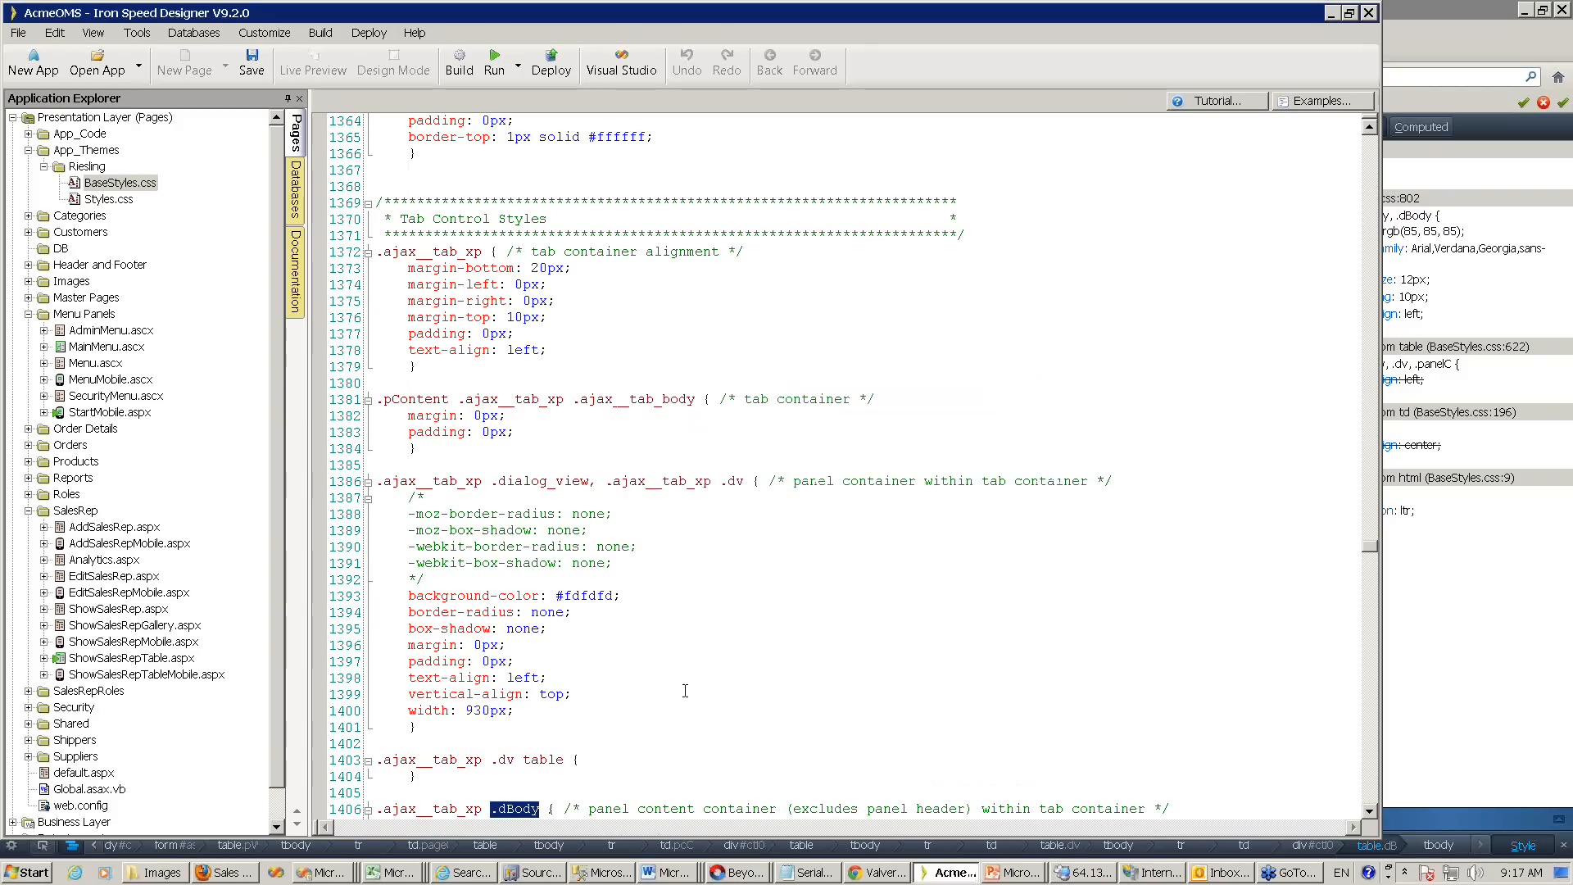
- Examine the .ajax__tab_xp .dBody rule under the tab control styles and highlight its border: 0px declaration
click(659, 725)
scroll(657, 730, down, 4)
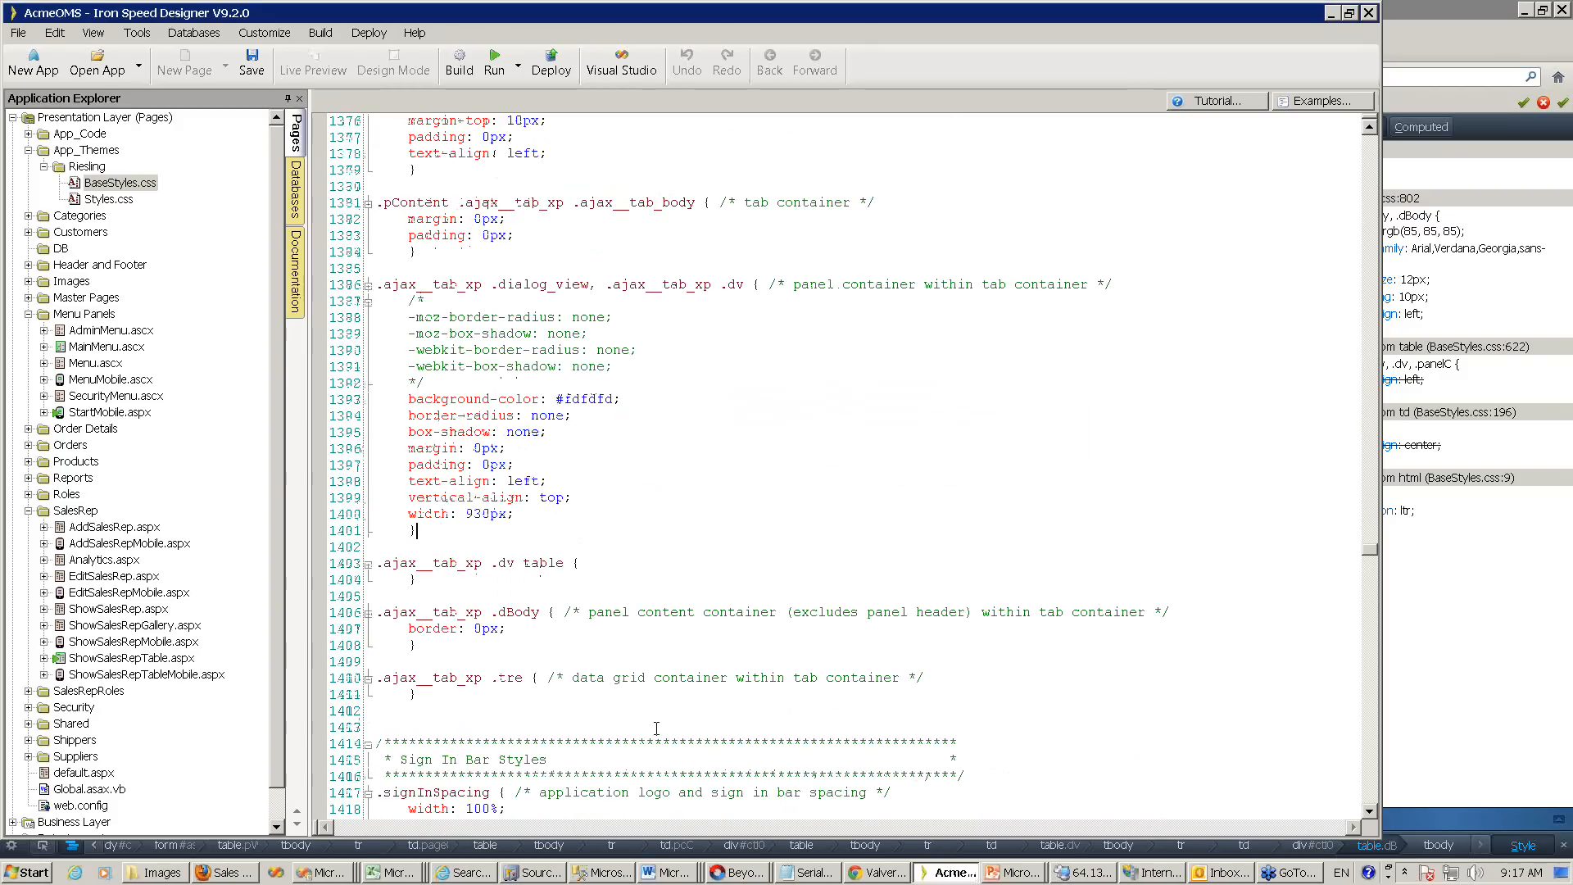
click(496, 611)
drag(402, 629, 564, 631)
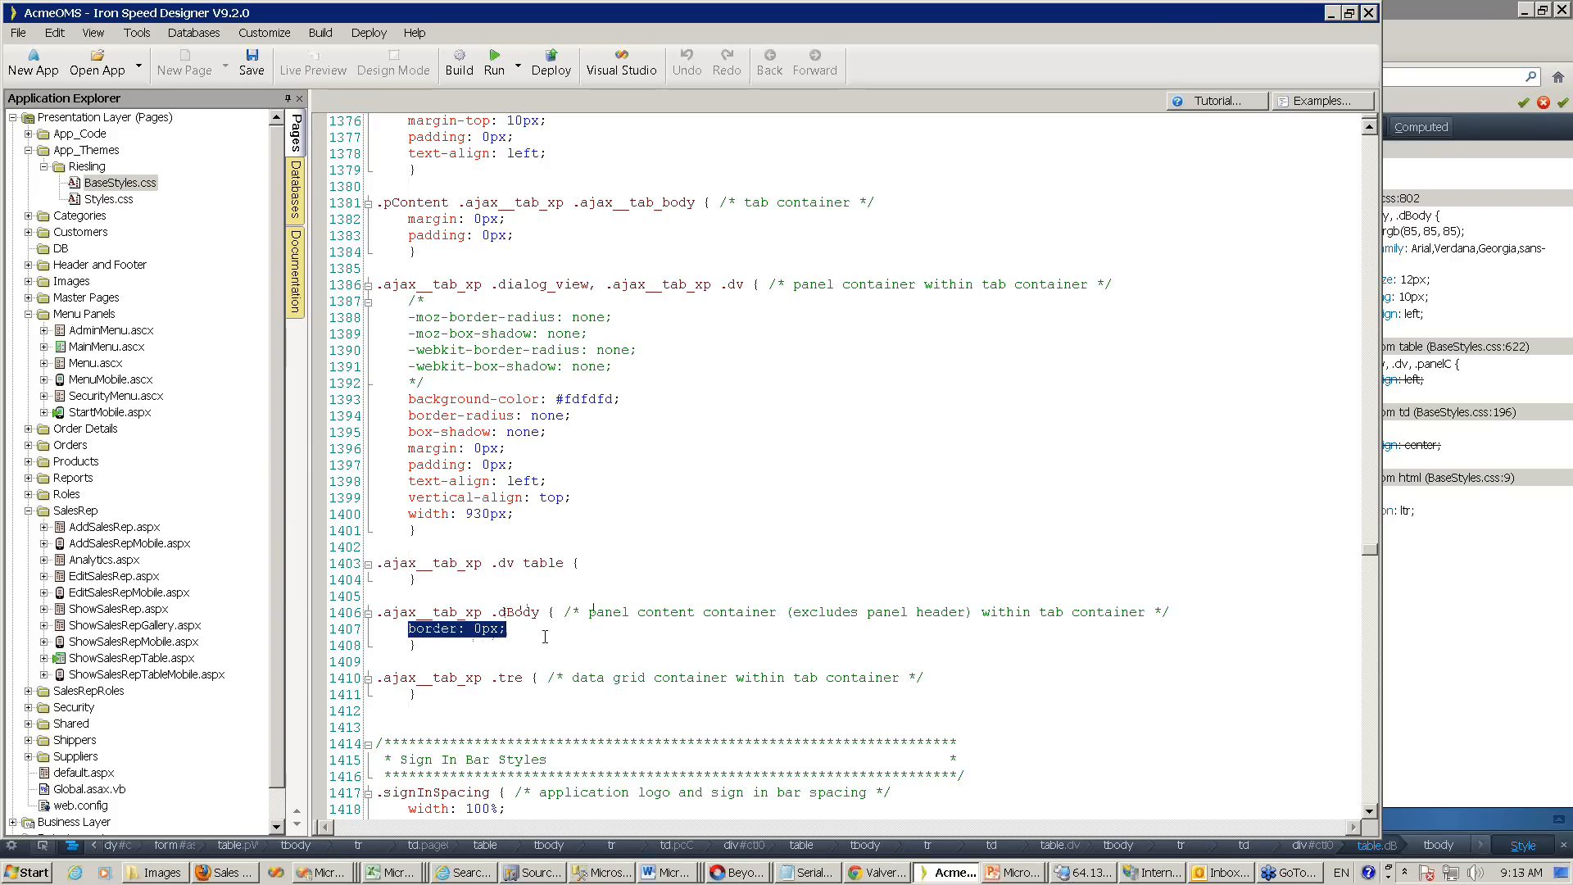
- Find .dbody again among the button link hover styles, close the search and highlight :hover in the .dBody selector
key(ctrl+f)
click(1036, 397)
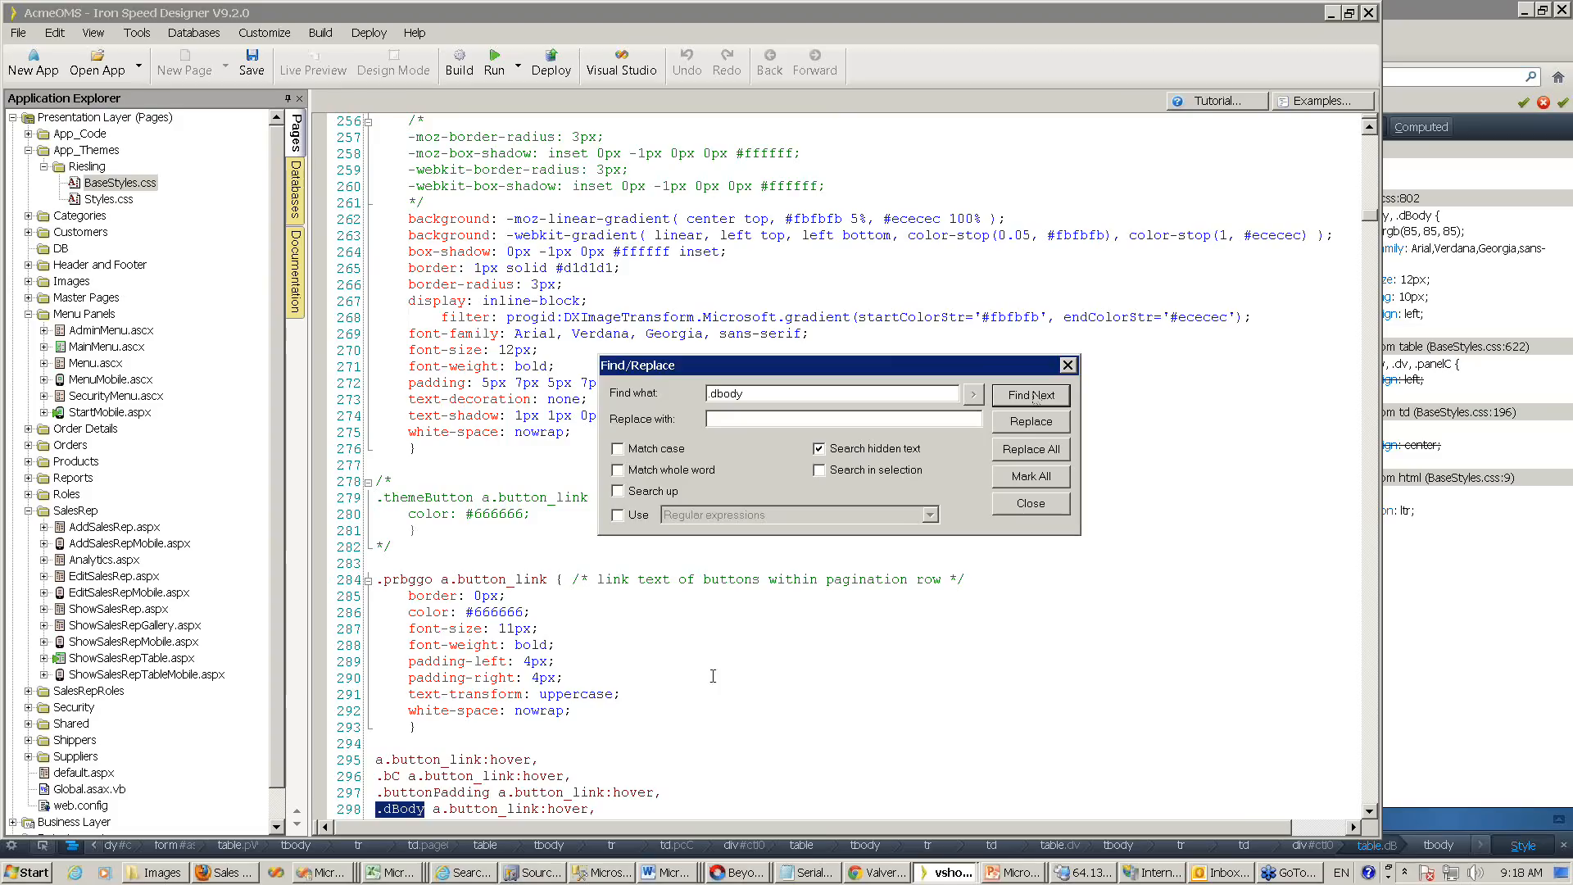
click(721, 711)
scroll(503, 645, down, 6)
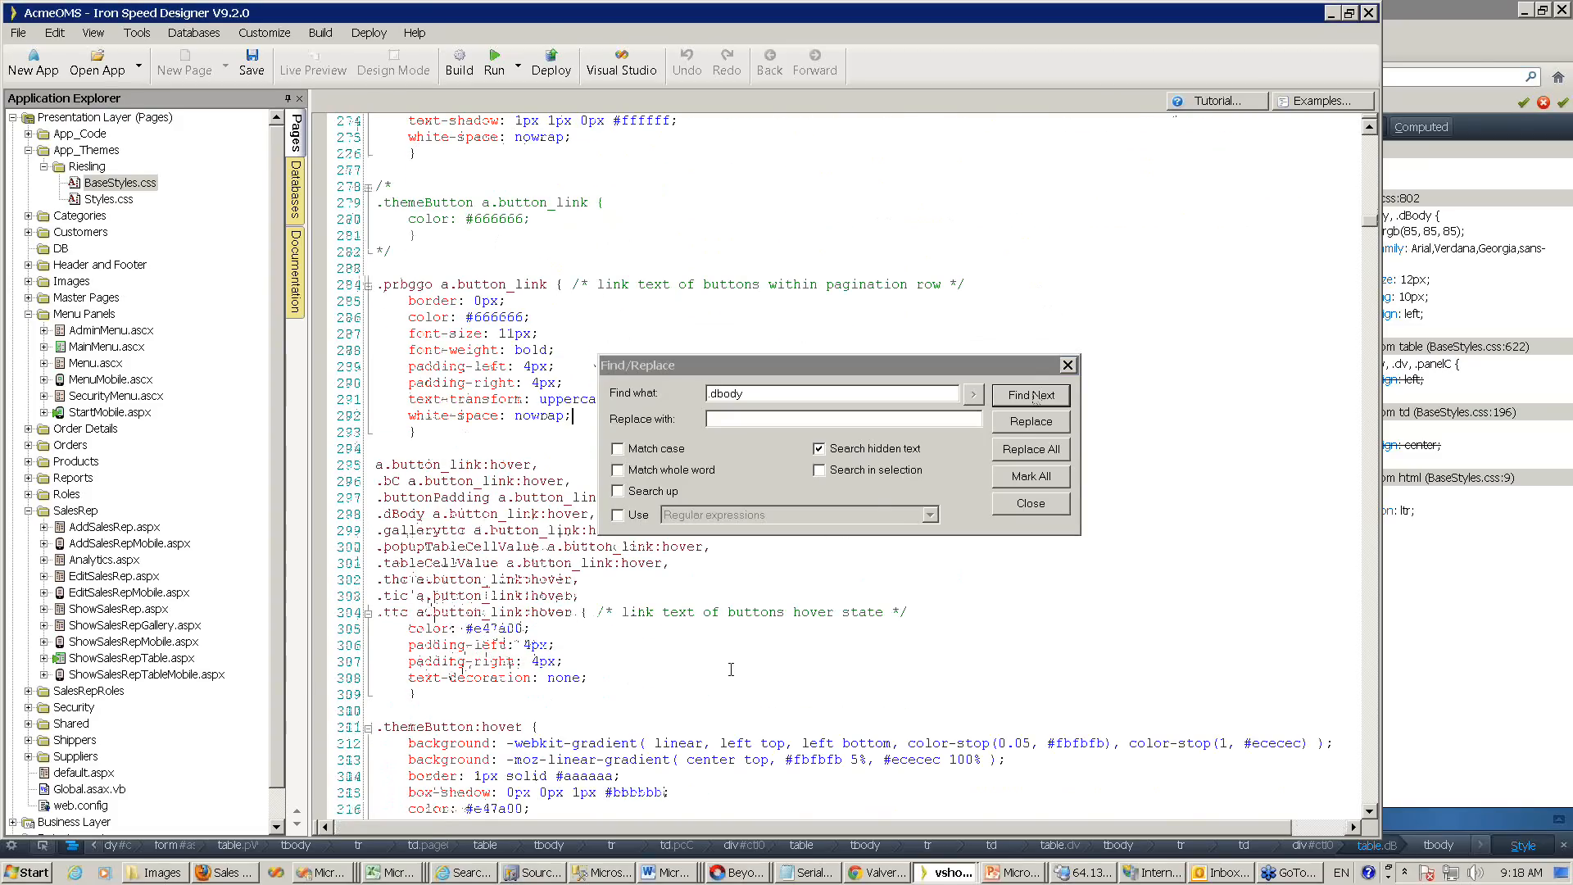
click(1067, 365)
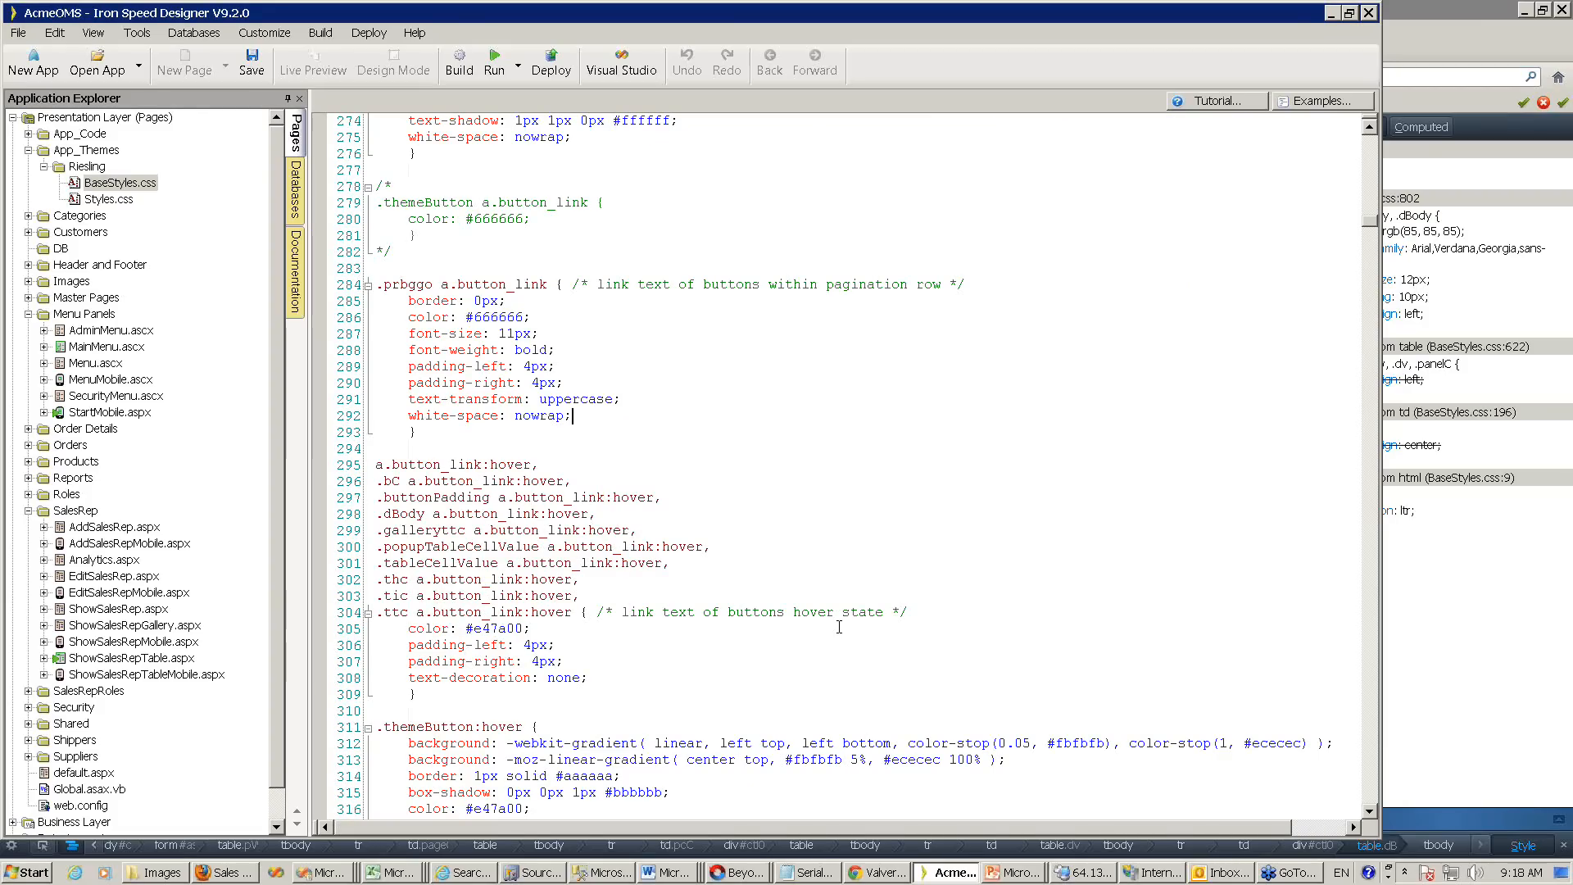
drag(539, 513, 588, 513)
- Find the .dialog_body, .dBody rule for the panel content container, view its declarations and close the search
key(ctrl+f)
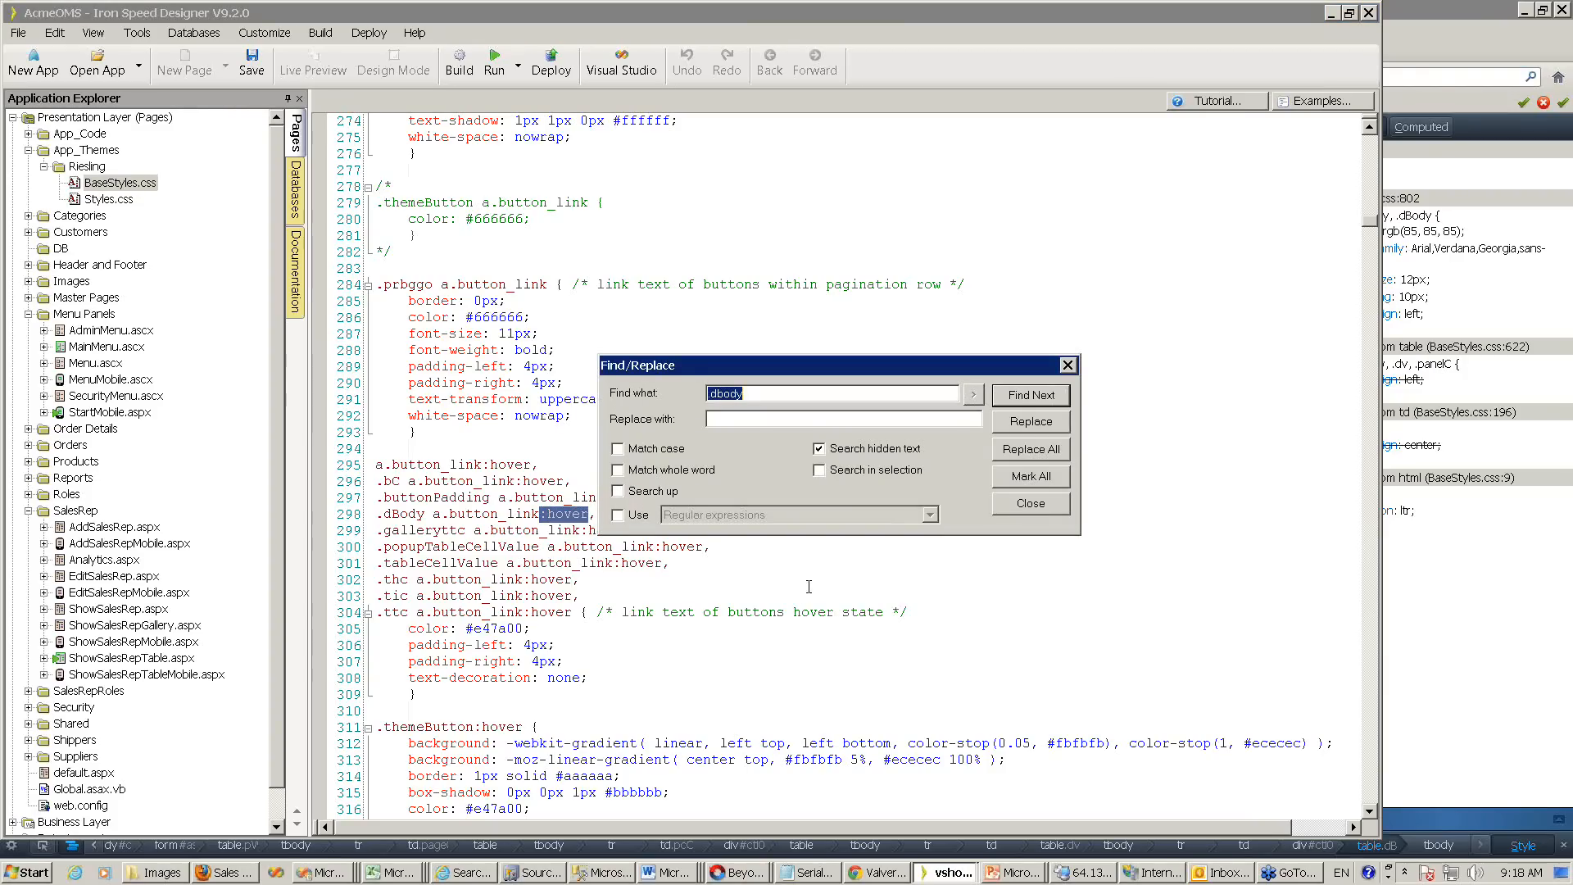
click(1060, 399)
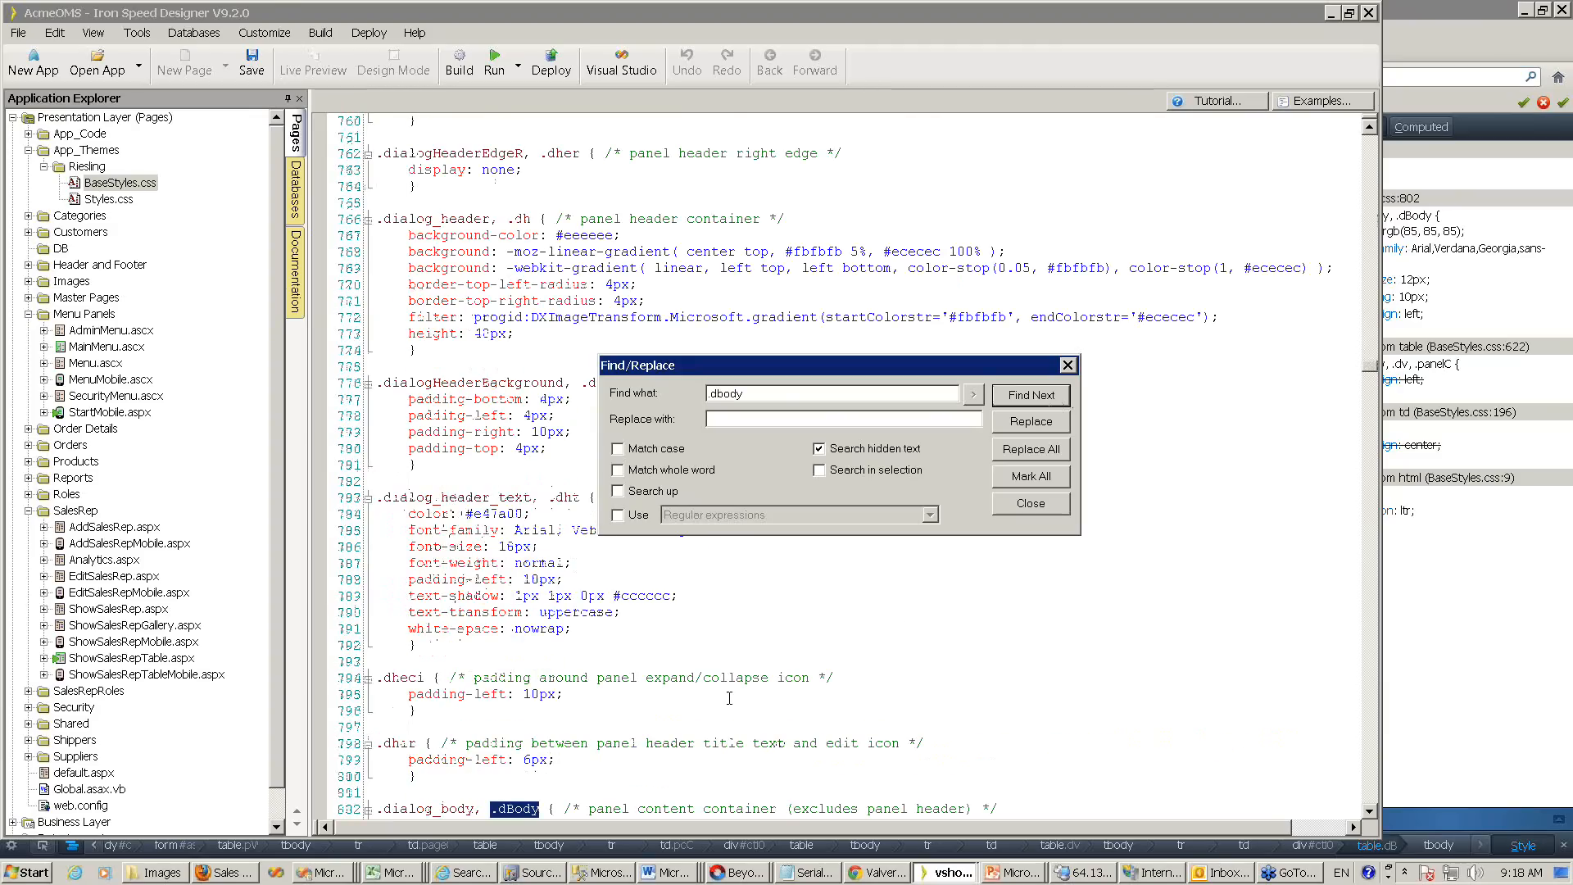
click(375, 792)
scroll(611, 790, down, 2)
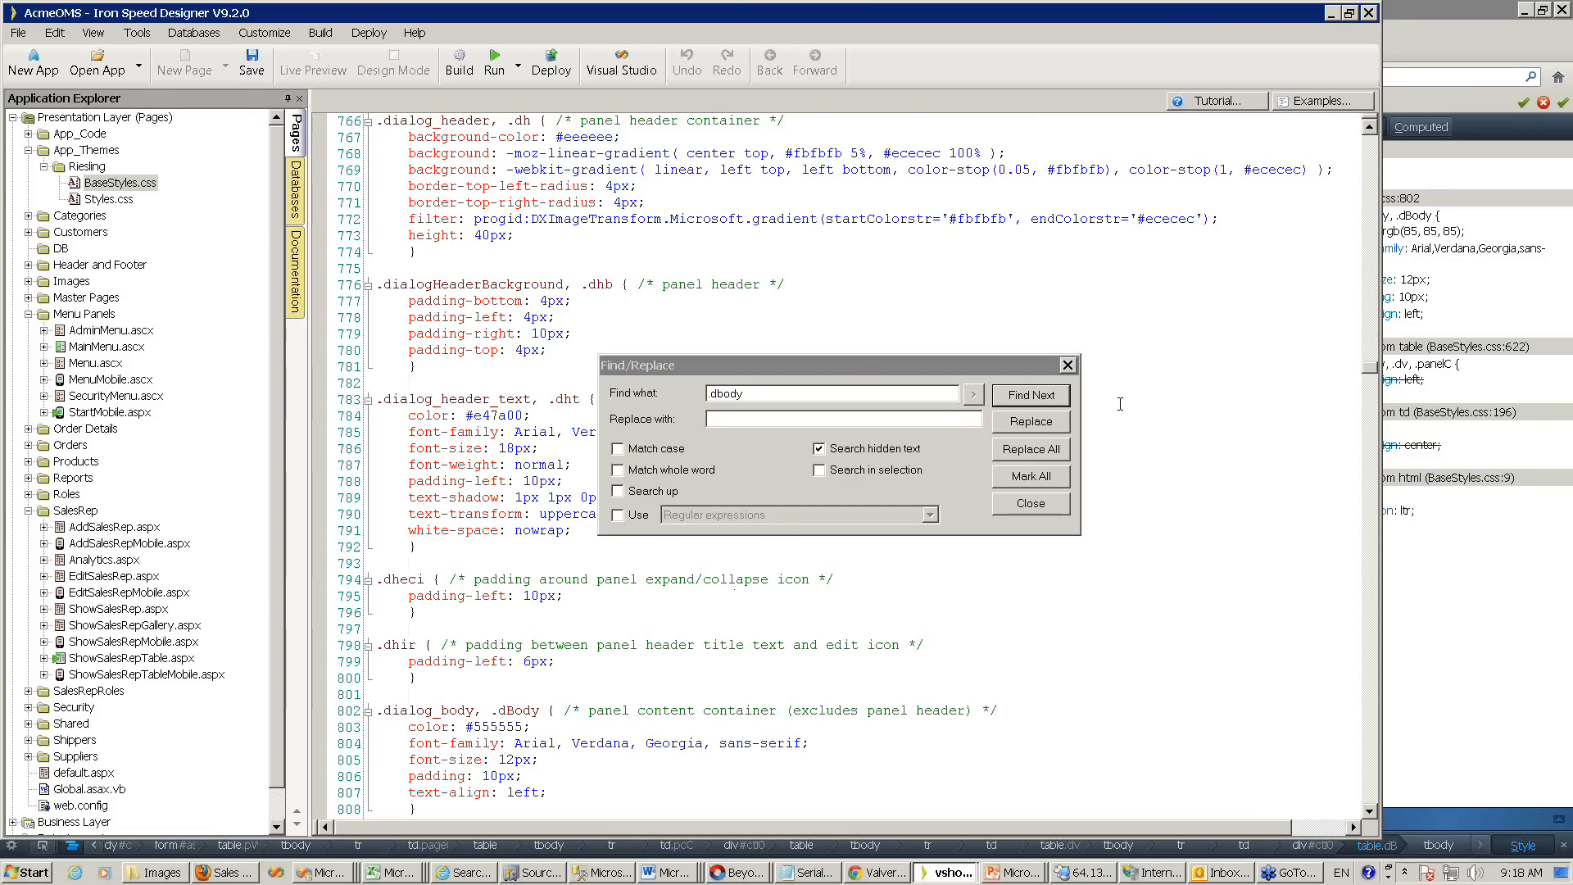
click(1068, 364)
- Open the Application Generation Options and expand the Common Page Options, Web Page Options and Reports groups under New Page and Charts Options
click(137, 33)
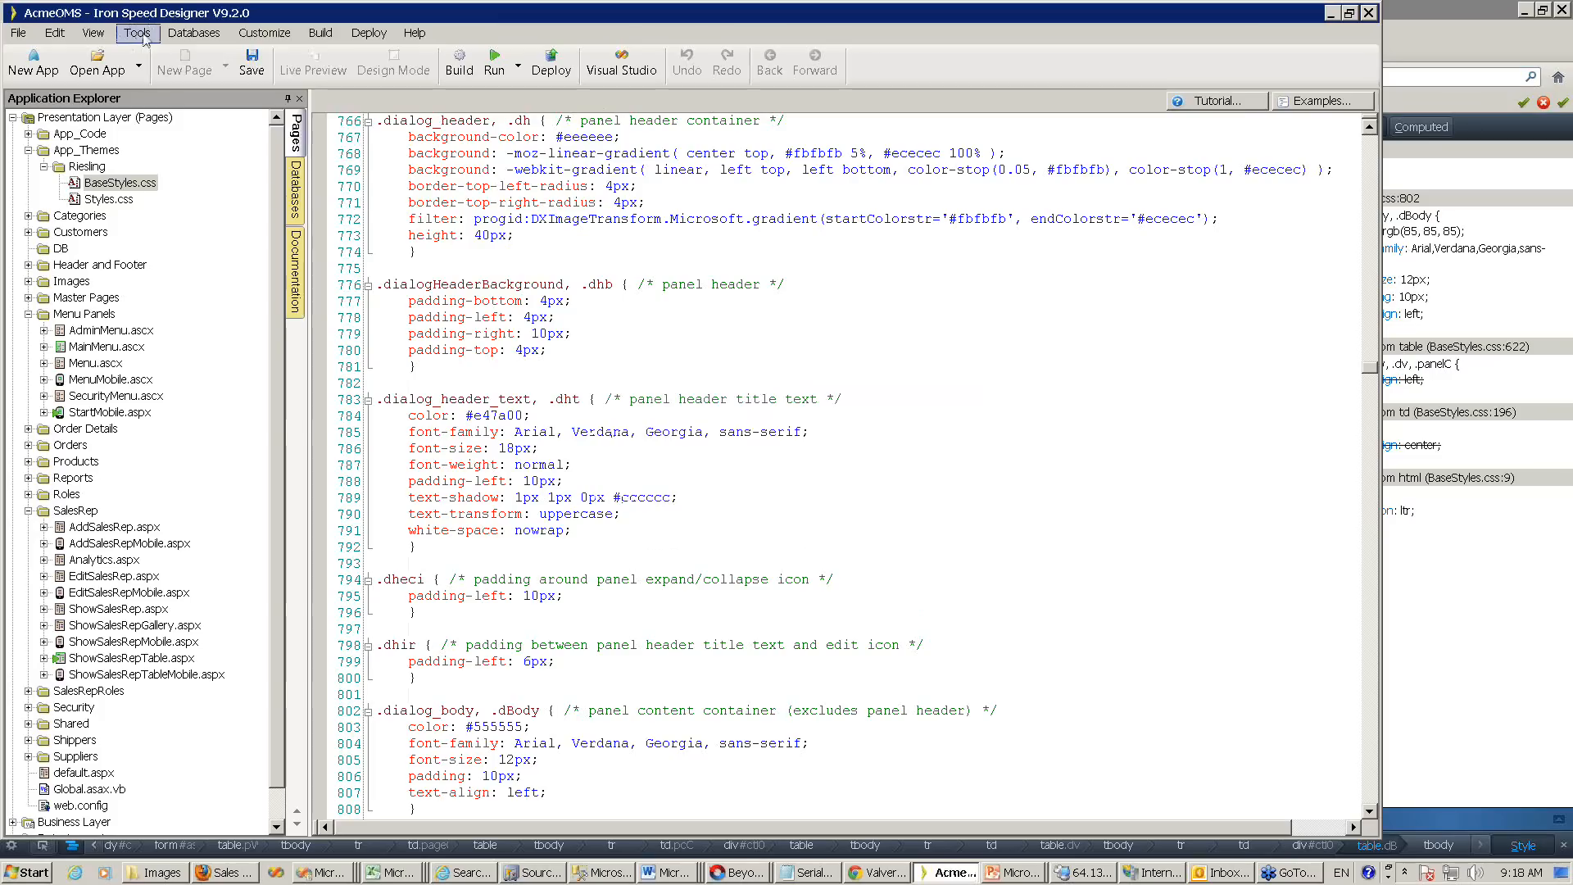
click(185, 76)
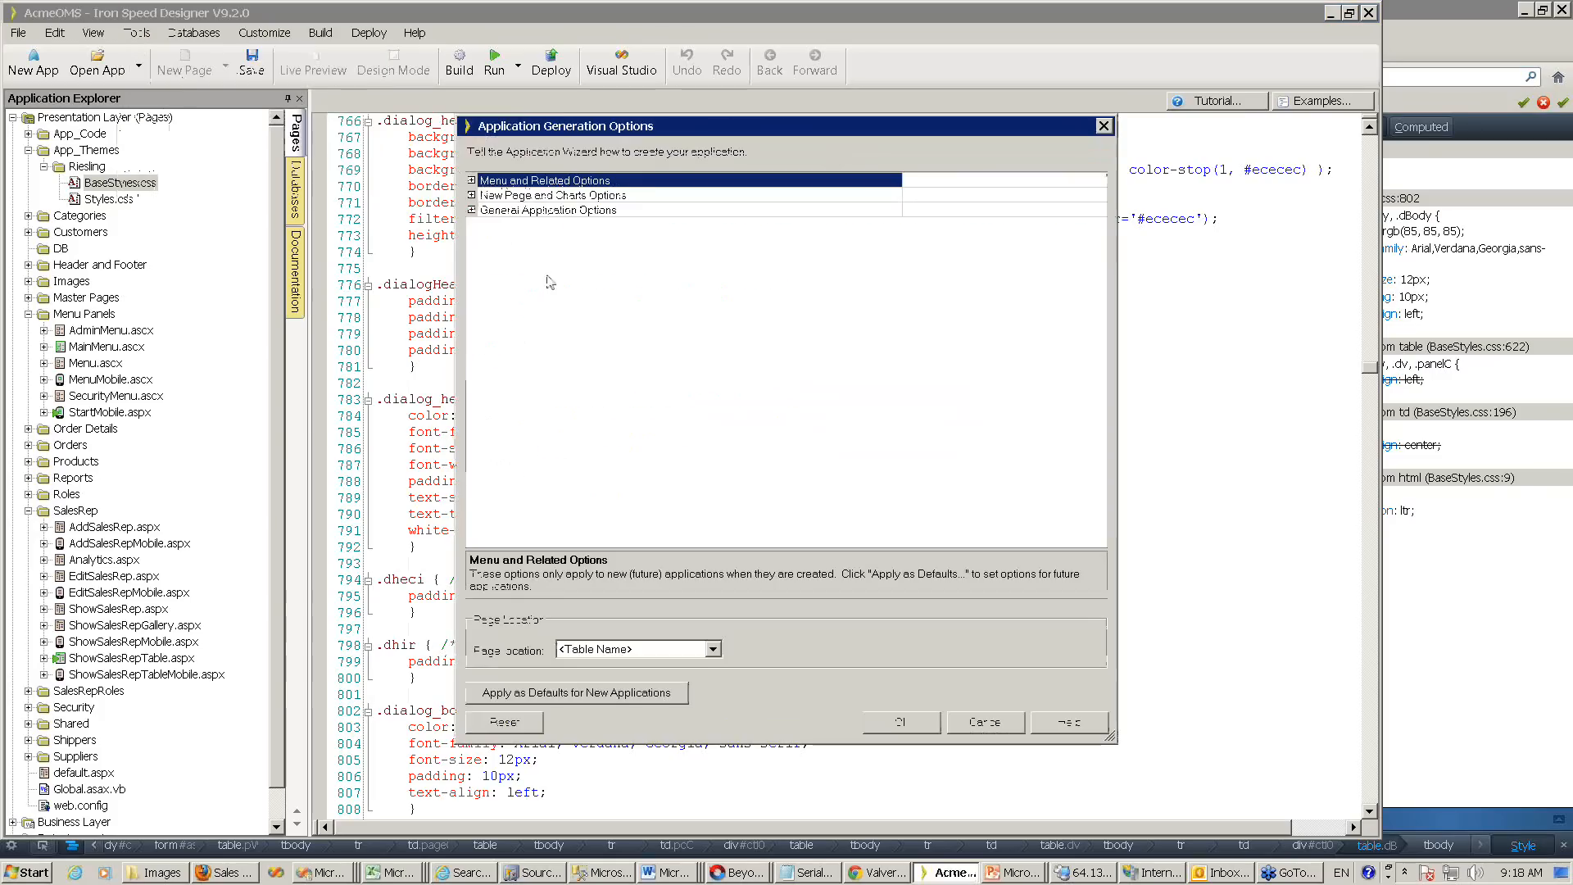
click(471, 196)
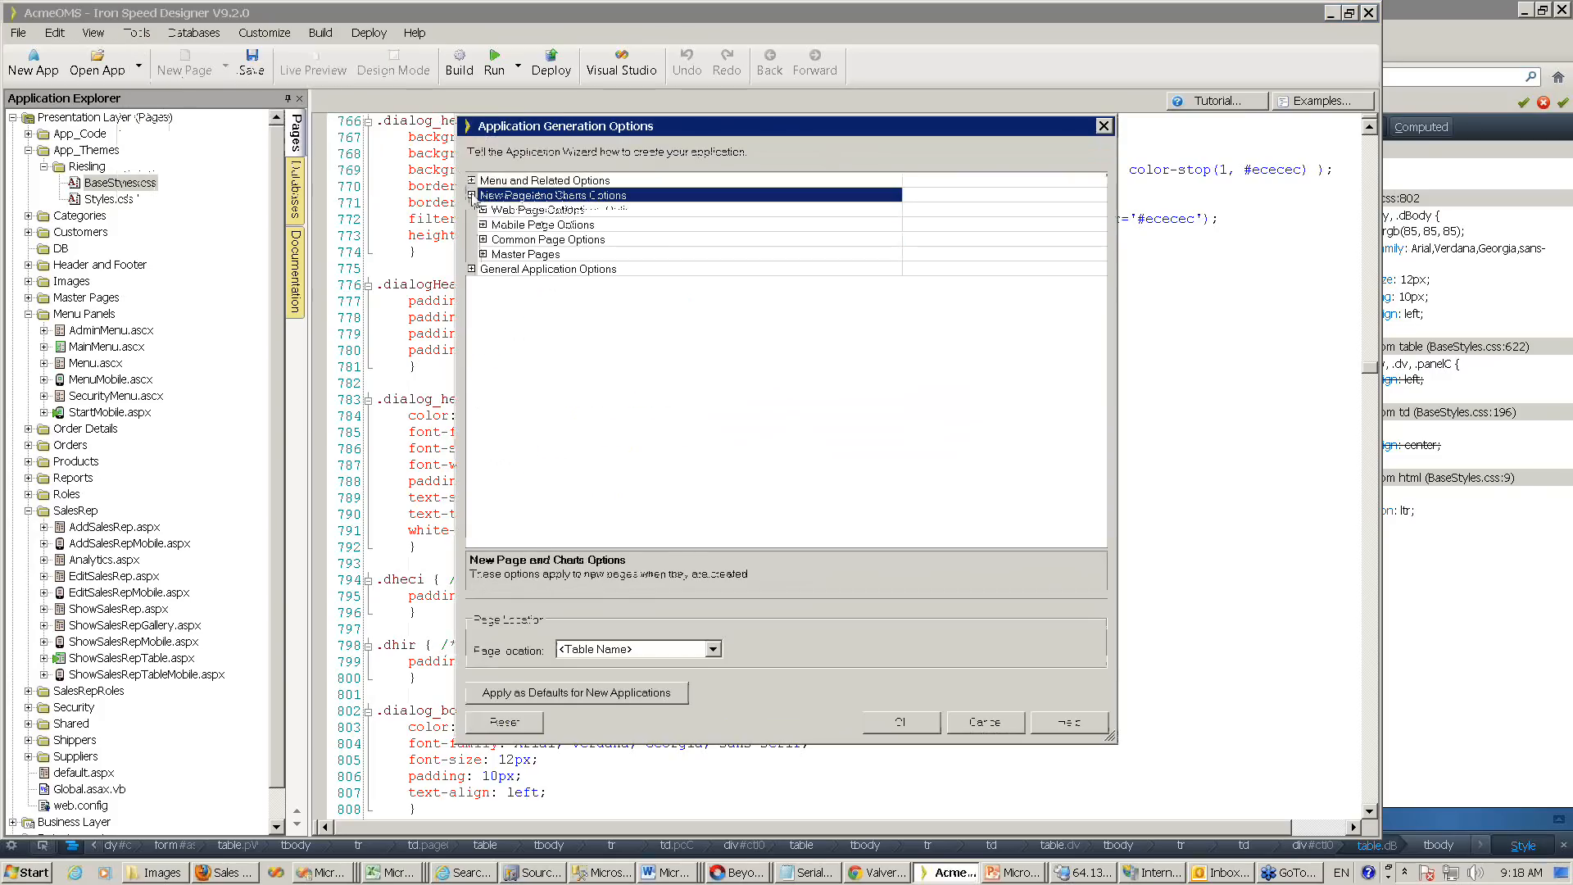
click(483, 239)
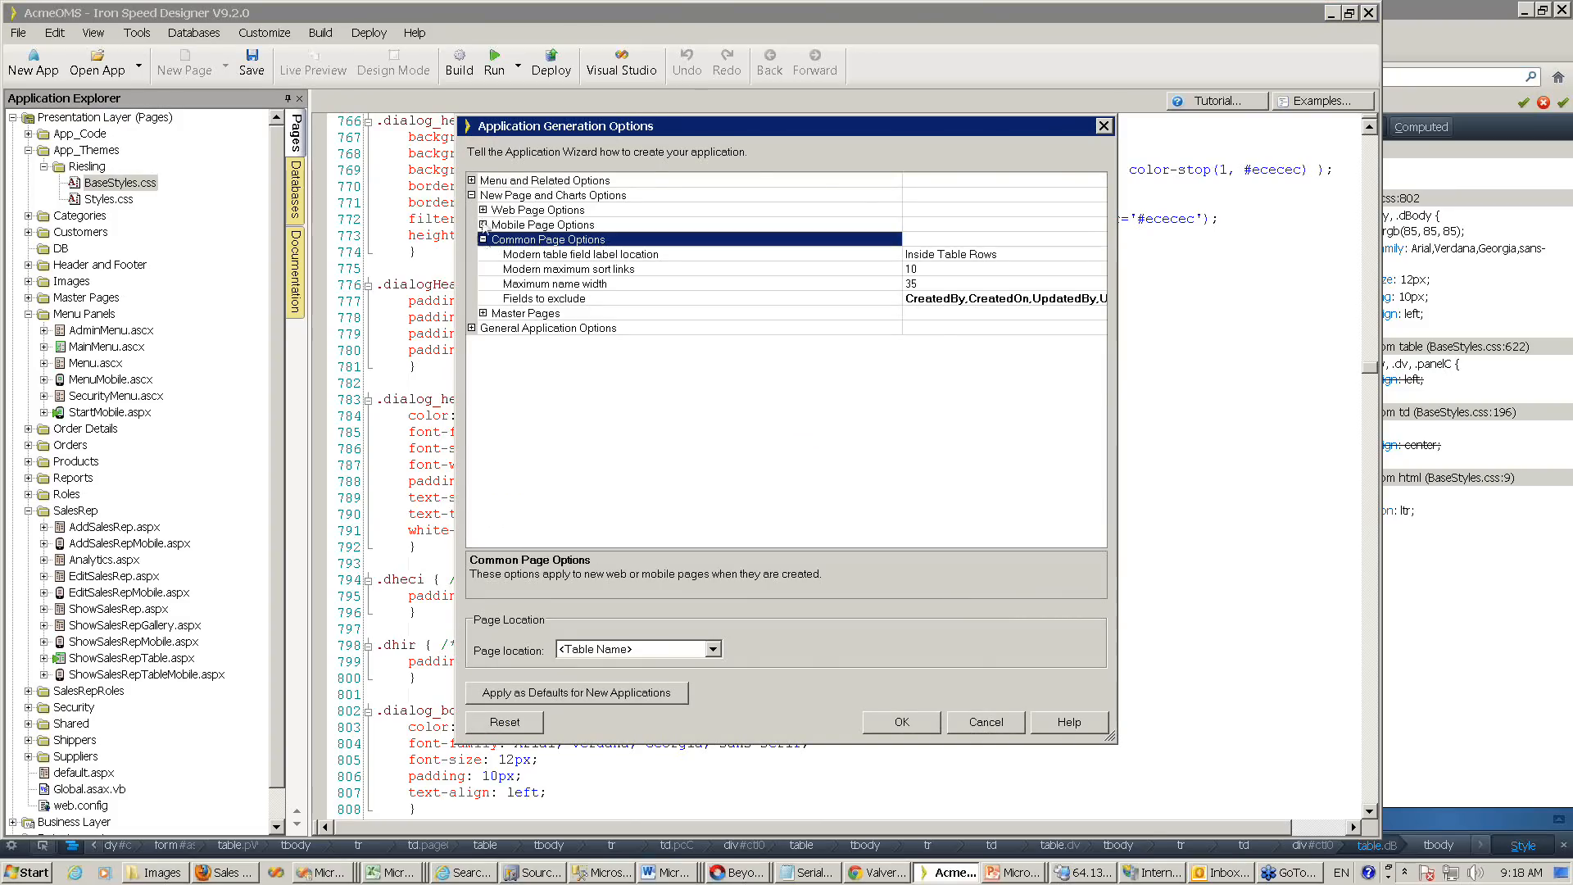
click(484, 211)
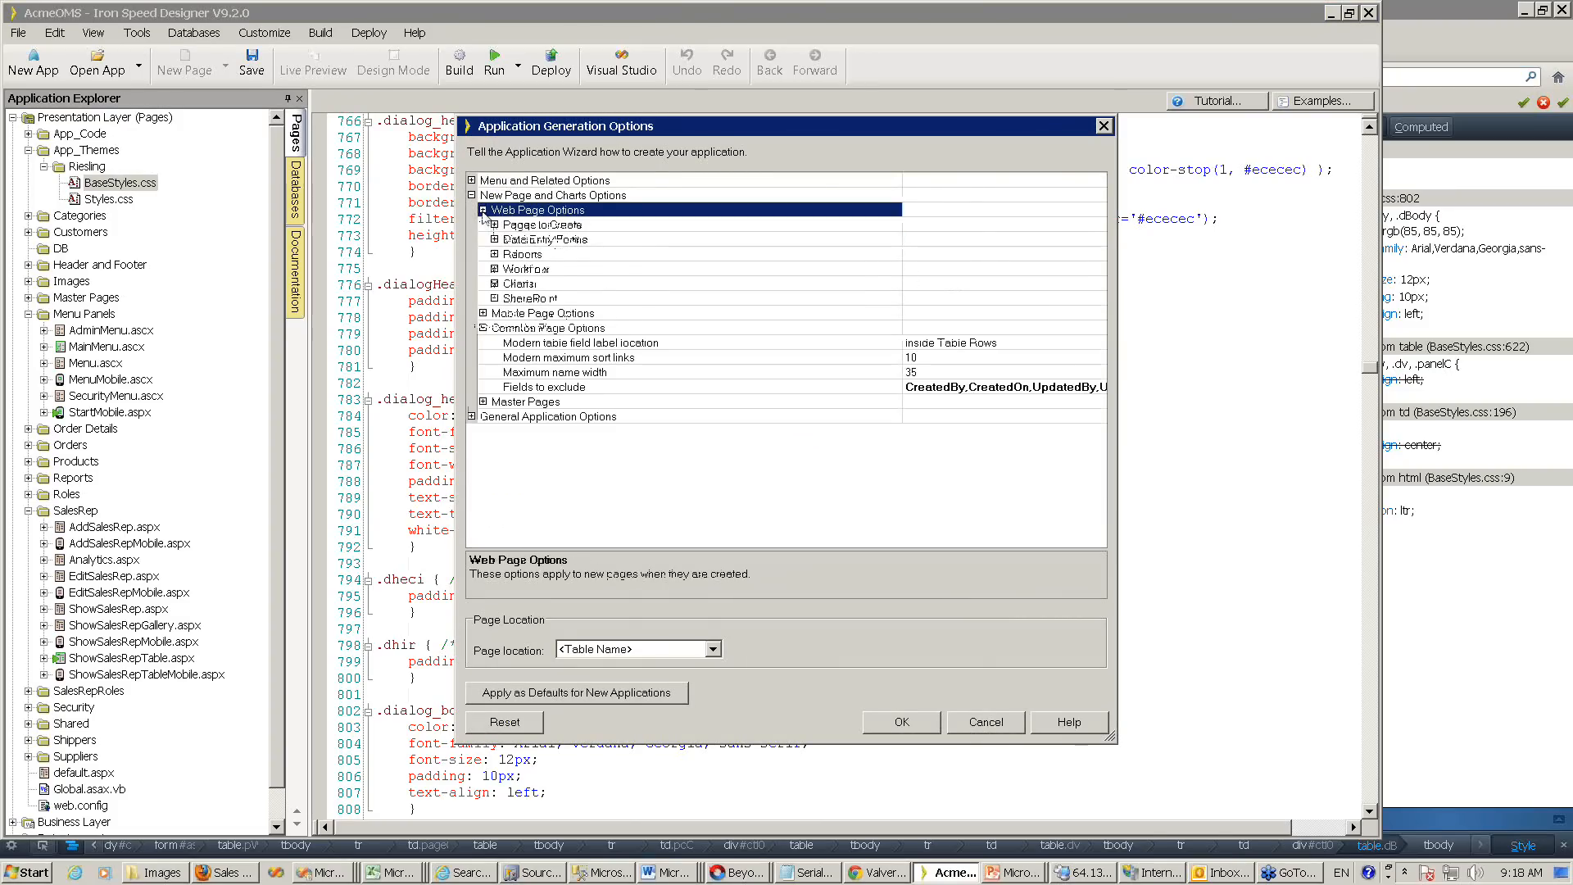
click(495, 254)
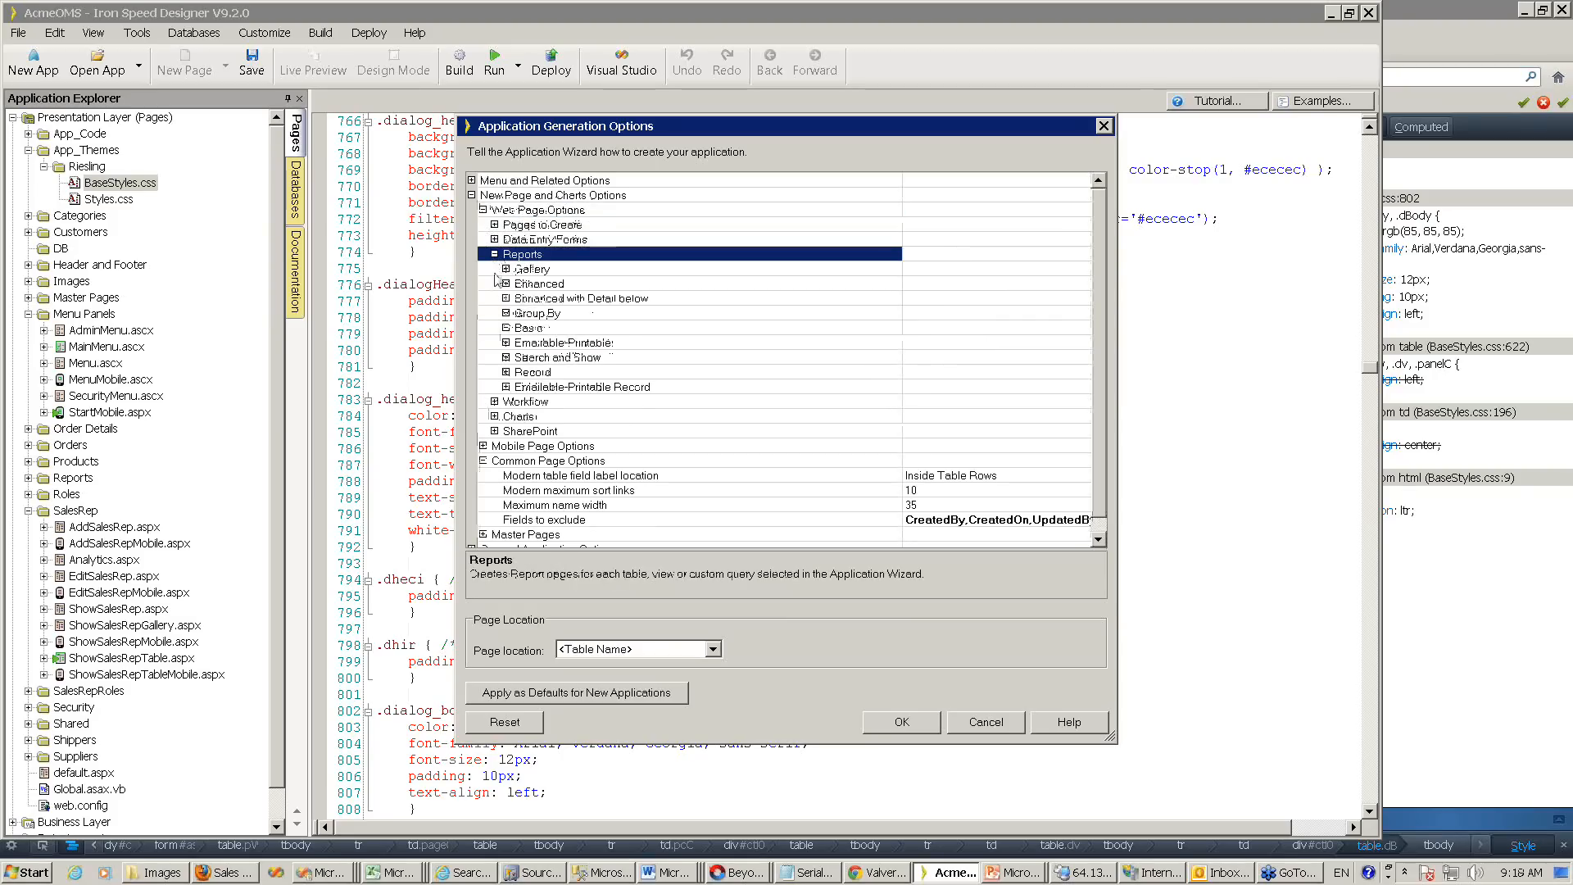
- Expand the Group By report's Page Options and Outer Table Panel settings, and open the Modern table panel layout value for editing
click(506, 314)
click(518, 328)
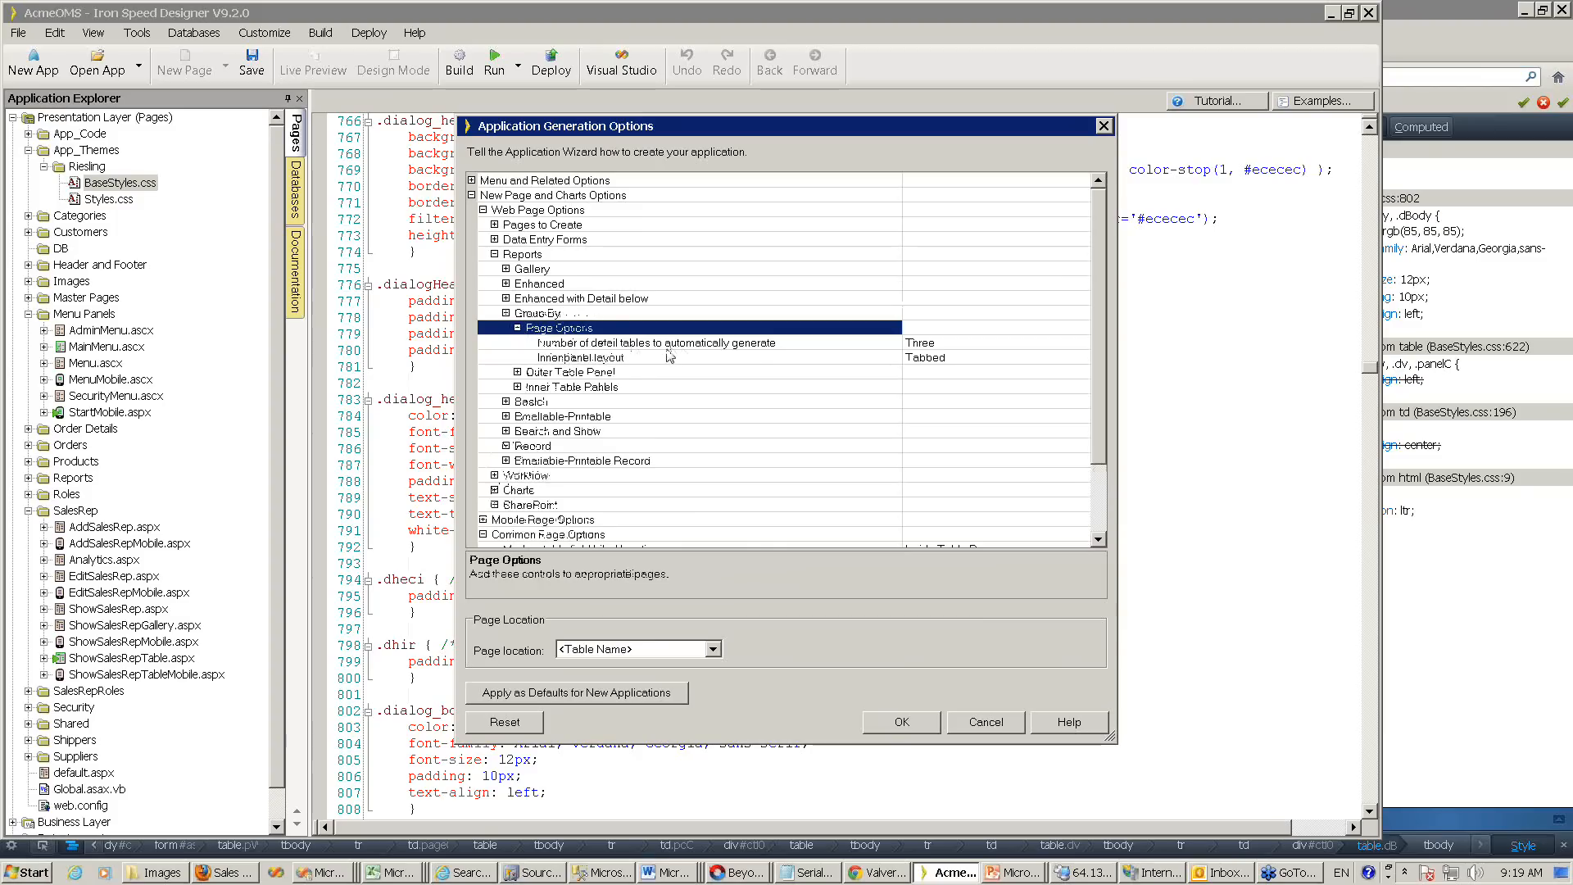
click(519, 375)
click(517, 372)
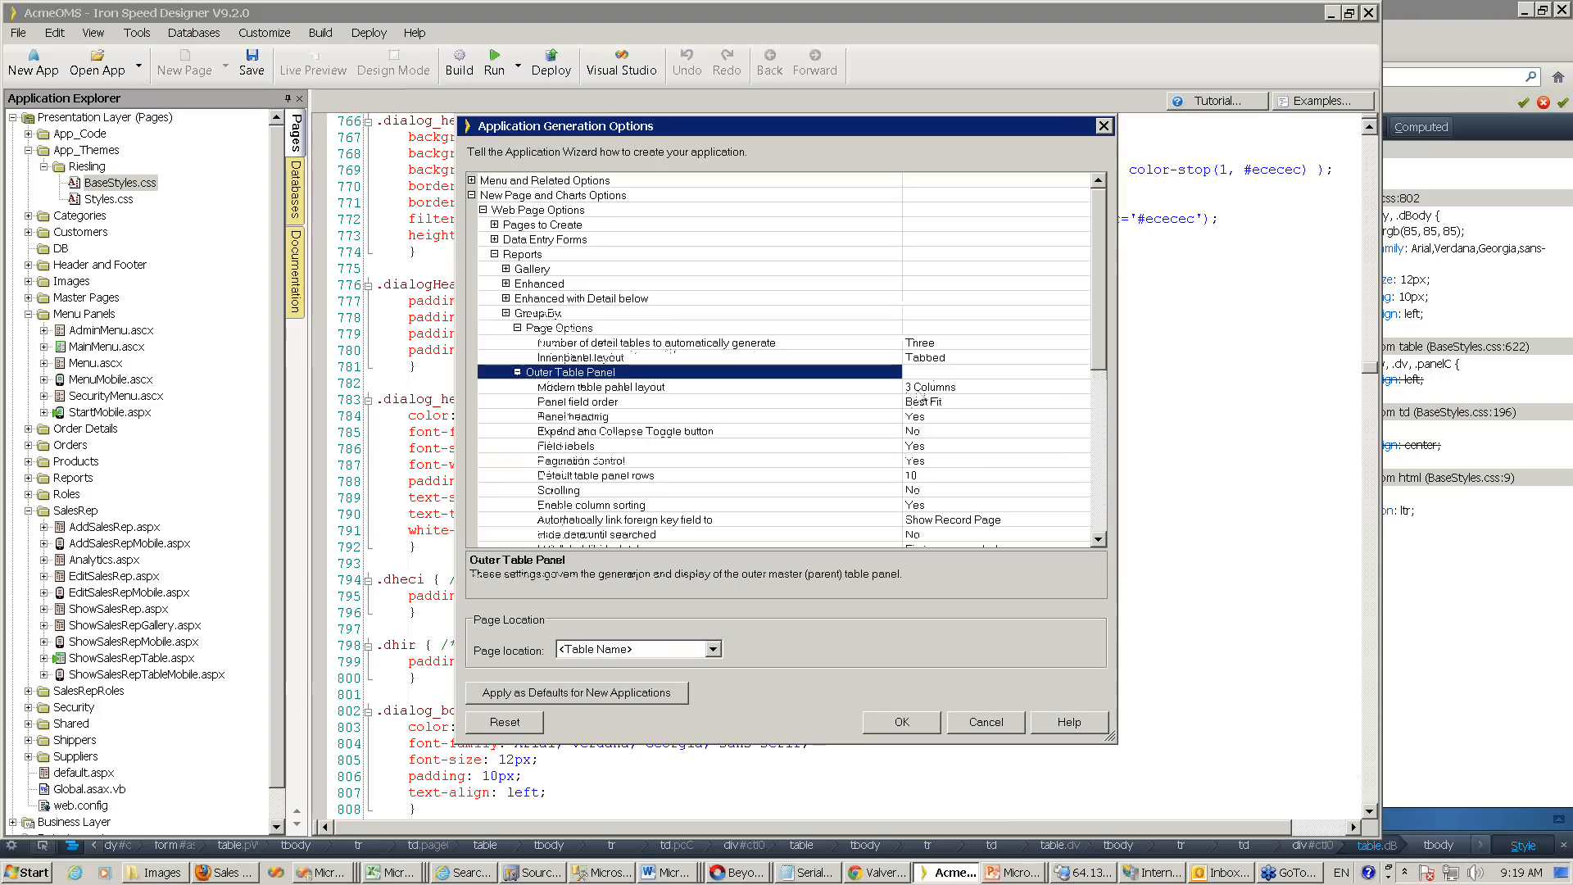
click(950, 389)
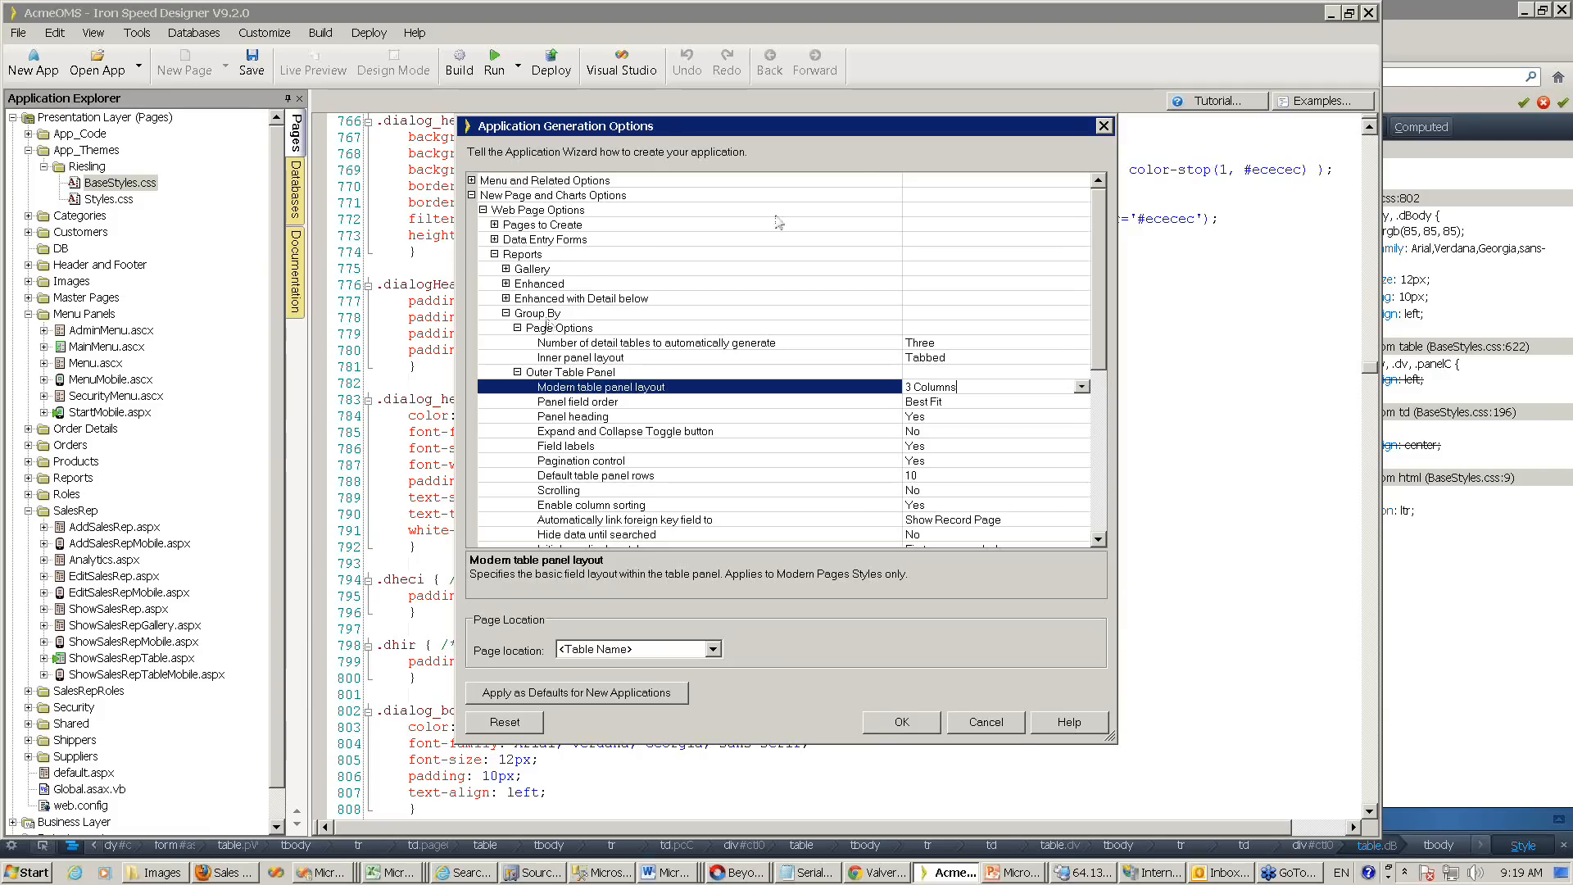
- Dismiss the generation options, open the Menu.ascx configuration, expand Sales Representative and view the Add Sales Representative item's properties
click(977, 726)
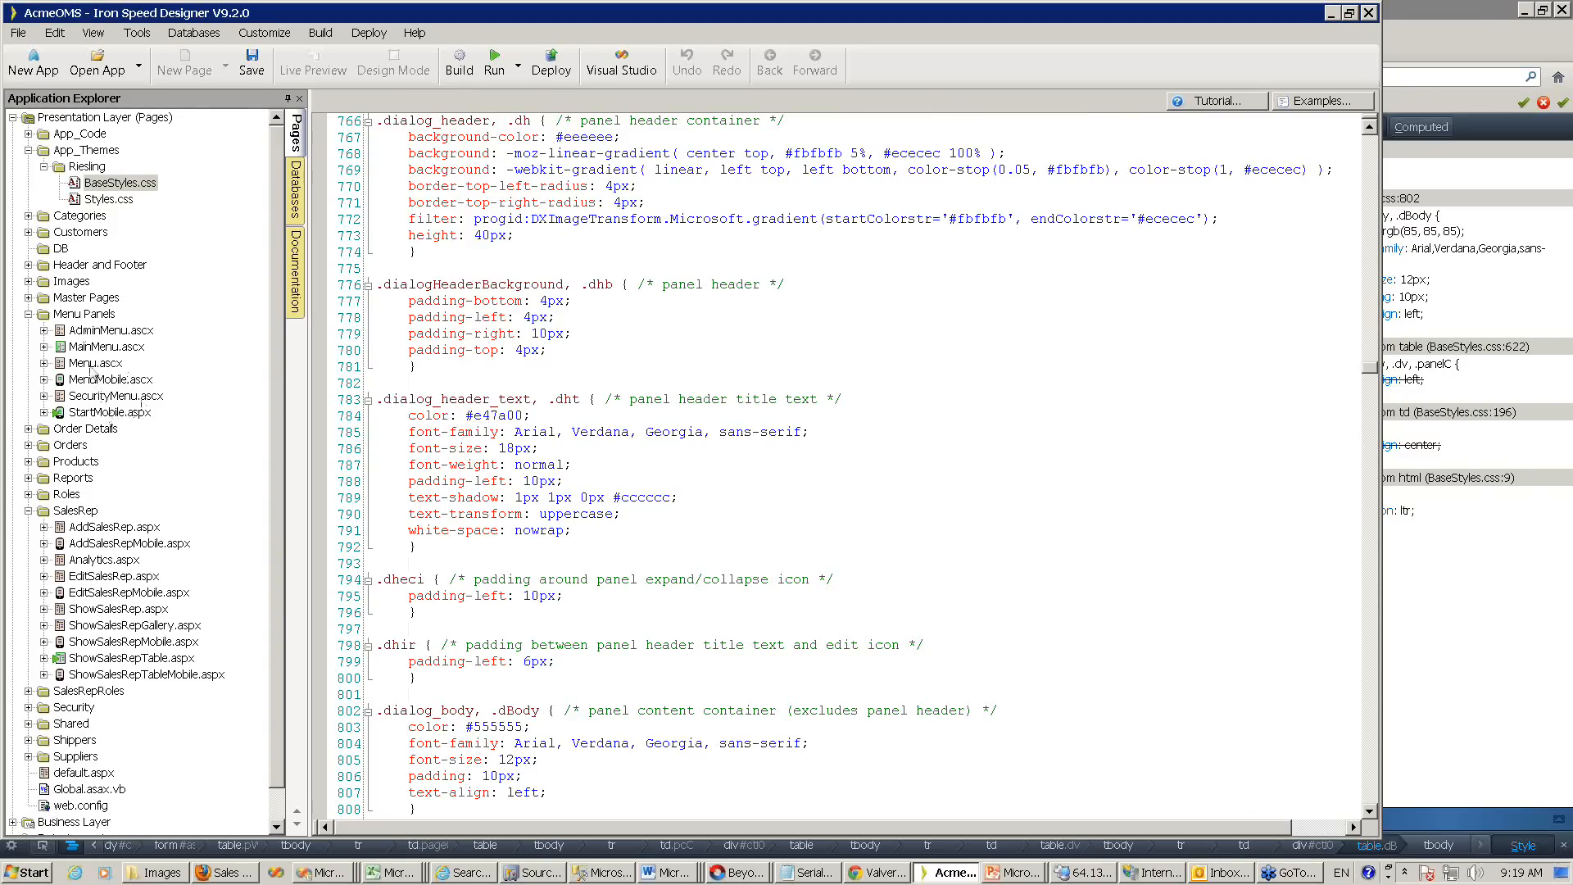
click(91, 366)
right_click(91, 368)
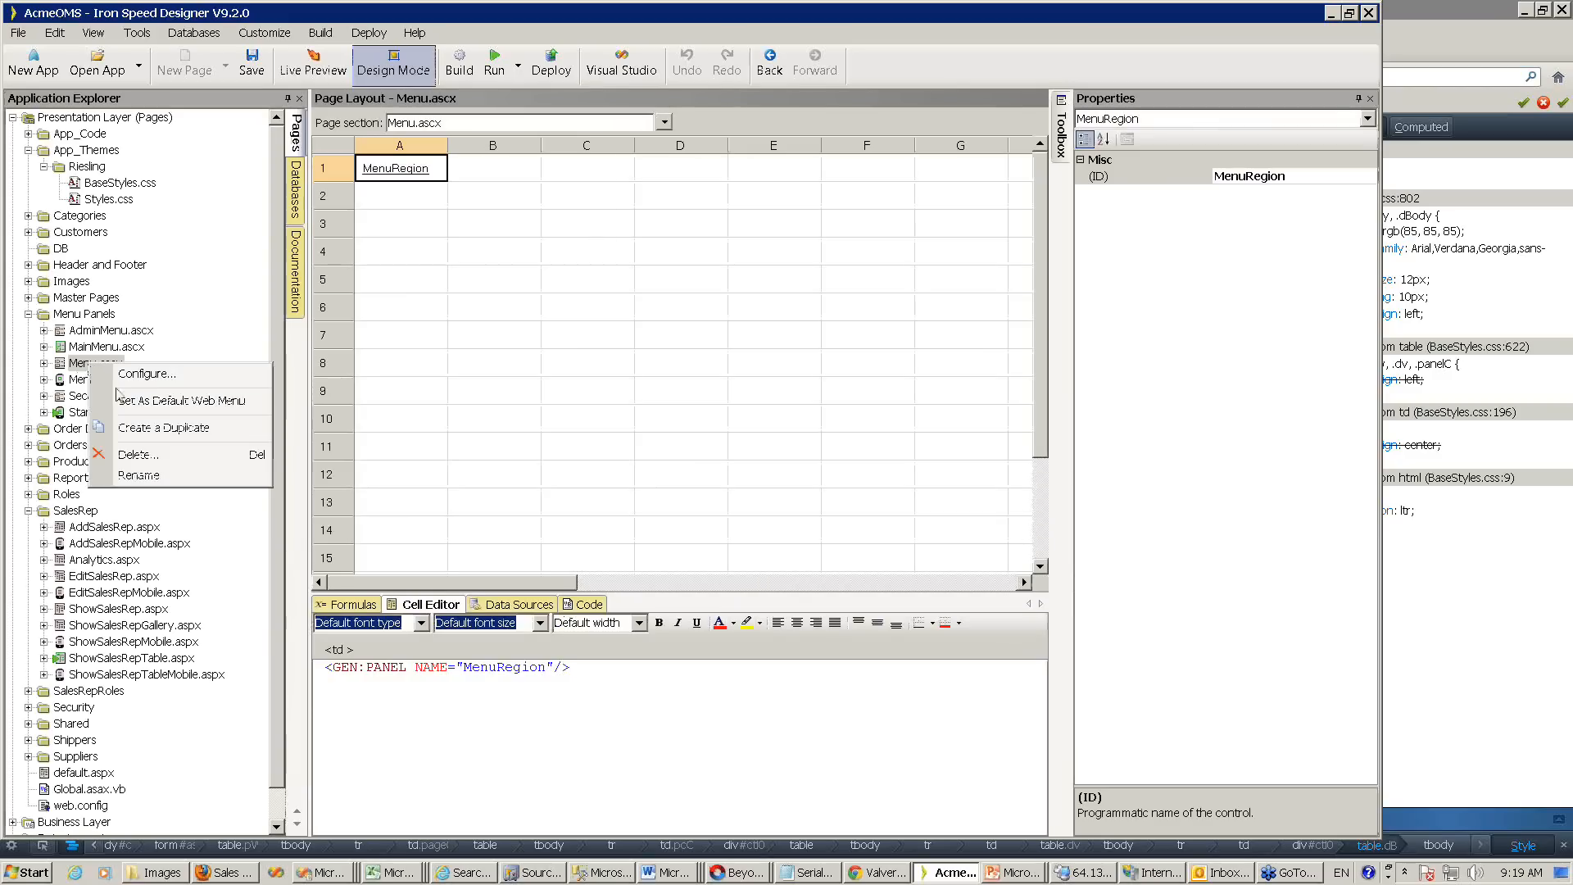
click(146, 373)
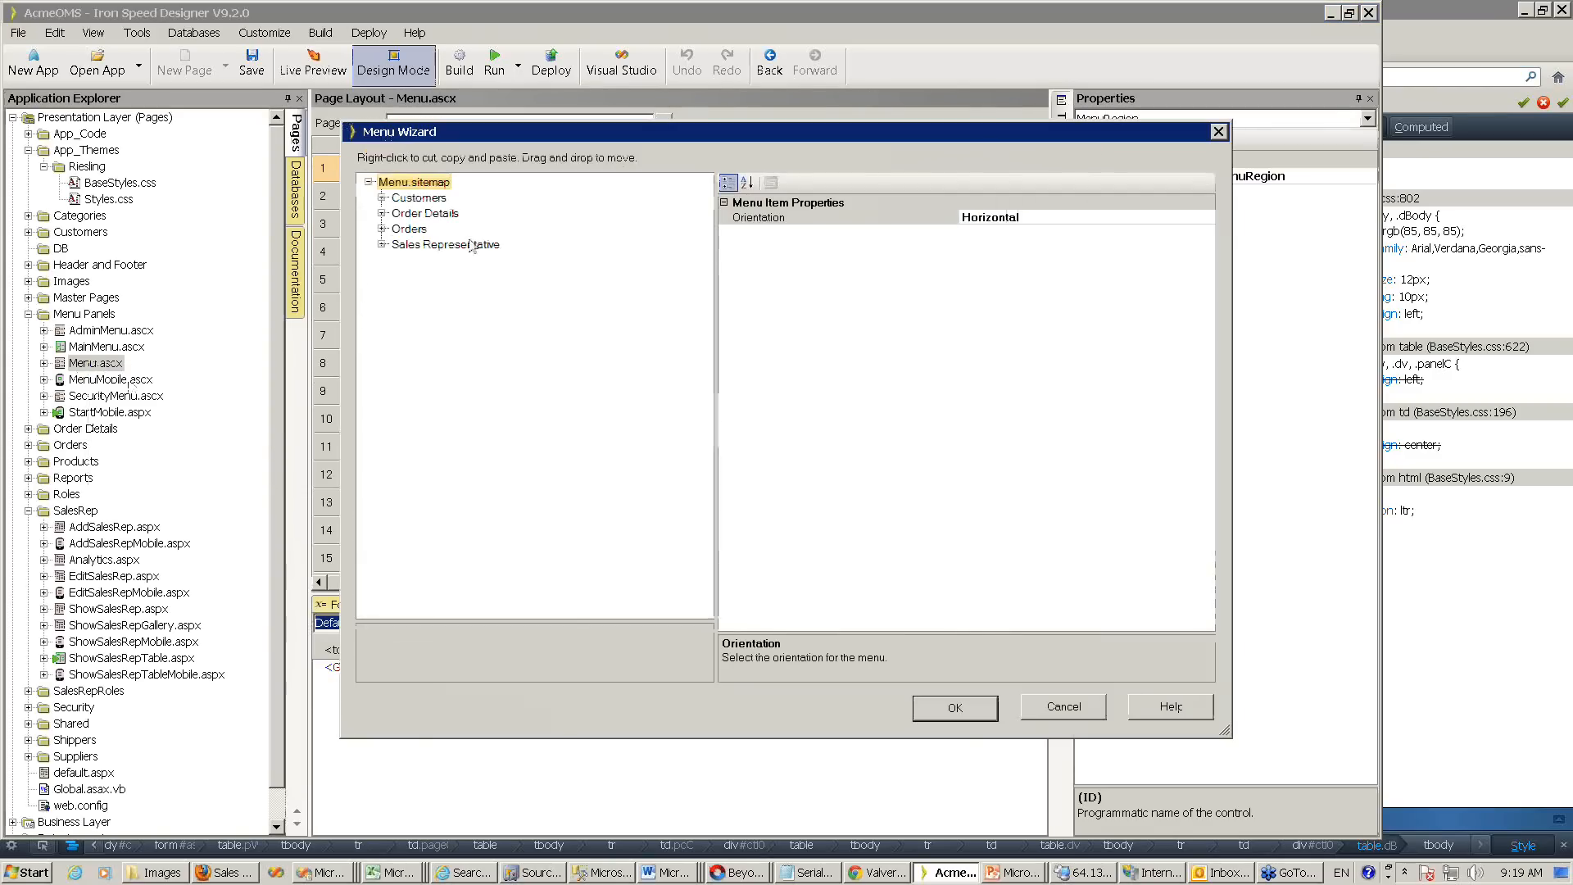
click(381, 245)
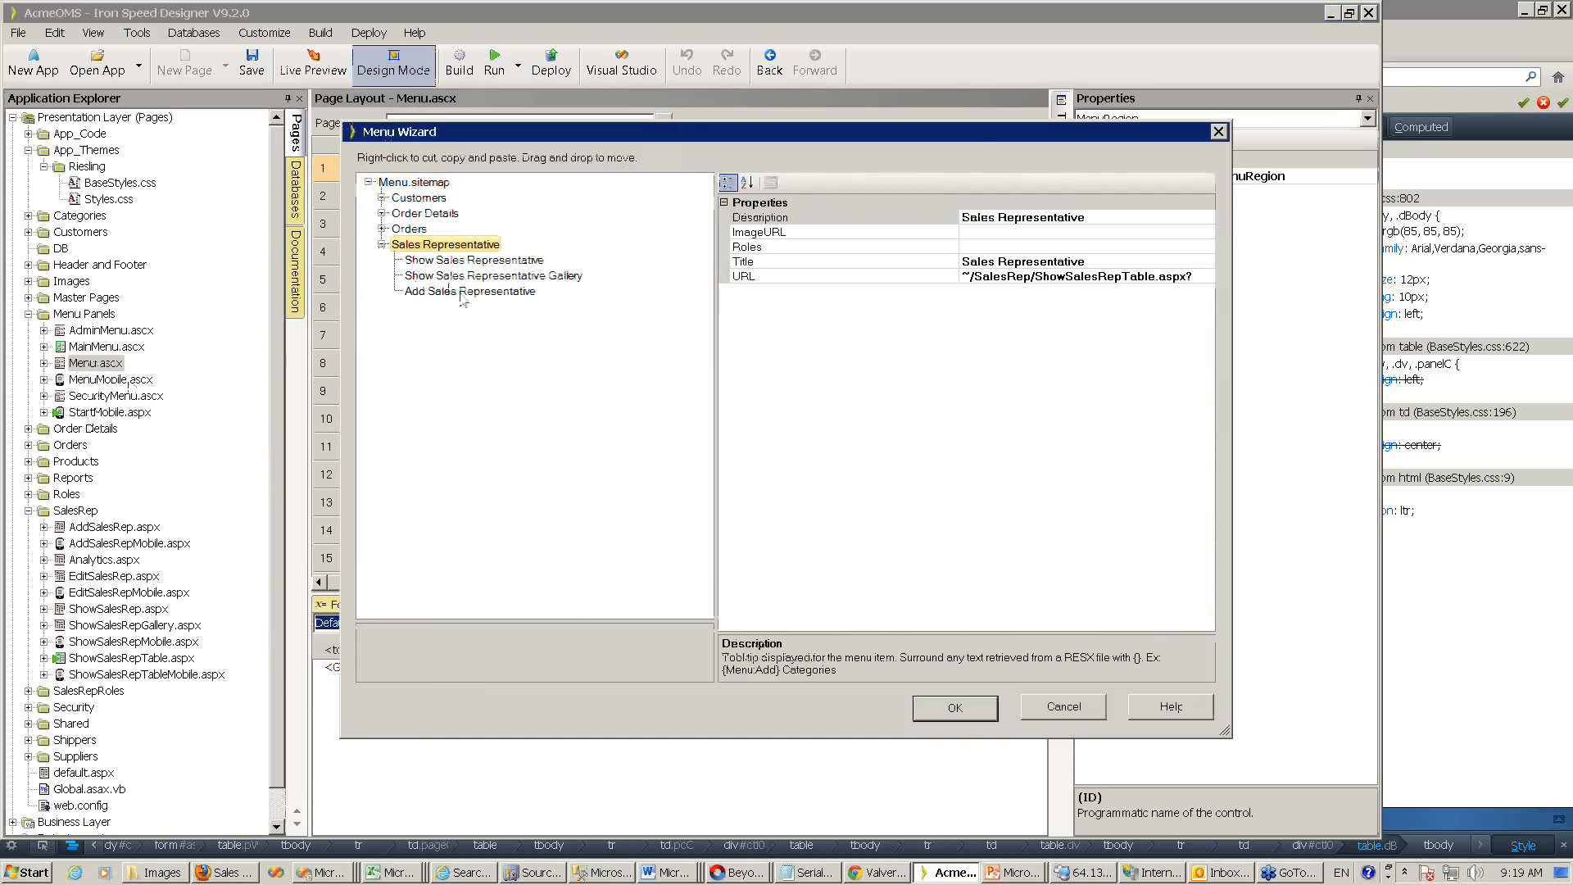
click(465, 293)
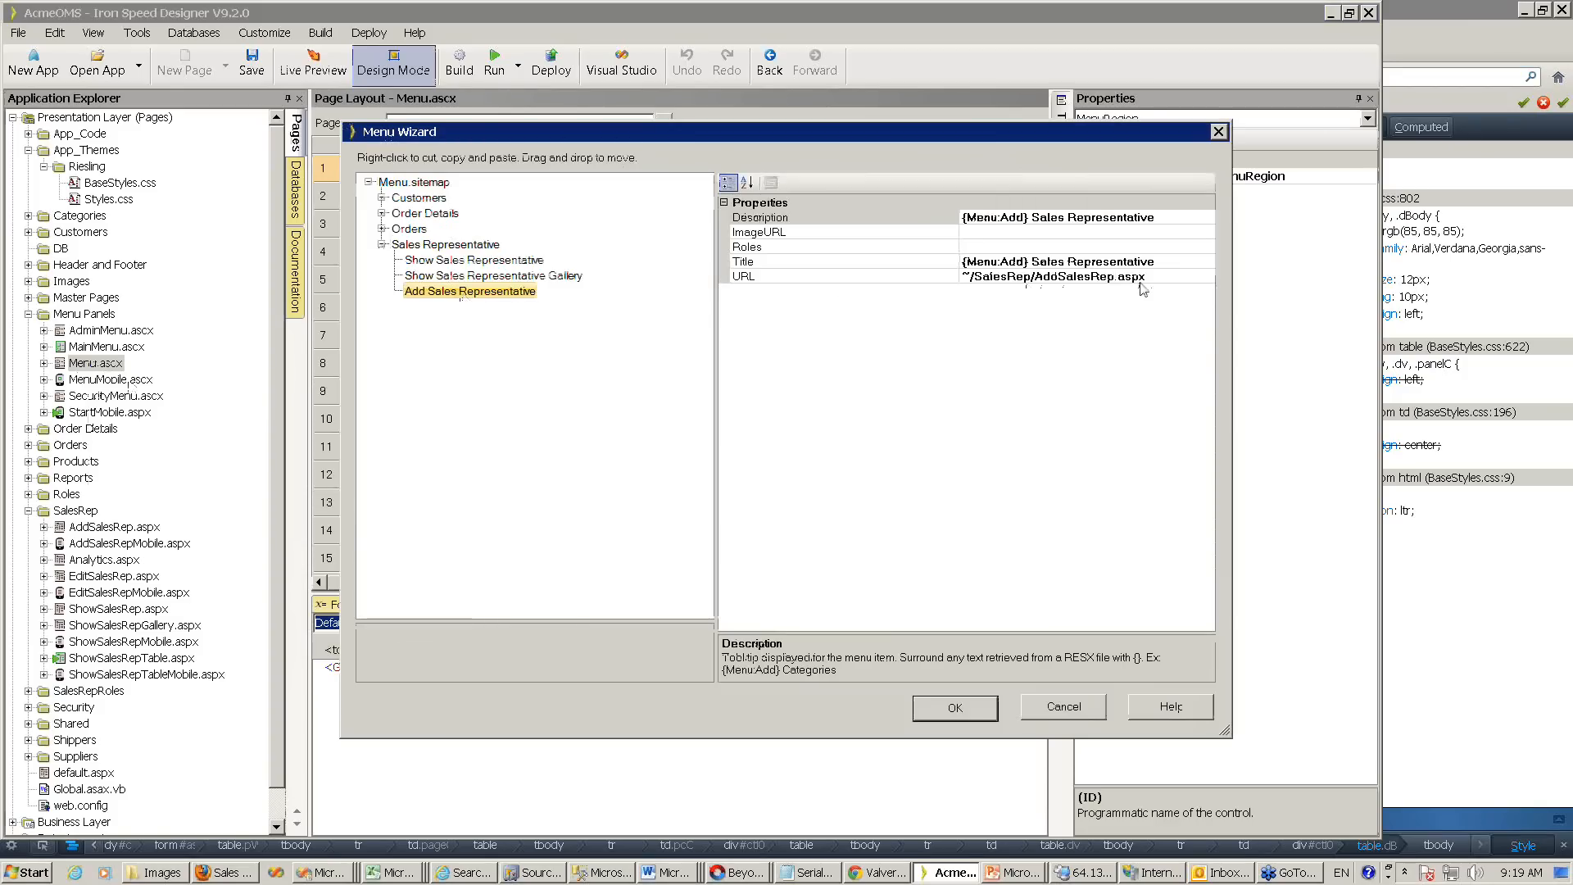
- Switch to Firefox, reload the Sales Representative page, view its Sales Representatives submenu and compare the page with the open Products site
click(236, 873)
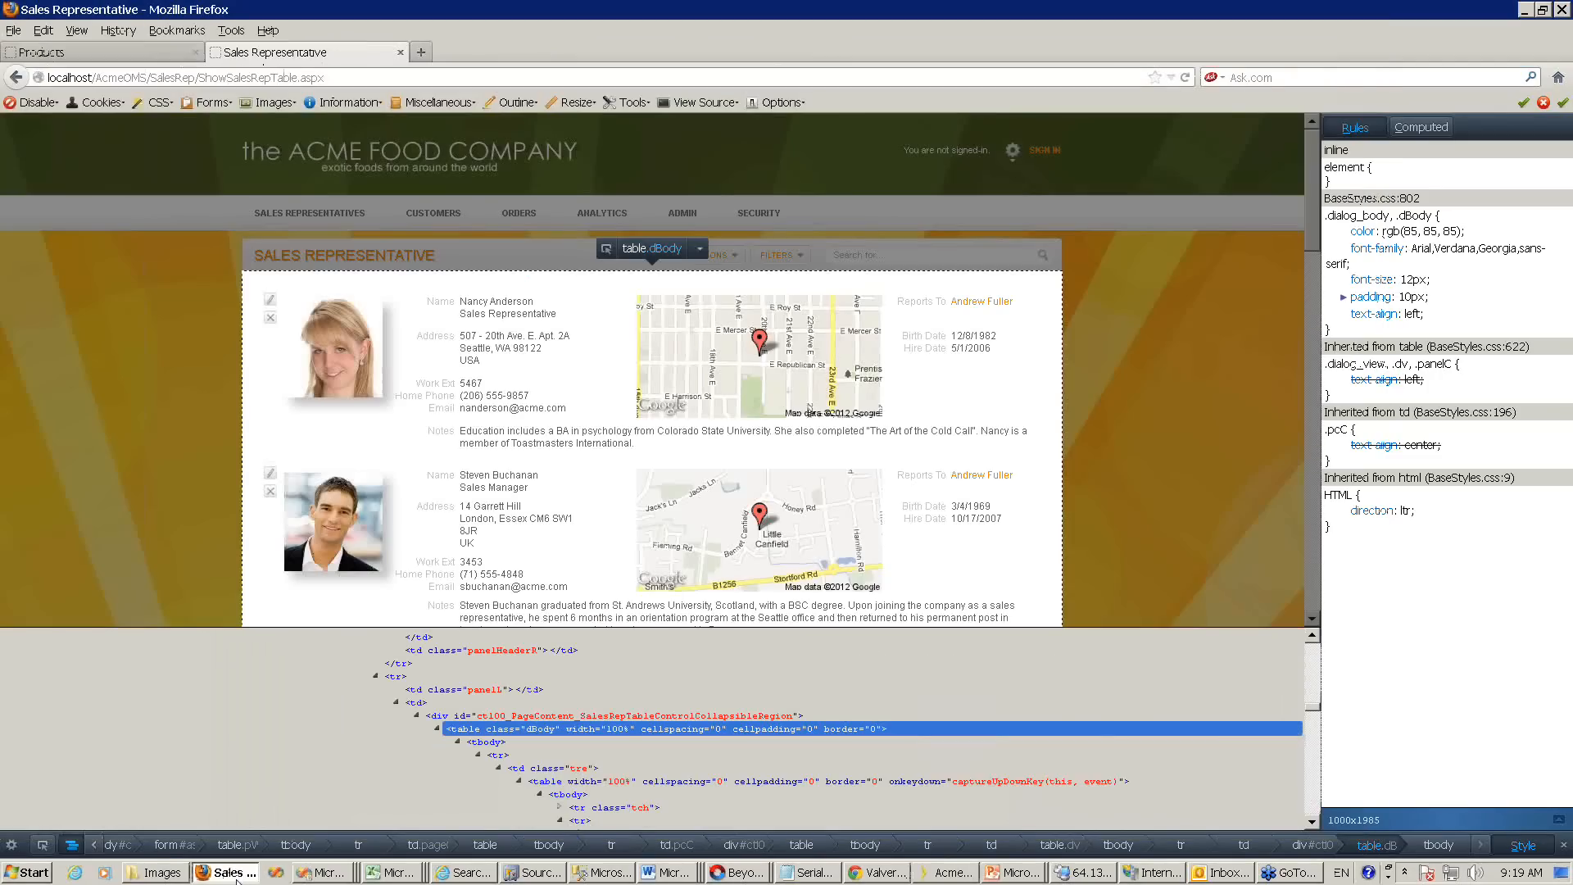
key(F5)
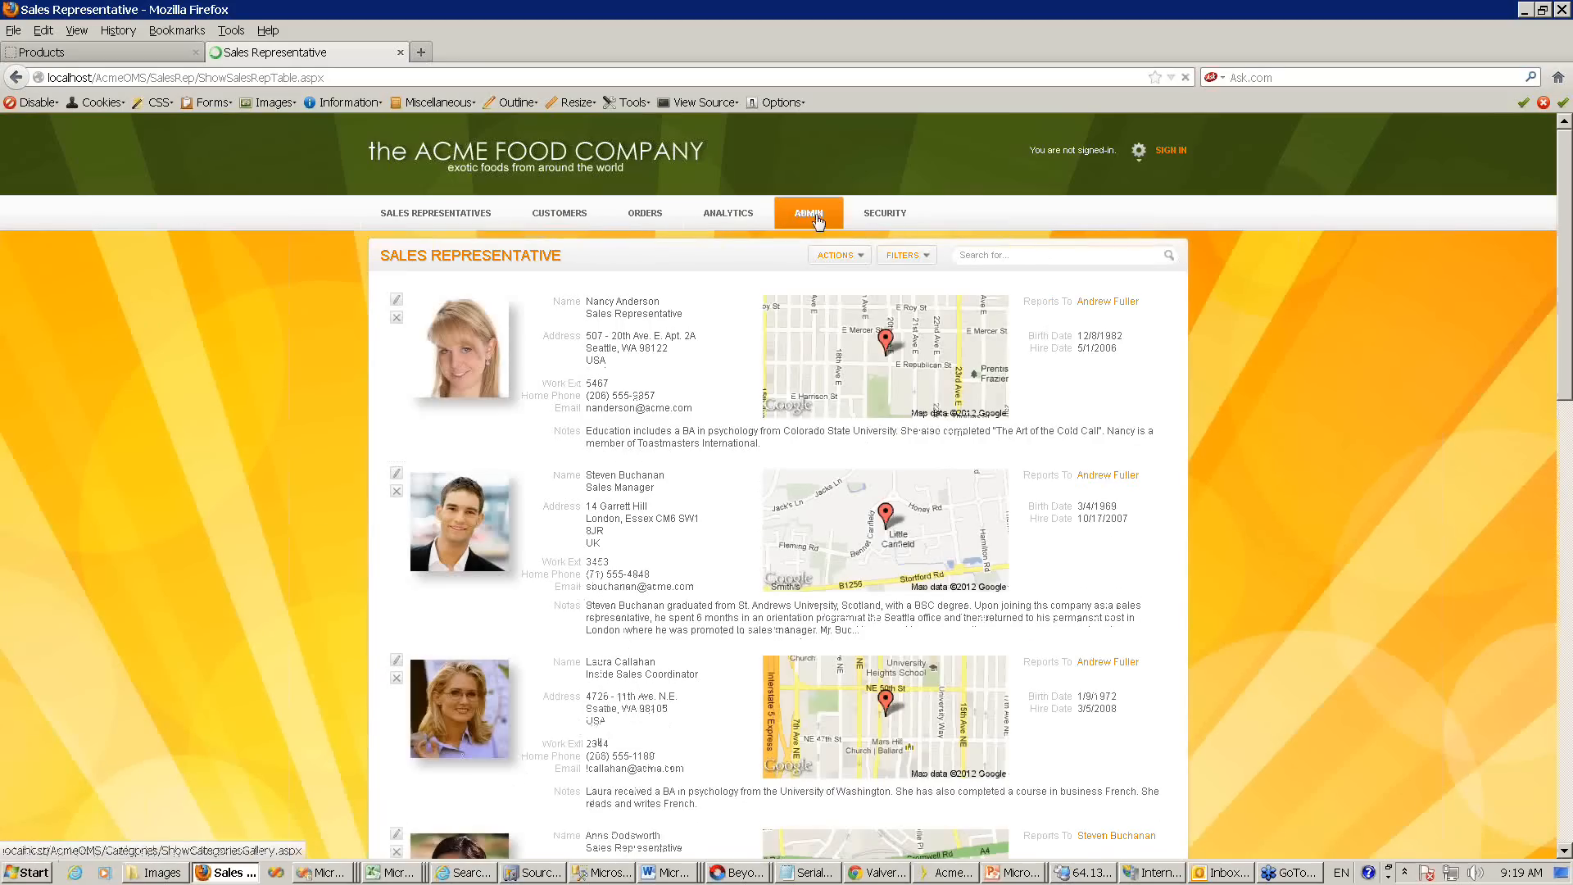
mouse_move(426, 215)
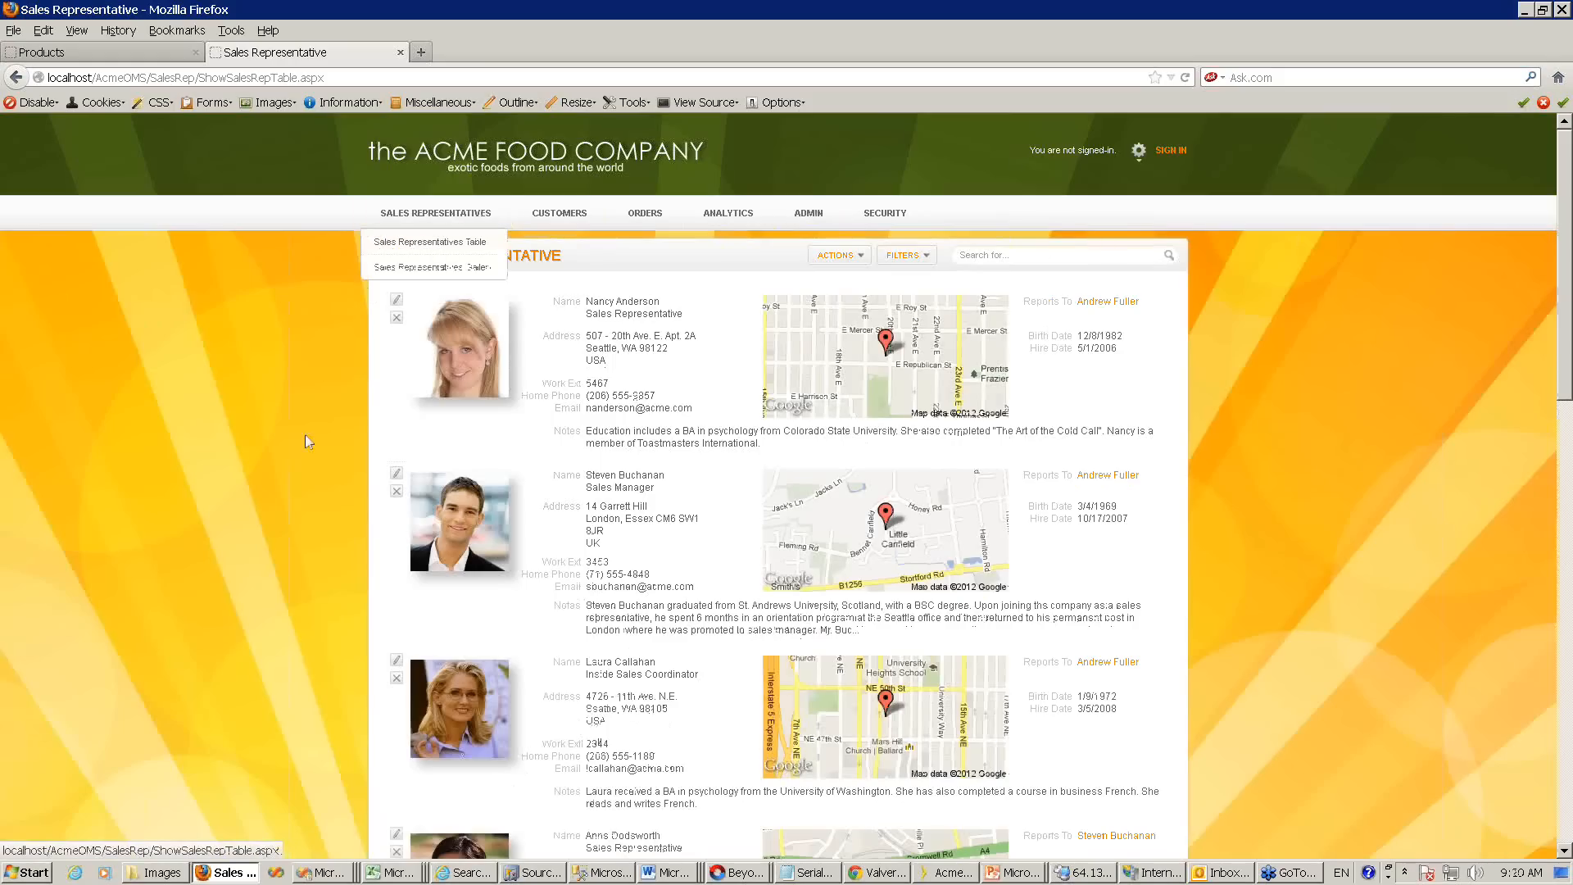
click(102, 54)
click(274, 53)
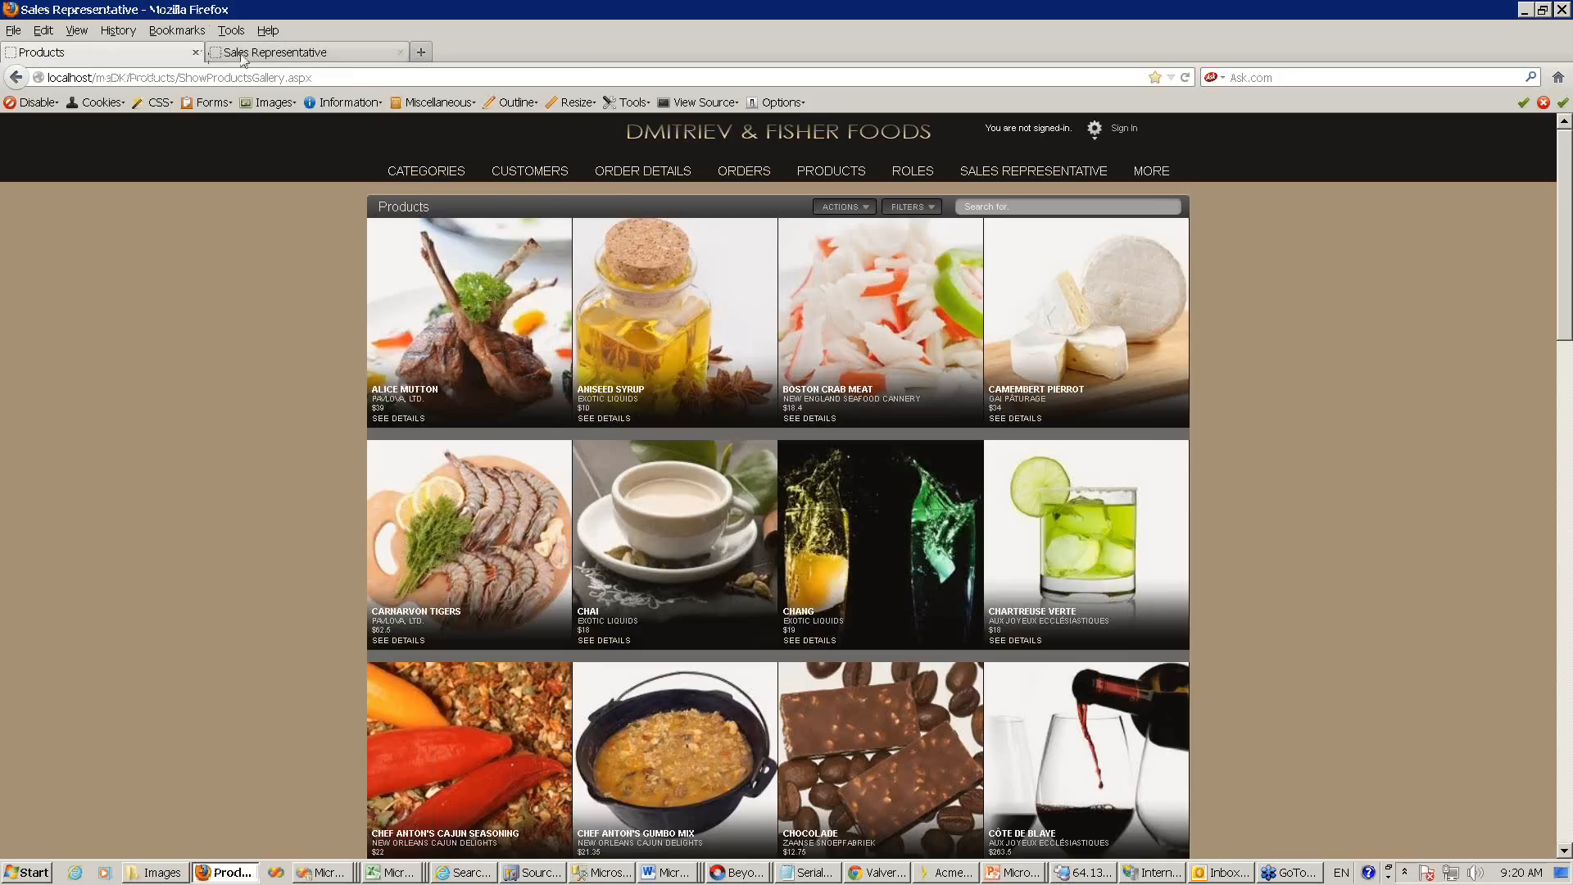
mouse_move(465, 225)
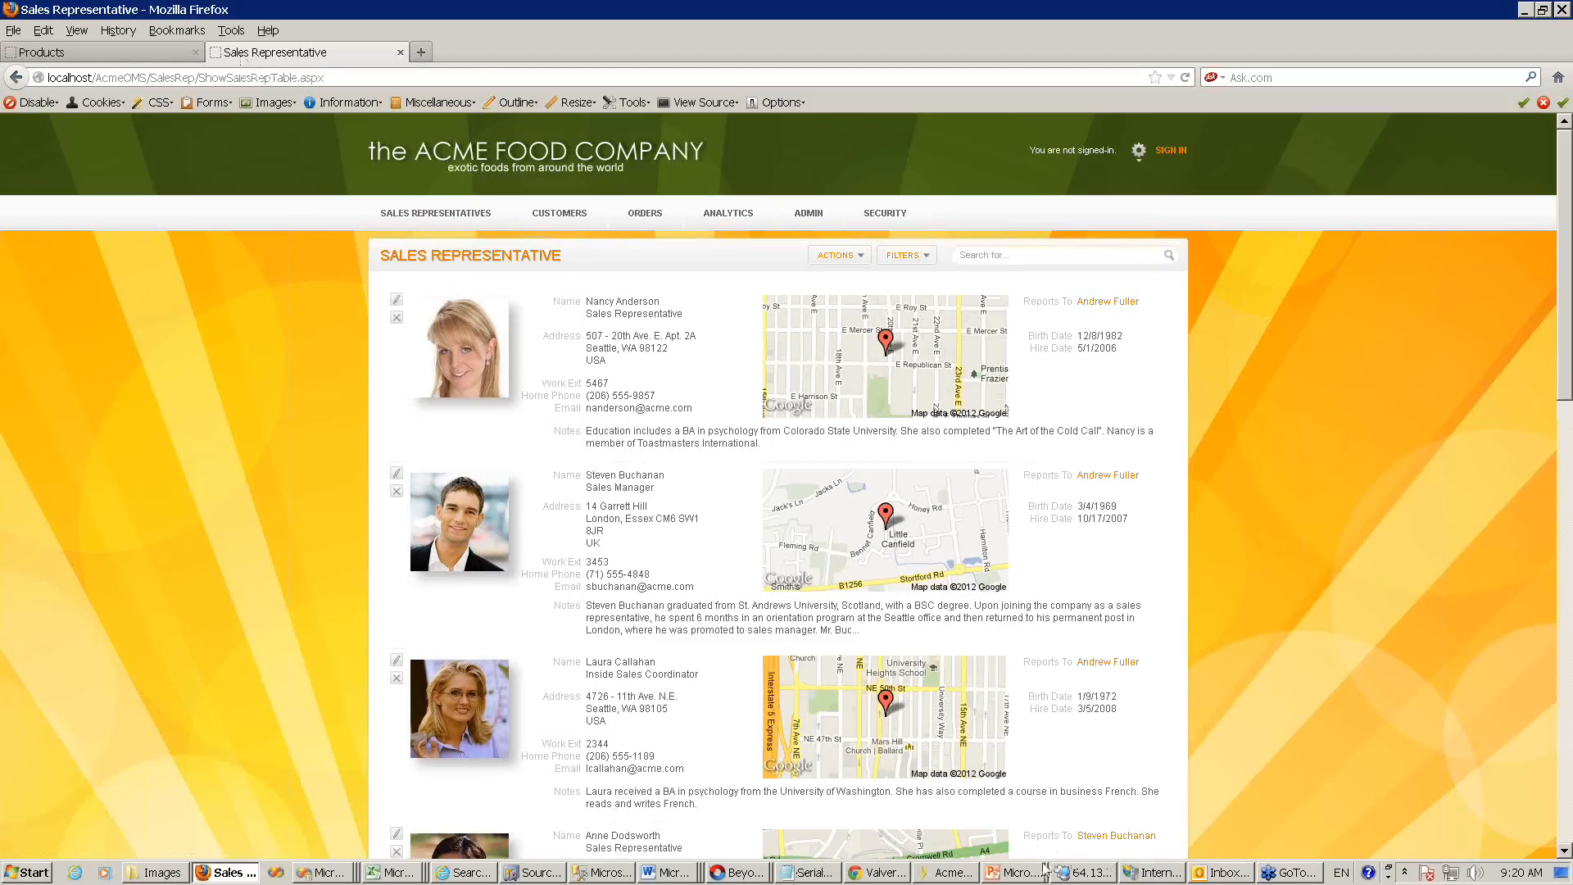
- Switch back to Iron Speed Designer, cancel the Menu Wizard and open BaseStyles.css at the Page Margin Styles section
click(944, 872)
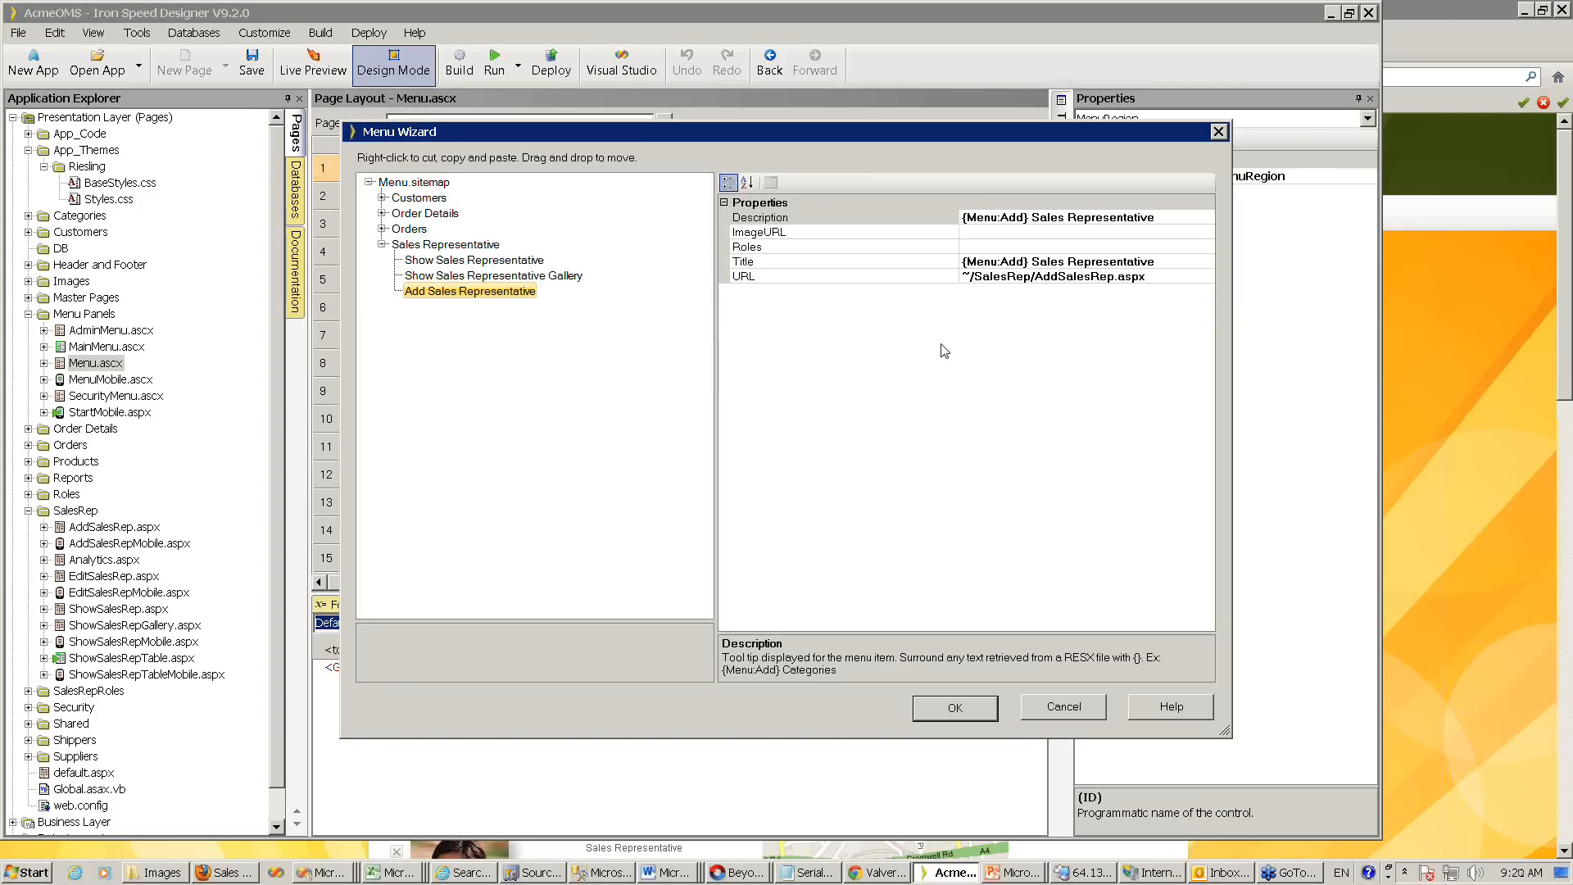
click(1064, 706)
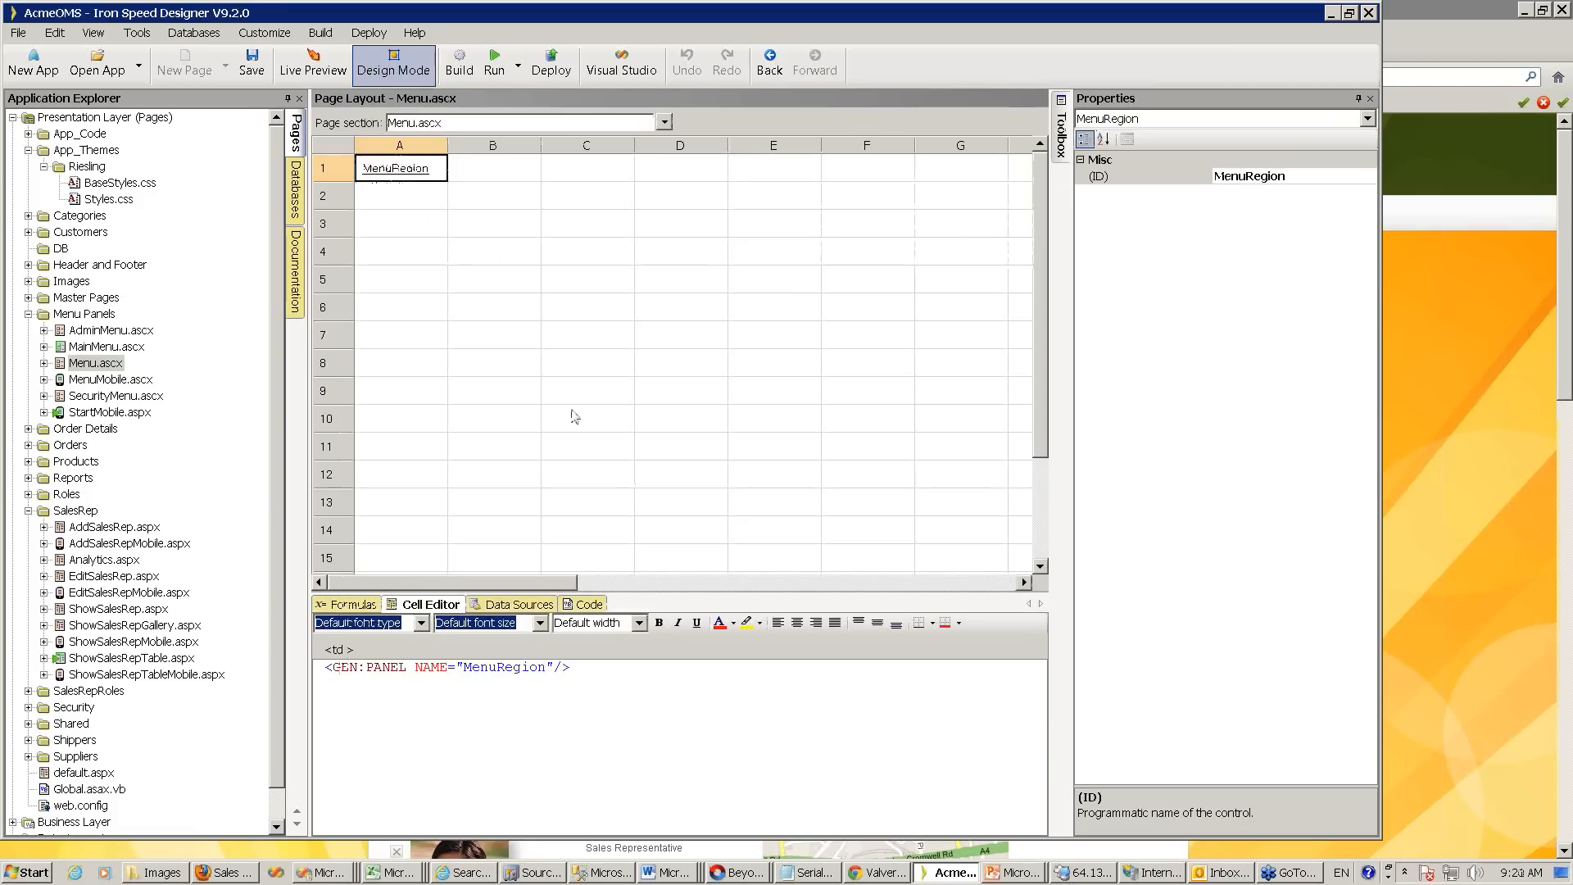
double_click(114, 183)
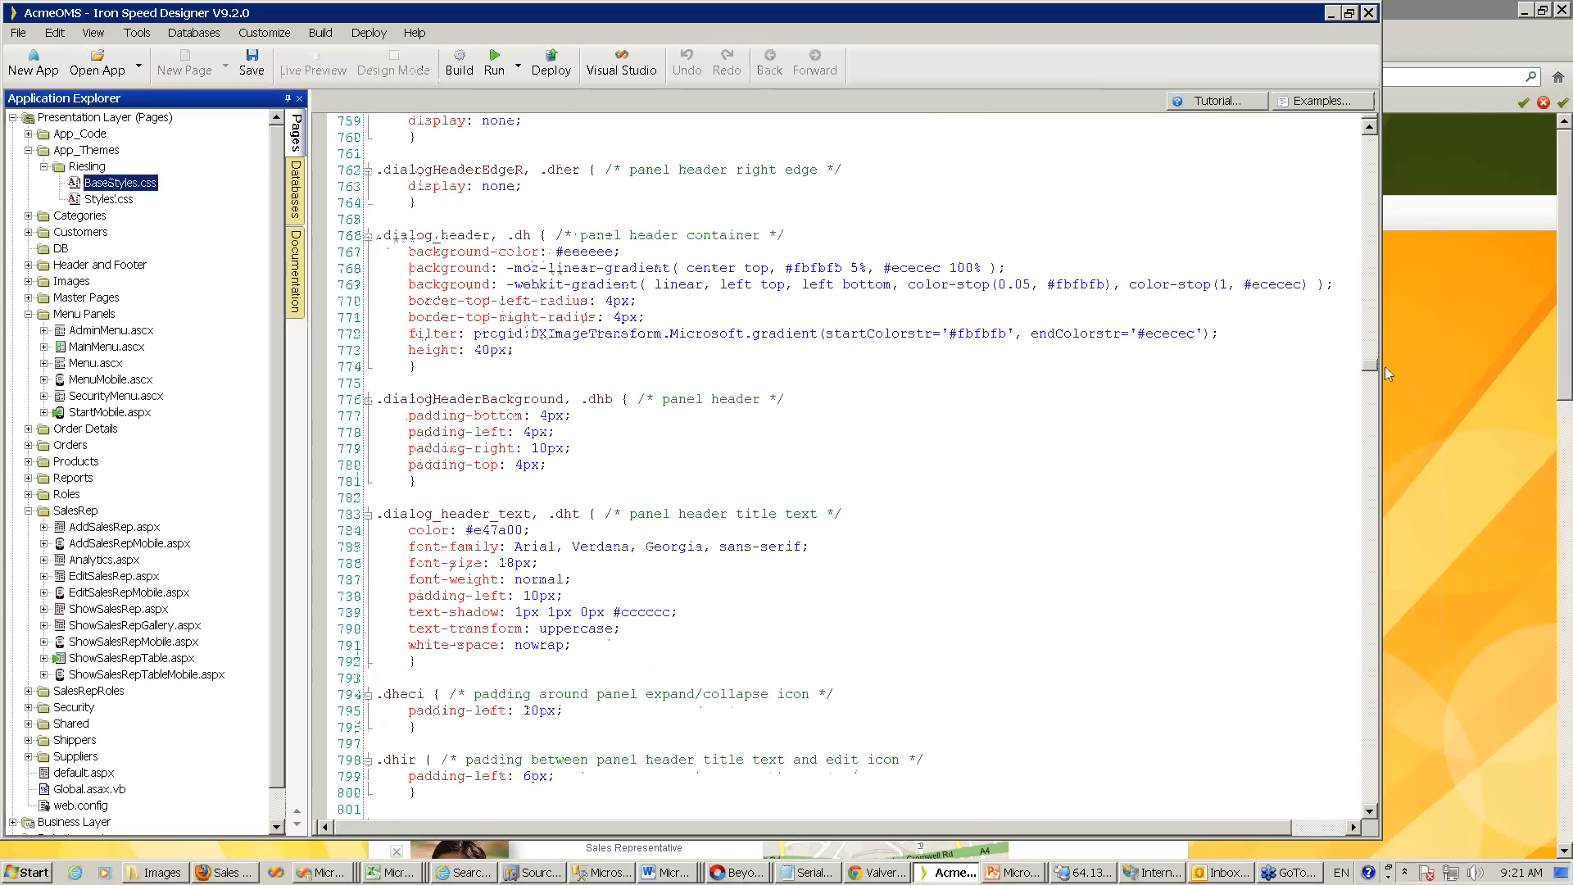
drag(1372, 191, 1367, 166)
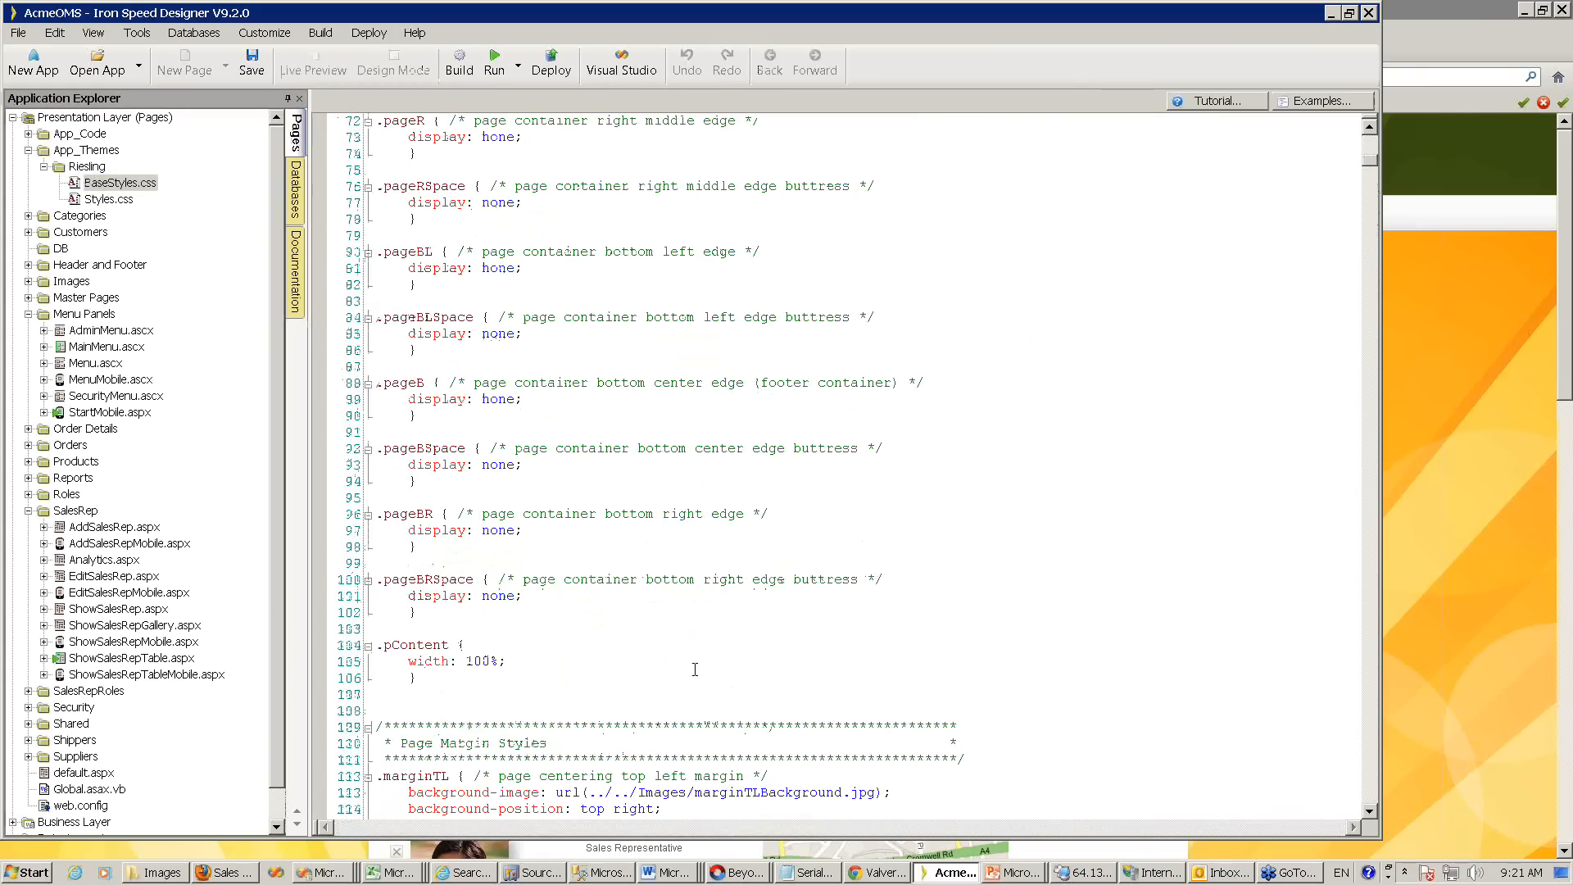
scroll(625, 684, down, 7)
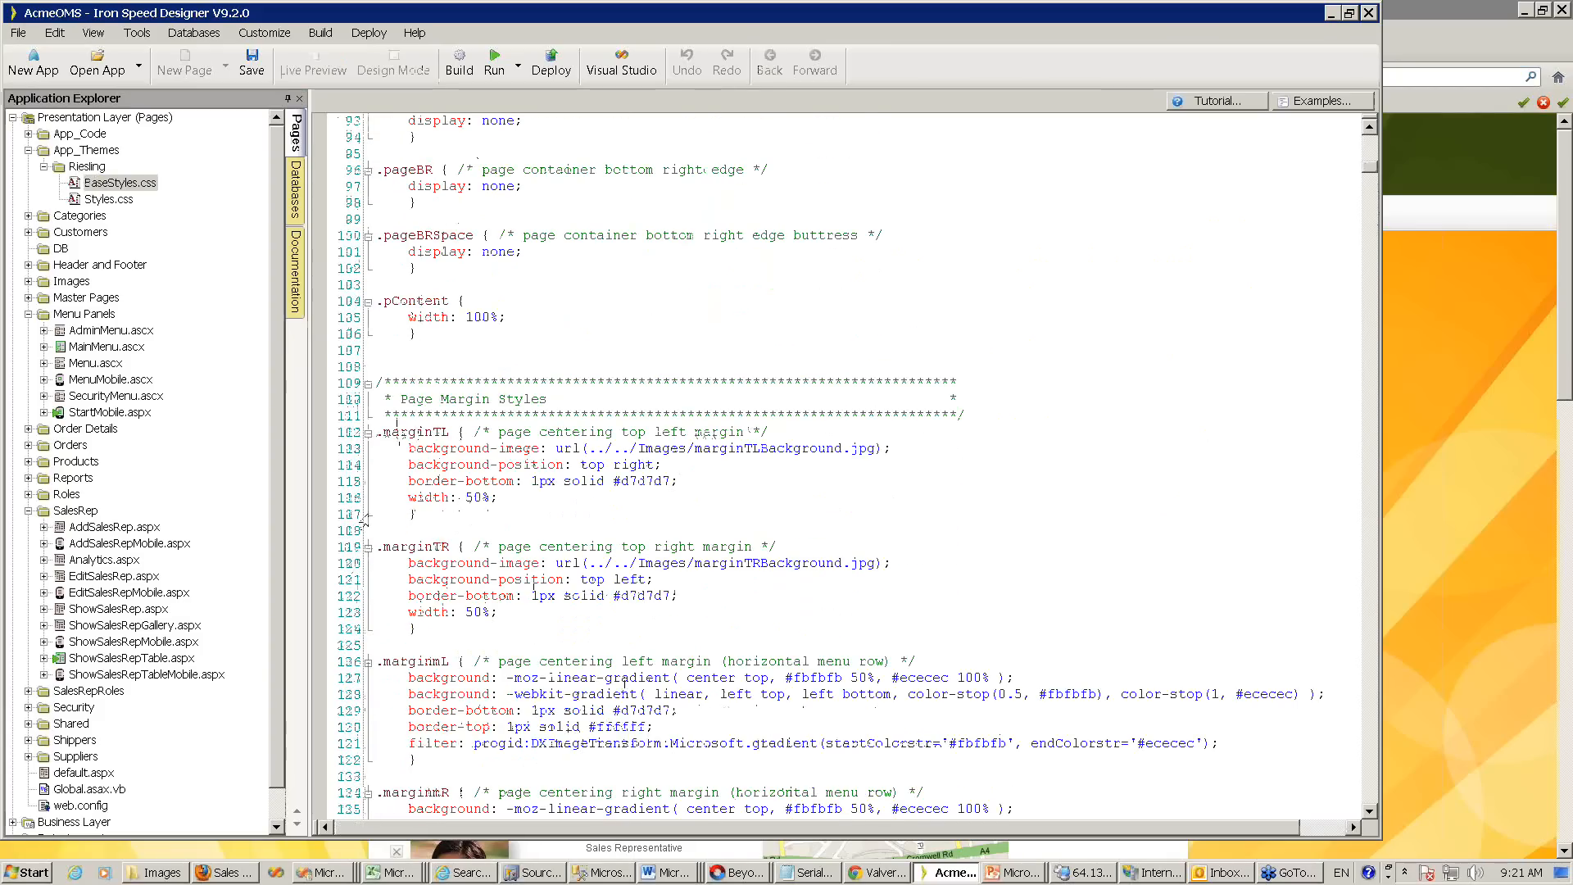
- Highlight width: 50% in the .marginTL rule and review the remaining page margin rules down to Page Center Styles
click(574, 499)
key(ctrl+shift+Left)
key(ctrl+shift+Left)
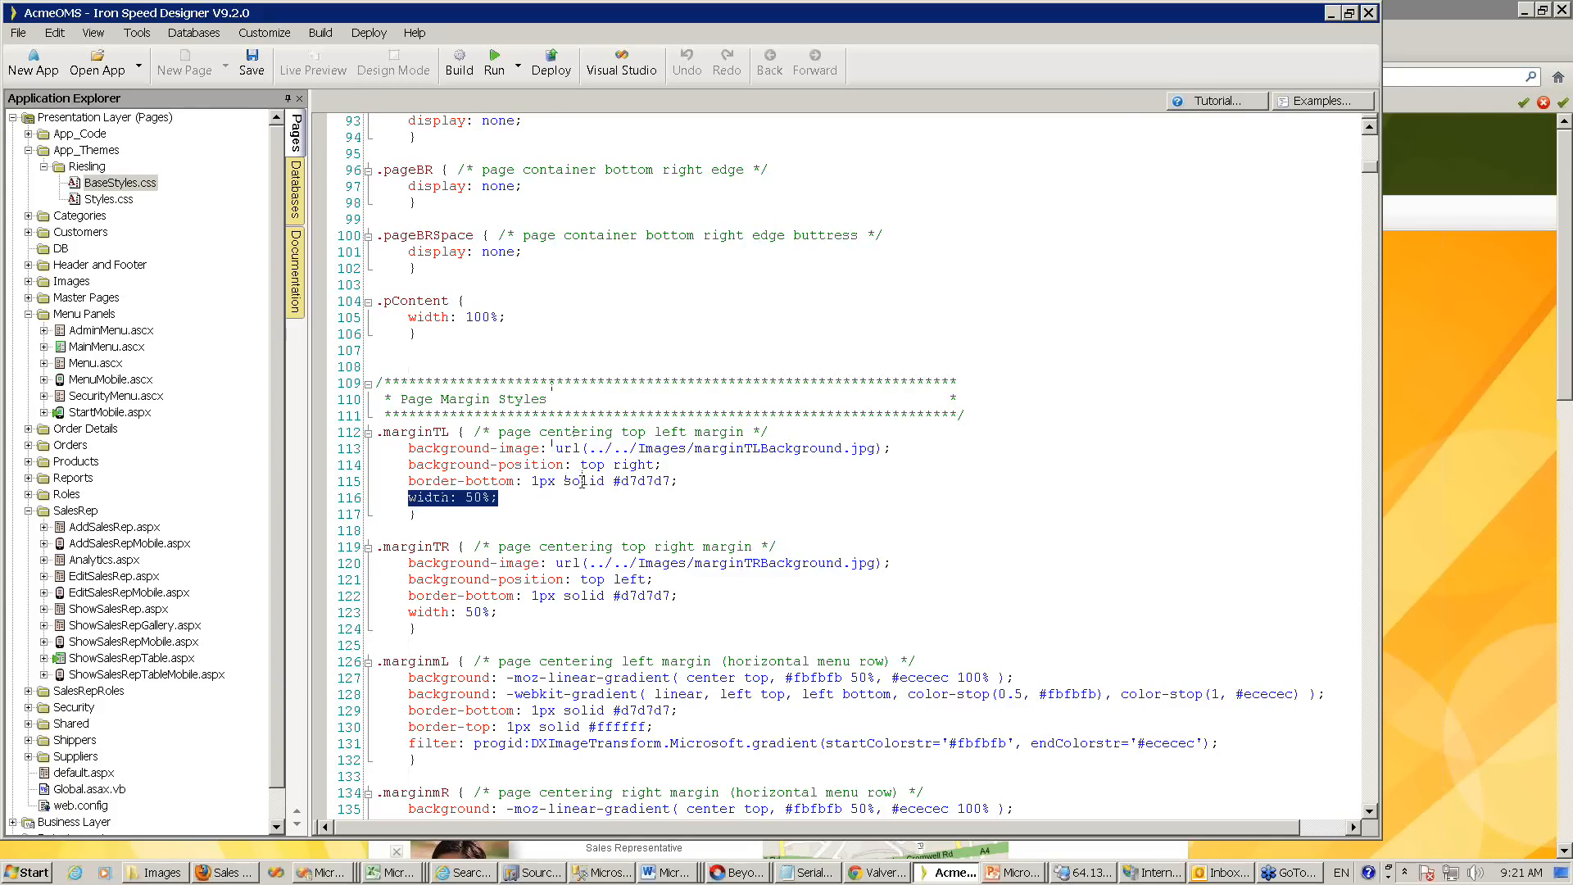
scroll(581, 482, down, 6)
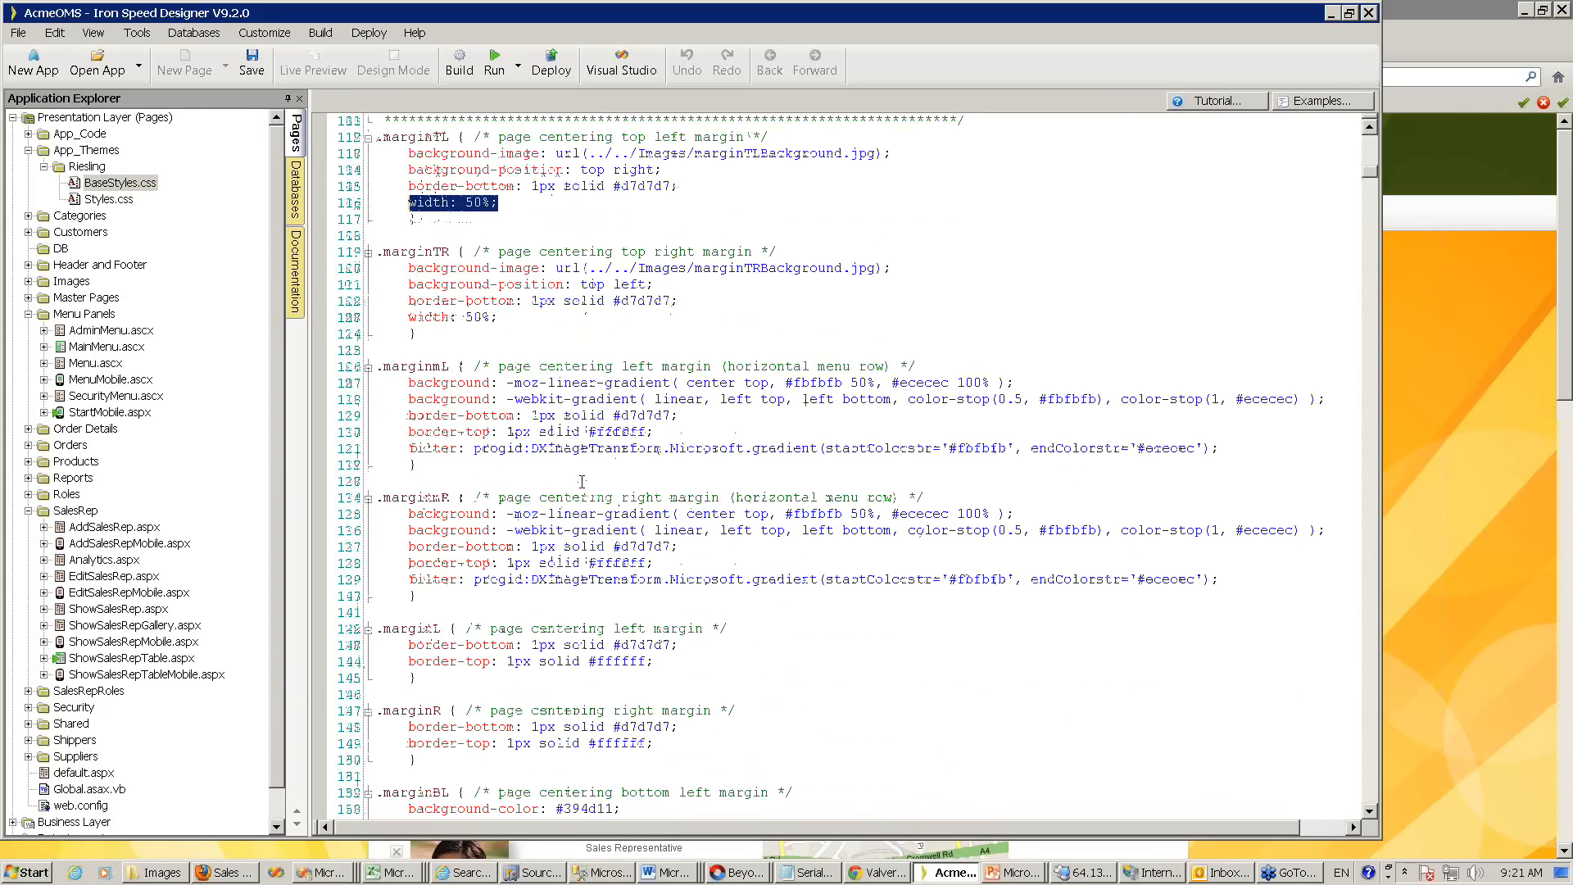
scroll(581, 481, down, 5)
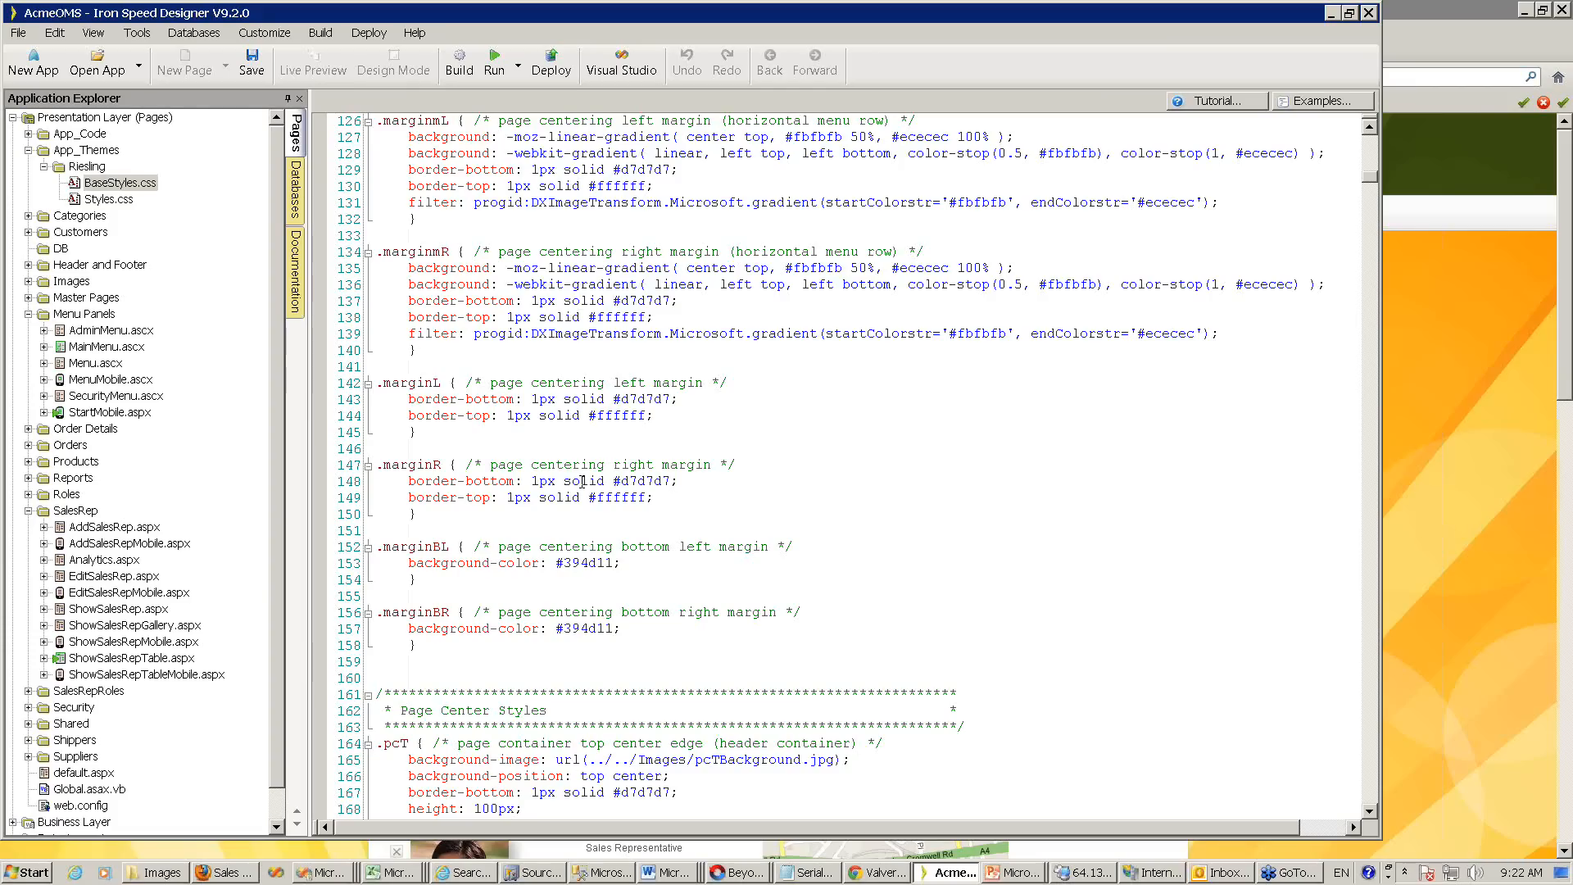
- Switch to Internet Explorer, search the Iron Speed site for 508 compliance and open the Section 508 Compliance help page
click(456, 873)
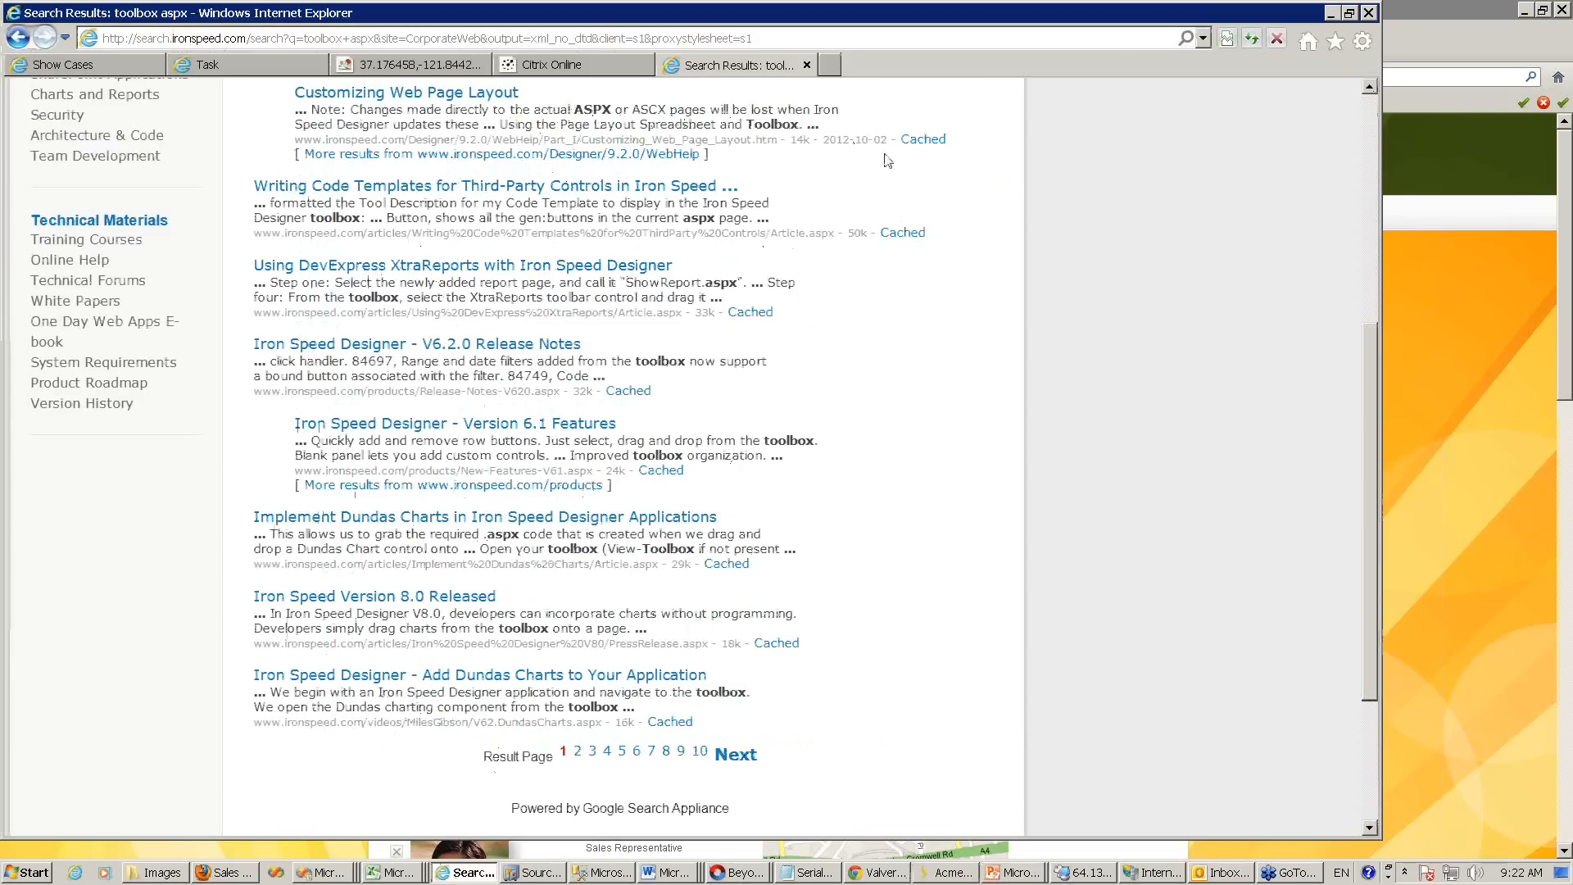
scroll(922, 291, up, 5)
click(804, 160)
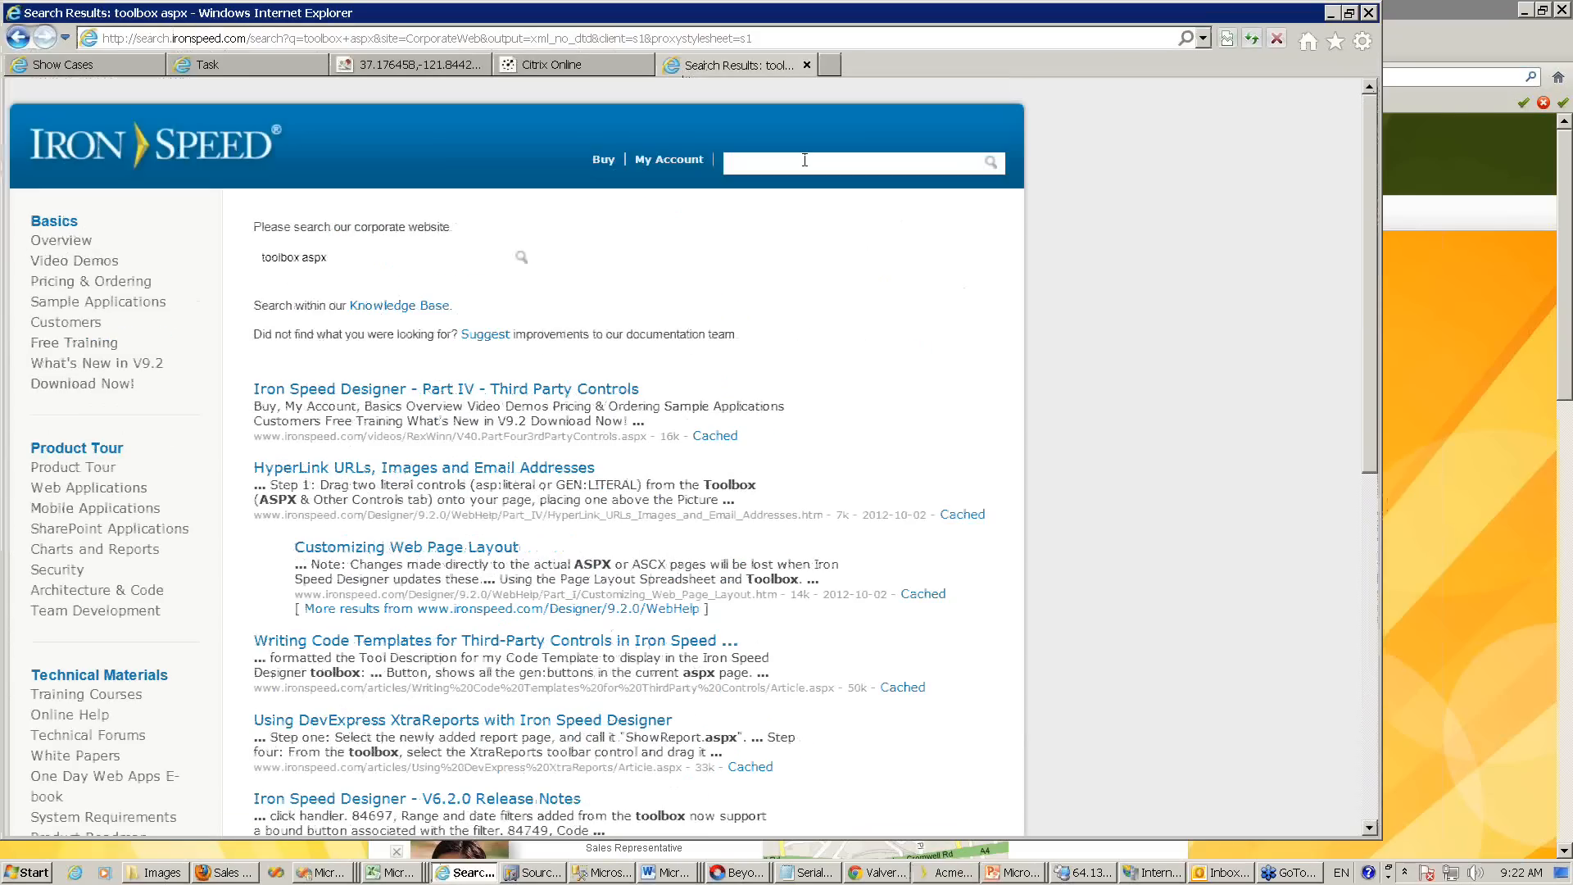
text(508)
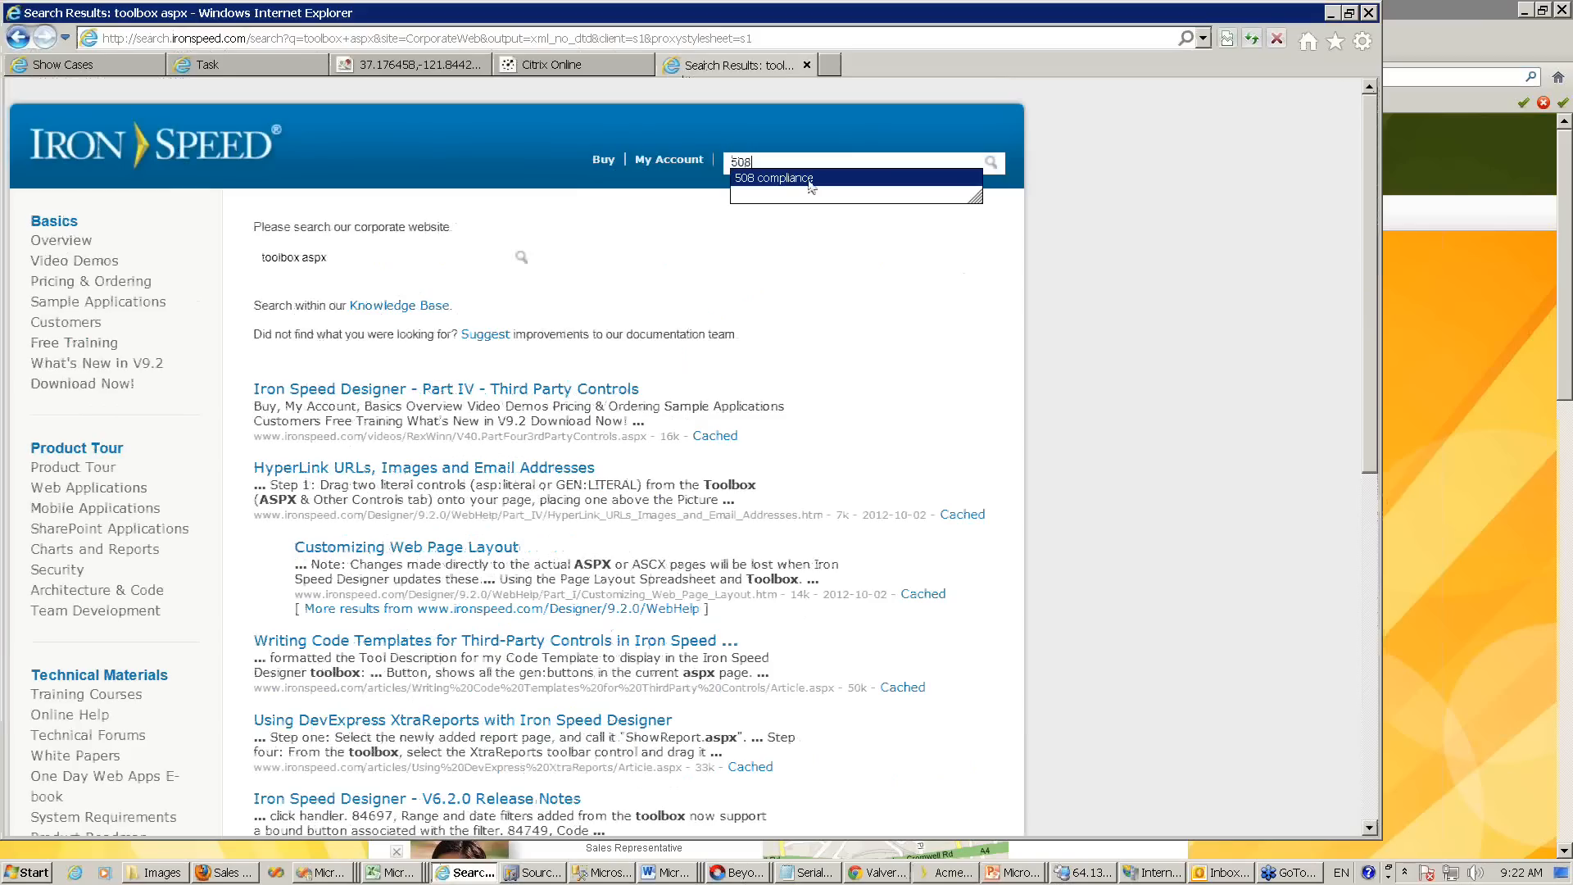
click(809, 178)
key(Return)
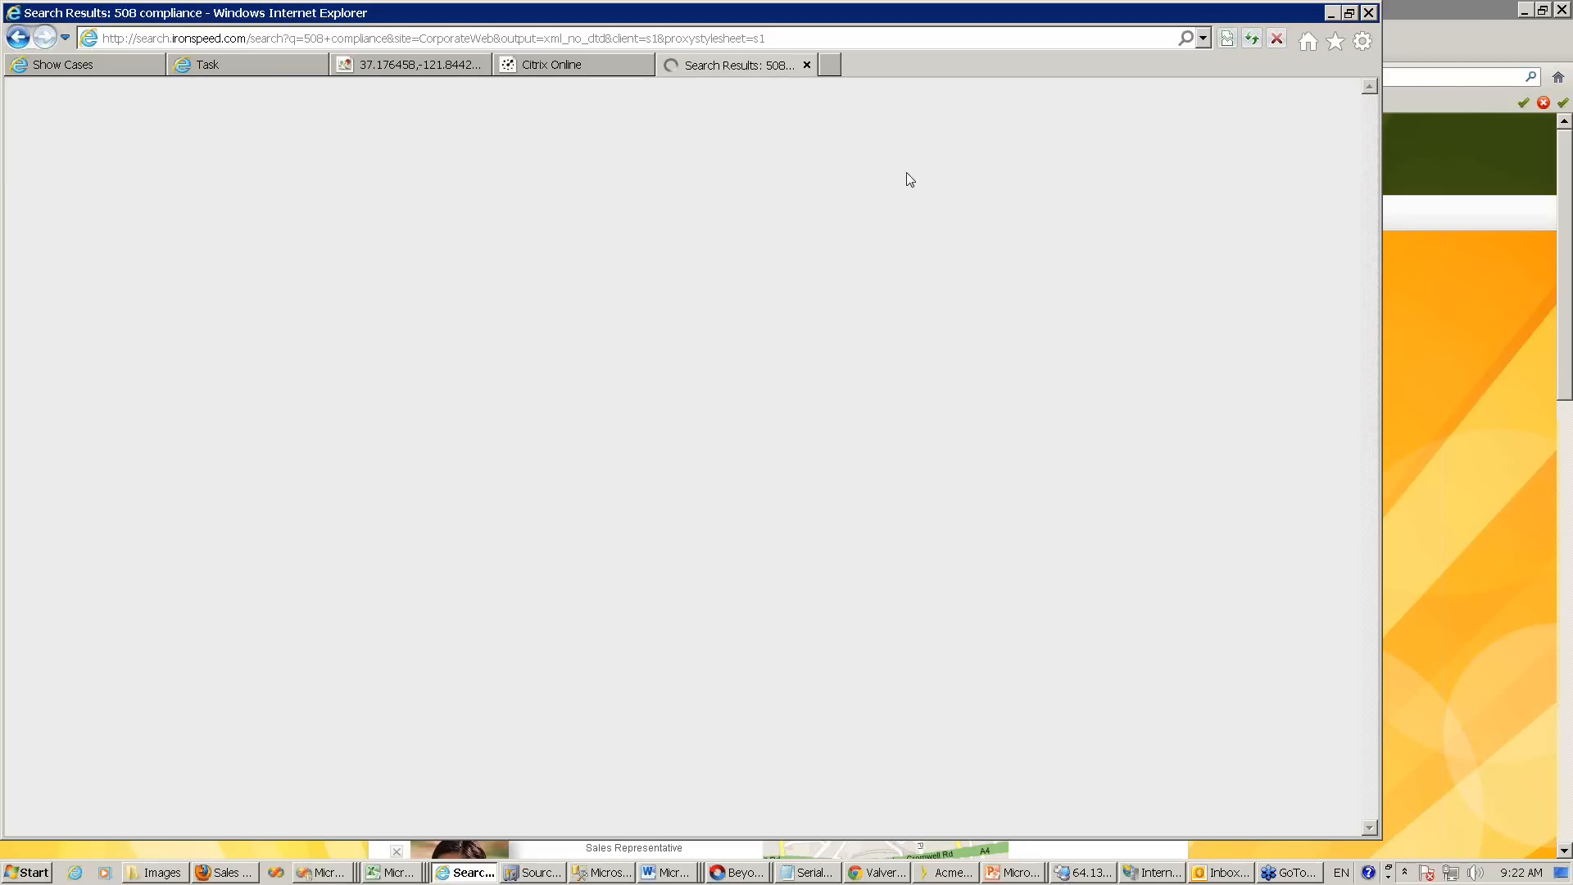
click(422, 390)
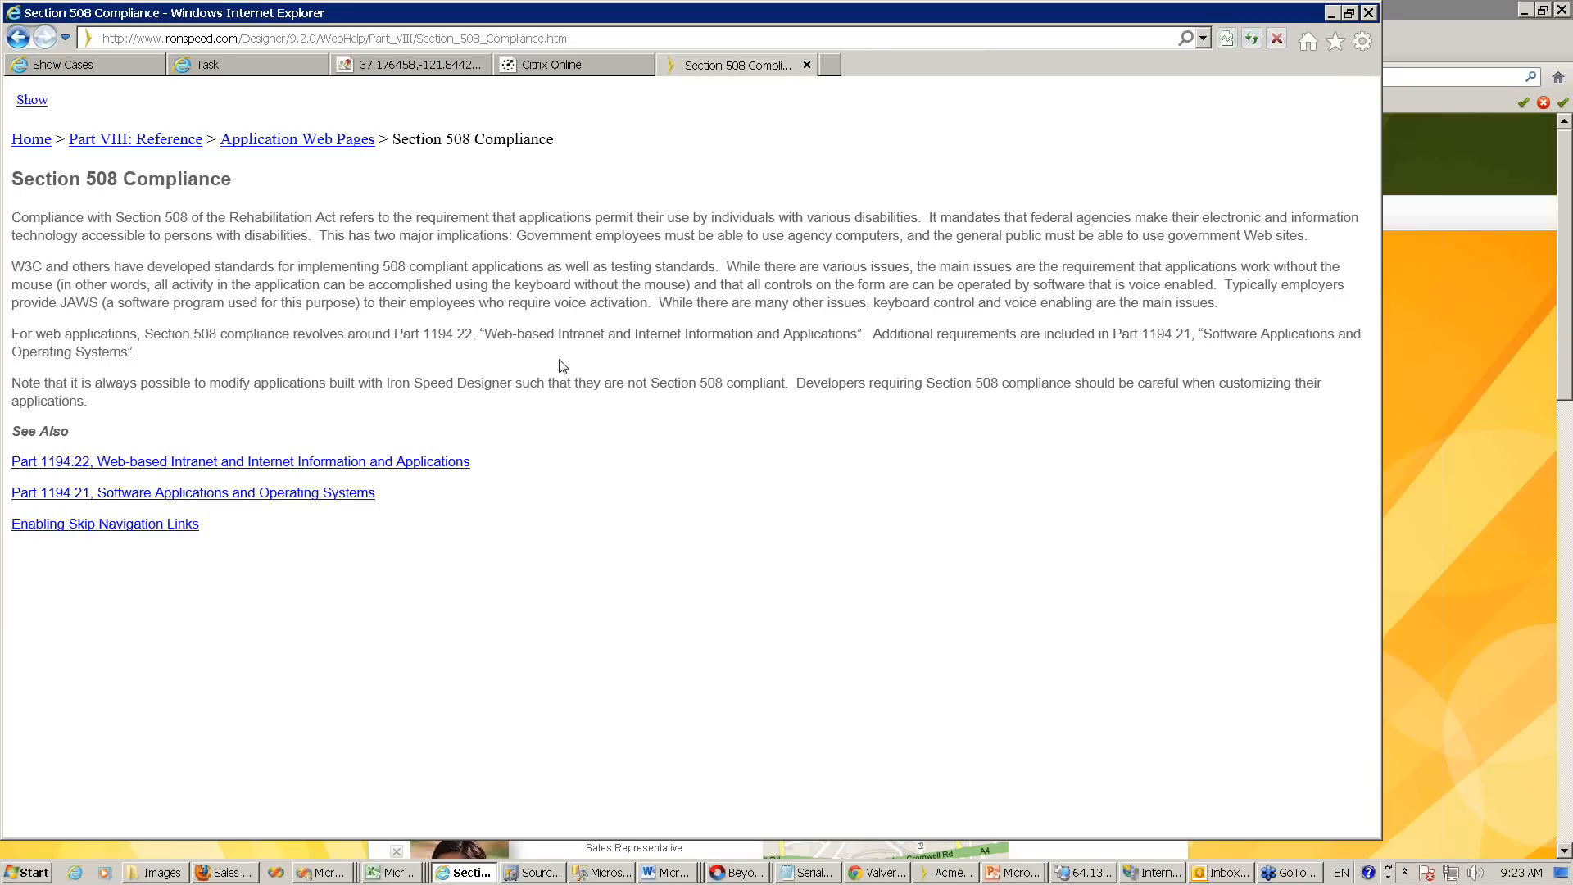
- Switch back to Iron Speed Designer, open AddSalesRep.aspx and view the TabIndex accessibility property of the FirstName field
click(957, 875)
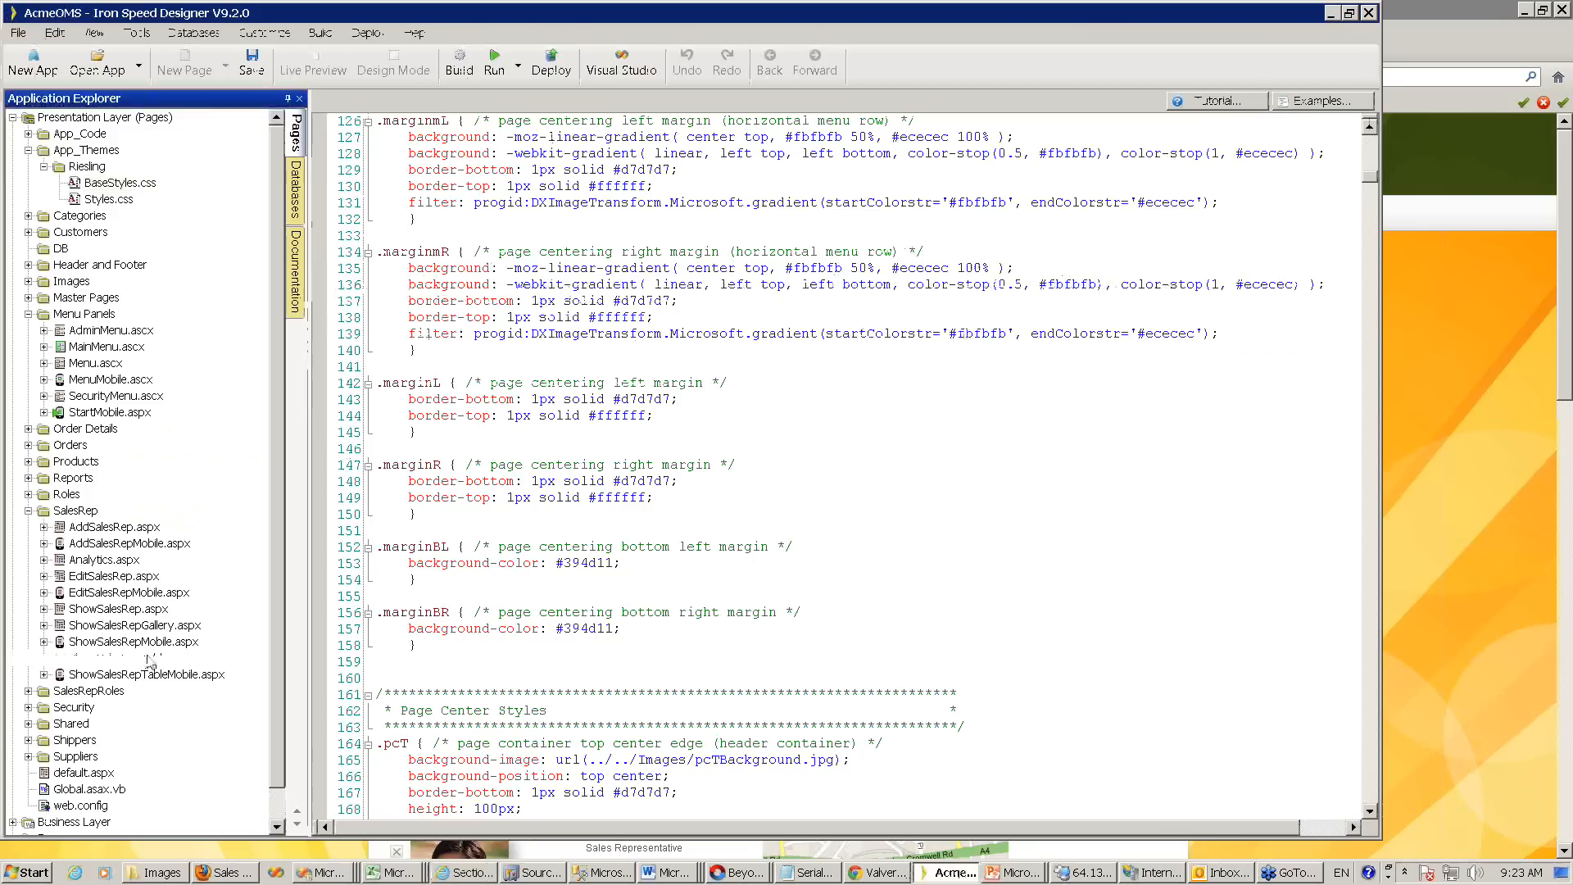
double_click(149, 658)
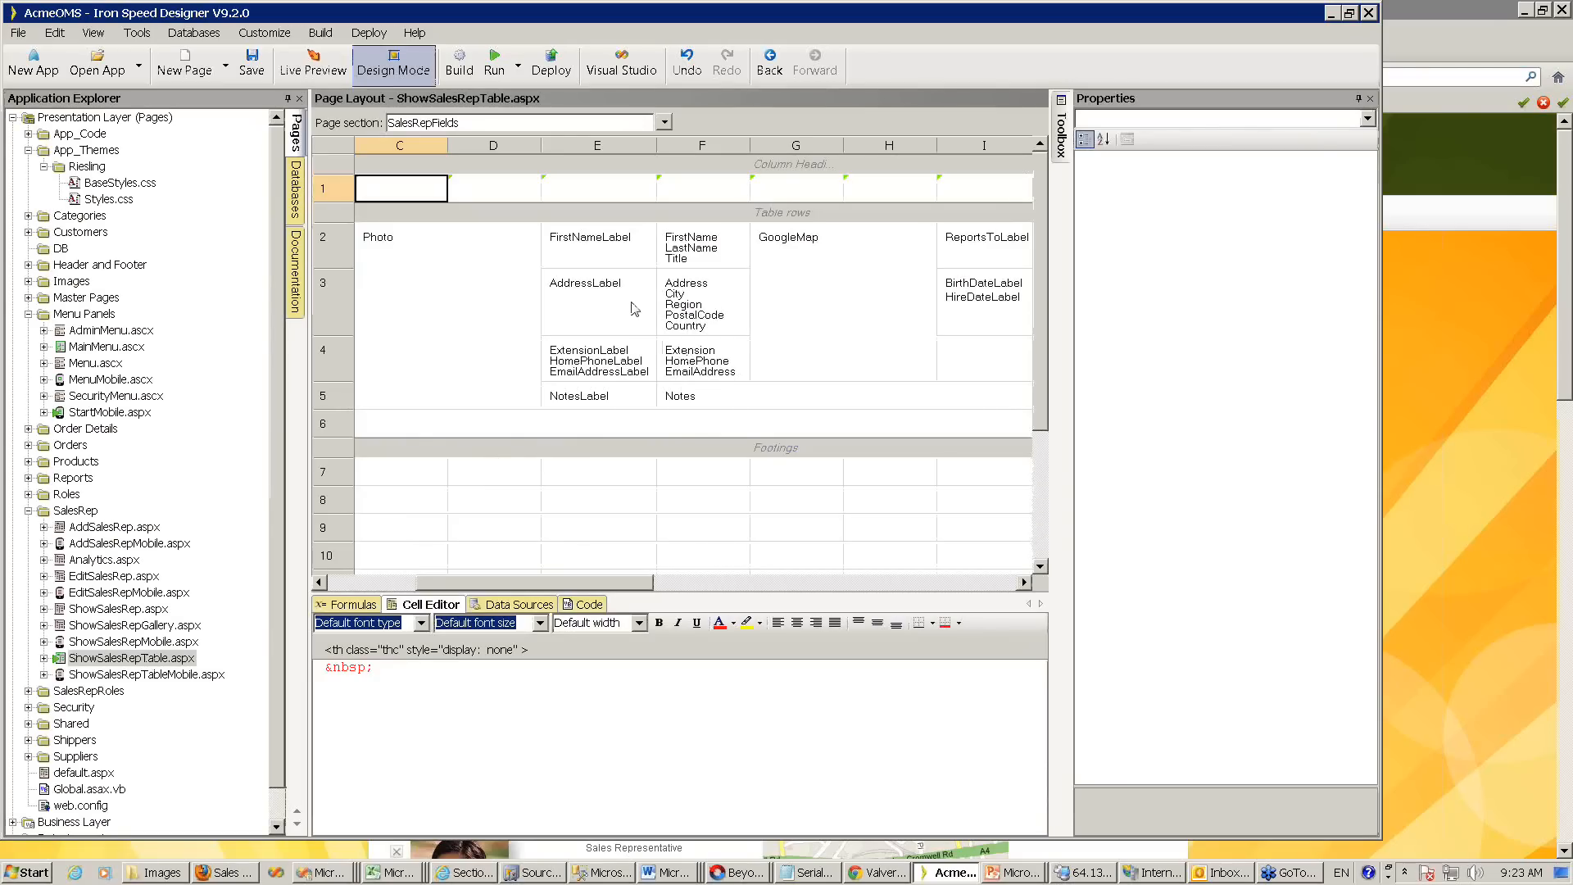
double_click(113, 528)
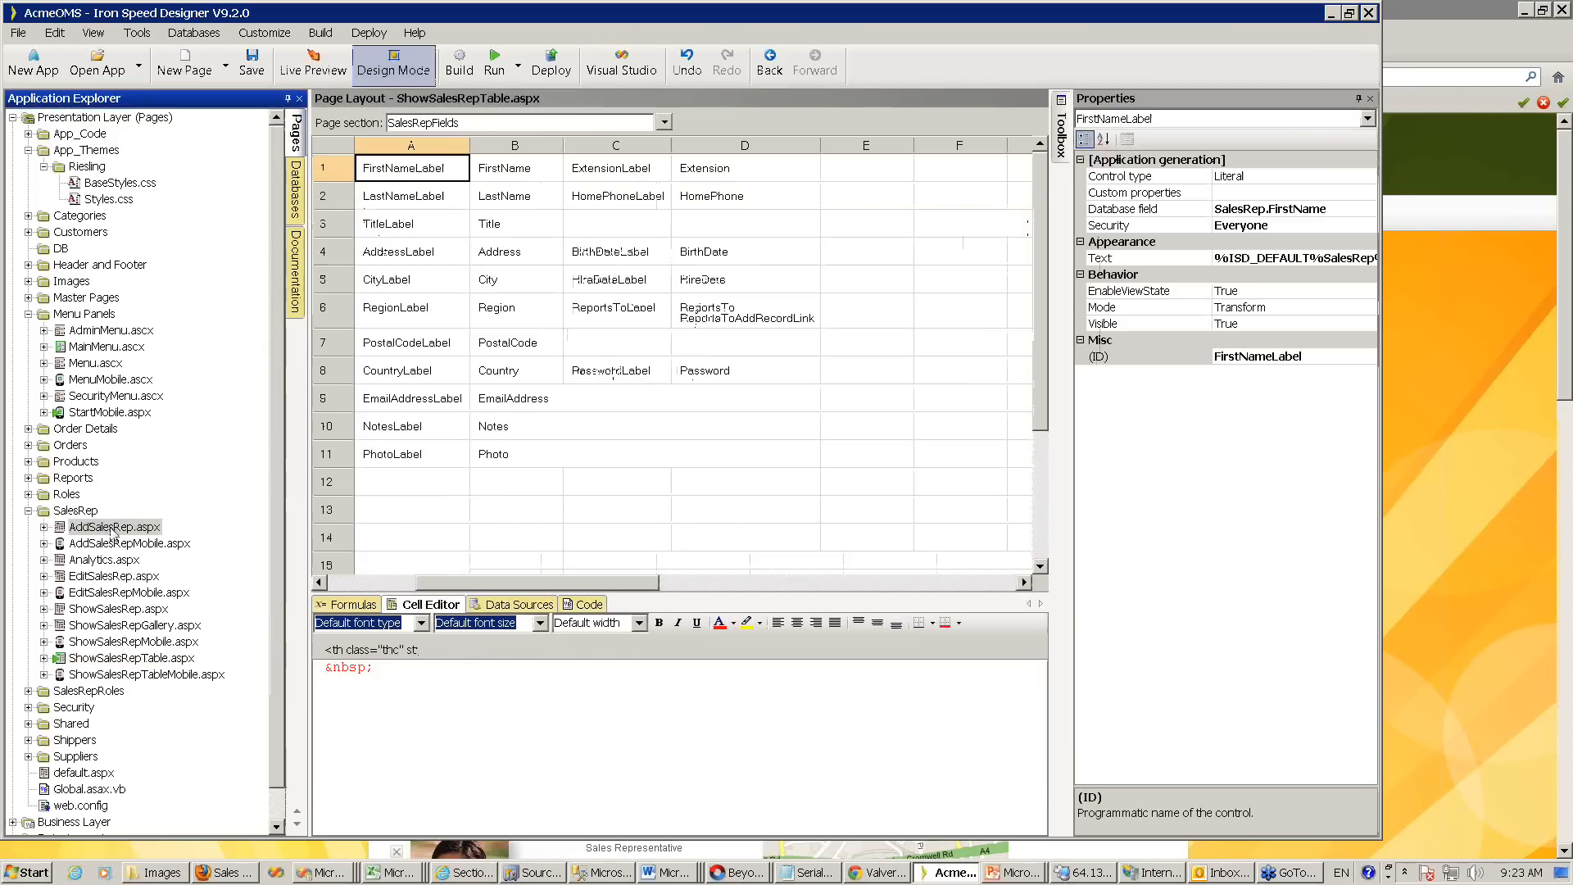
click(528, 172)
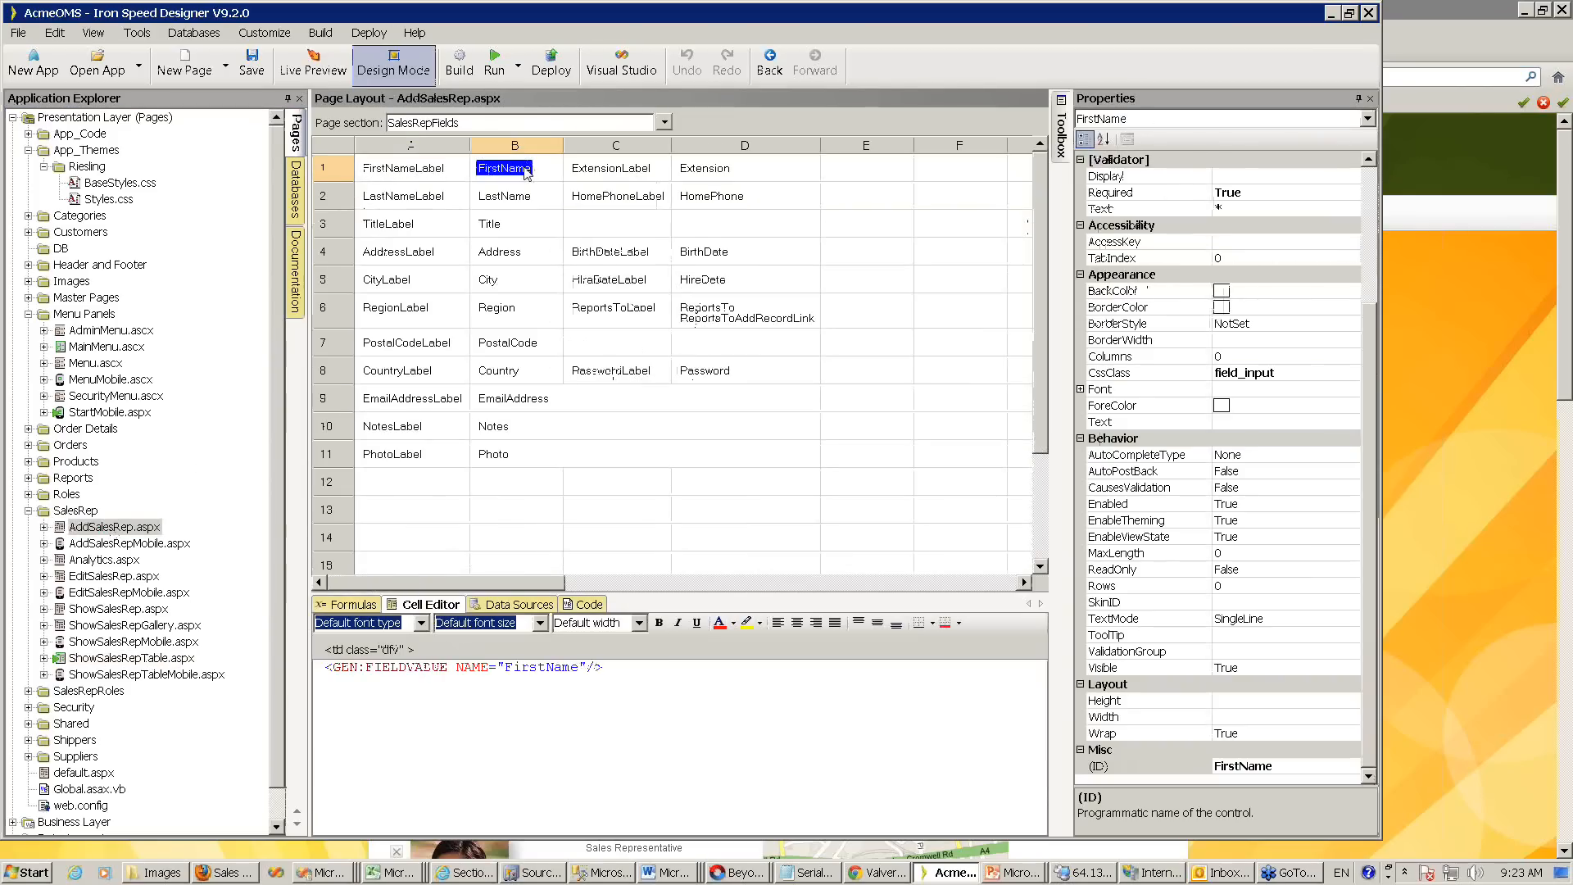
click(1256, 258)
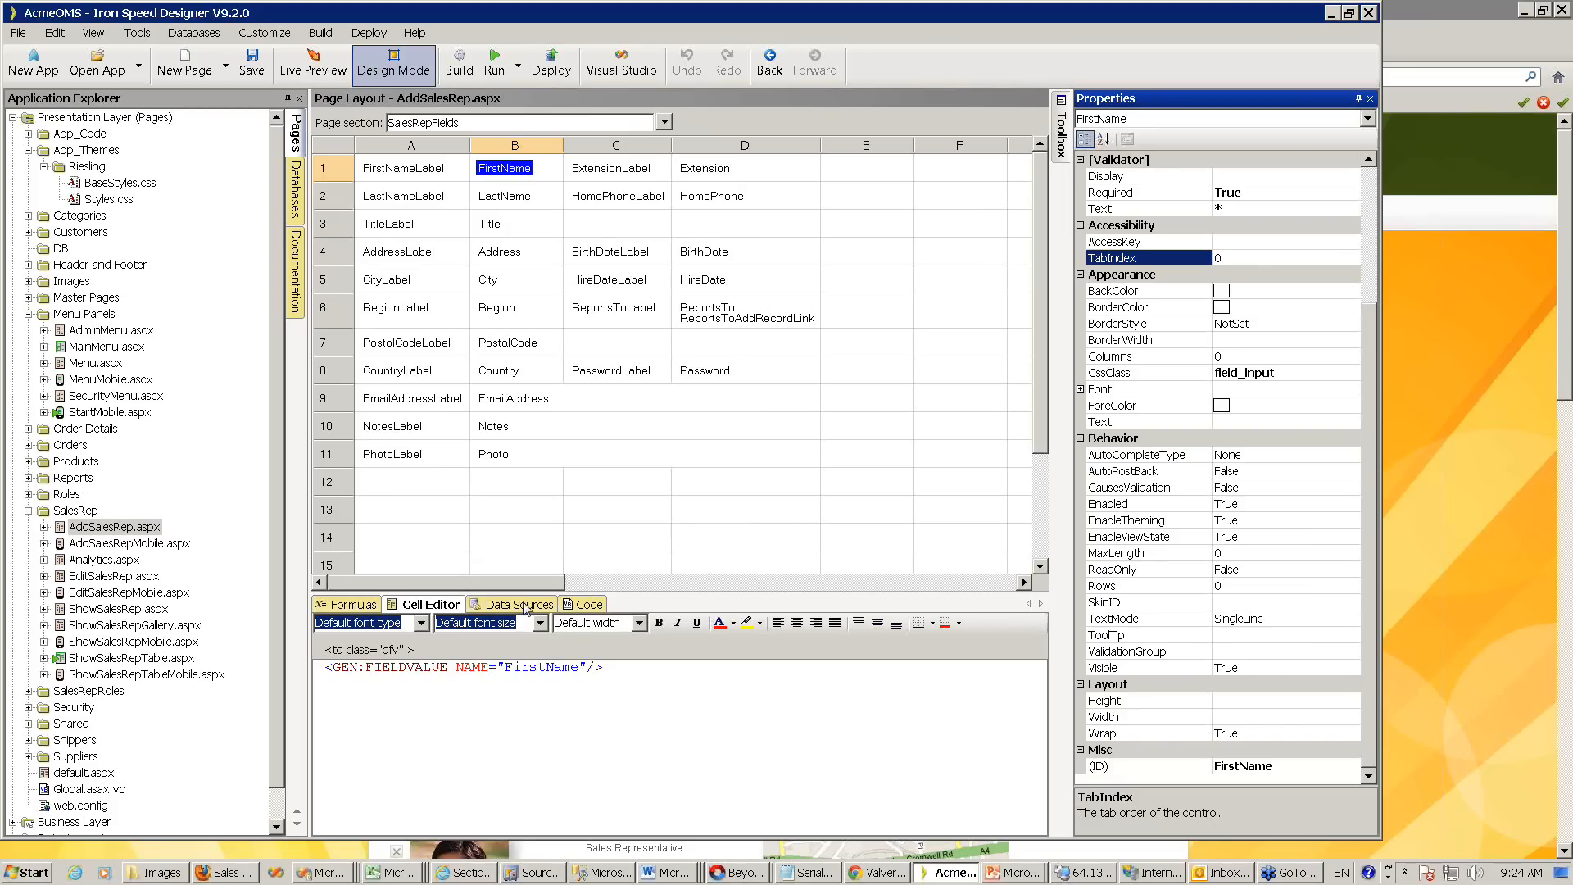
- Open ShowSalesRepTable.aspx and open its SalesRepTableControlQuery data source for editing in the Query Wizard
double_click(102, 658)
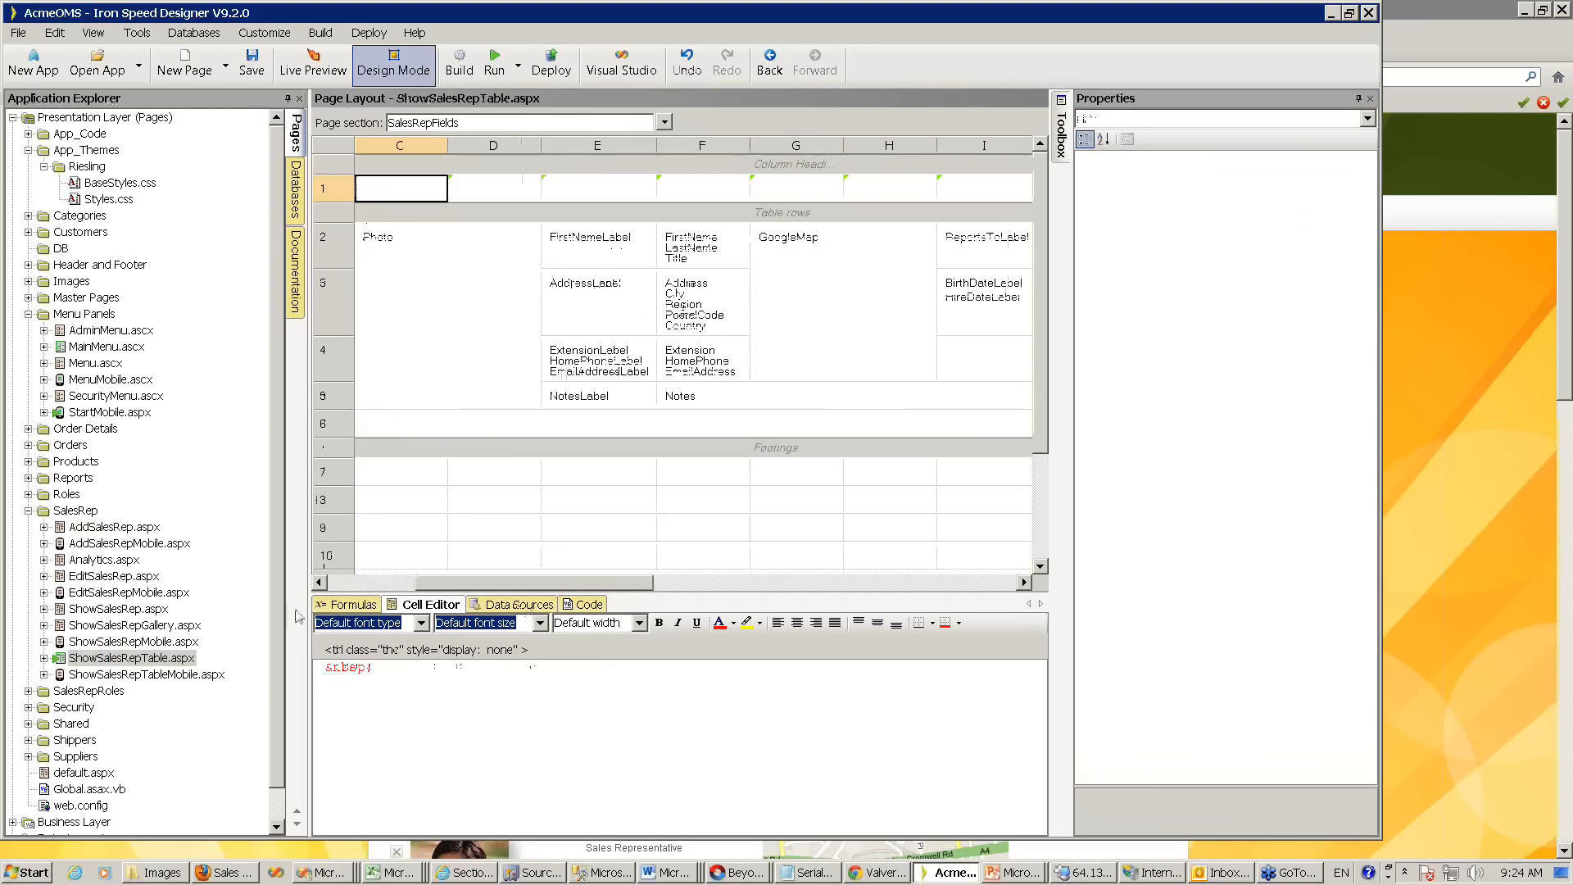
click(517, 606)
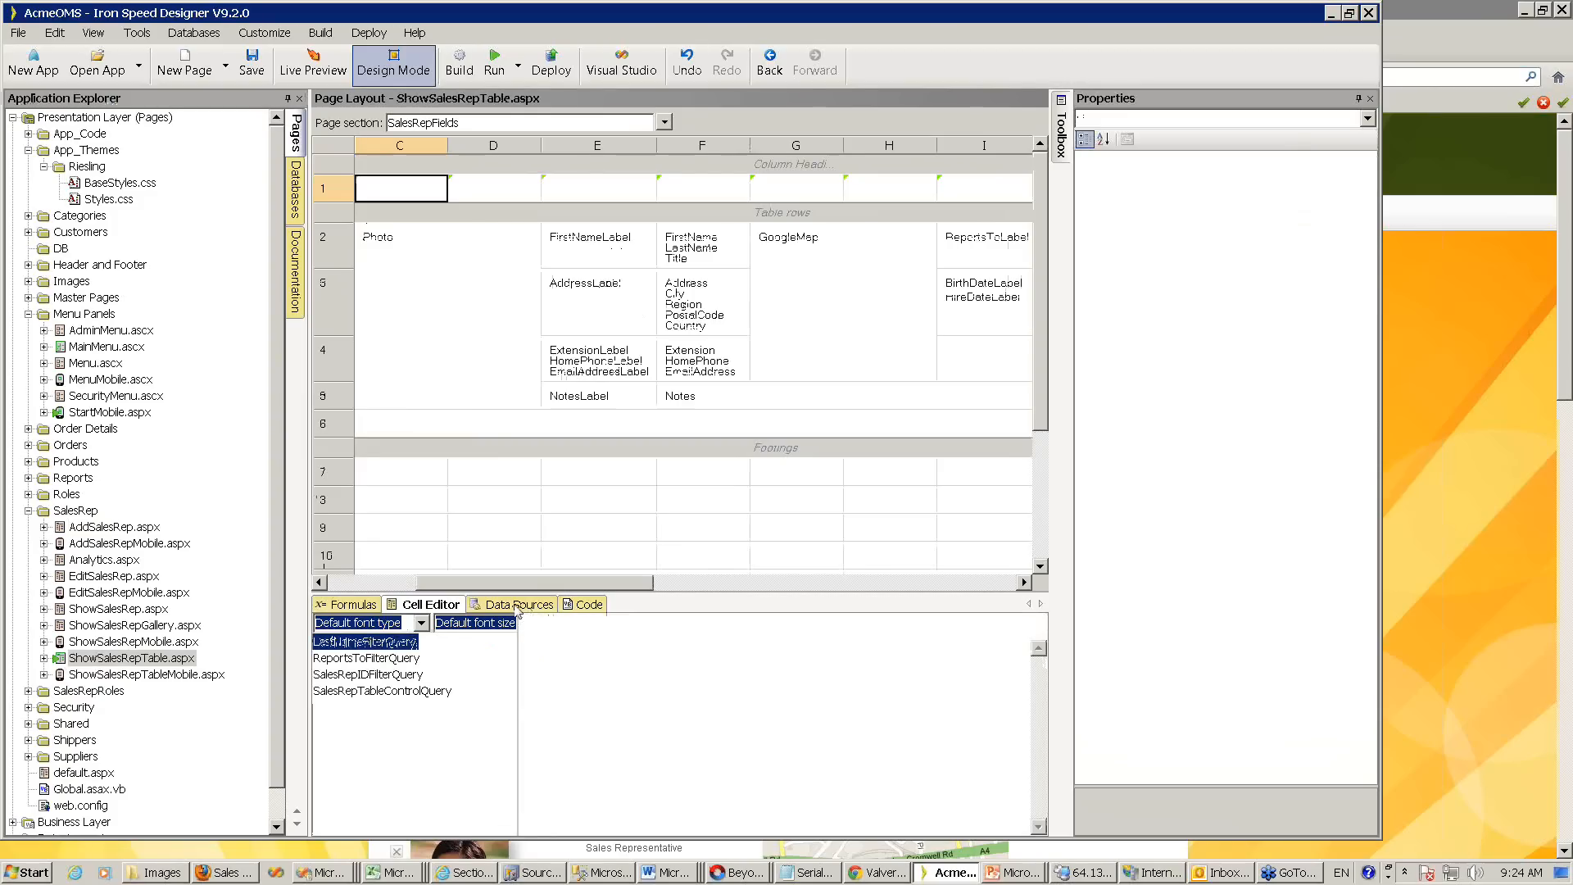
click(349, 693)
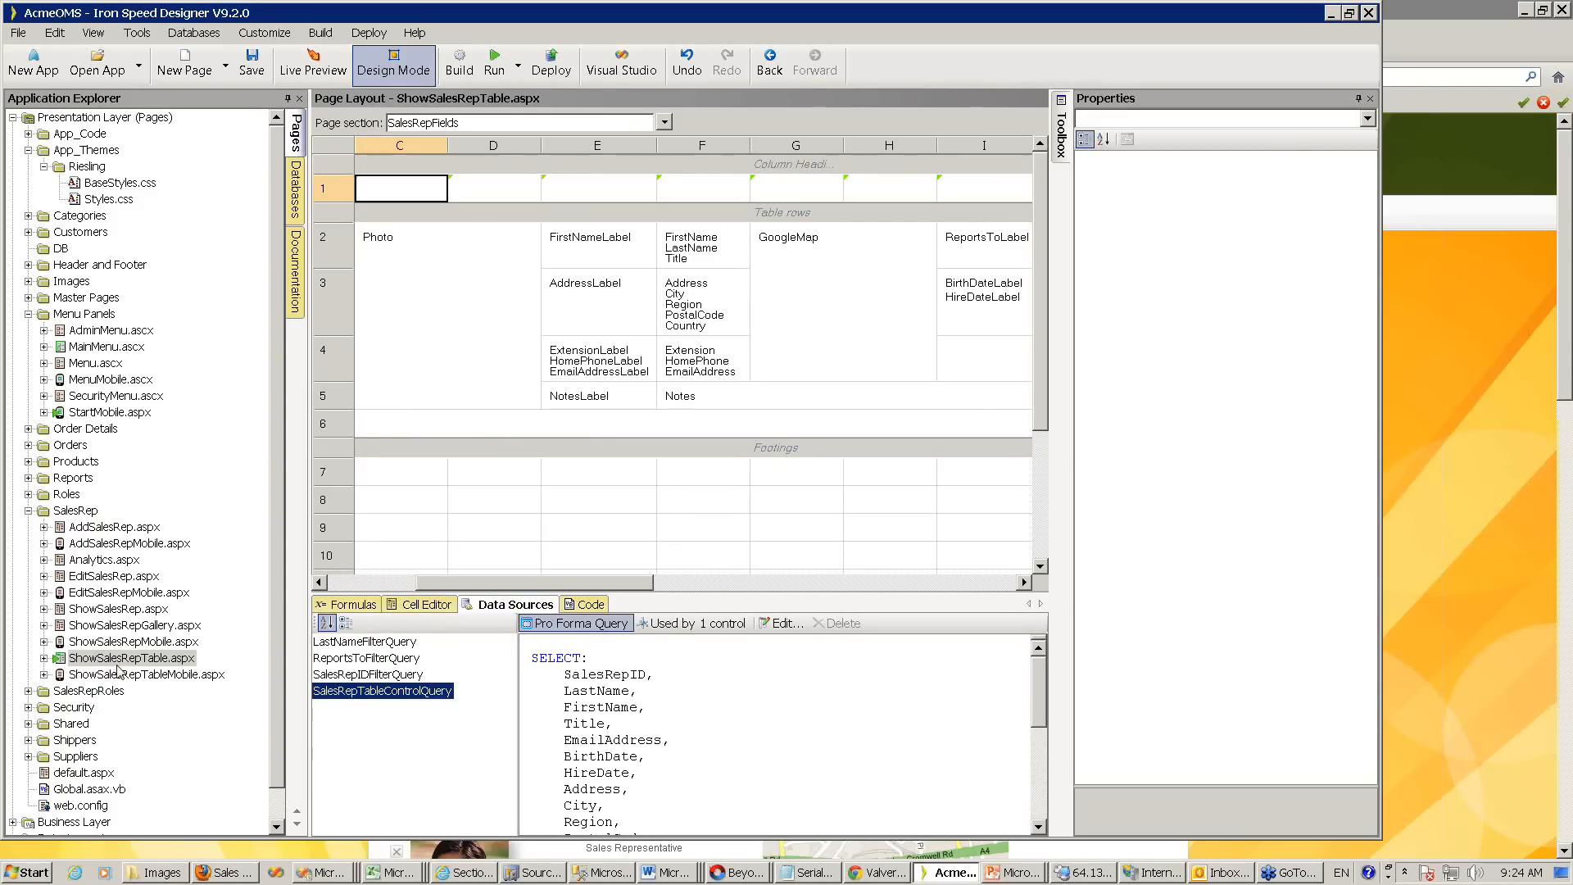
click(782, 625)
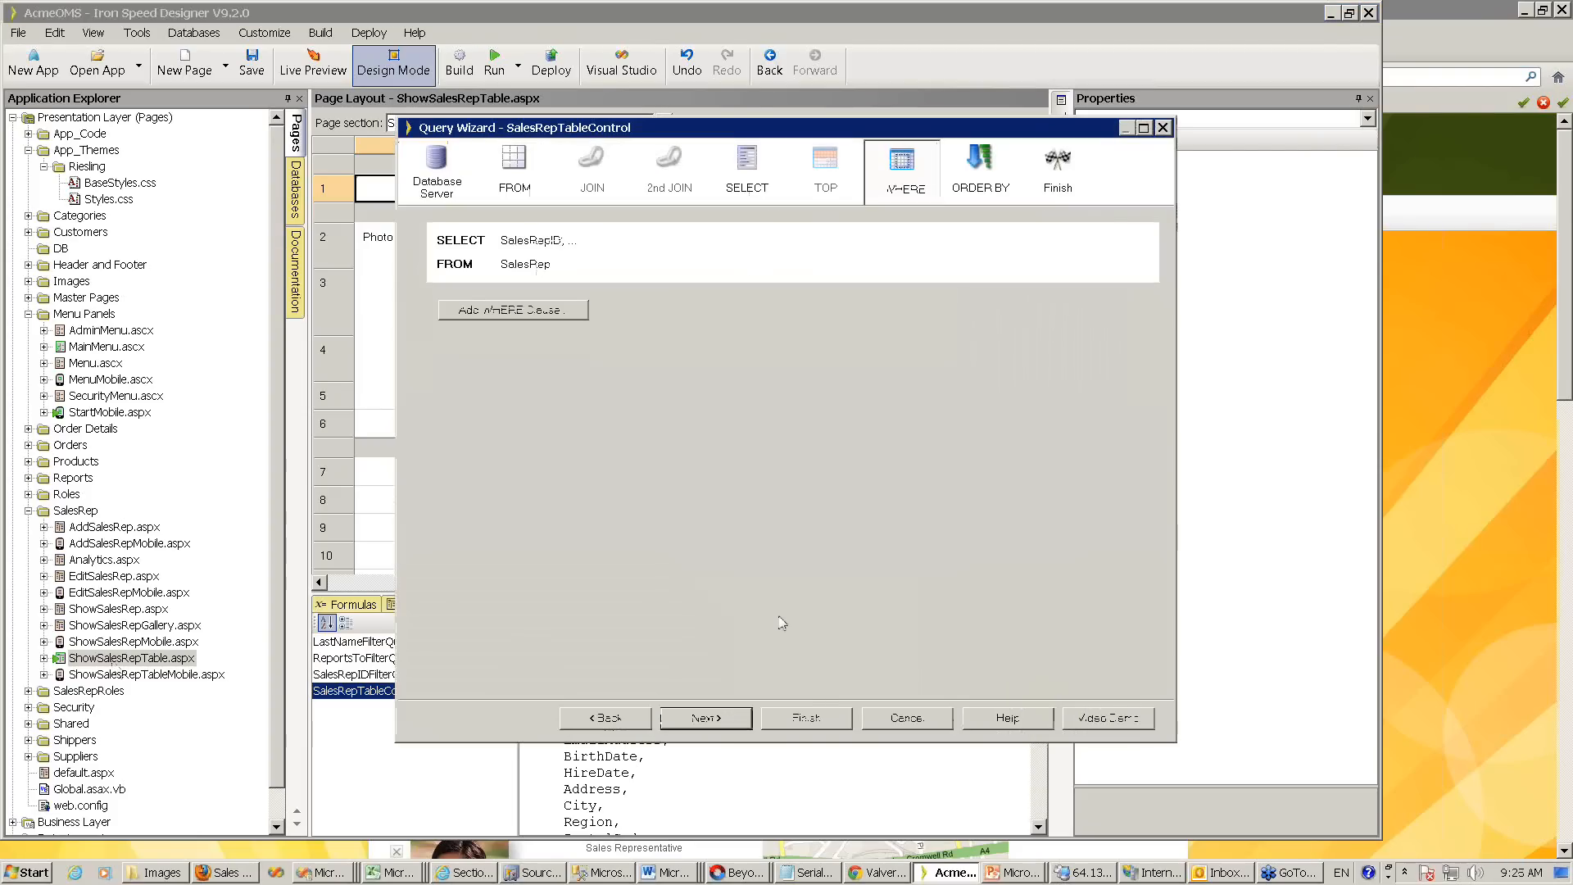
- Add a WHERE clause to the SalesRepTableControl query requiring the SalesRep Country field to equal the formula "USA"
click(523, 311)
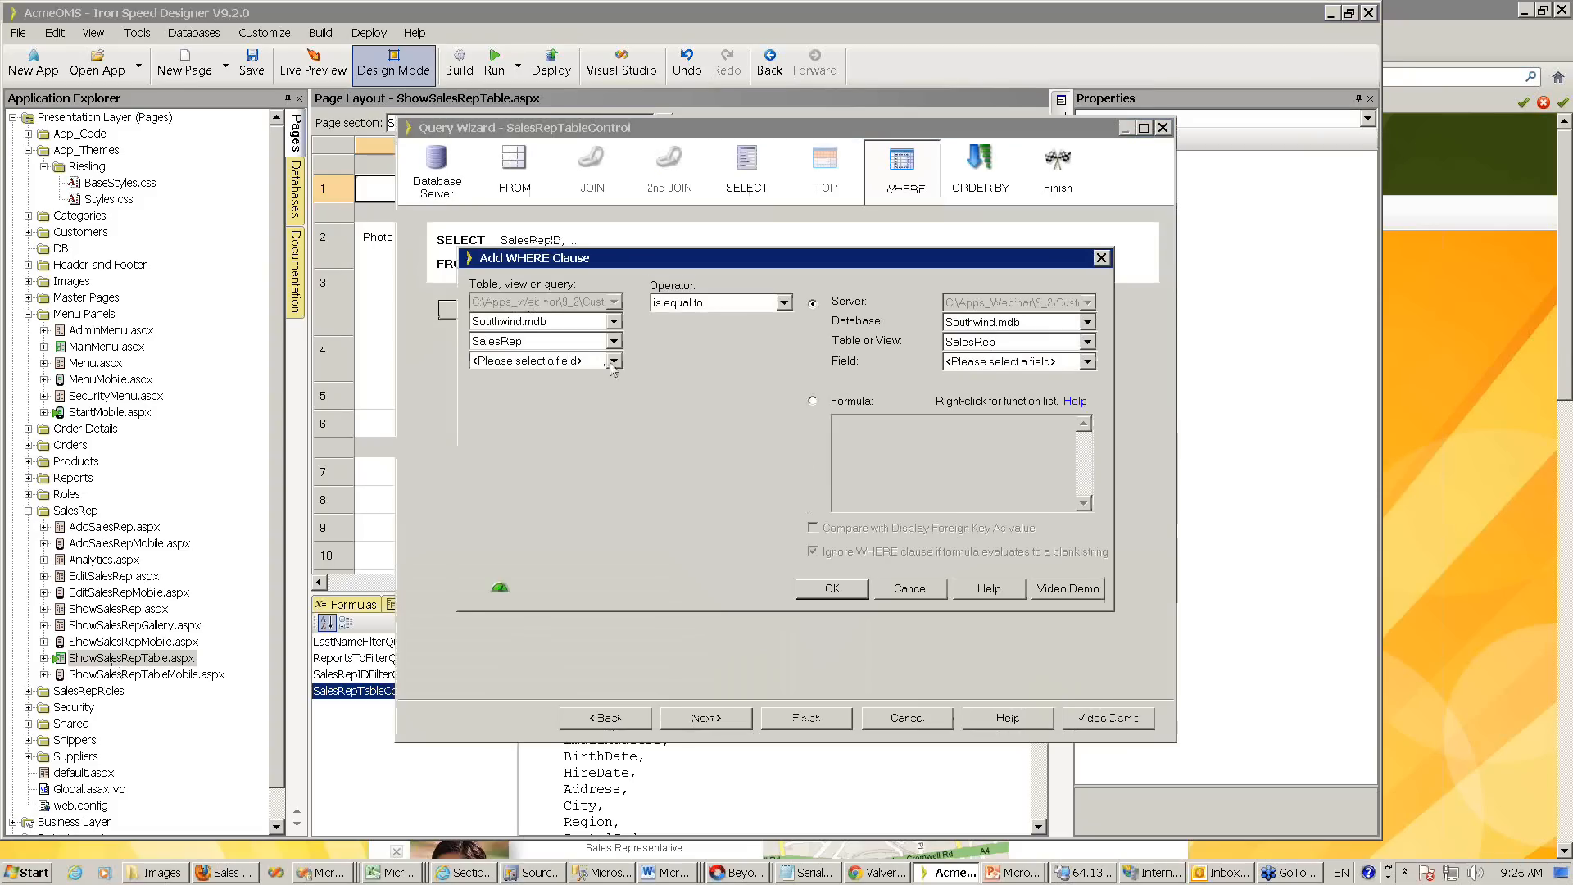
click(613, 361)
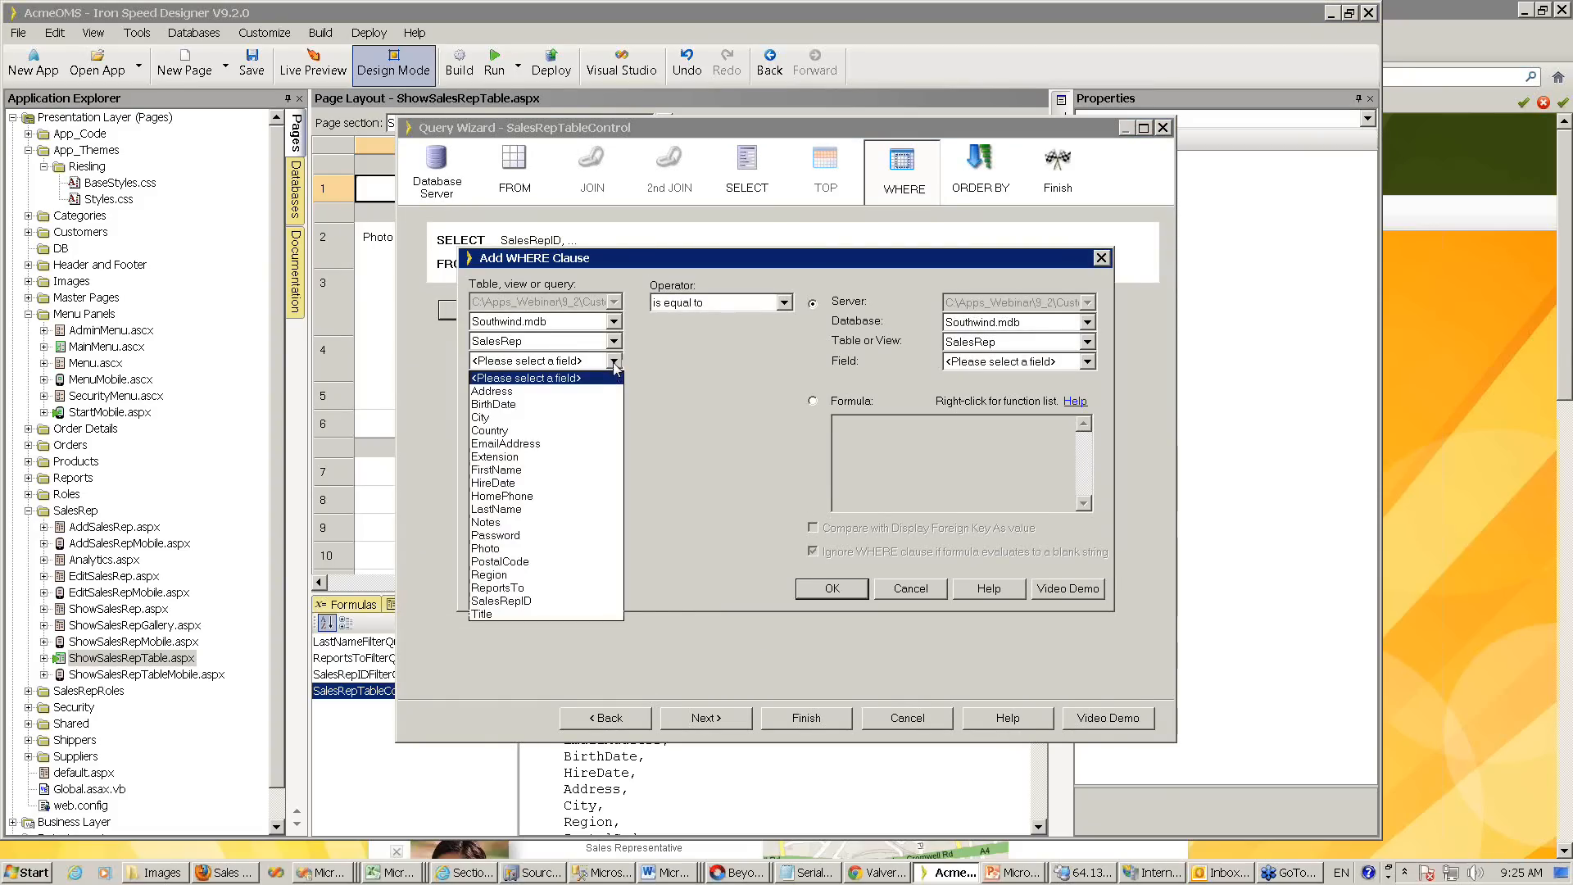
click(559, 430)
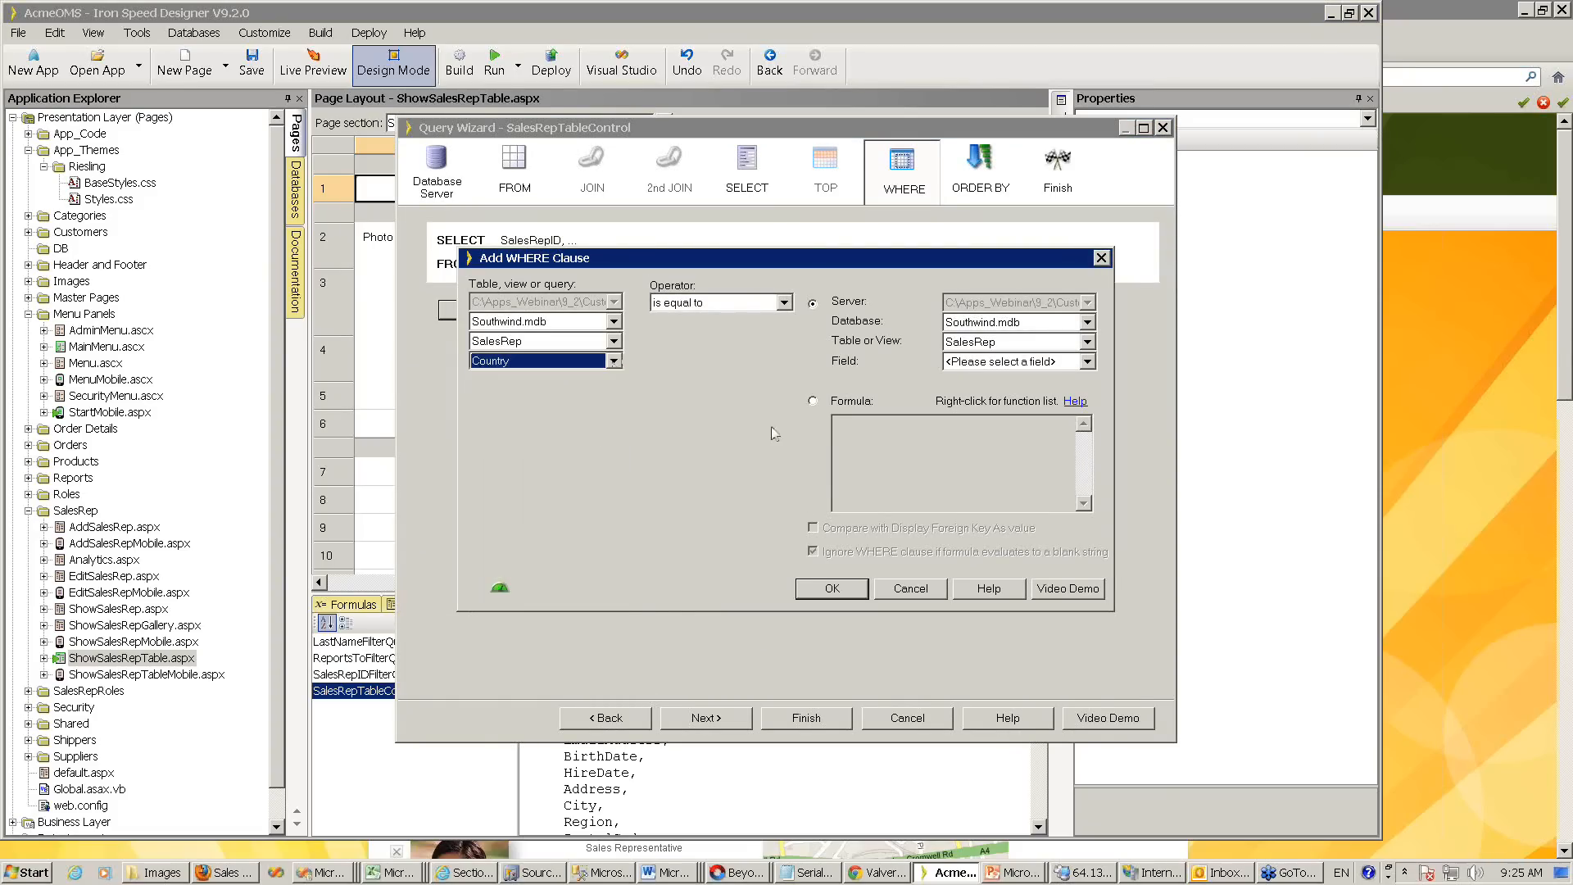
click(813, 402)
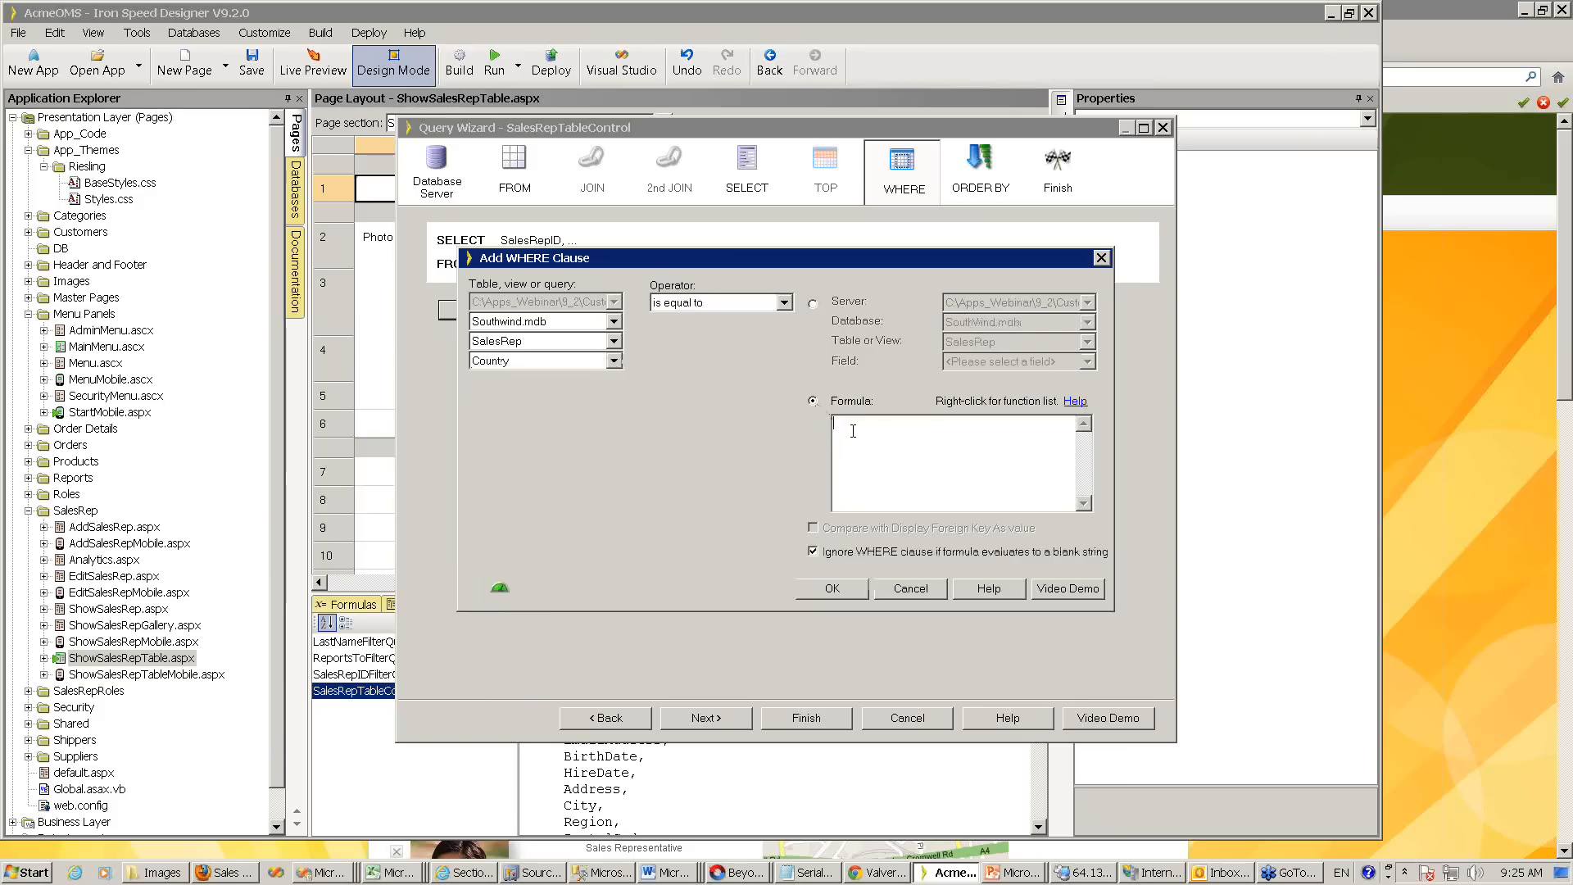
text("USA)
click(839, 591)
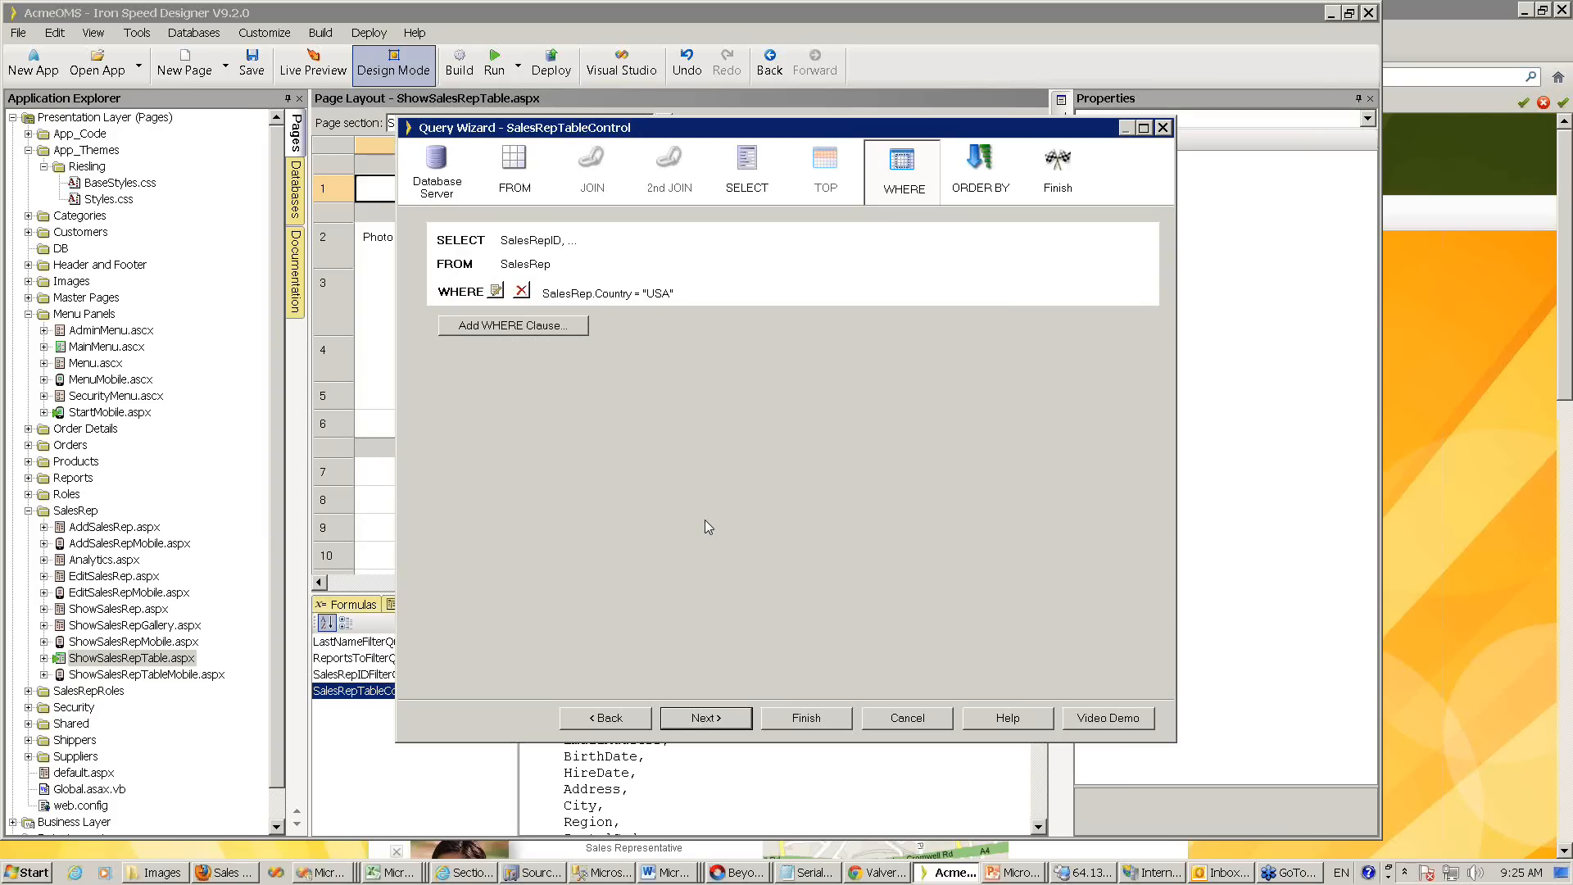
- Reopen the Country WHERE clause to inspect its formula, and leave the Query Wizard without saving the query changes
click(496, 290)
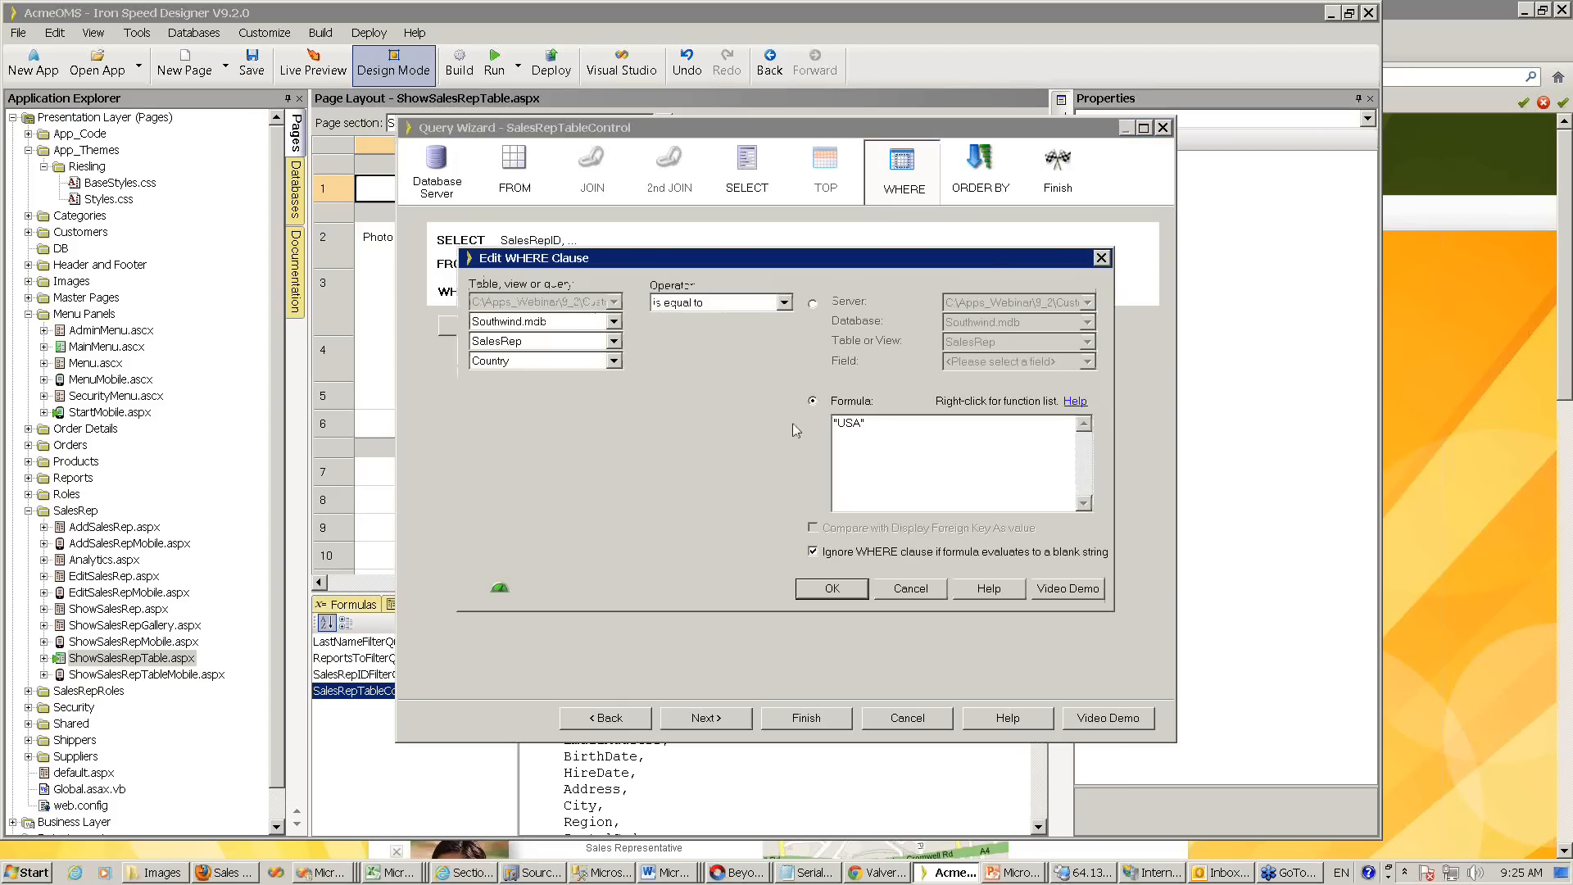
double_click(881, 421)
click(917, 591)
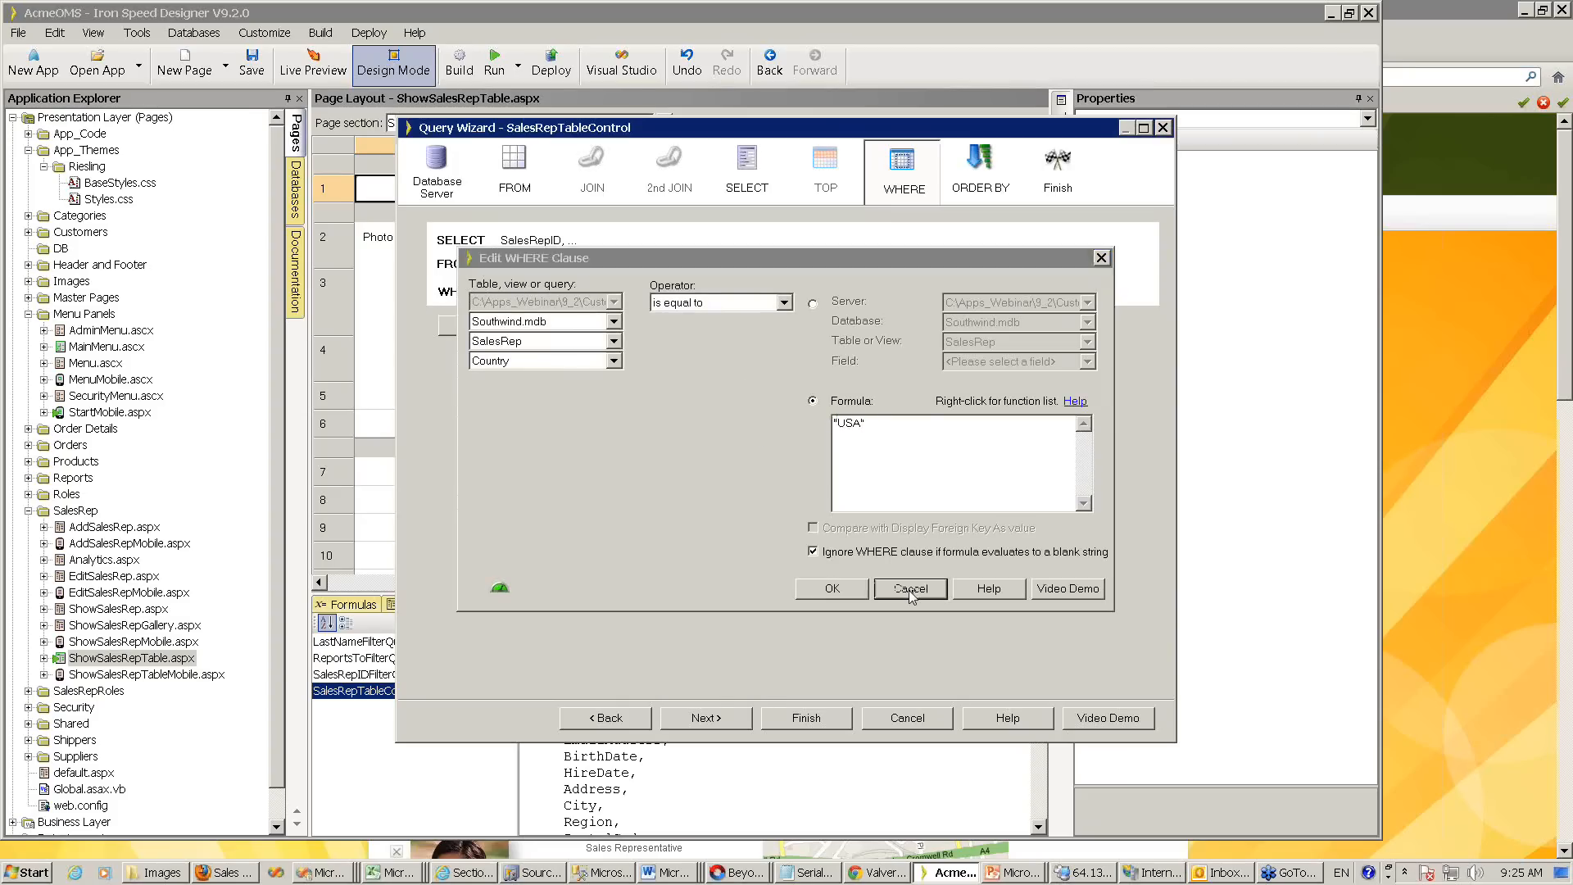
click(935, 726)
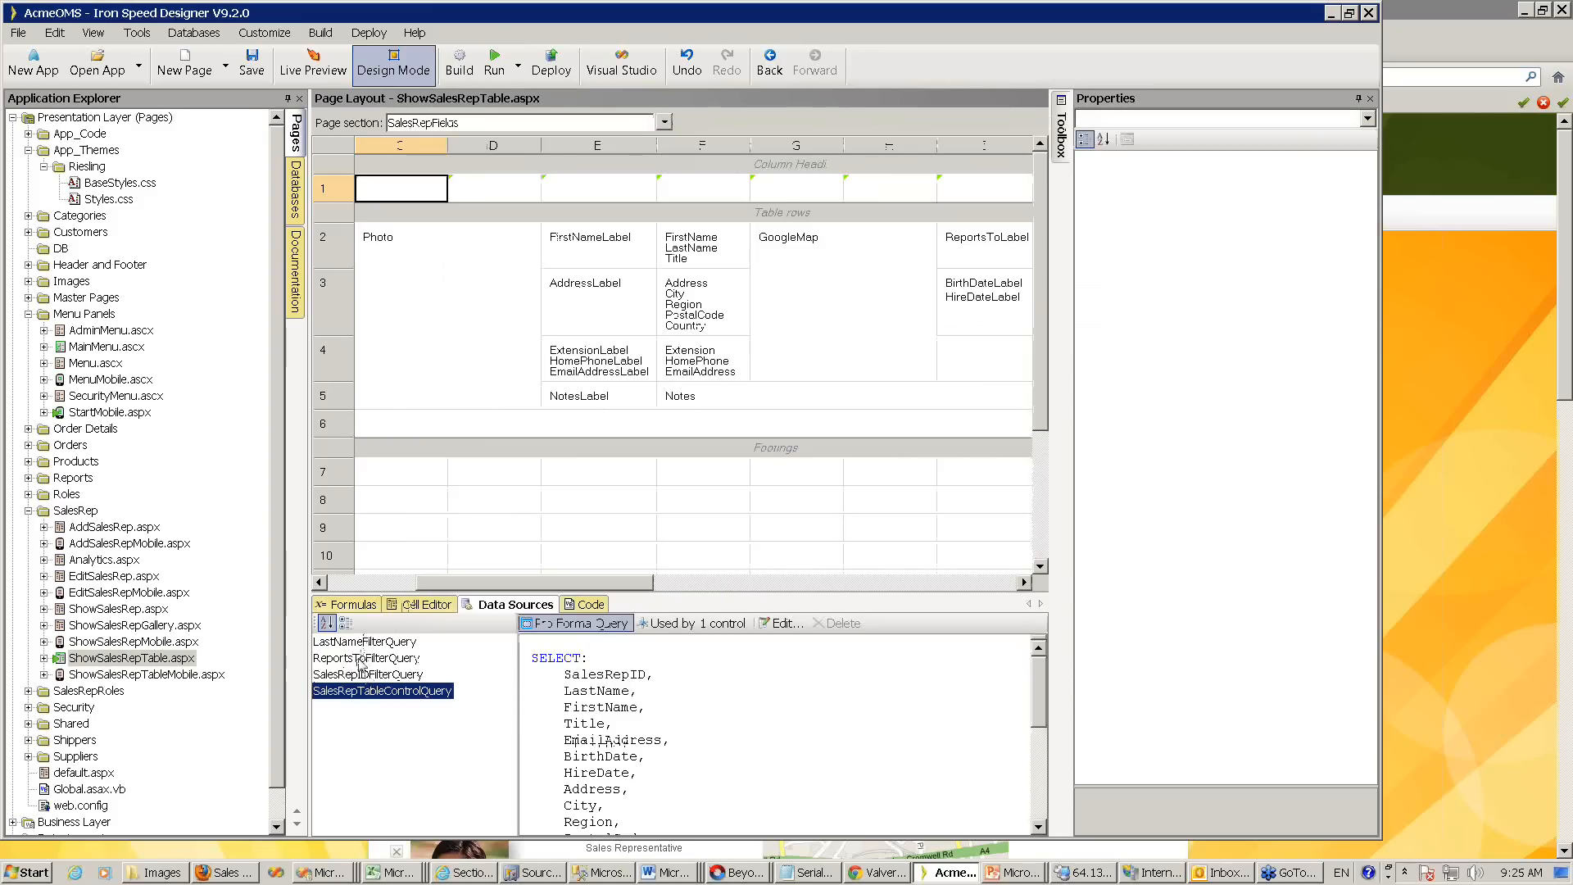
- Open ReportsToFilterQuery for editing and draft a WHERE clause comparing Country with the formula SalesRepTableControl.LastNameFilter.SelectedValue
click(360, 659)
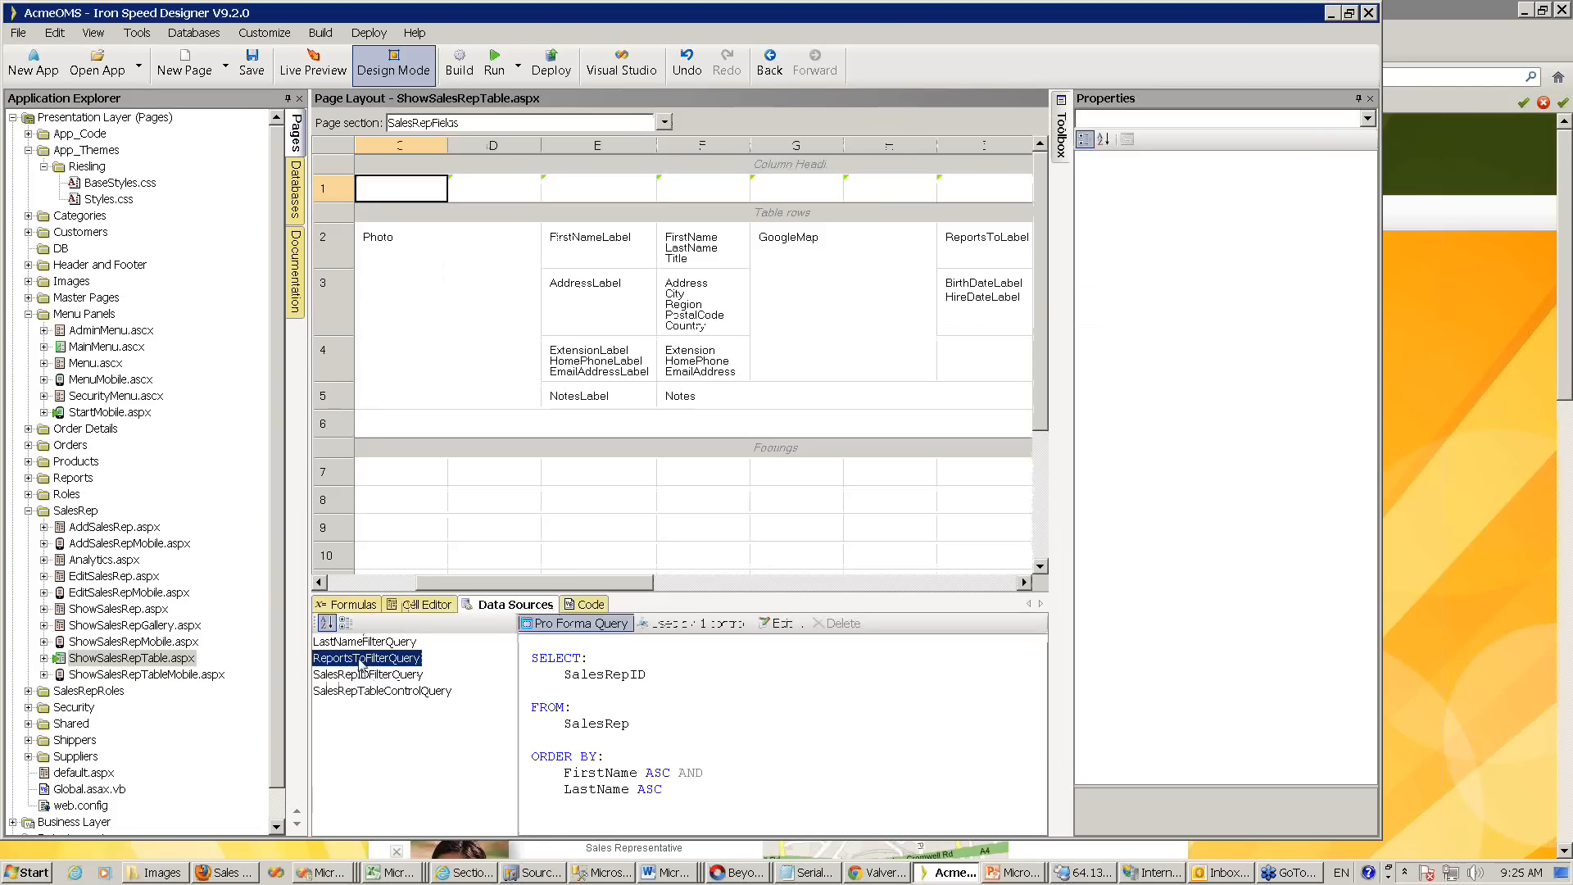
click(785, 624)
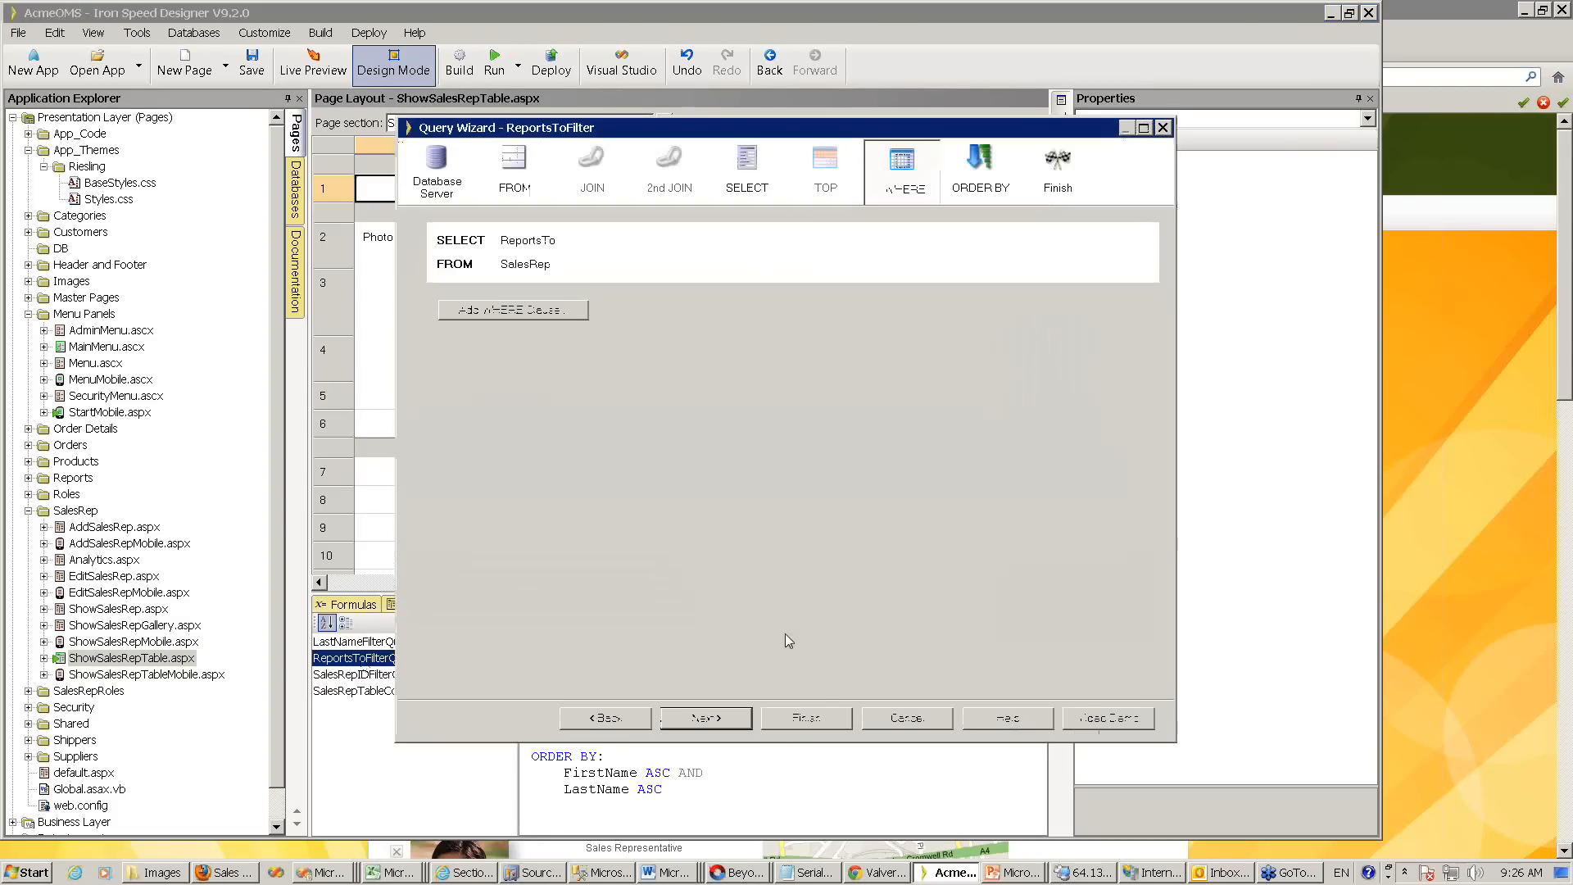
click(501, 309)
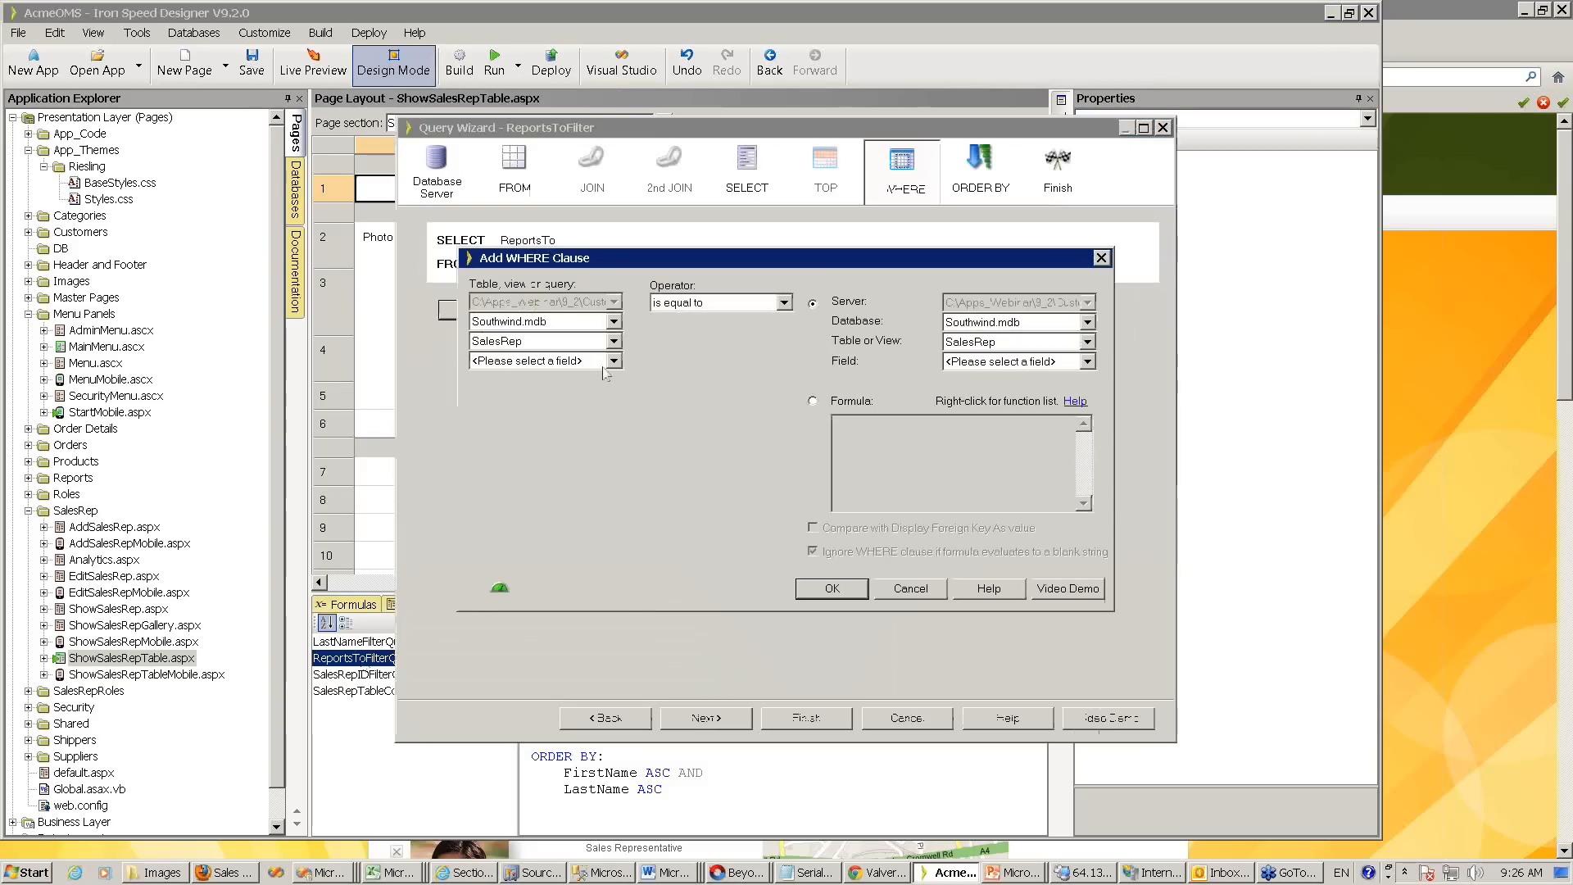
click(614, 361)
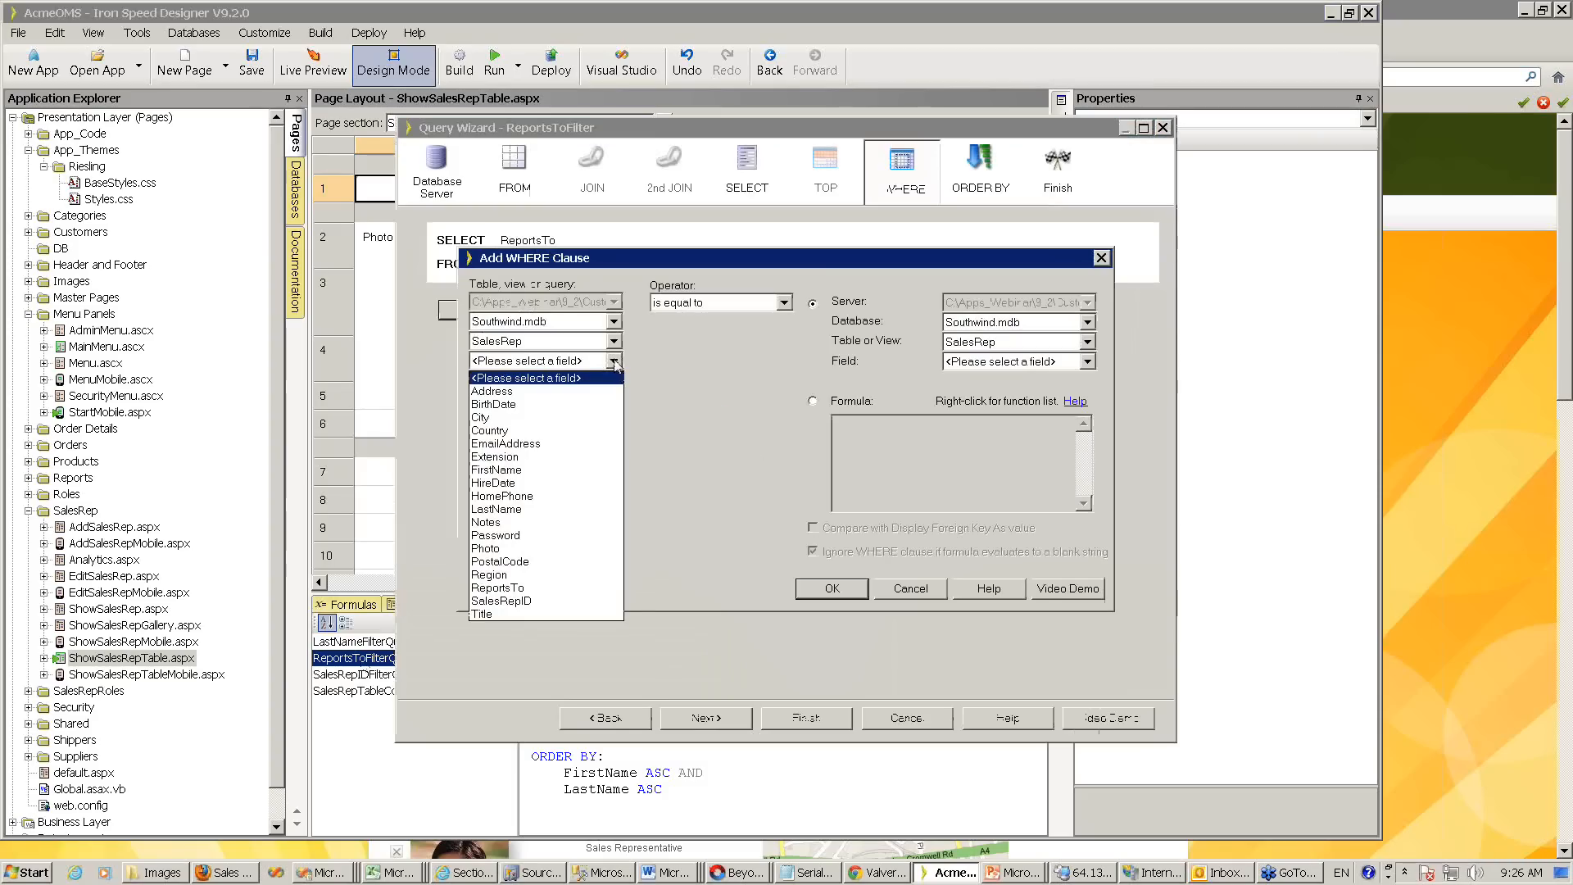
click(547, 431)
click(812, 401)
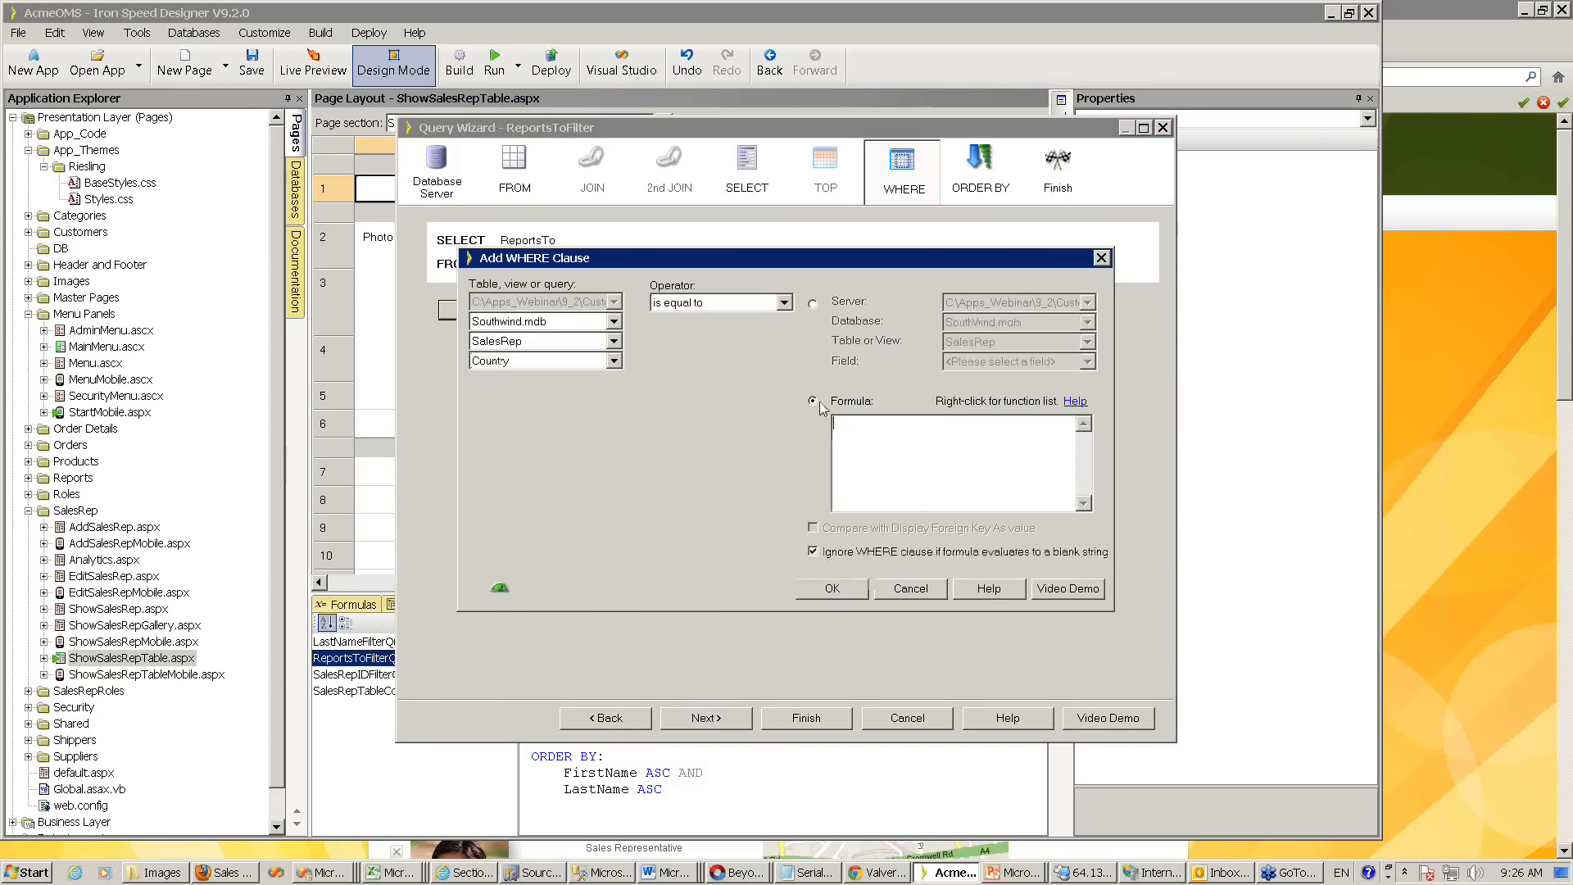
right_click(855, 428)
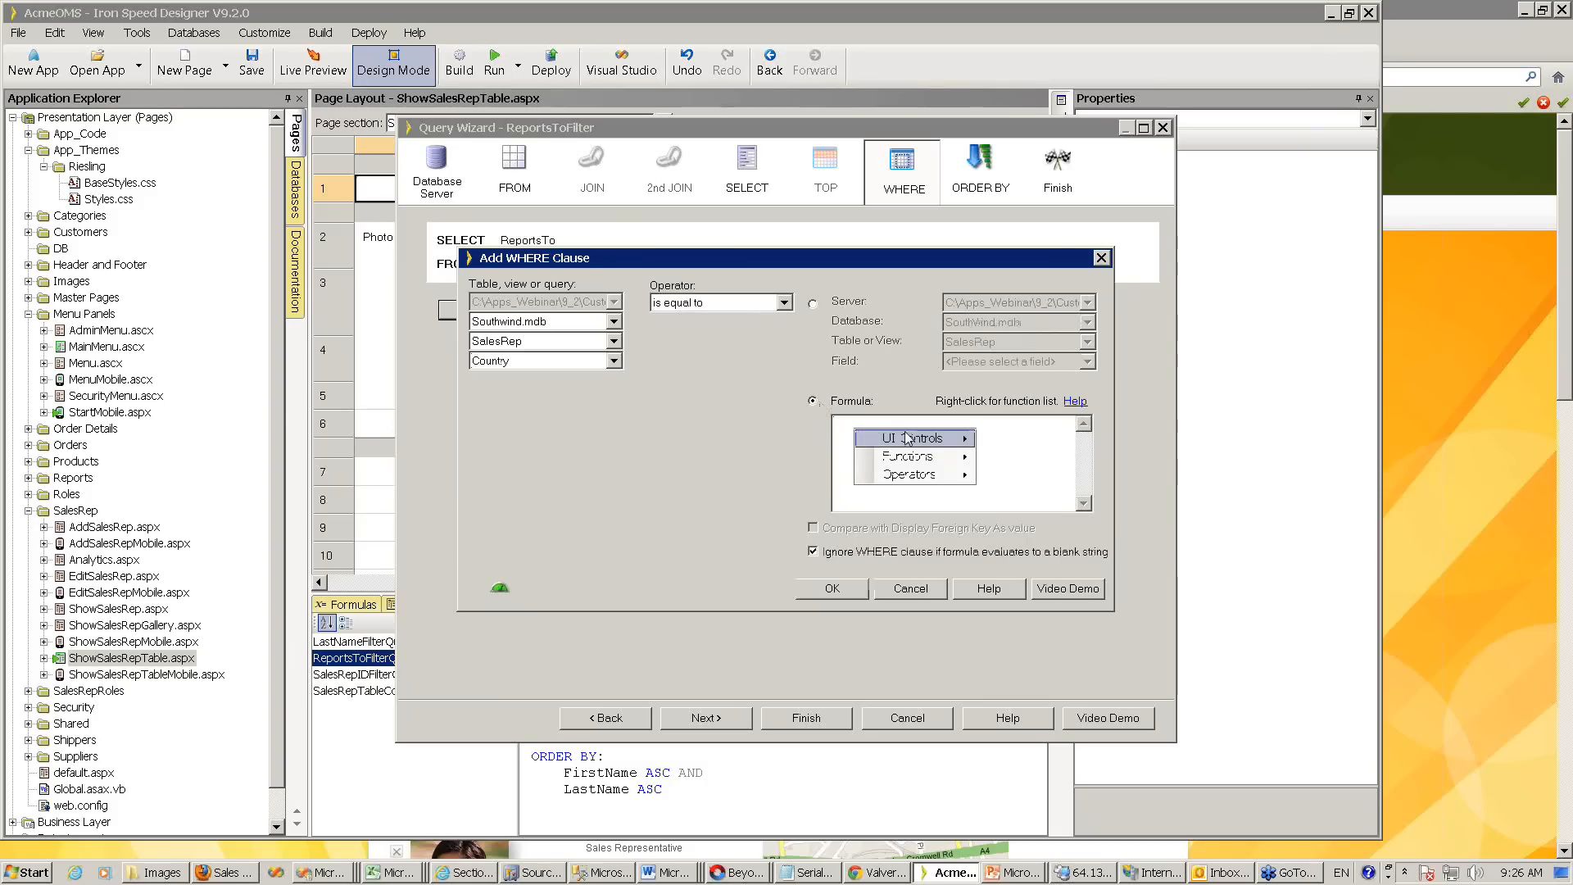
mouse_move(908, 439)
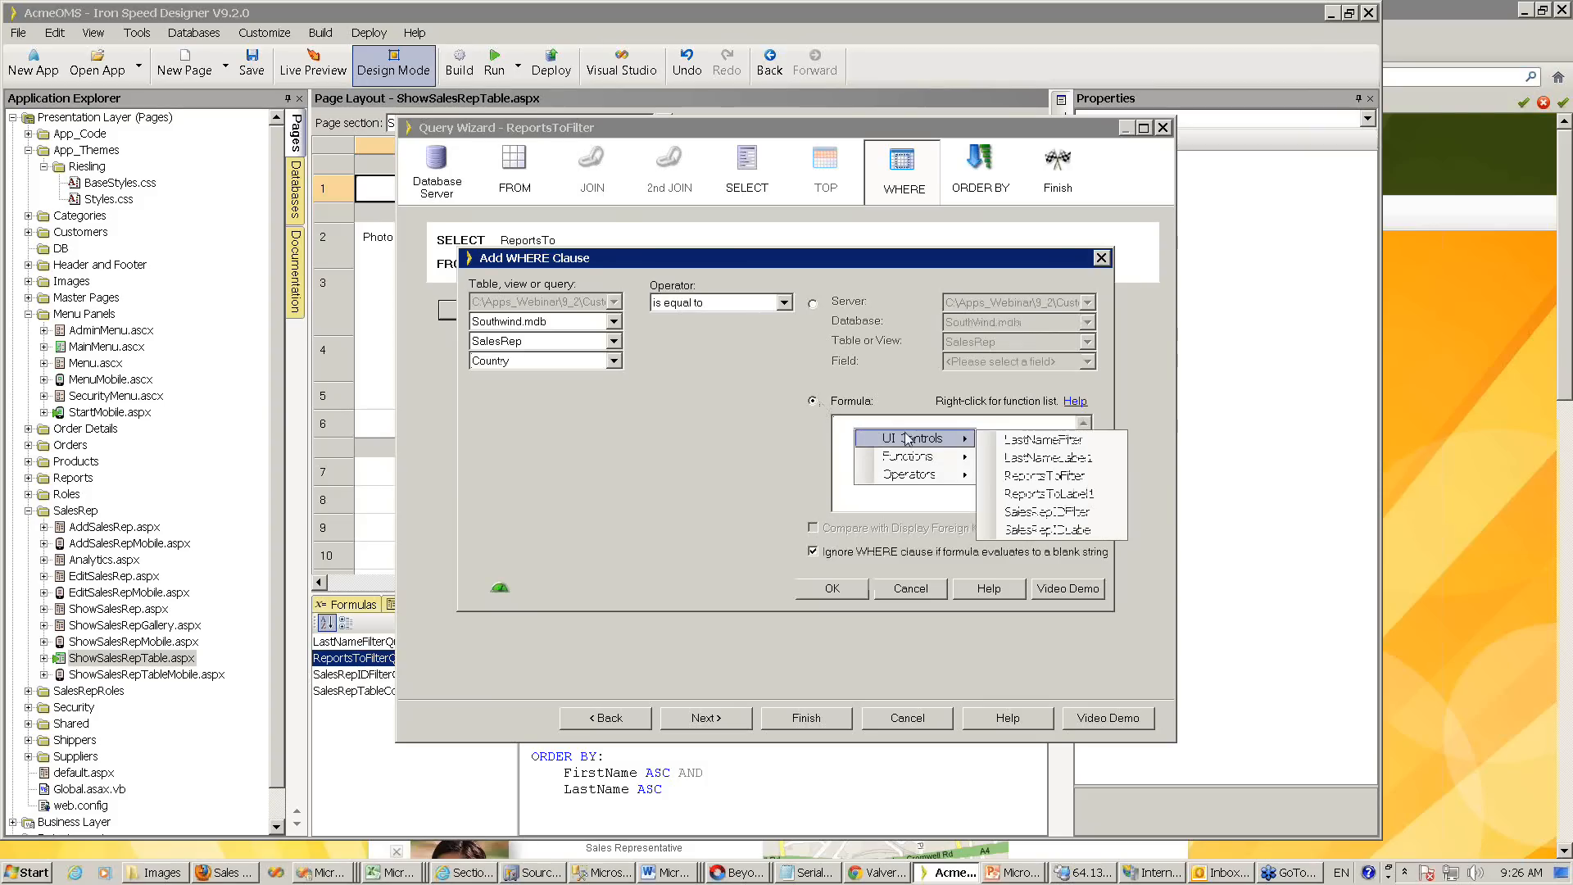
click(1042, 440)
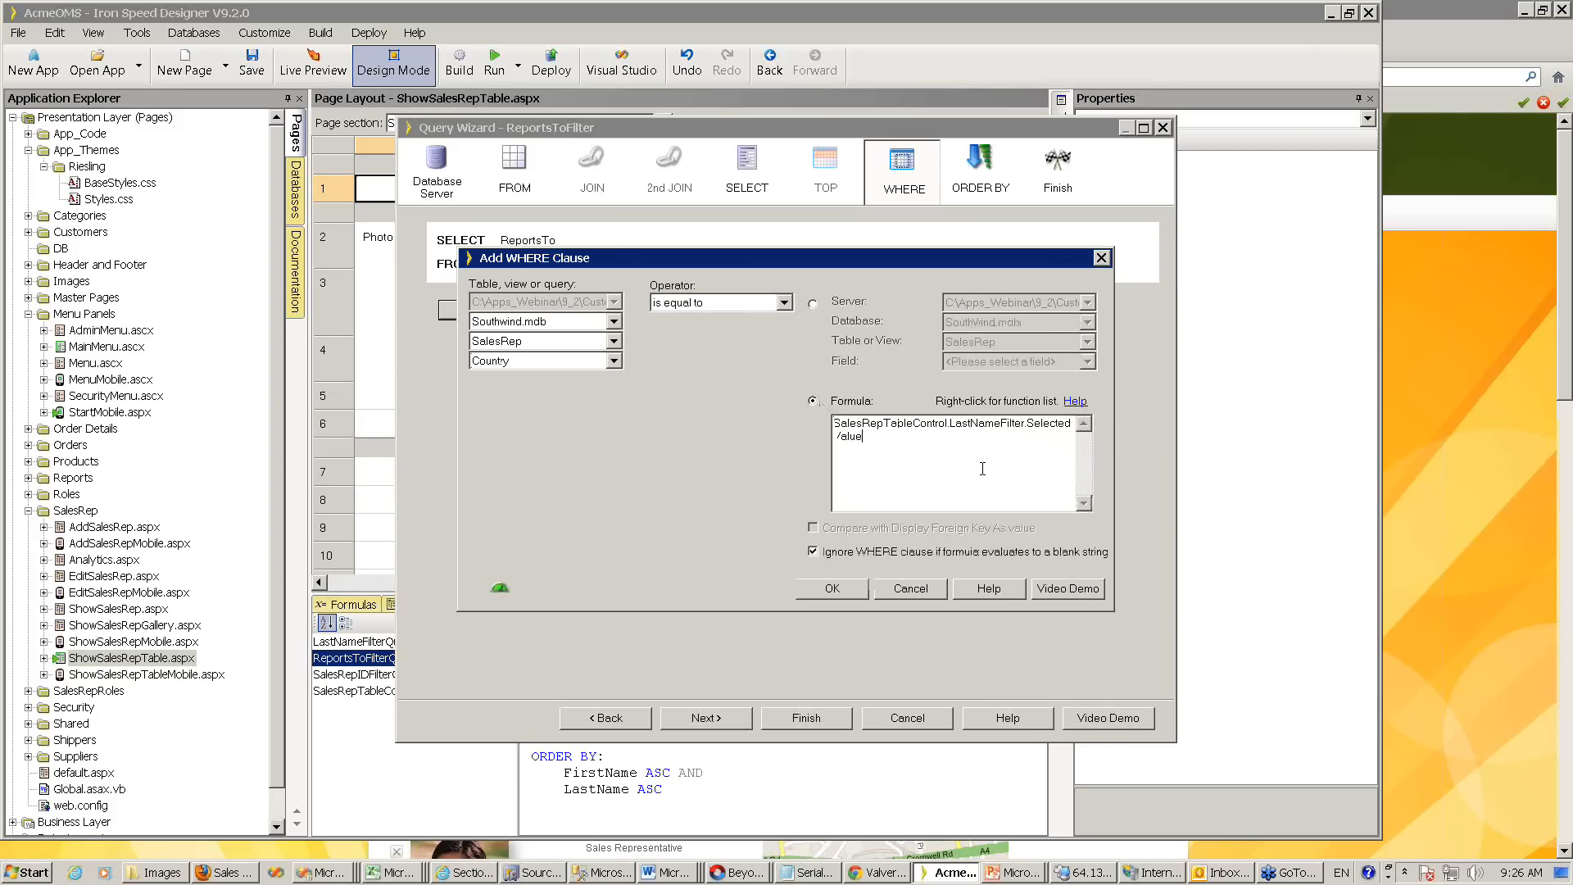
- Switch the drafted WHERE clause's compared field to LastName, and discard the clause along with the ReportsToFilter query edits
click(613, 361)
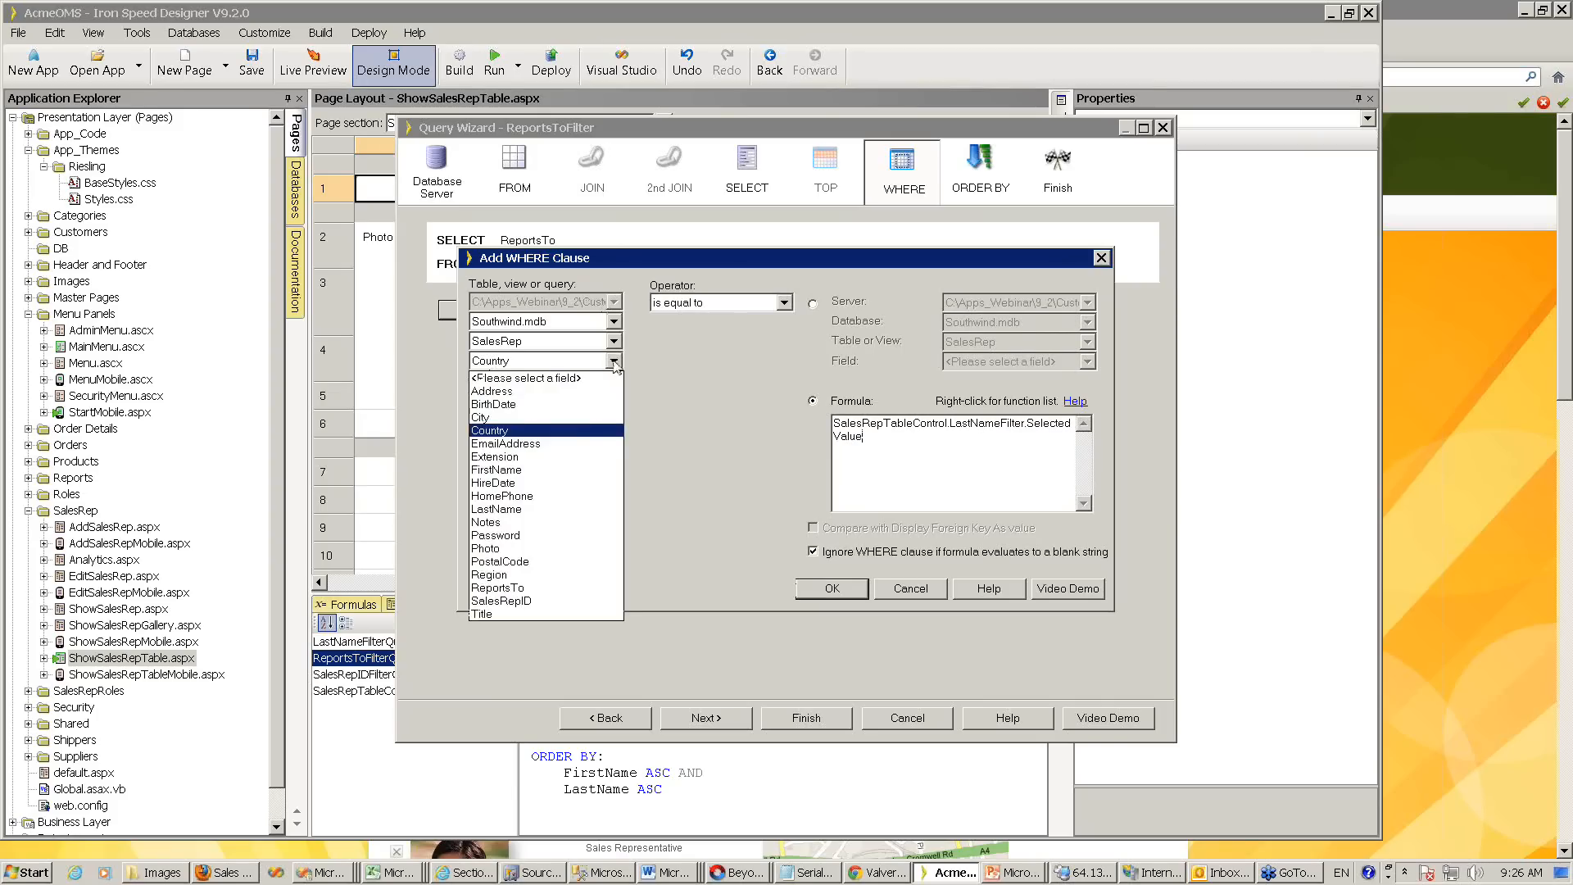
click(544, 509)
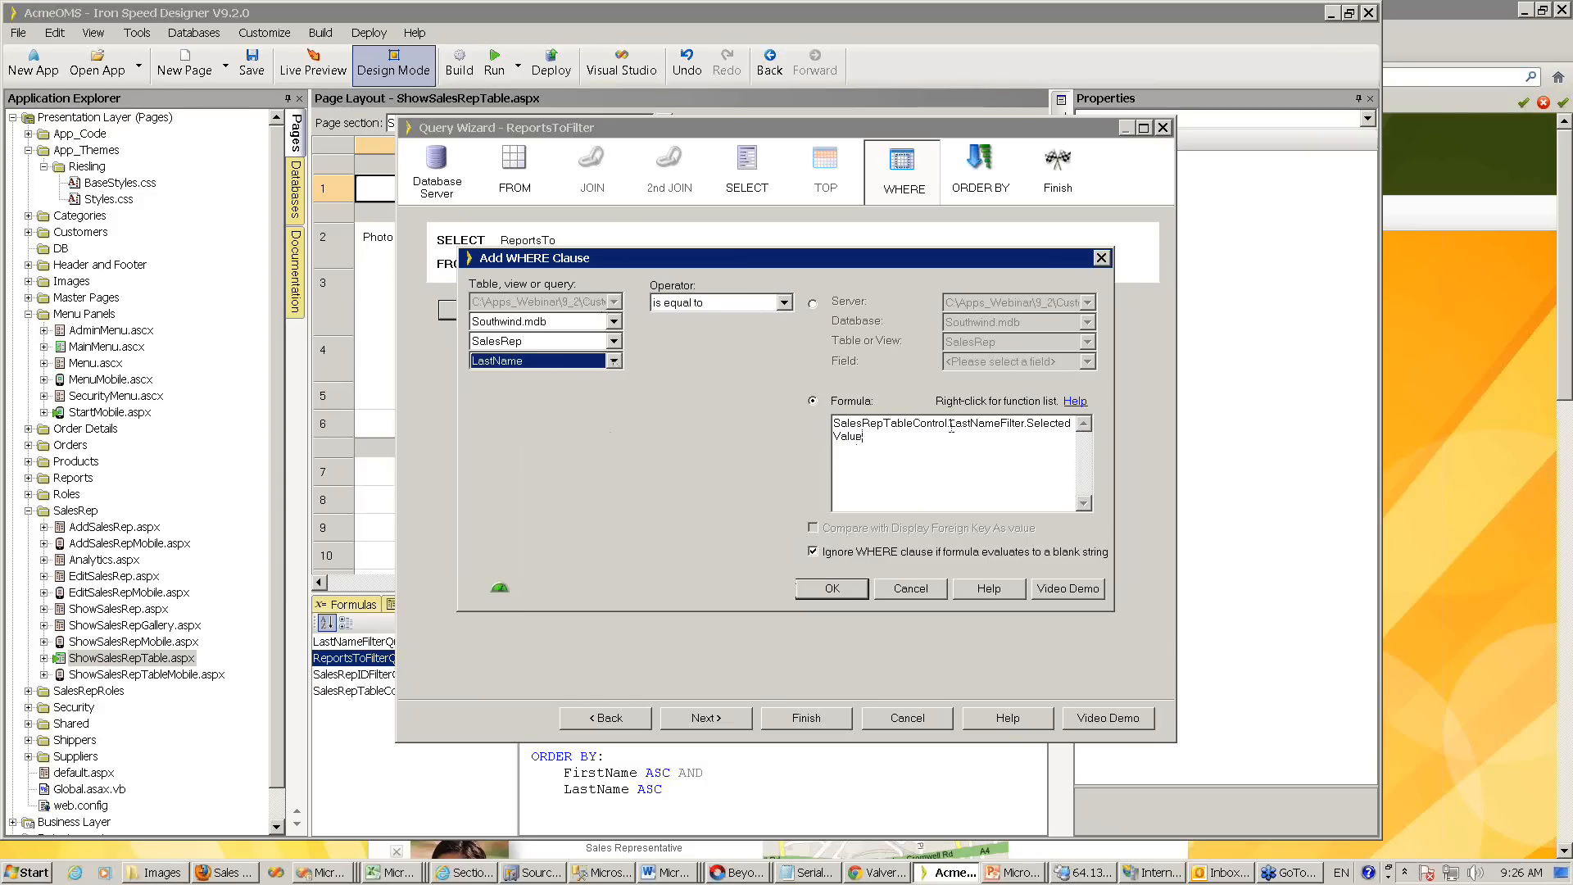
click(911, 588)
click(918, 718)
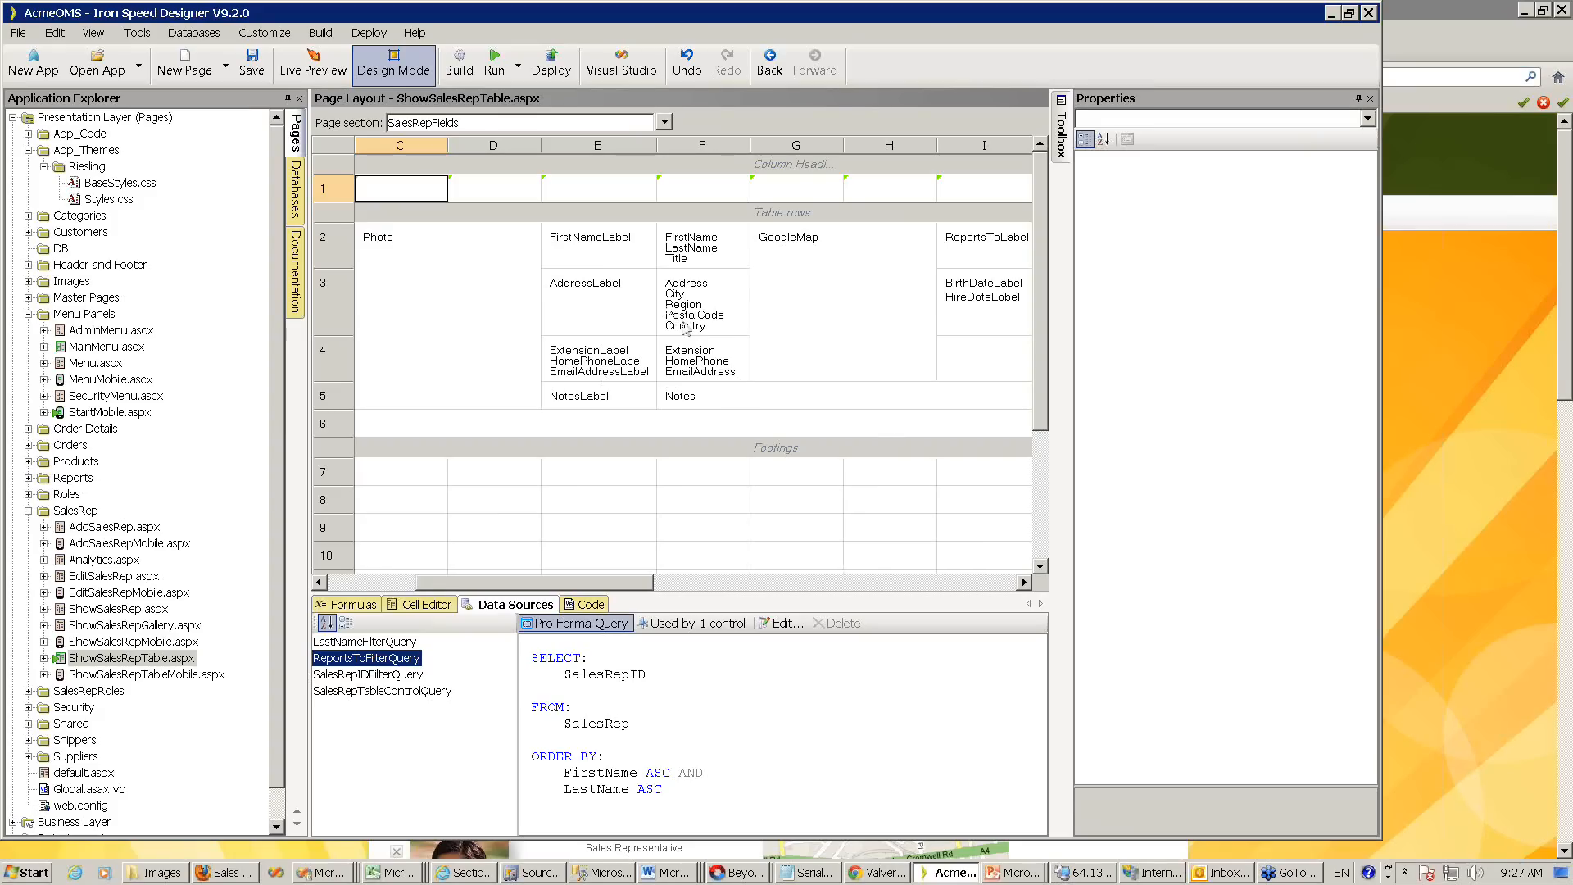
drag(673, 321, 670, 317)
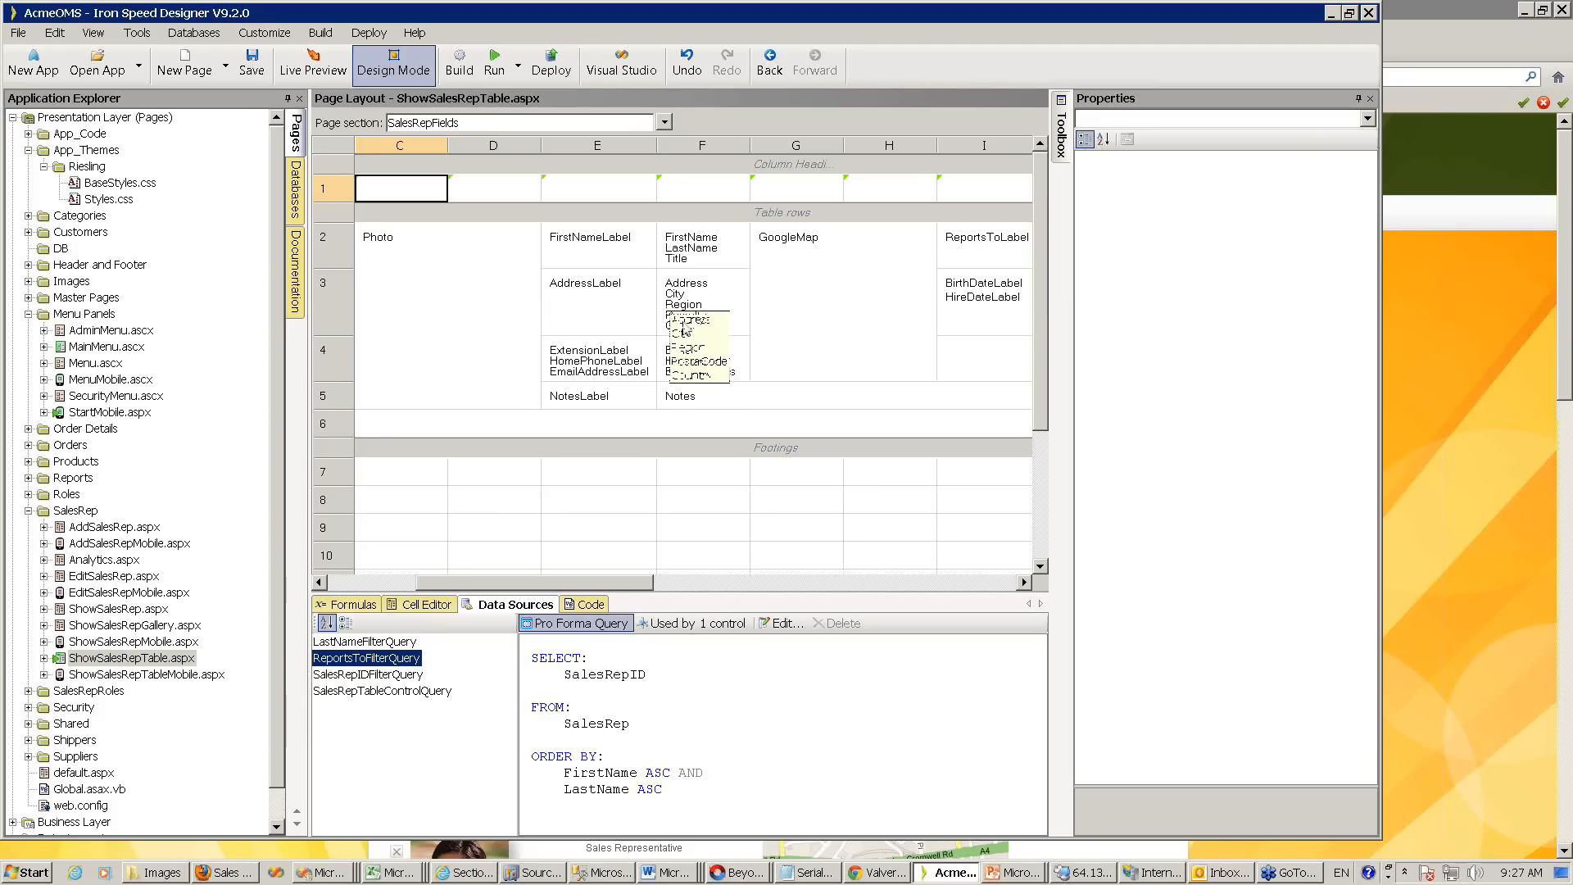
drag(684, 328, 687, 327)
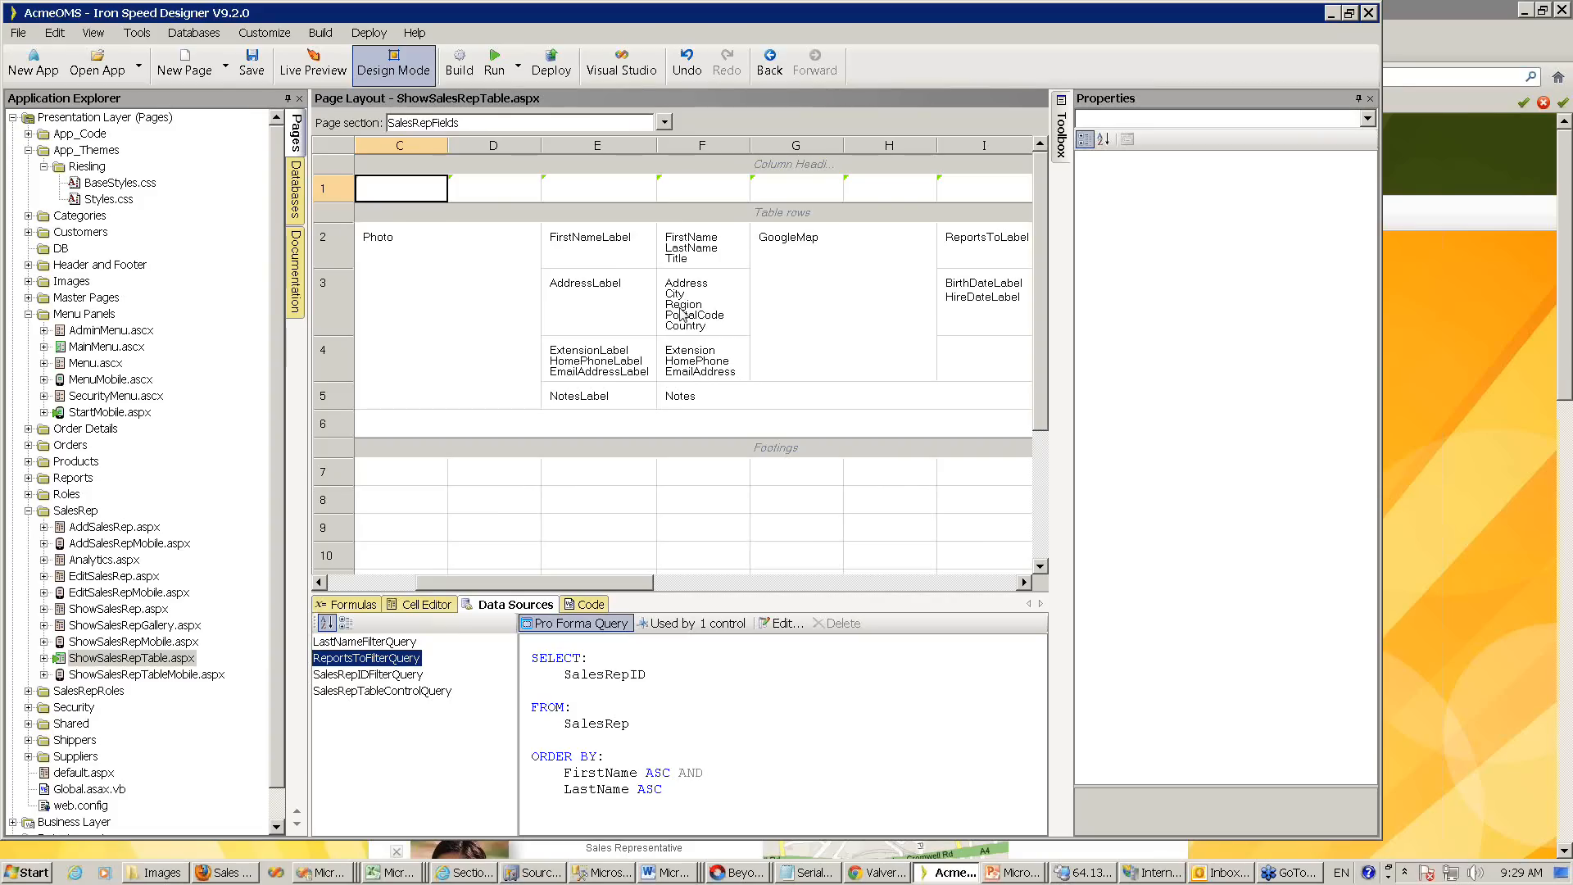
- View the Large List Selector Controls settings under Web Page Options in Application Generation Options, and close the dialog without changes
click(137, 33)
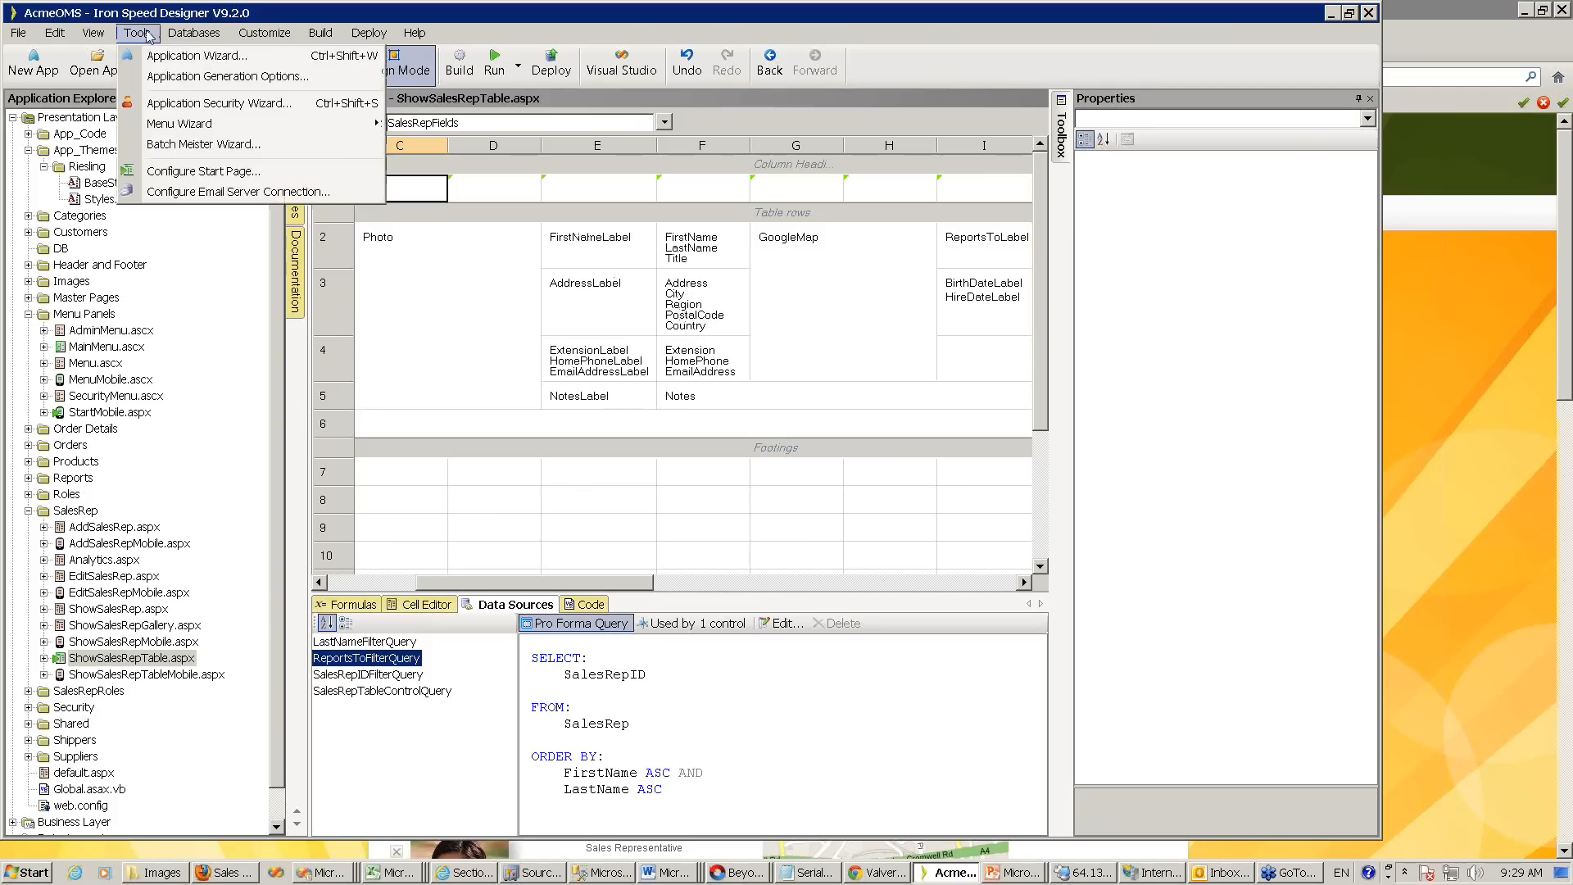
click(175, 77)
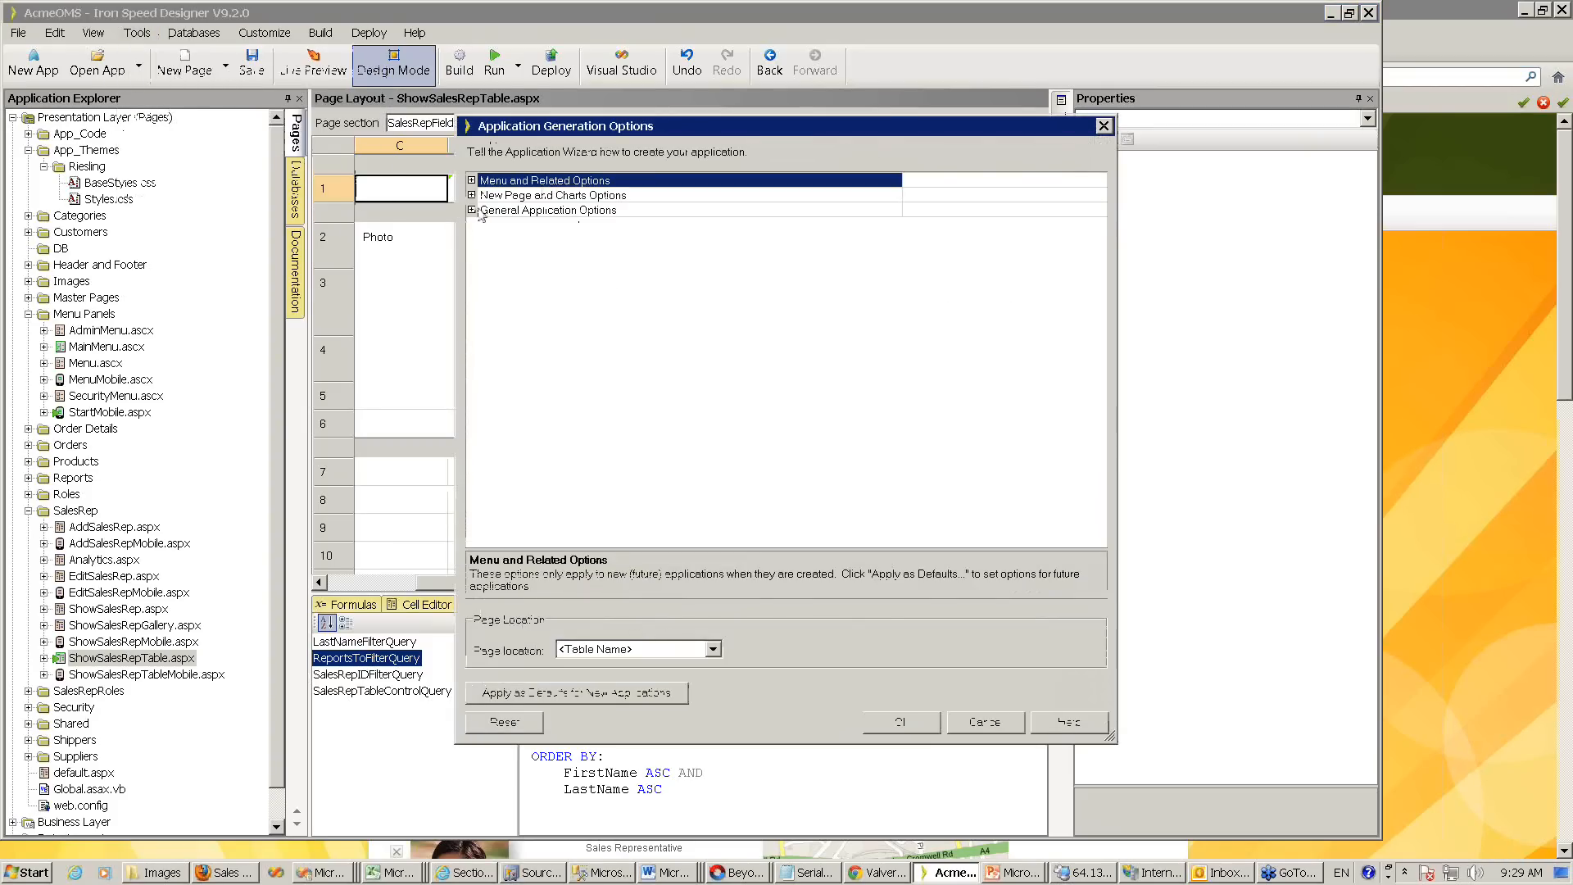
click(471, 209)
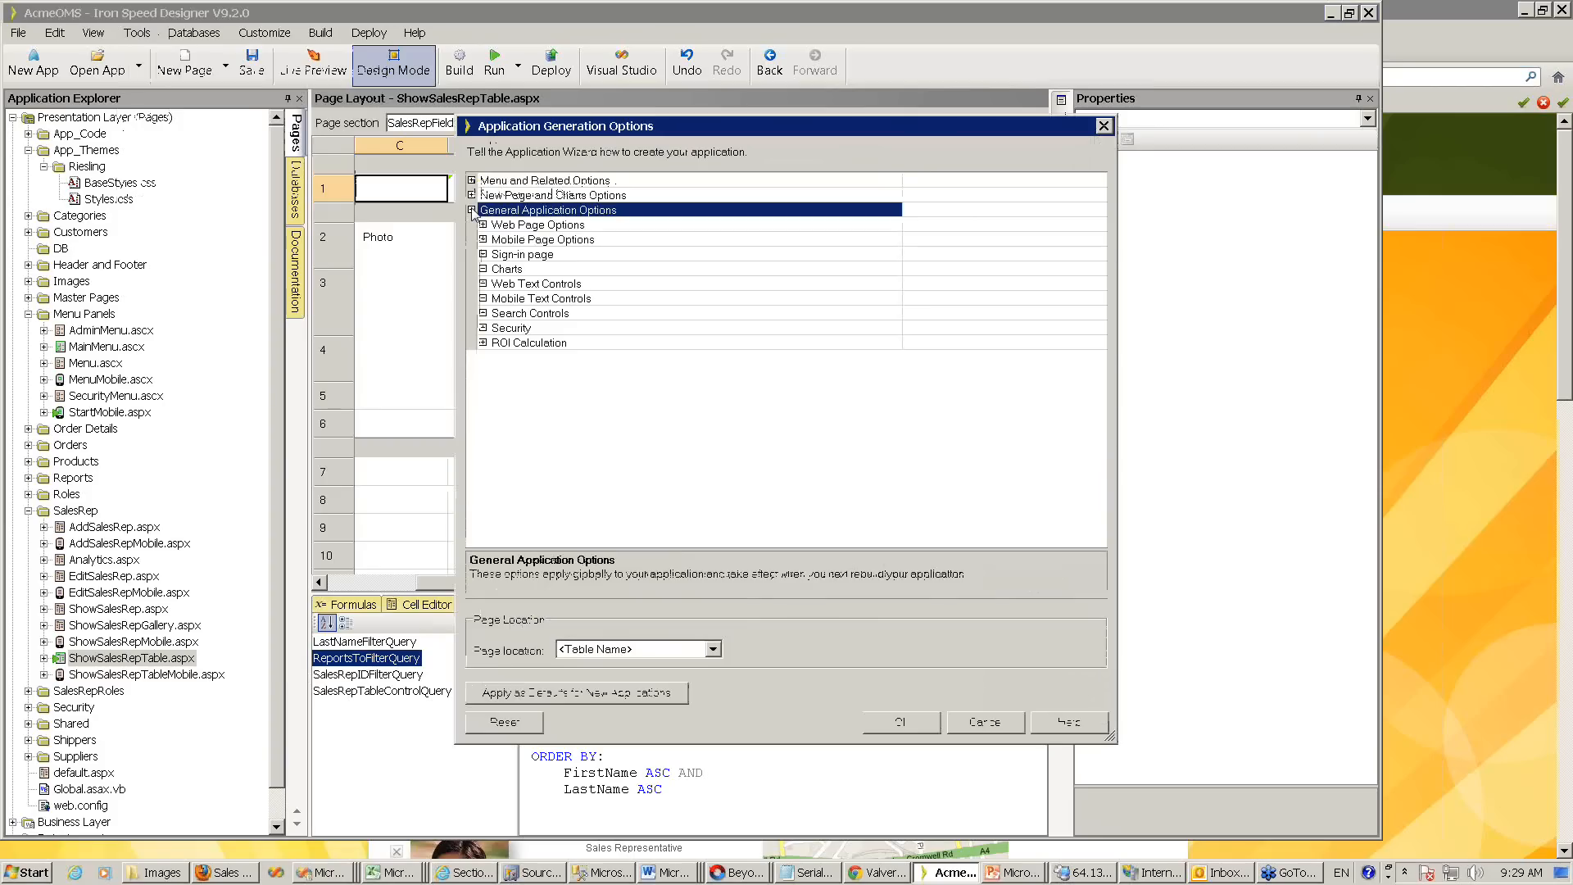
click(484, 225)
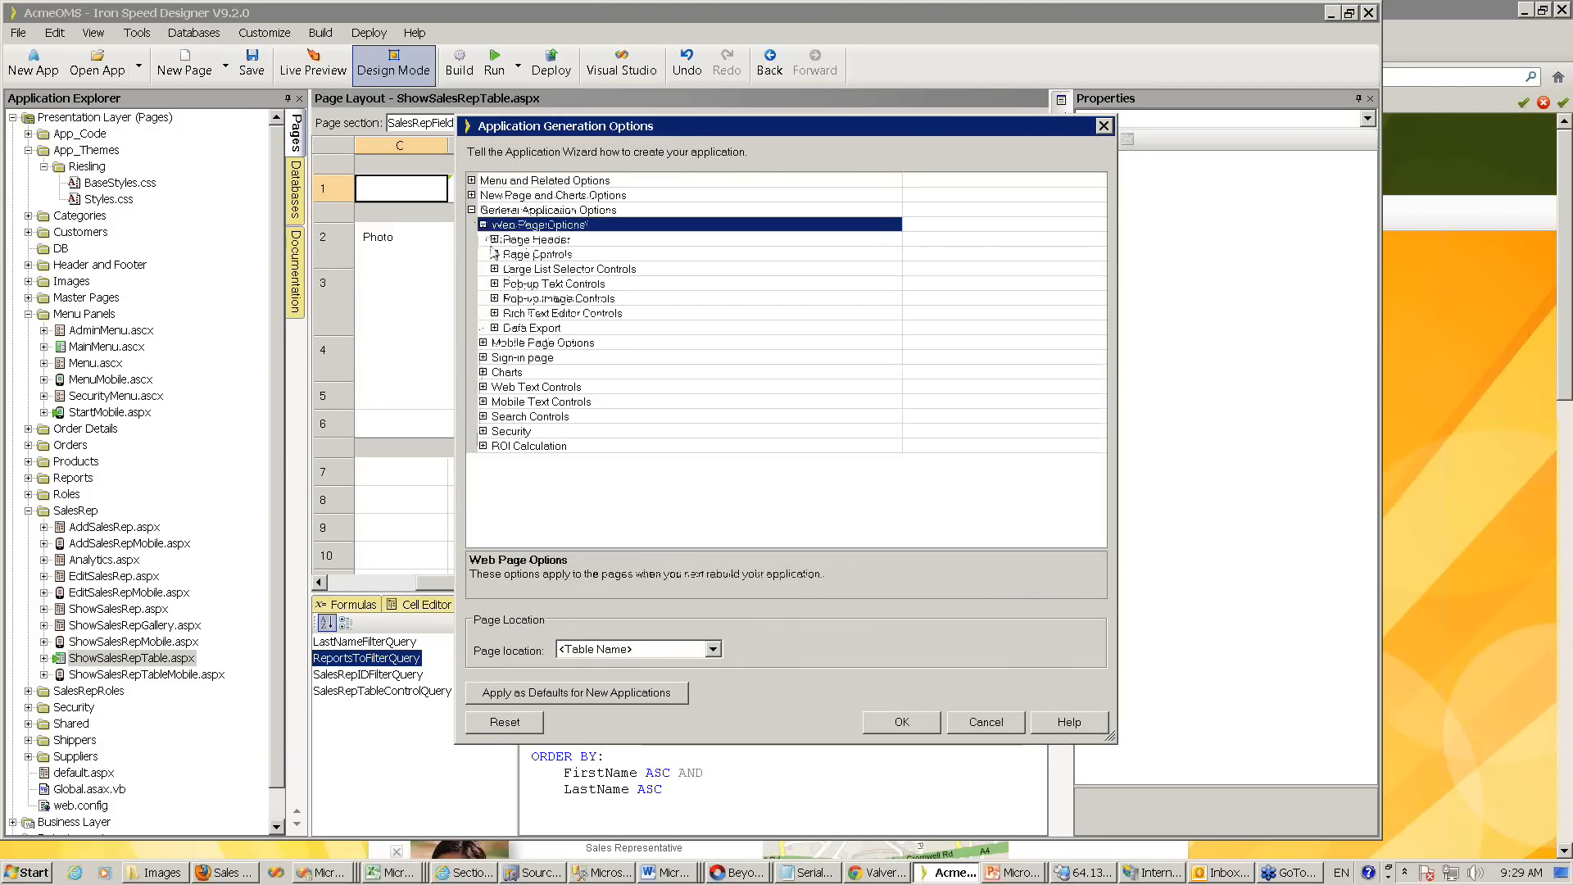
click(495, 268)
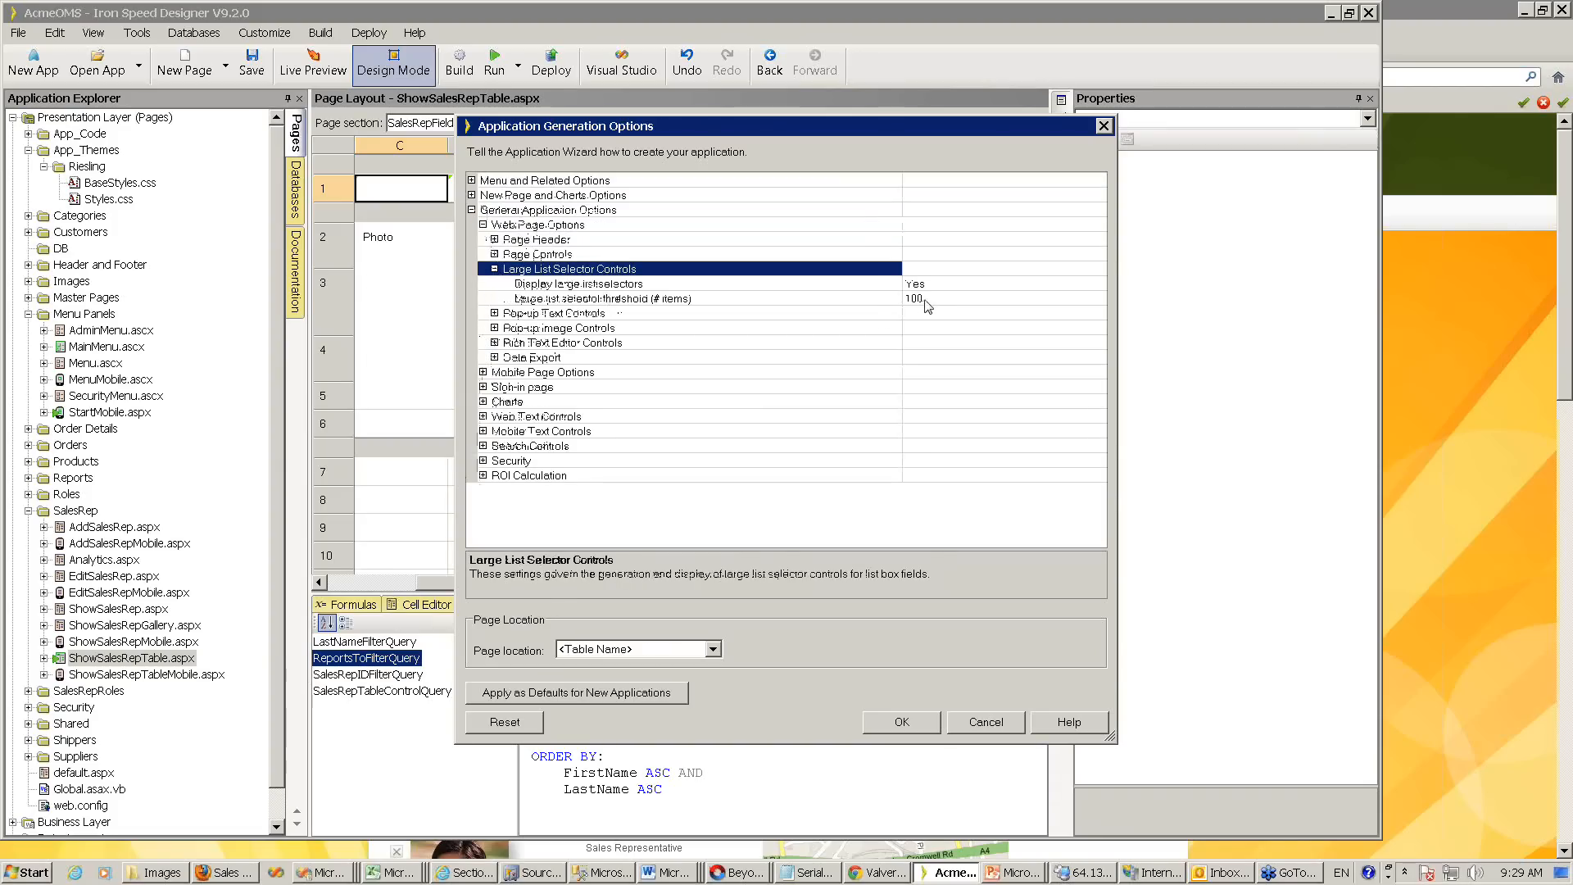
click(986, 722)
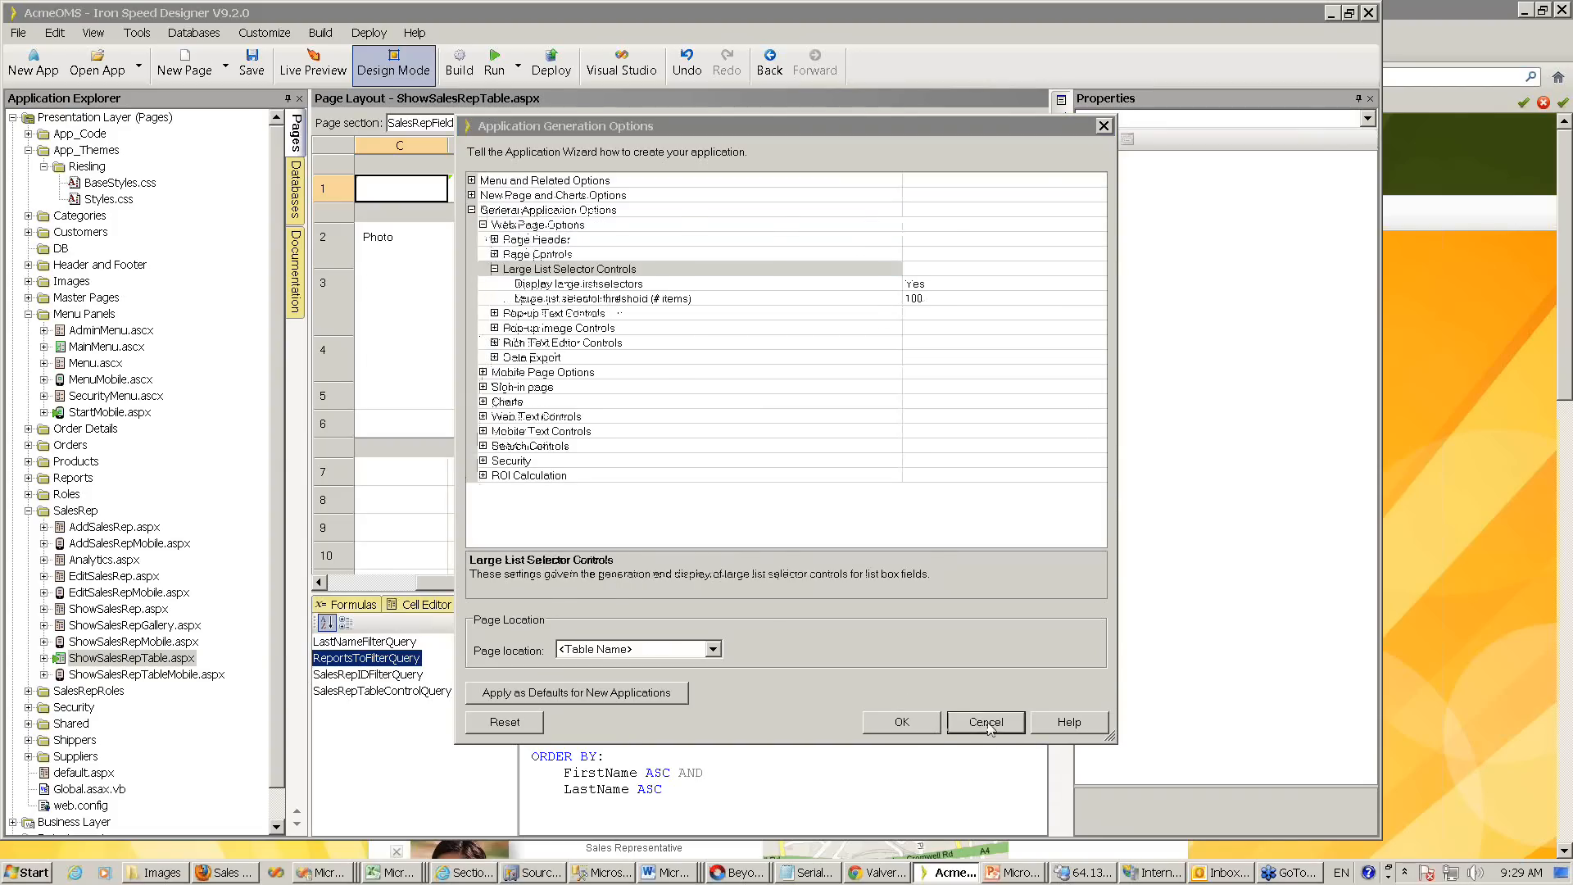